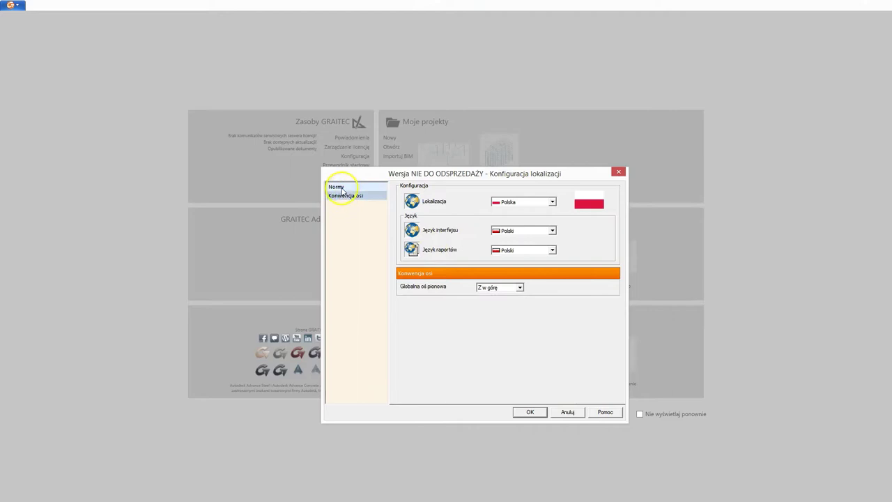
Review the Normy and Konwencja osi settings, and confirm the localization configuration for Poland
left_click(336, 187)
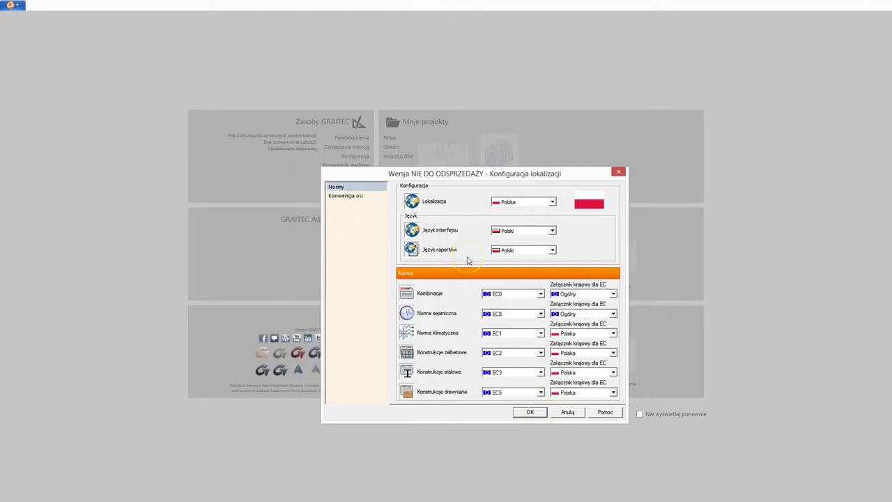
left_click(345, 196)
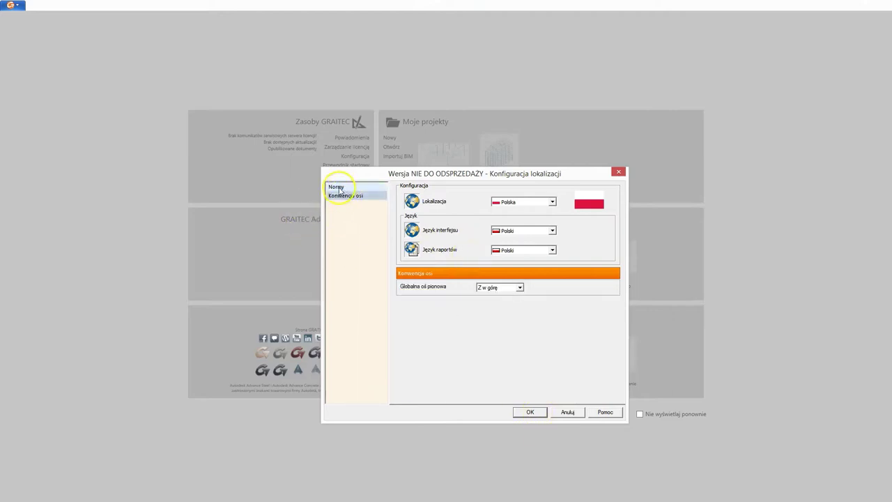
left_click(350, 188)
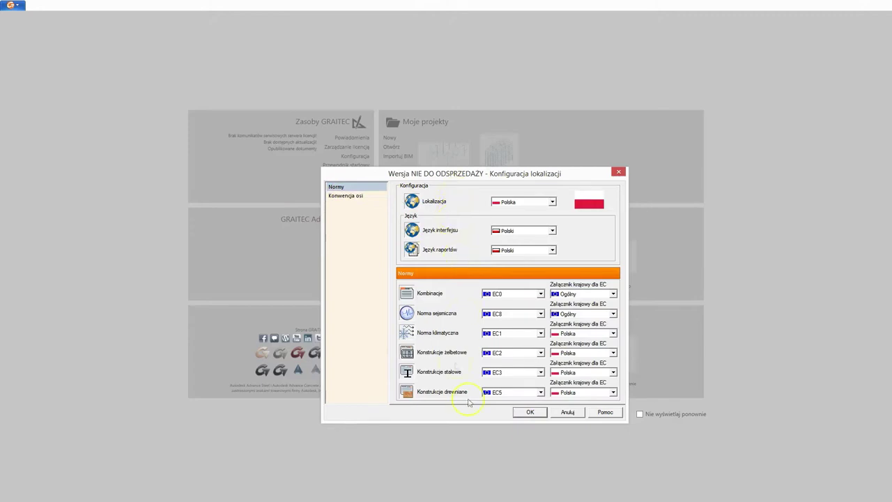
left_click(530, 413)
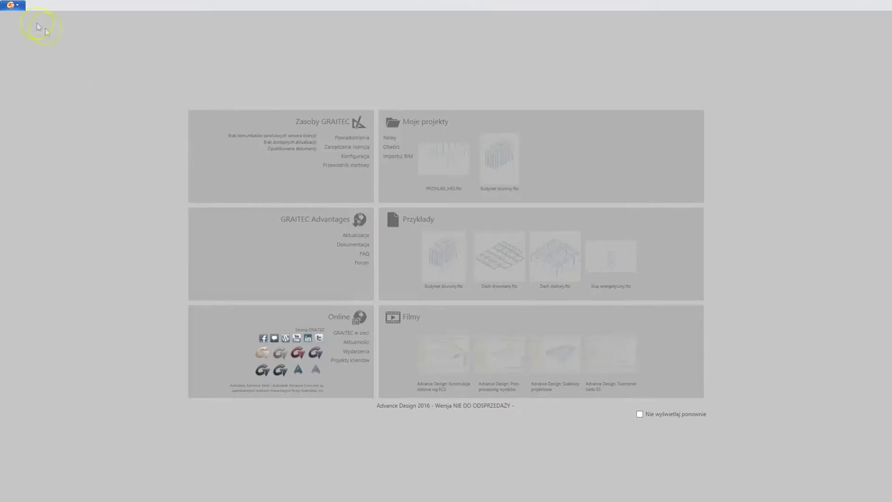
Create a new empty project
left_click(15, 7)
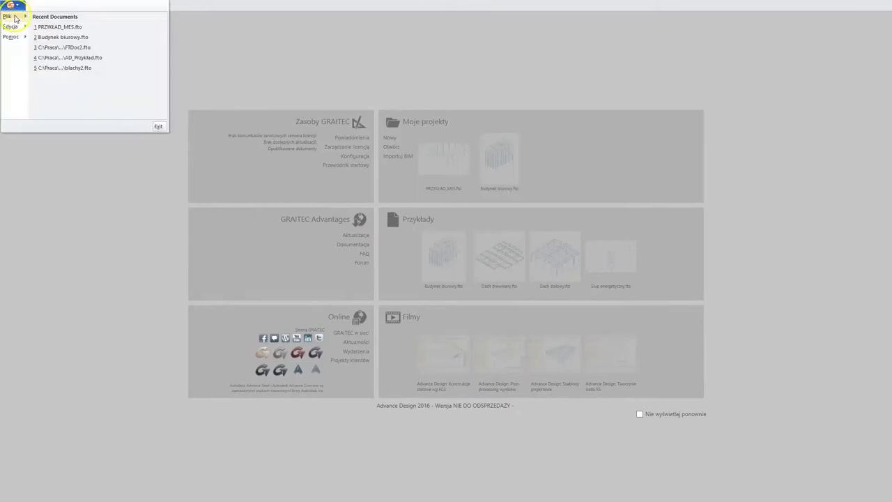
mouse_move(15, 17)
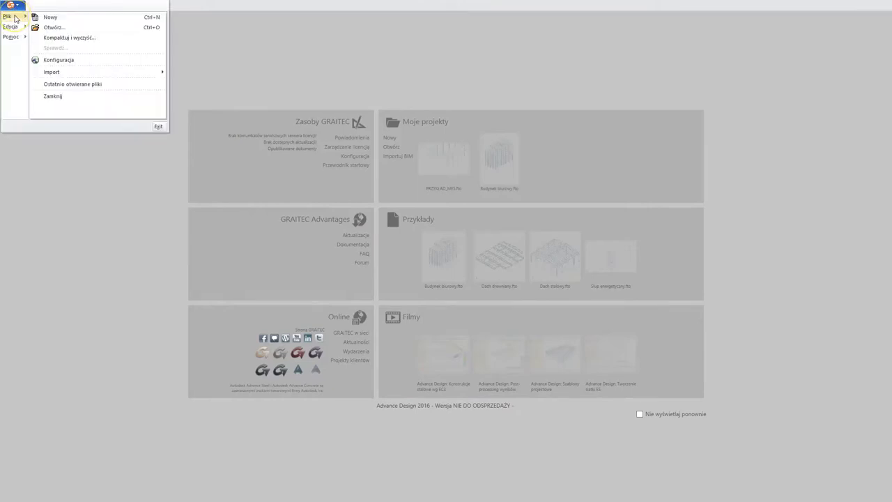
left_click(67, 17)
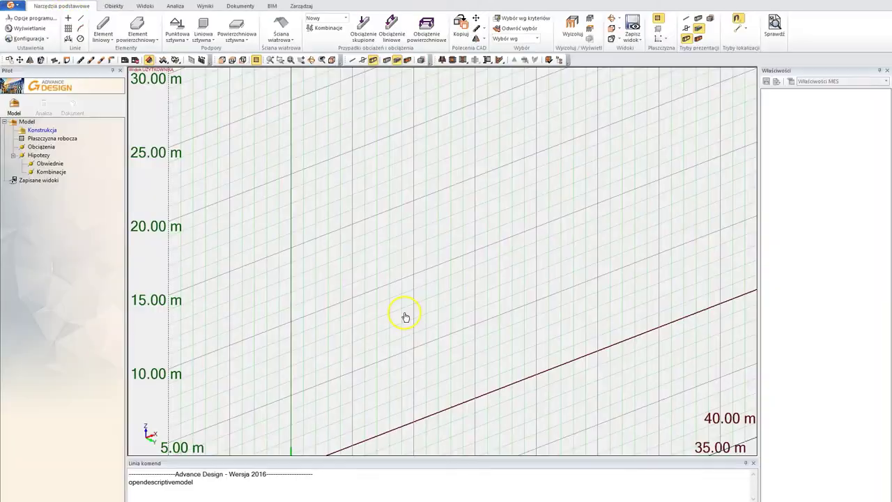
scroll(405, 317, "down", 5)
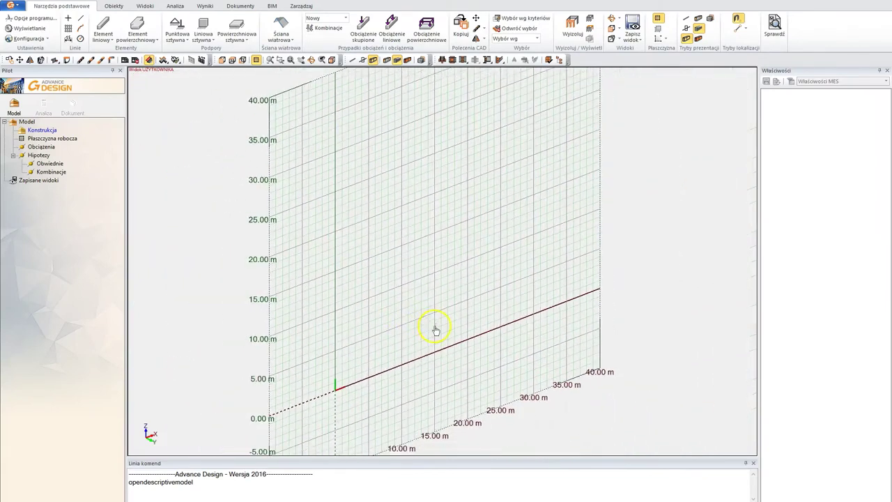
middle_click_drag(434, 325, 421, 341)
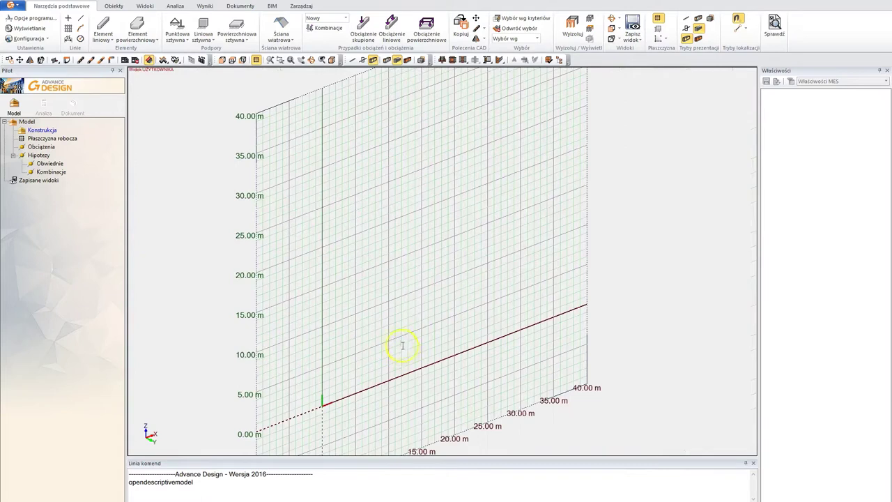
Open the structure assumptions (Hipotezy - konstrukcja) of the project
left_click(43, 39)
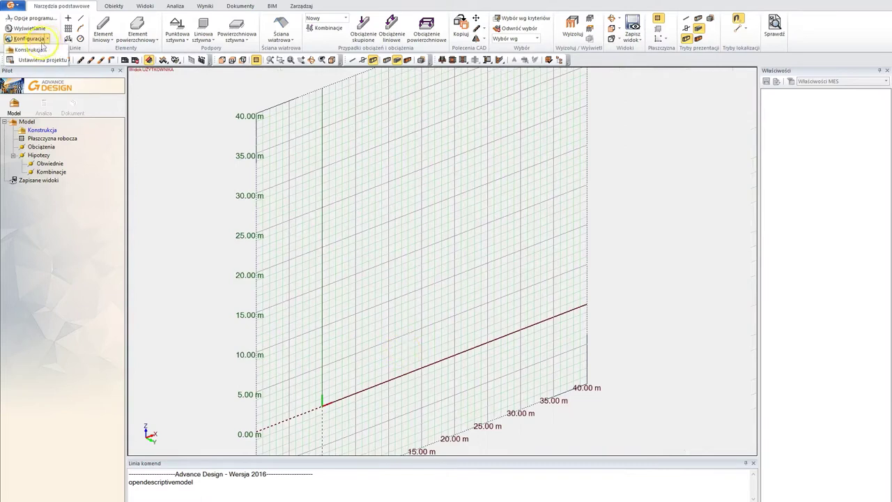
left_click(29, 53)
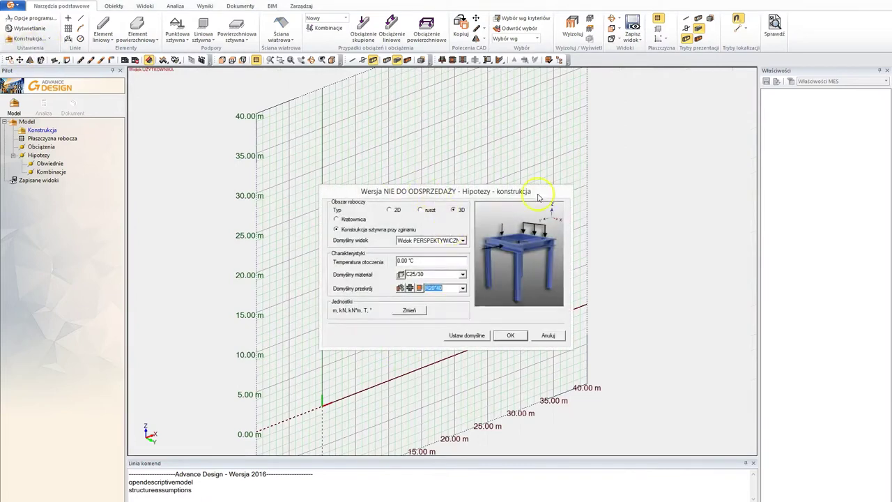
left_click_drag(544, 192, 539, 187)
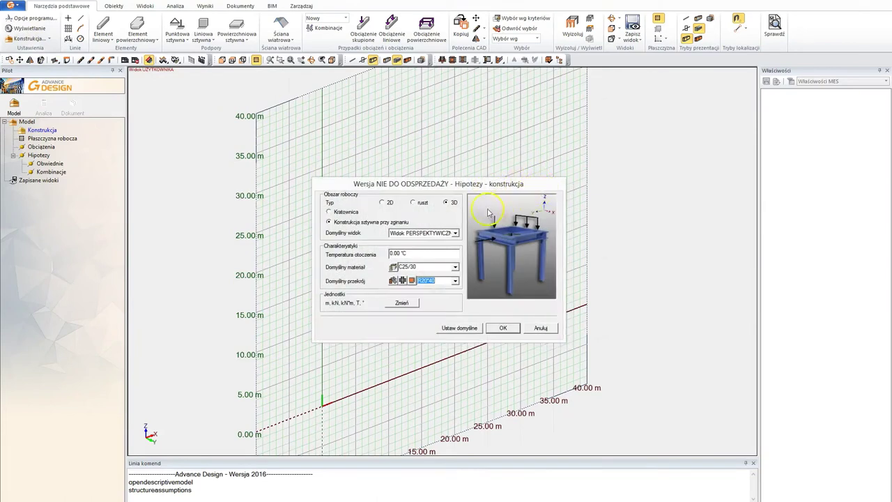
Try the 2D and grillage (ruszt) workspace types, and restore 3D with a structure rigid in bending
left_click(390, 203)
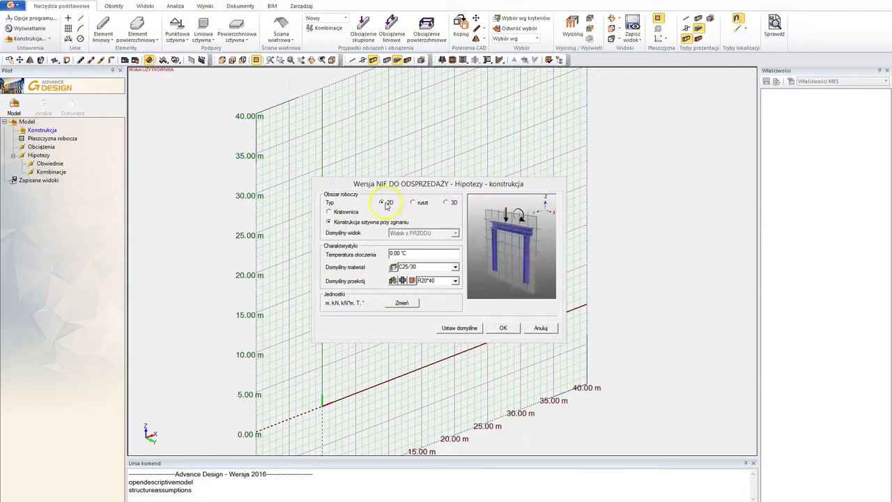
left_click(532, 310)
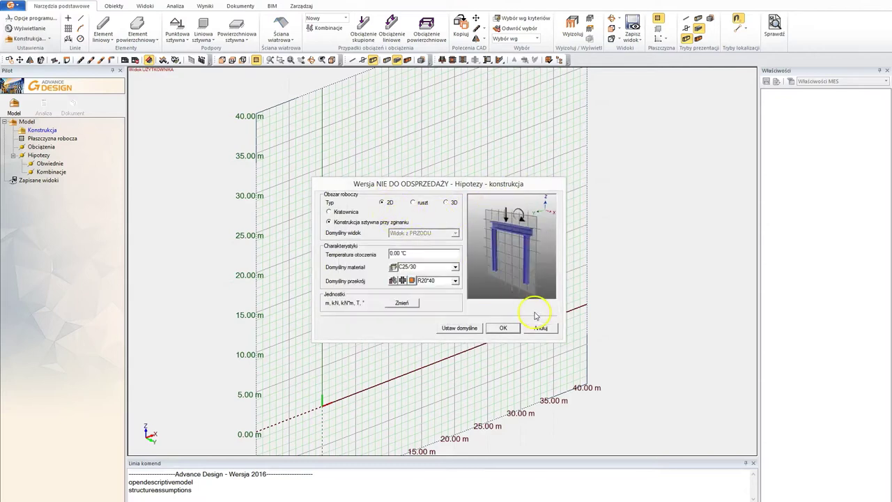
left_click(413, 202)
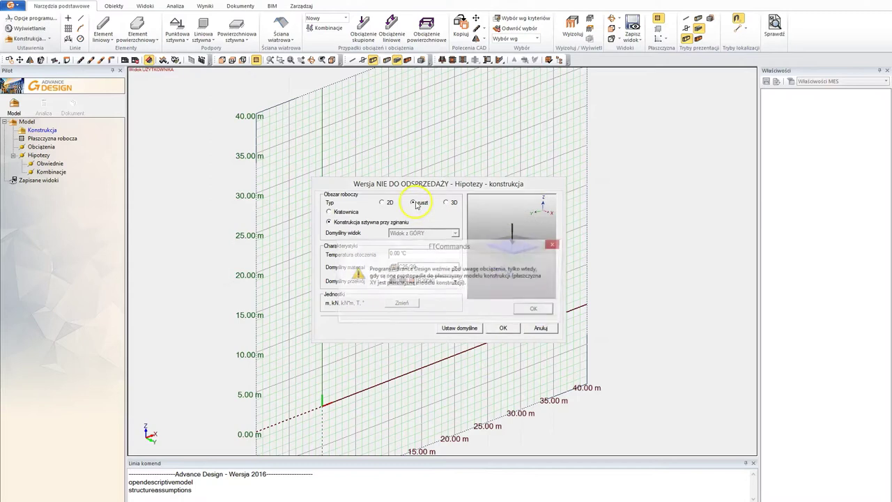
left_click(536, 310)
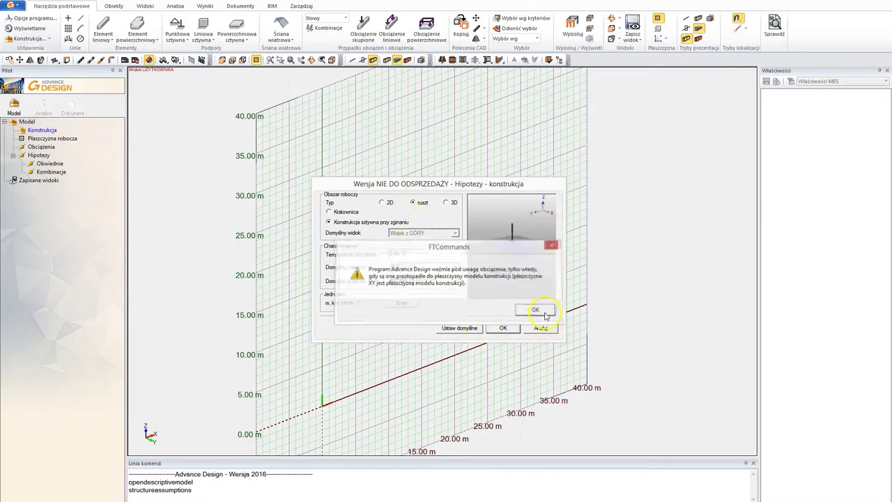
left_click(447, 202)
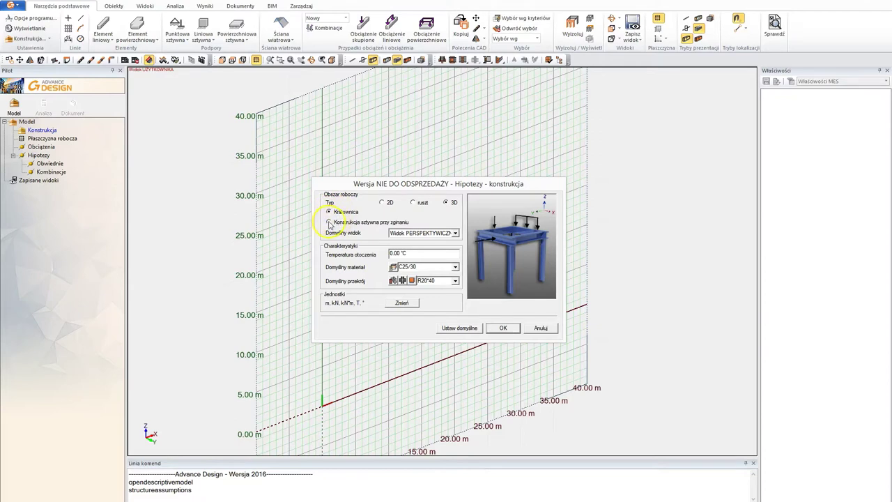
left_click(330, 224)
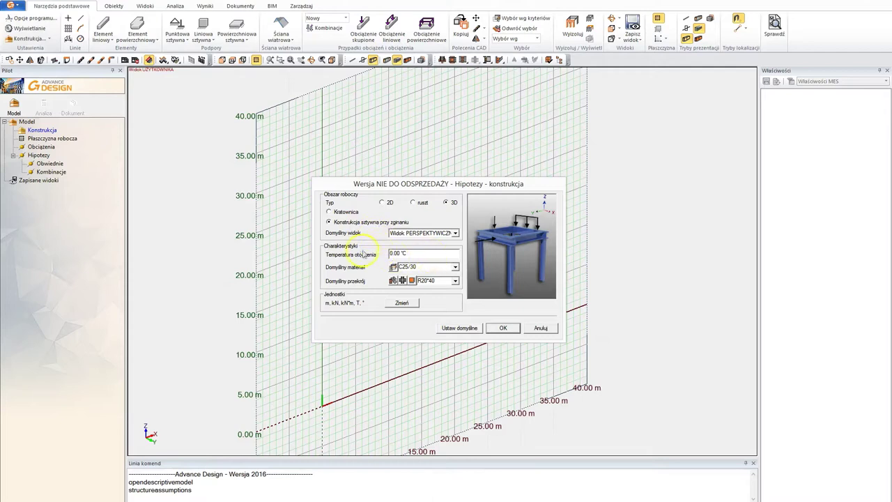
Look over the ambient temperature, default material and default cross-section settings in the structure assumptions
left_click(416, 254)
left_click(422, 267)
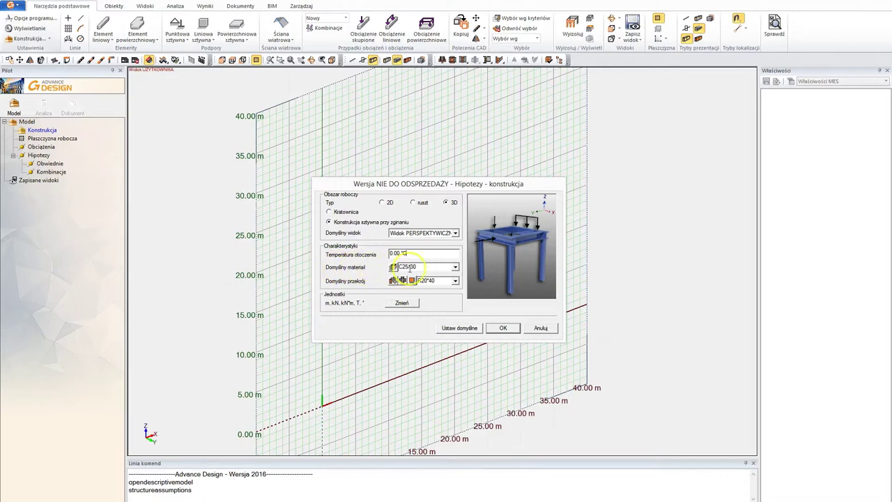
double_click(425, 268)
double_click(448, 280)
Check the definitions of the display units, and accept both the units and the structure assumptions
left_click(401, 304)
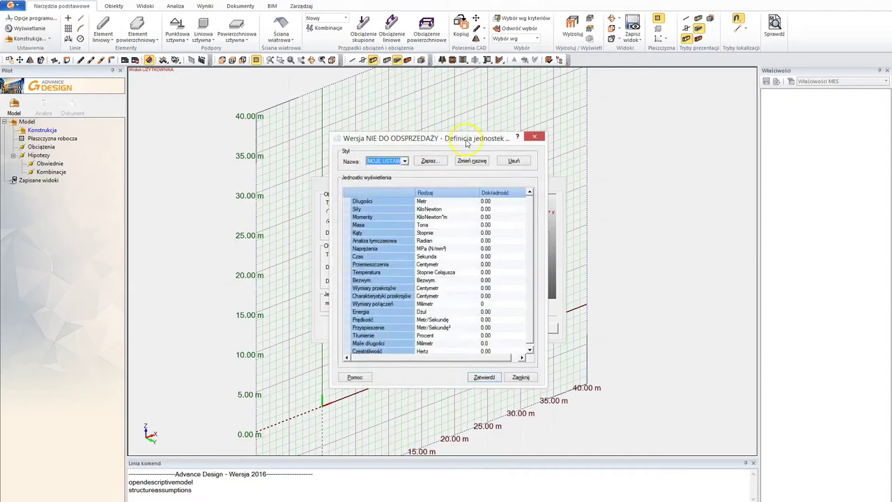
left_click_drag(466, 141, 458, 139)
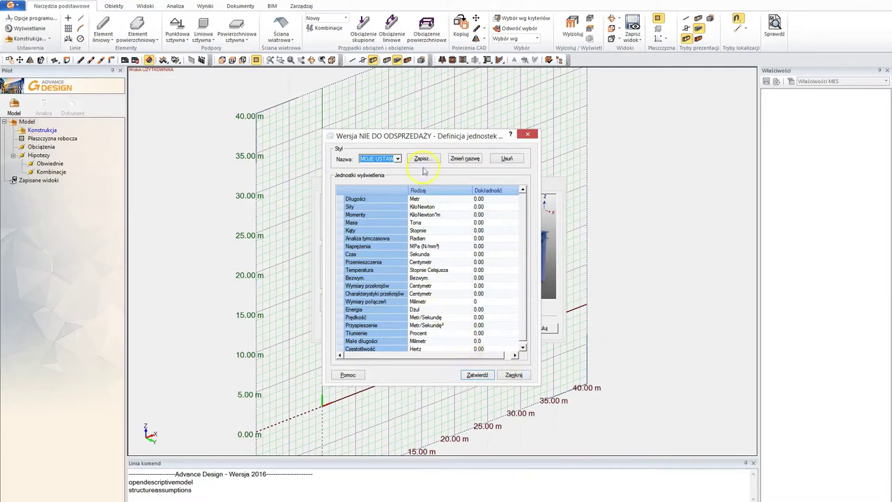
left_click(477, 375)
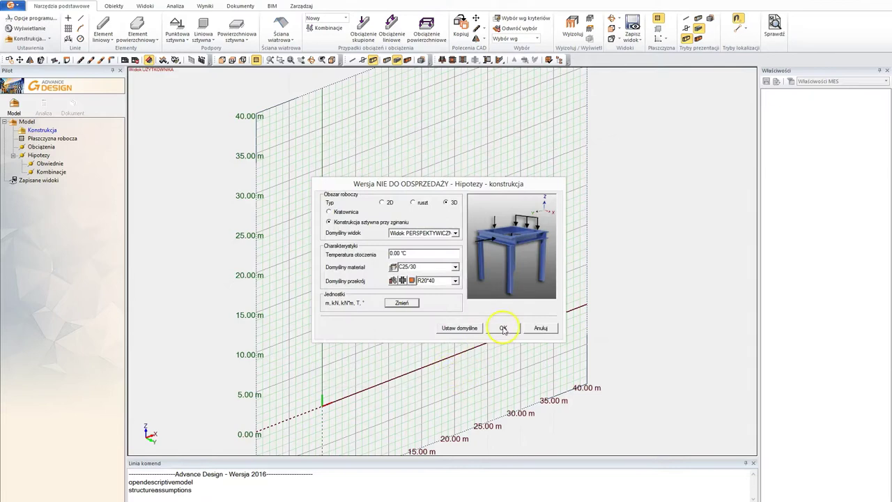
left_click(504, 328)
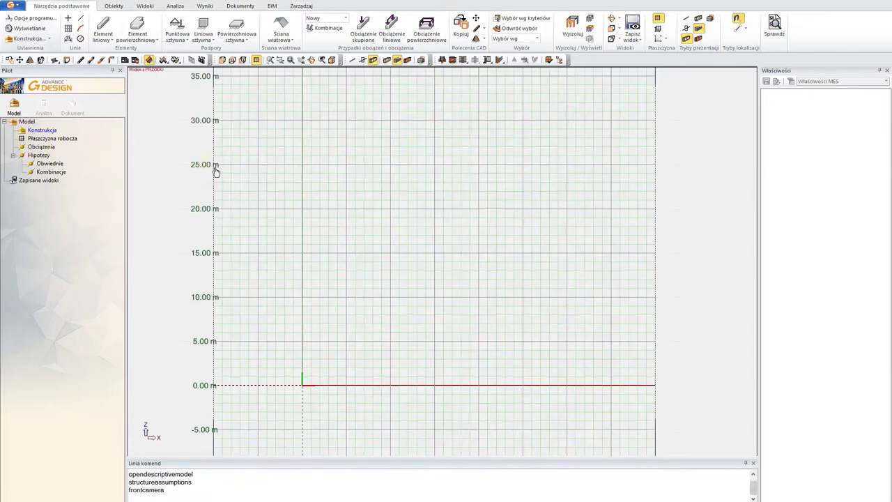
Create a subsystem named Podpory under Konstrukcja in the project tree
left_click(46, 131)
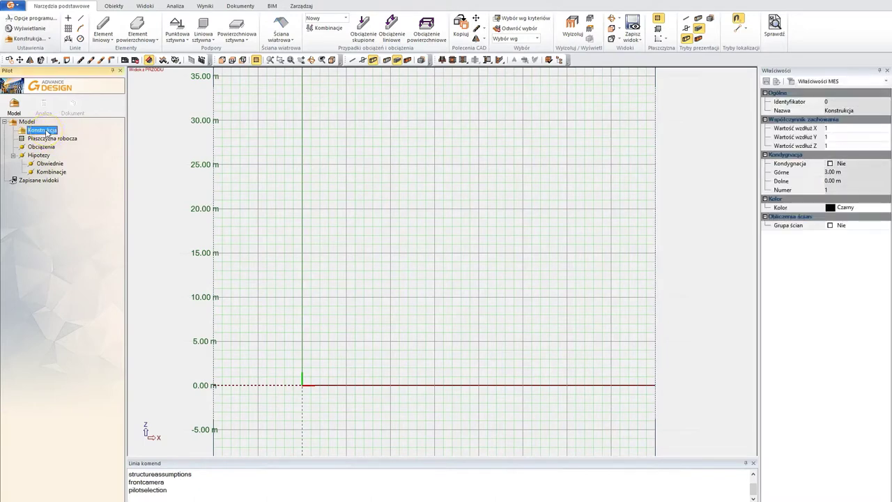
right_click(46, 130)
mouse_move(84, 182)
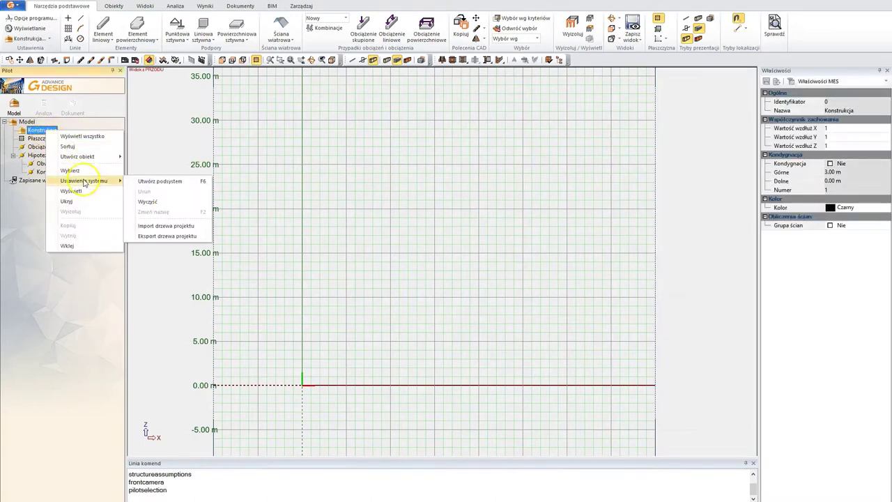
left_click(167, 183)
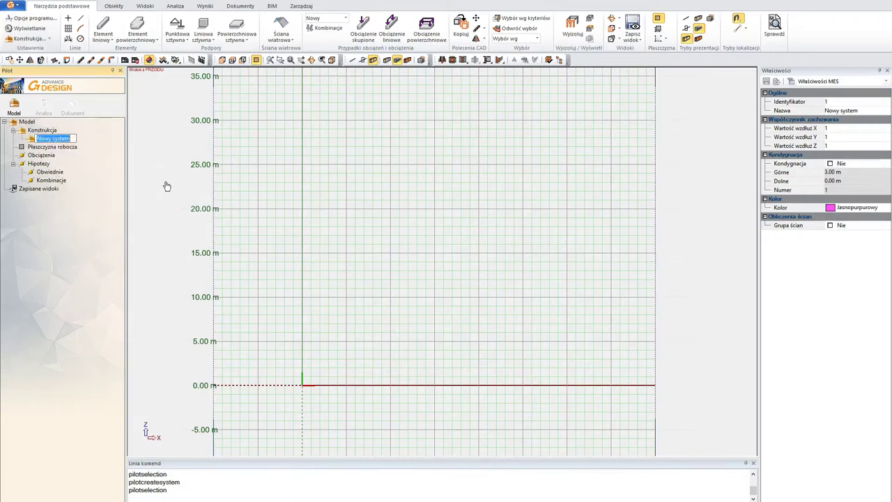
type("Podpory")
key("Return")
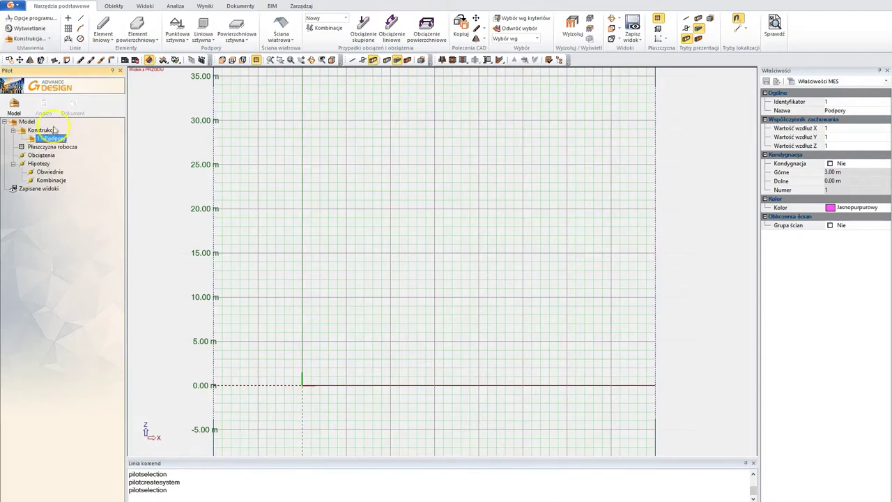
Add a second subsystem named Parter under Konstrukcja
left_click(43, 130)
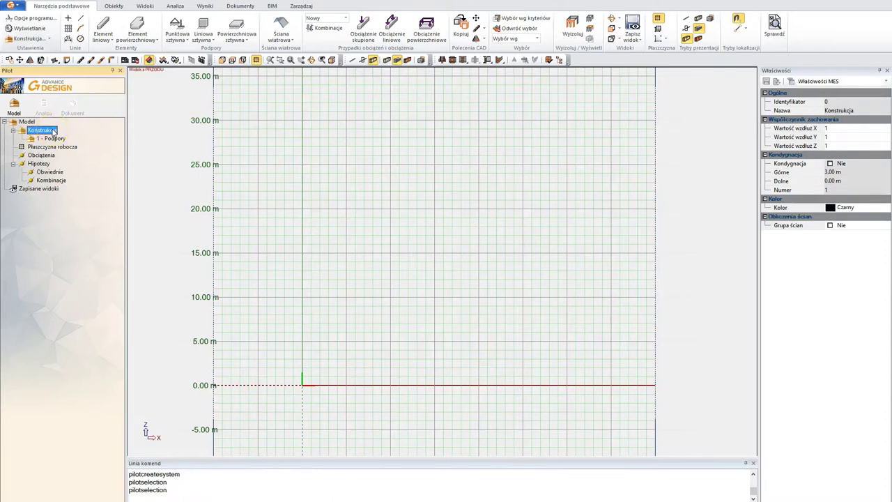
key("F6")
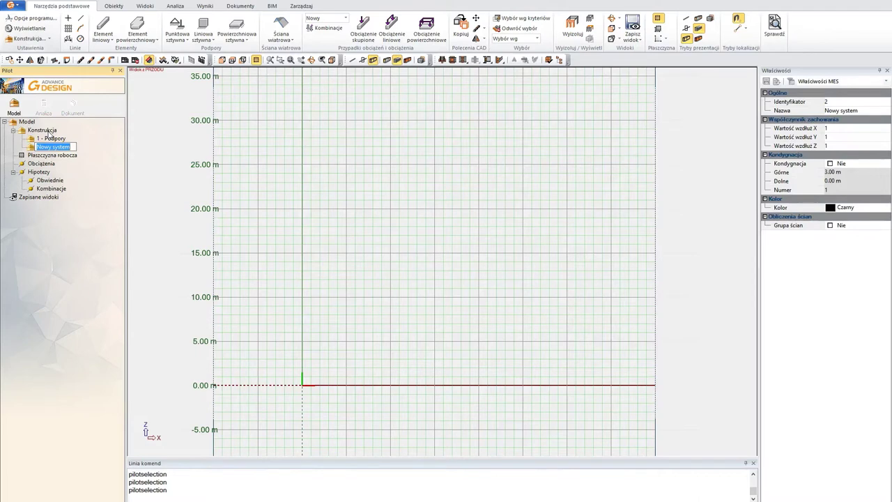
type("Parter")
key("Return")
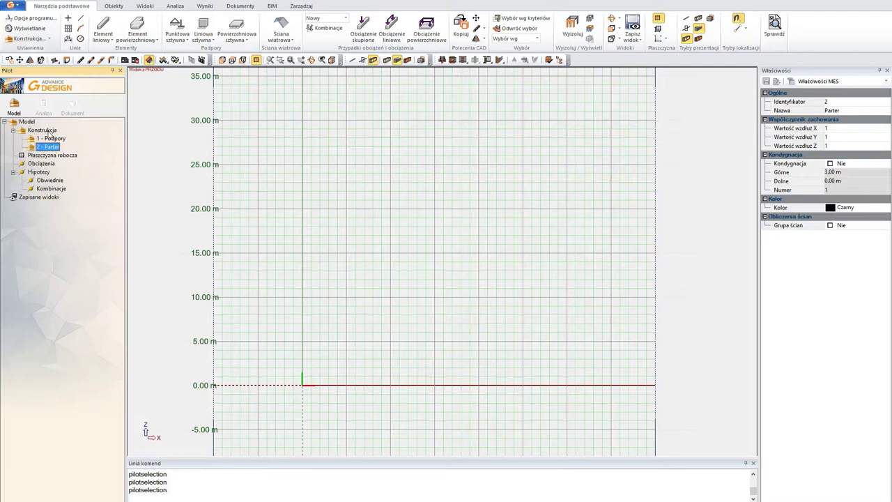
Add a third subsystem named Piętro under Konstrukcja
left_click(43, 130)
key("Insert")
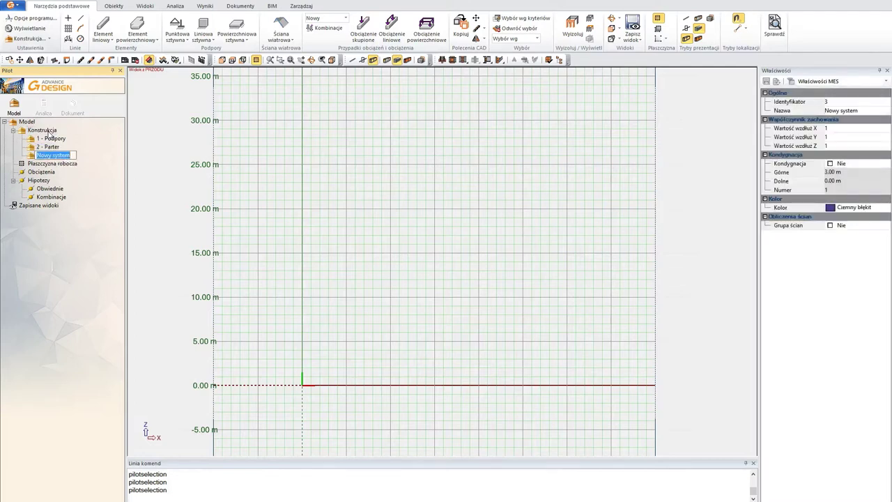
type("Piętro")
key("Return")
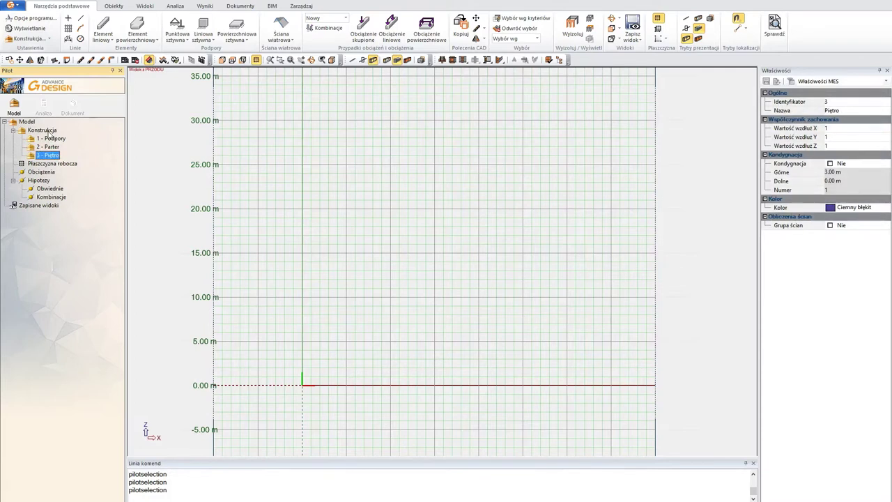
Add a fourth subsystem named Hala under Konstrukcja, and select Konstrukcja again
left_click(40, 130)
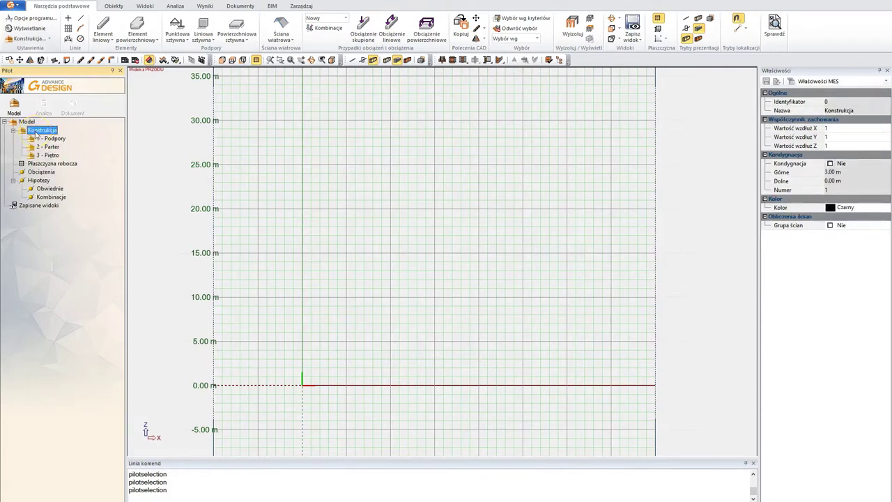
key("F6")
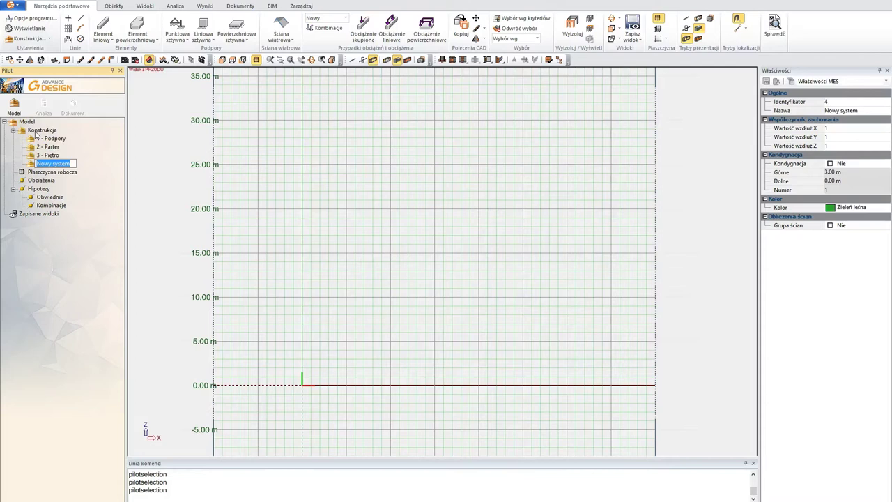
type("Hala")
key("Return")
left_click(38, 131)
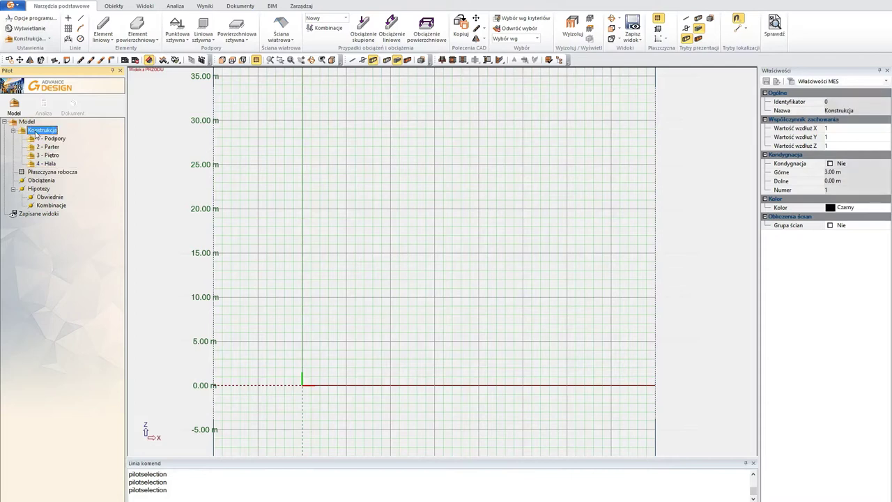
Add a fifth subsystem named Ściany under Konstrukcja, and select the Podpory subsystem
key("Insert")
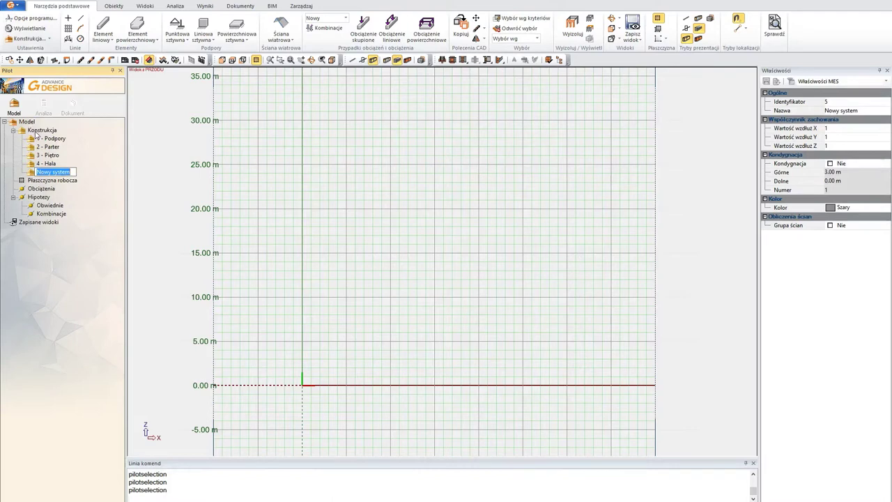
type("S")
type("ciany")
key("Return")
left_click(41, 138)
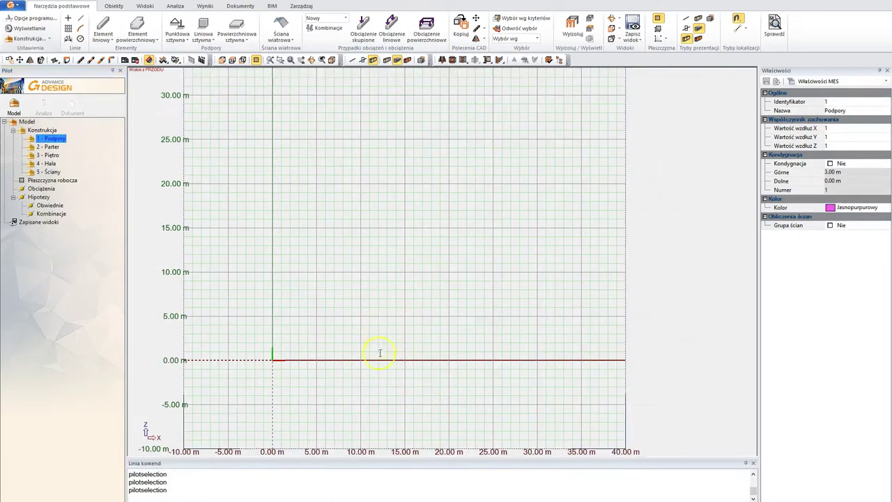
scroll(368, 349, "up", 1)
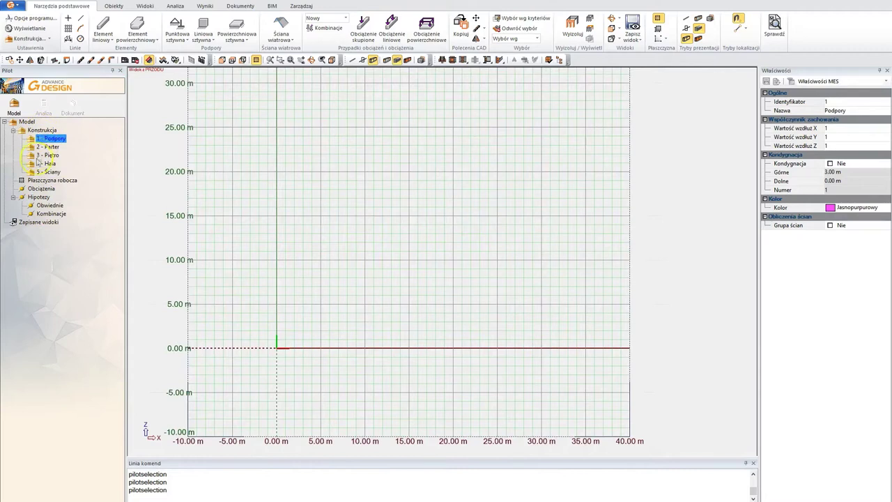
Collapse the Konstrukcja branch, toggle the working plane's display off and back on, and examine the plane's properties
left_click(14, 130)
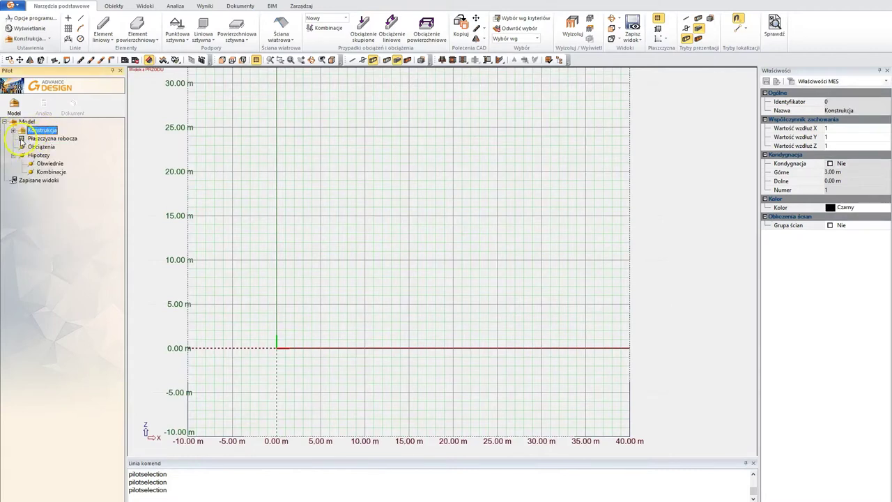
left_click(22, 142)
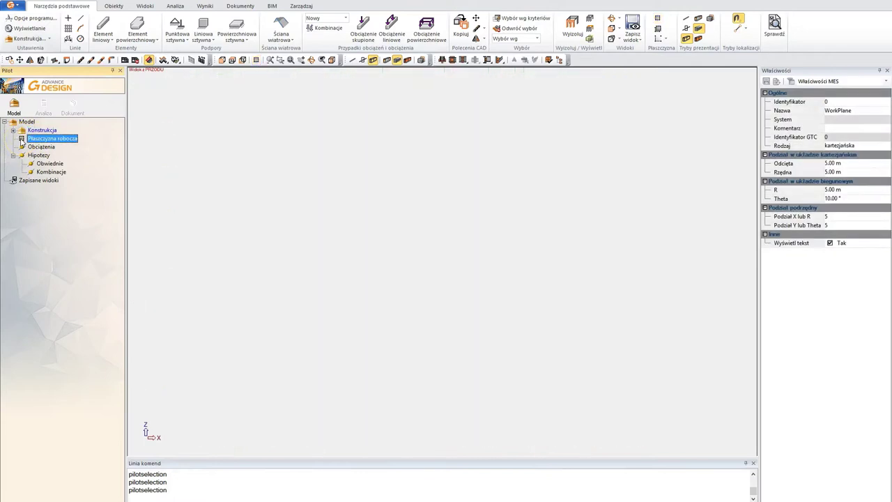
left_click(21, 140)
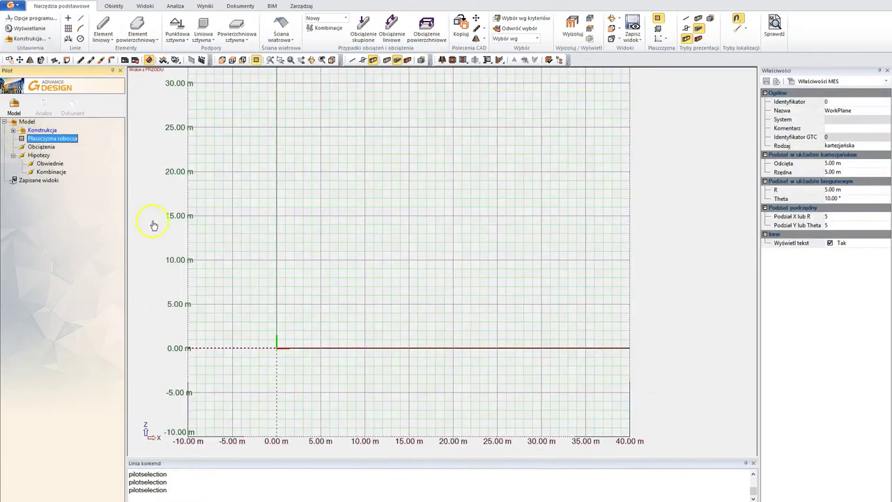
middle_click_drag(201, 260, 215, 289)
scroll(216, 288, "down", 3)
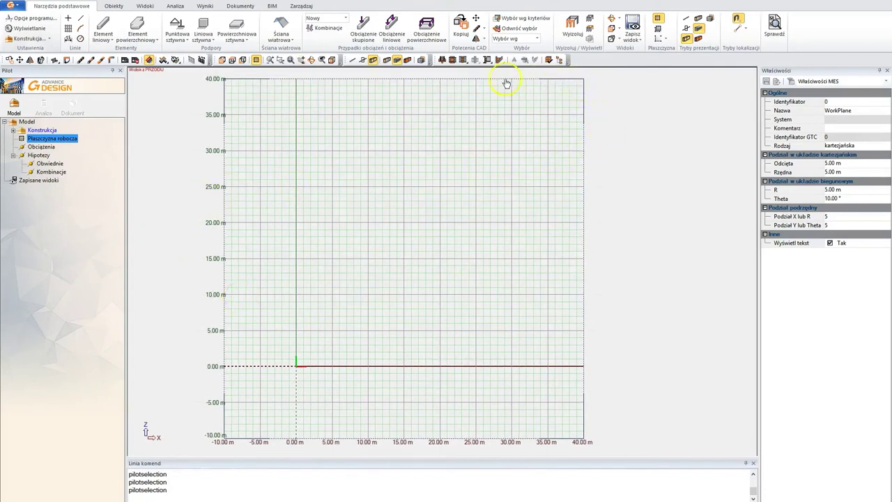
left_click(39, 139)
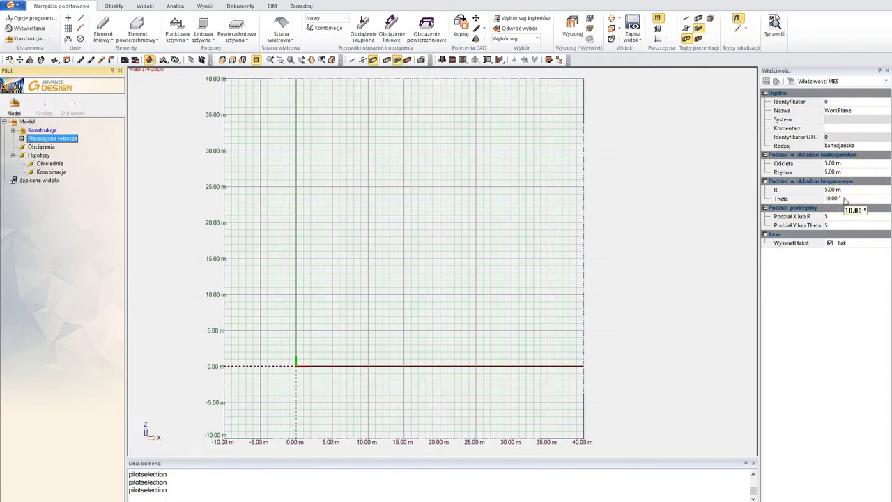
Expand Konstrukcja and draw a vertical linear element 3 m high from the origin as a column
double_click(43, 130)
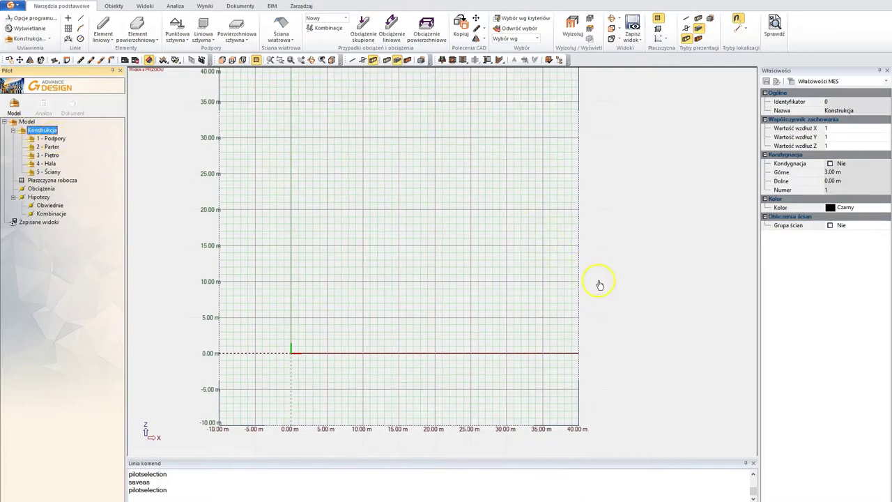
middle_click_drag(599, 281, 610, 290)
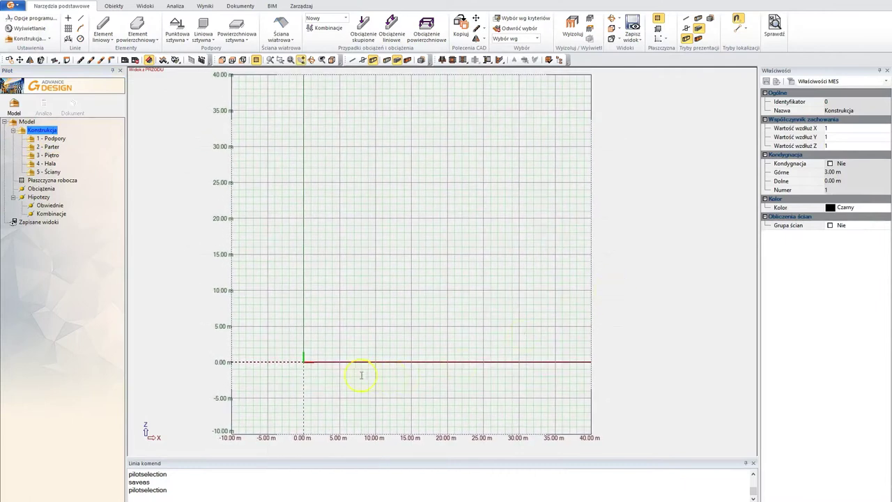
scroll(323, 345, "up", 1)
scroll(324, 345, "up", 4)
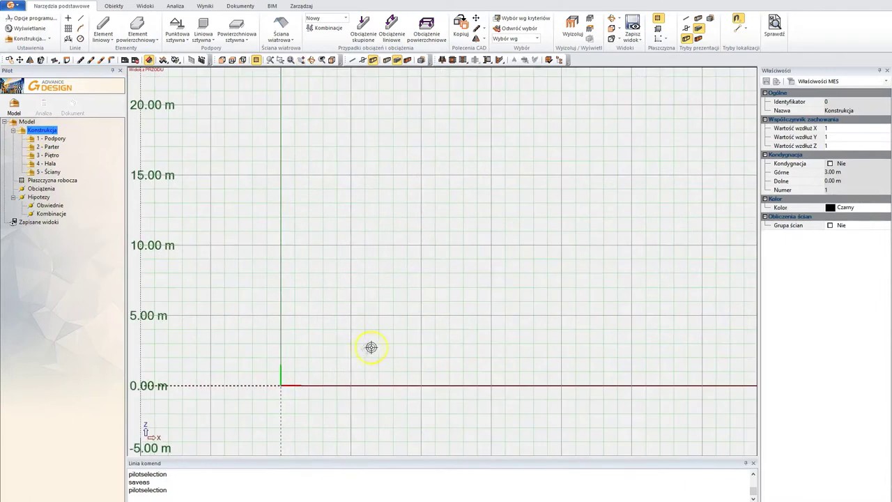
middle_click_drag(359, 321, 331, 304)
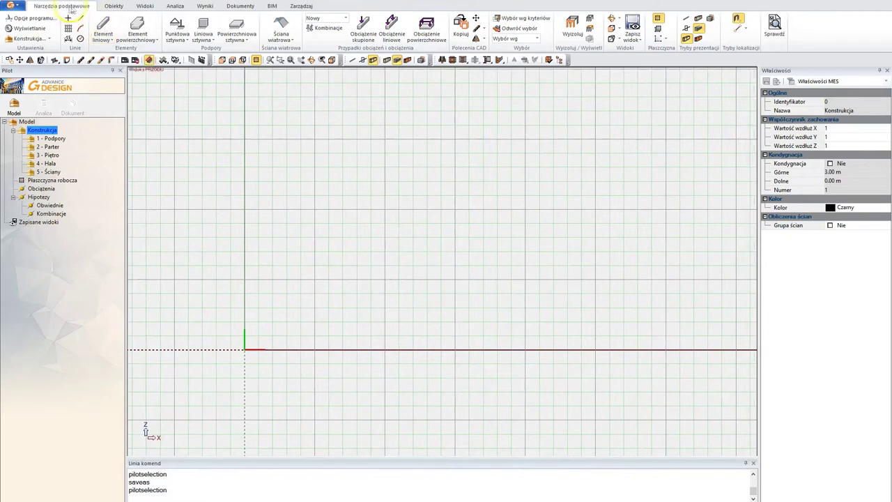
left_click(104, 27)
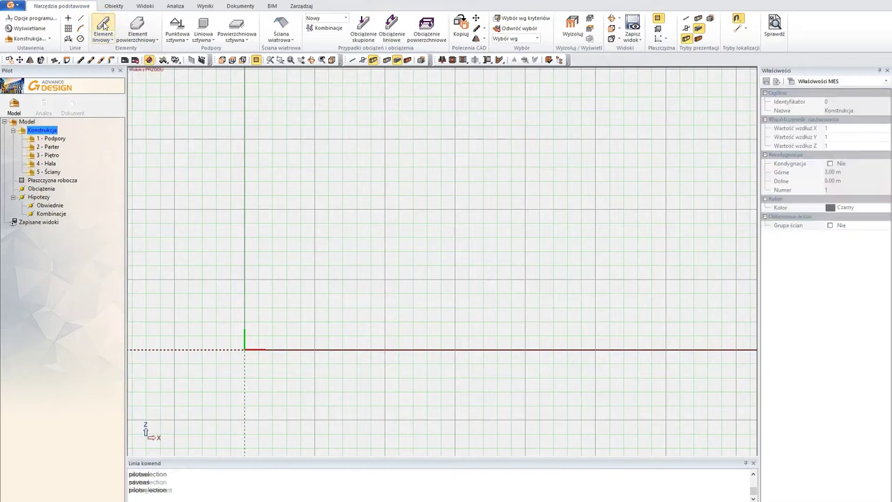
left_click(246, 354)
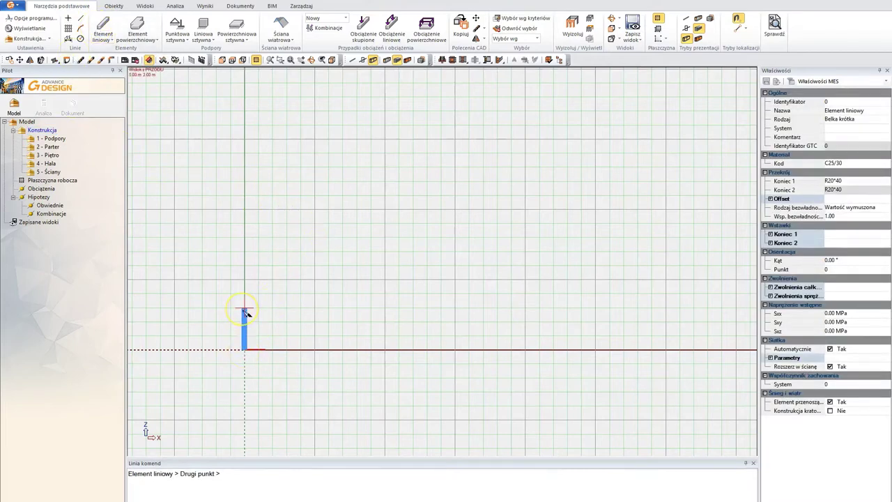
left_click(245, 309)
key("Escape")
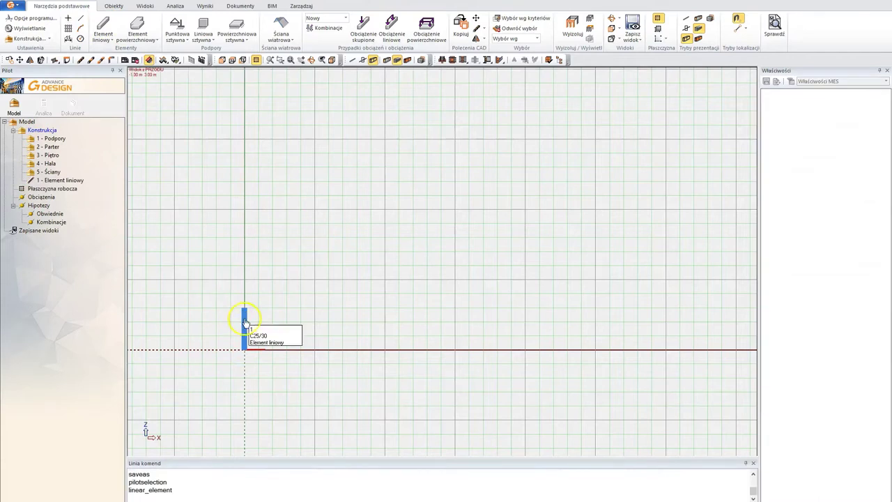
Examine the column's element type options, material and cross-section in its properties
left_click(245, 322)
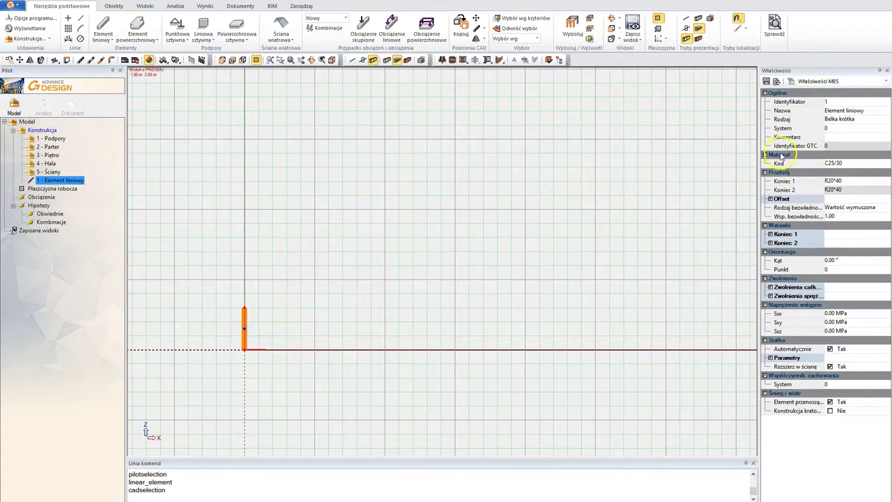
left_click(868, 119)
left_click(886, 120)
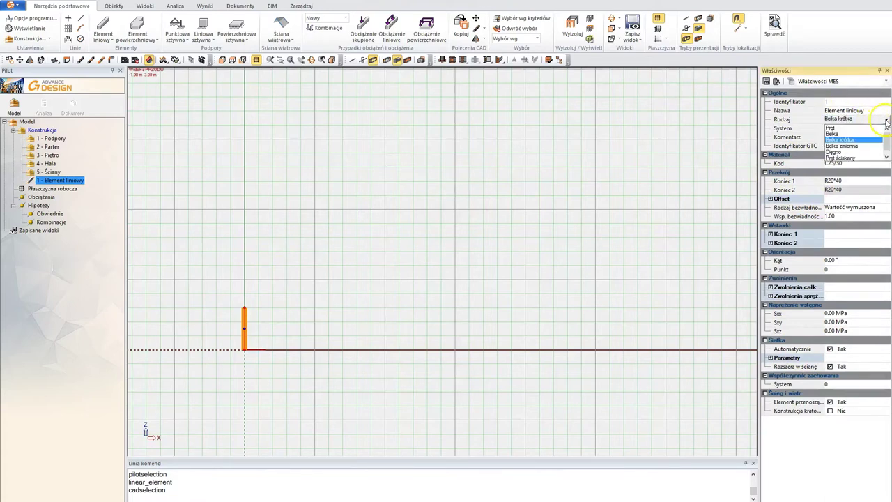
left_click(887, 122)
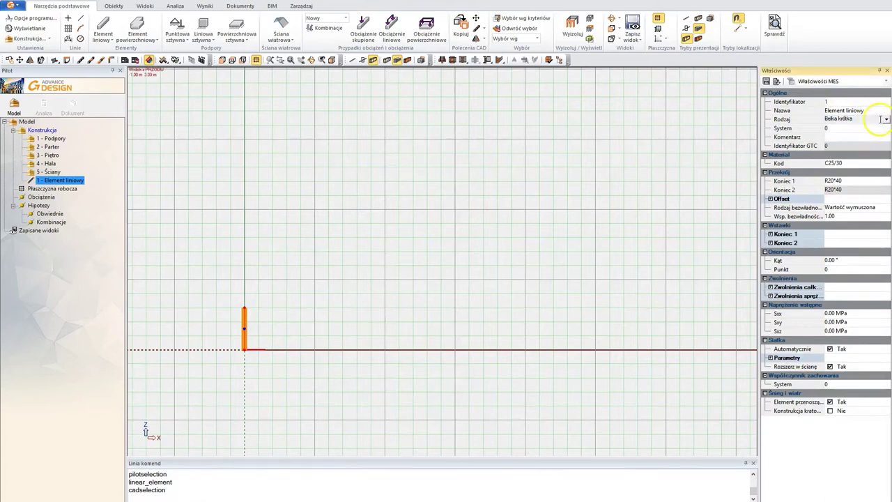
left_click(874, 166)
left_click(871, 182)
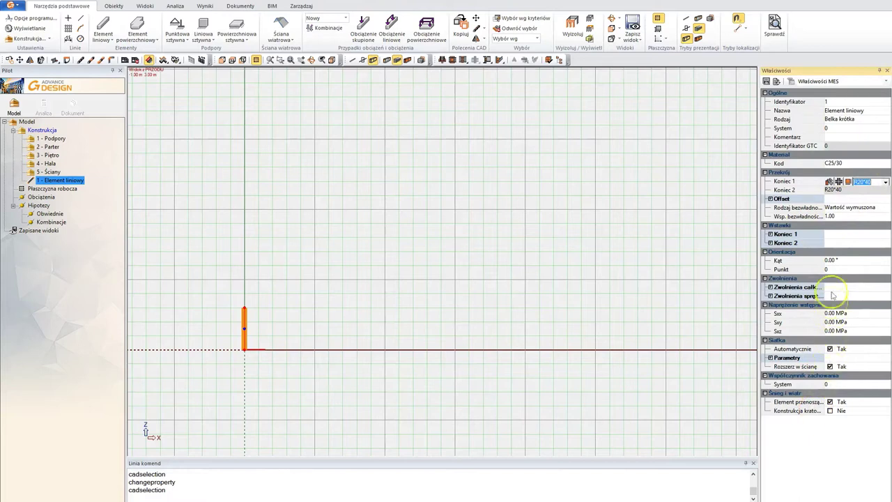
middle_click_drag(359, 303, 350, 293)
key("Escape")
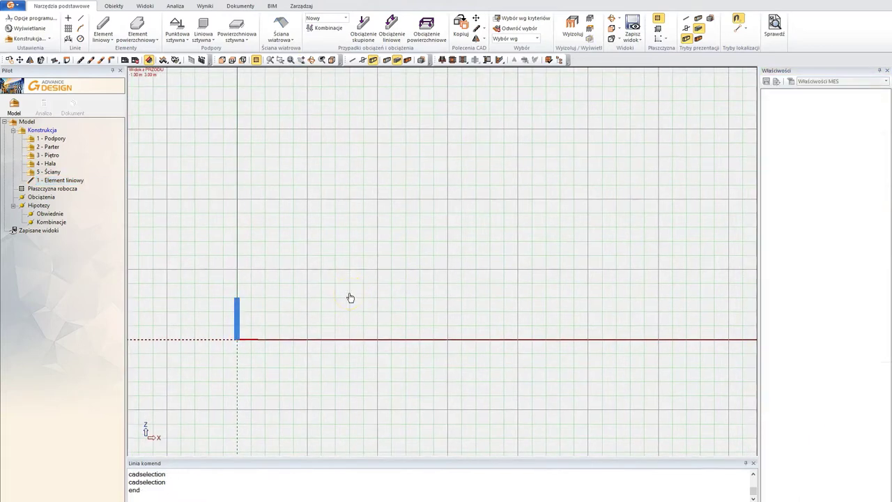
Set the column's cross-section to R25*25
left_click(238, 318)
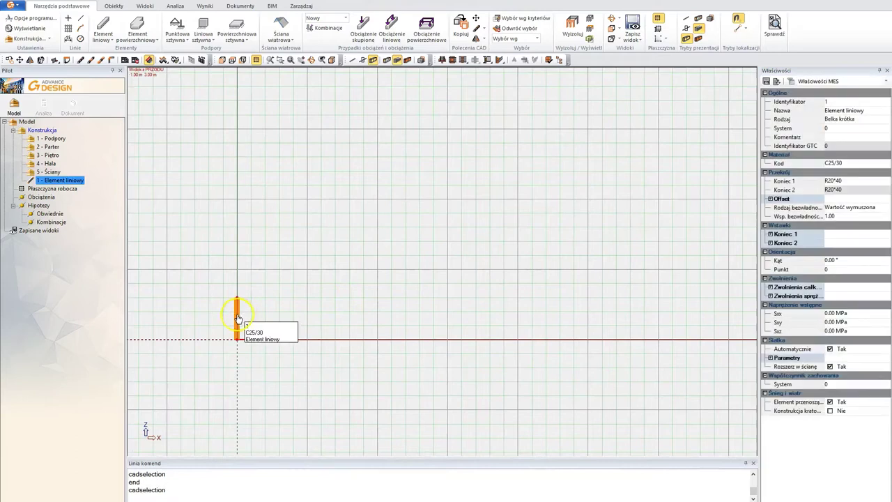
left_click(862, 181)
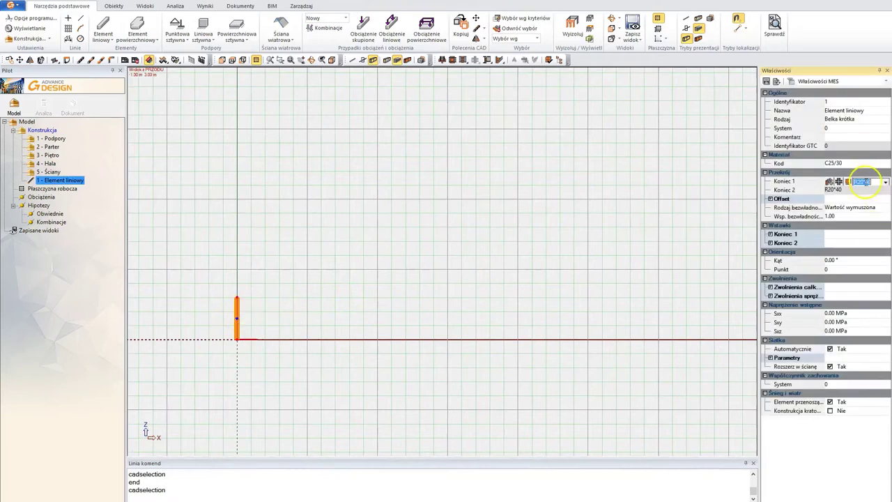
left_click(864, 182)
key("BackSpace")
key("Return")
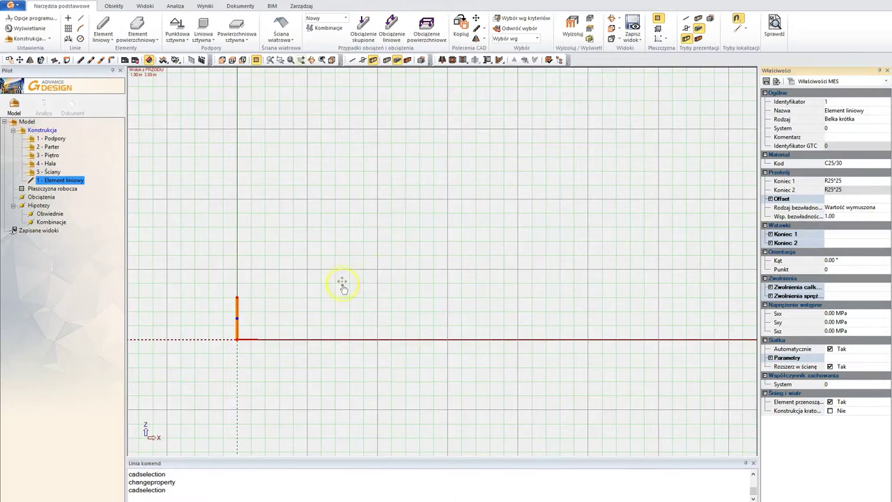
Draw a horizontal linear element 6 m long from the top of the column as a beam
middle_click_drag(323, 304, 322, 299)
scroll(322, 298, "up", 3)
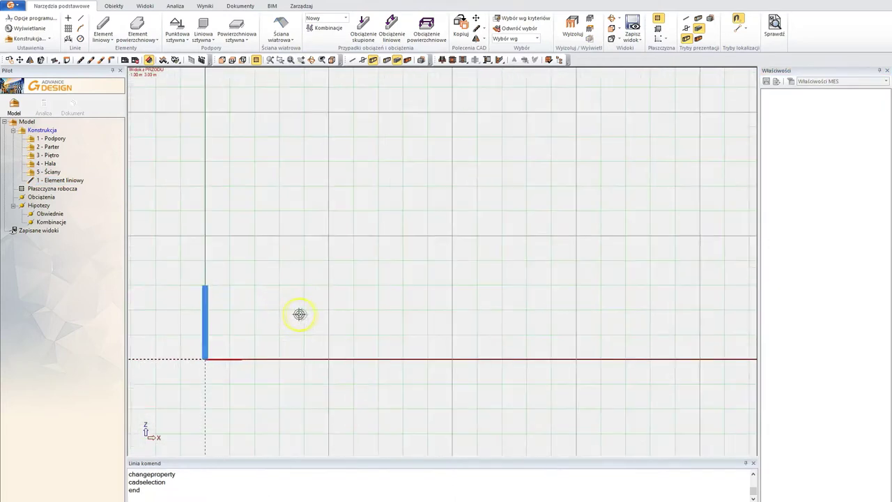
left_click(104, 29)
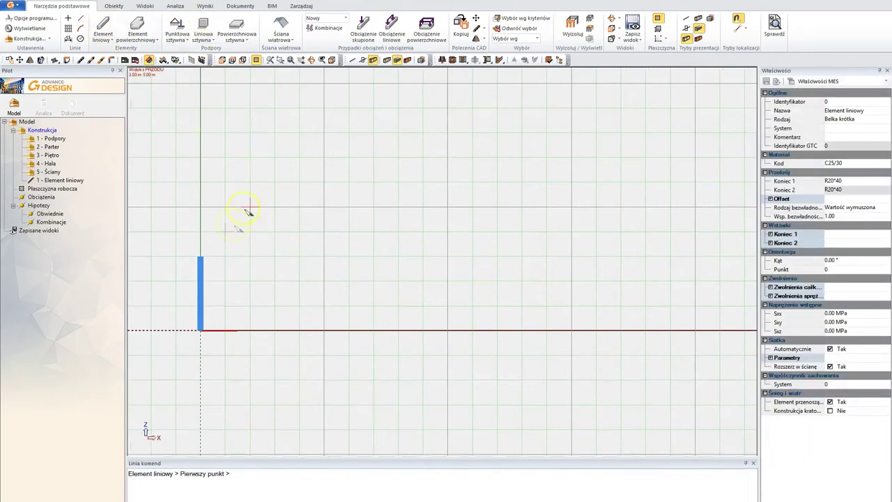
left_click(204, 258)
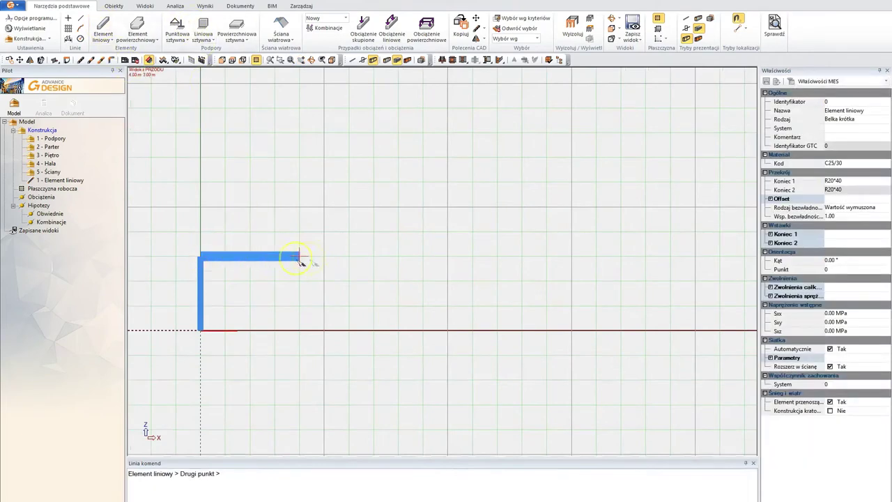
left_click(348, 258)
key("Escape")
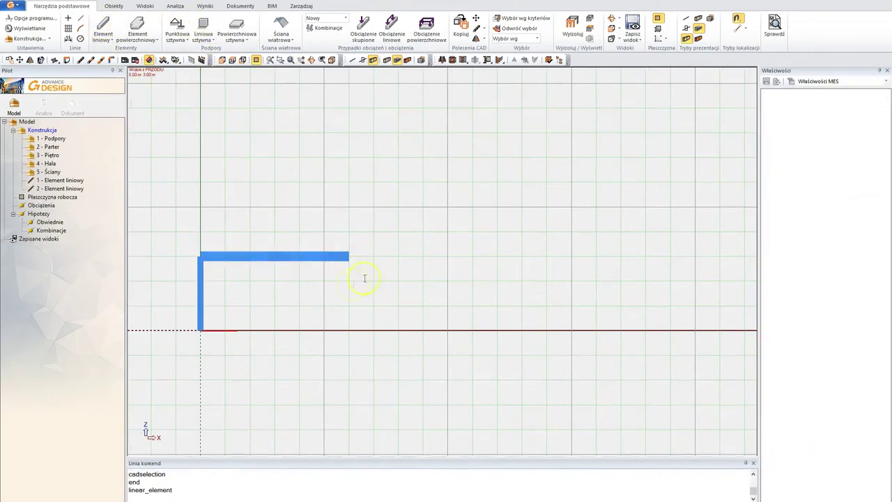
Start copying the column with the translation vector 6 0 0, taken from the column top to the beam's far end
left_click(200, 319)
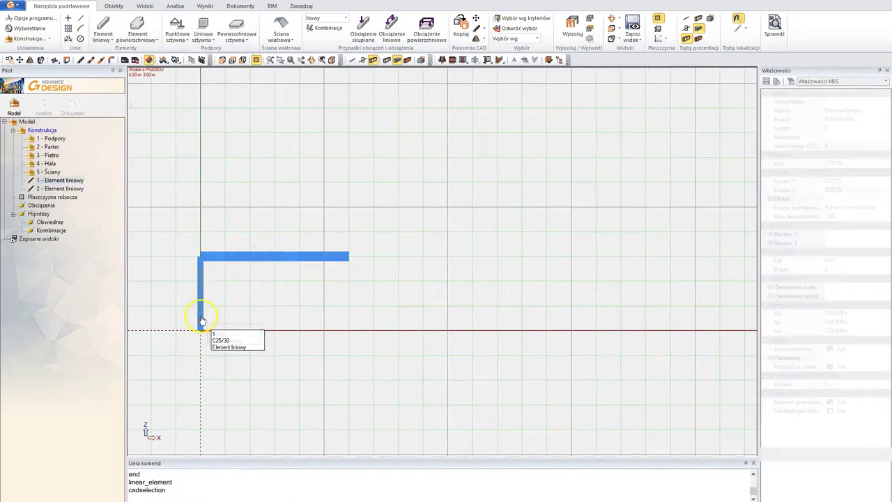
right_click(201, 315)
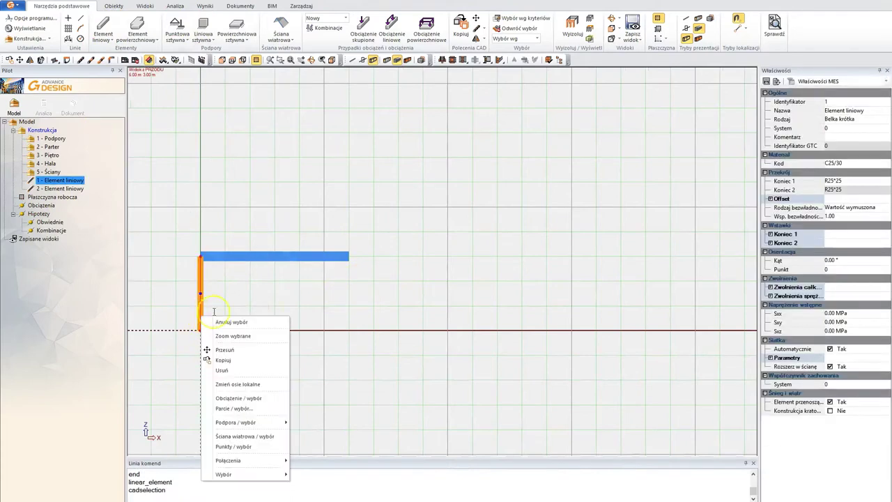
left_click(234, 360)
left_click_drag(241, 69, 518, 91)
left_click(541, 134)
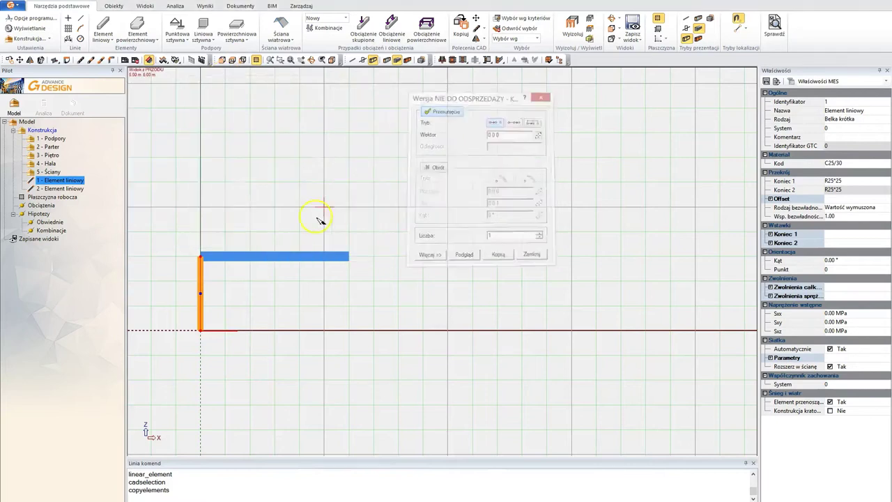
left_click(201, 256)
left_click(349, 255)
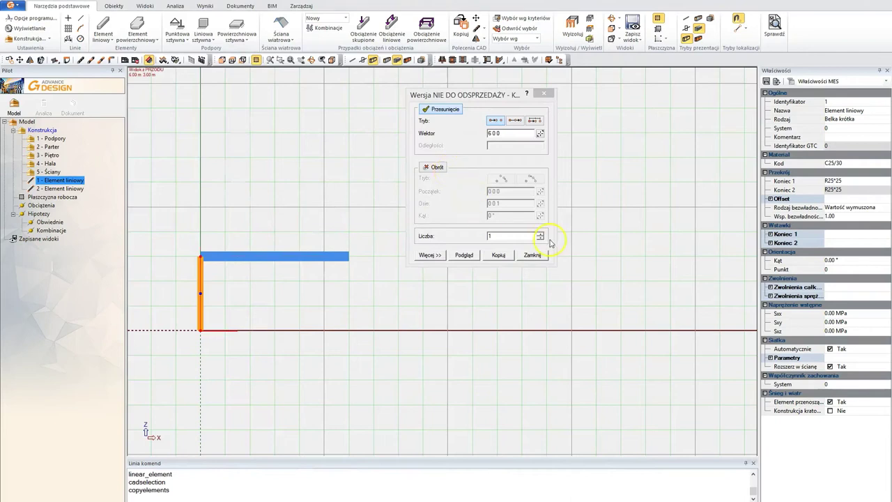
Create 2 copies of the column along the translation vector 6 0 0, previewing the result before copying
left_click(541, 237)
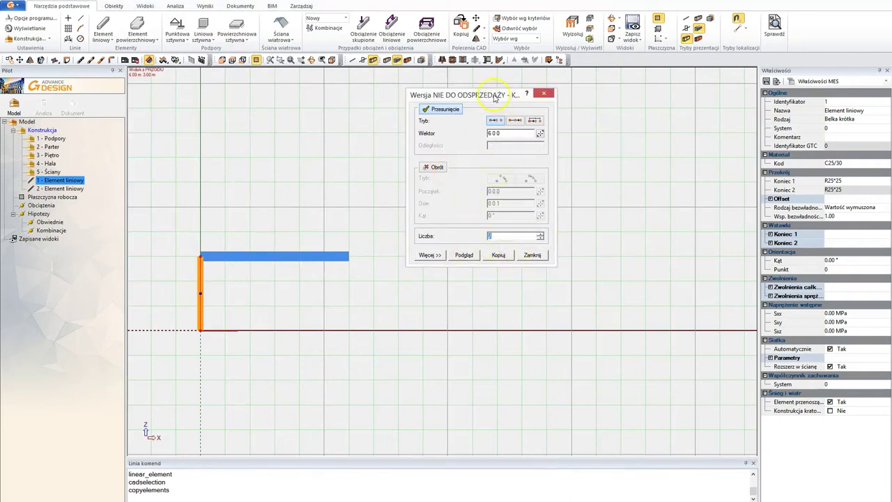
left_click_drag(498, 96, 373, 57)
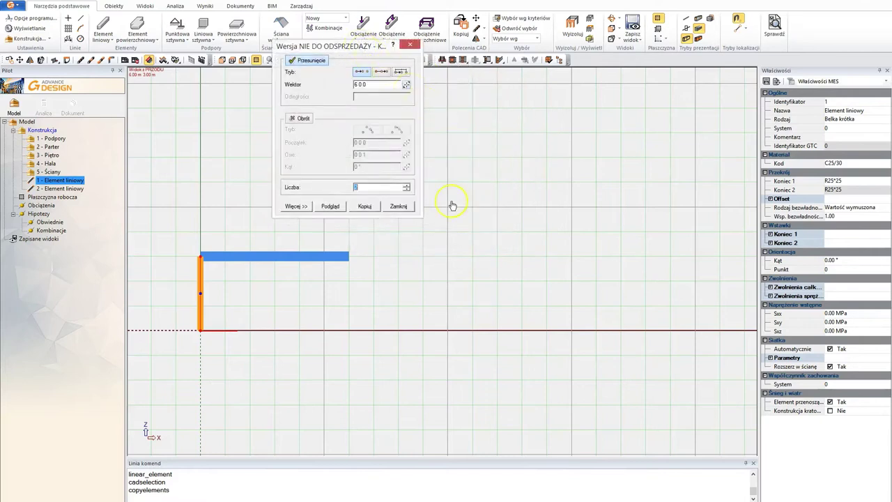
left_click(331, 208)
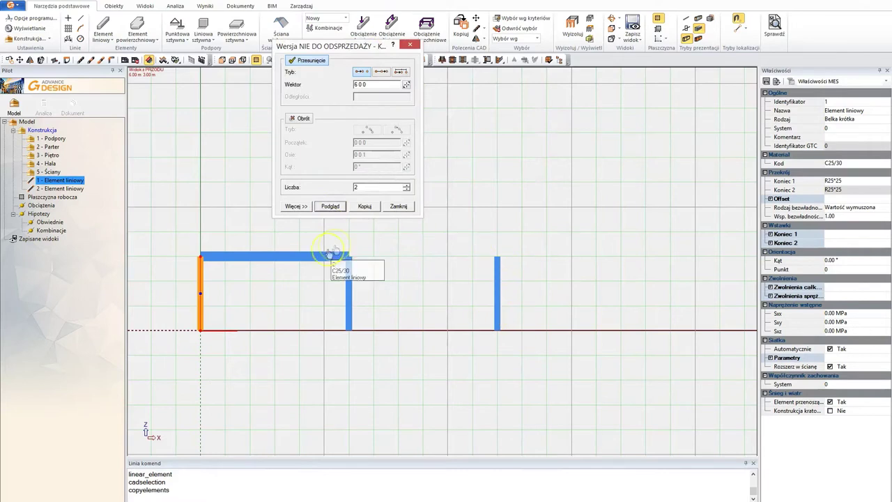
left_click(407, 186)
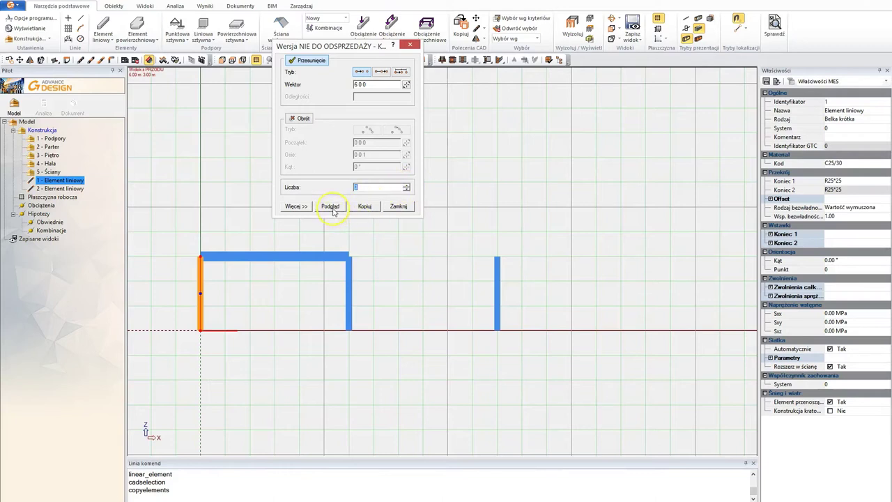
left_click(333, 209)
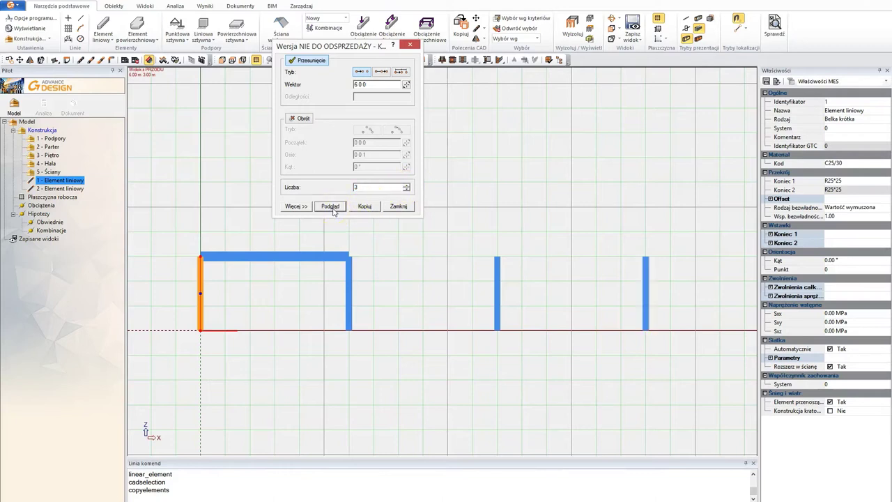
left_click(408, 191)
left_click(329, 206)
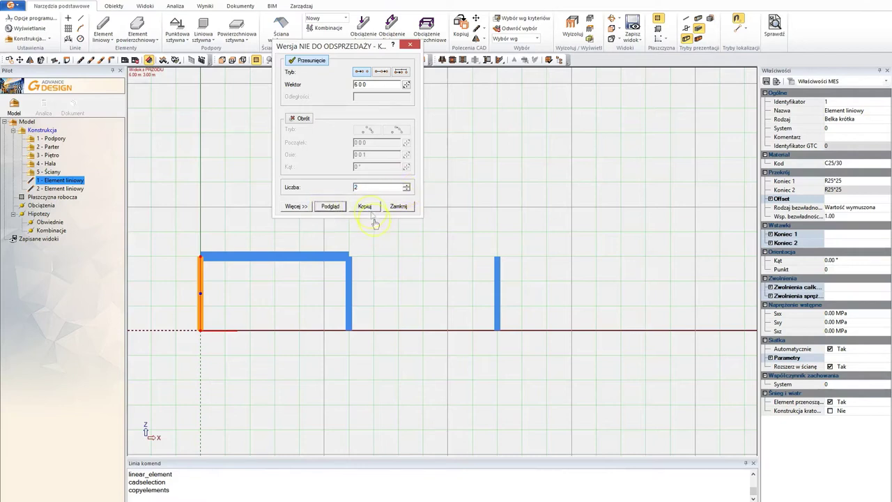
left_click(365, 207)
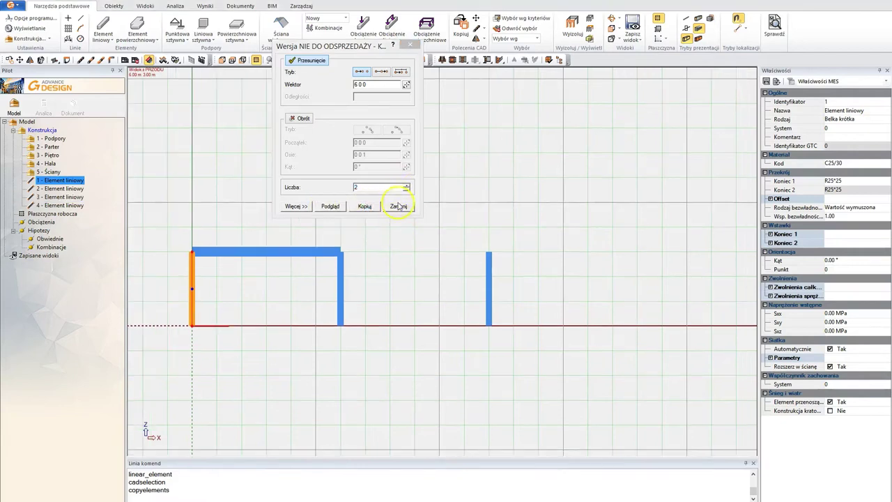
left_click(398, 207)
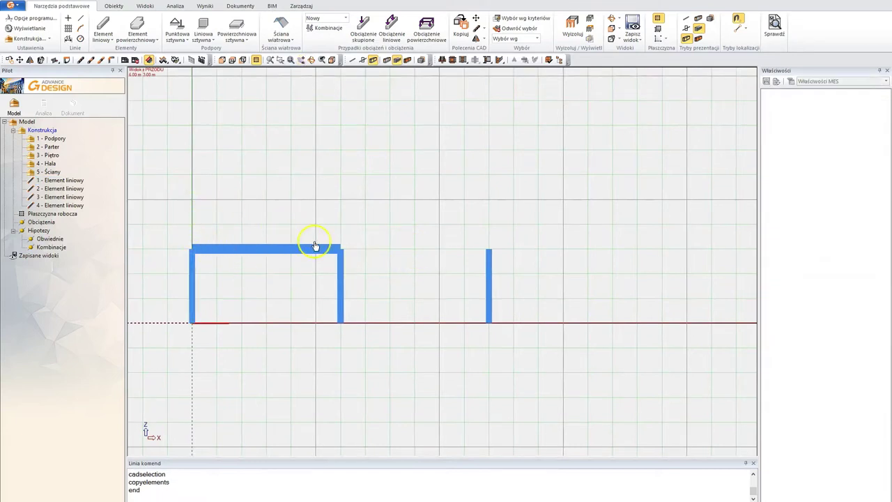
Draw a second beam as a linear element from the top of the middle column to the top of the end column
left_click(101, 30)
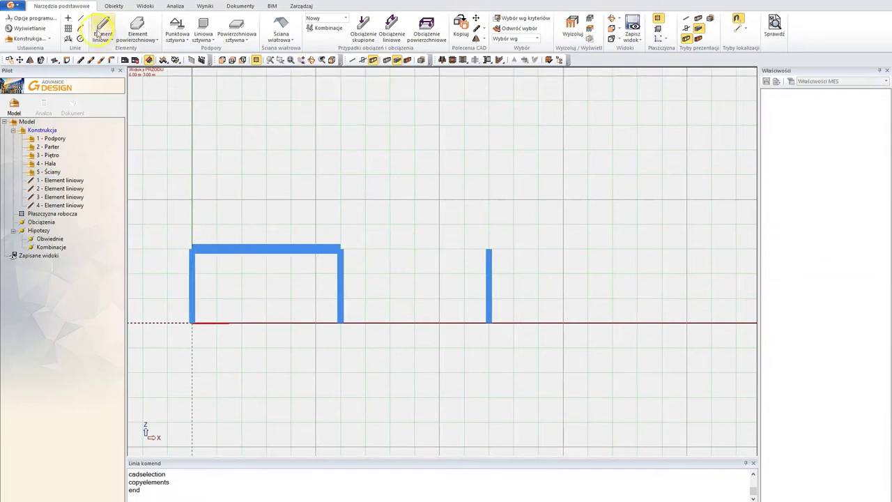
left_click(341, 248)
left_click(482, 251)
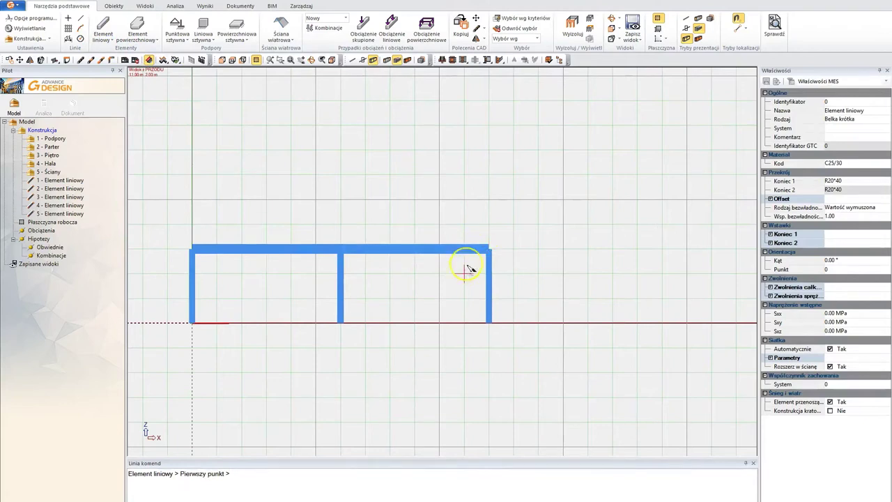
key("Escape")
Move all five linear elements of the frame into the Parter subsystem and expand it in the model tree
middle_click_drag(274, 282, 322, 276)
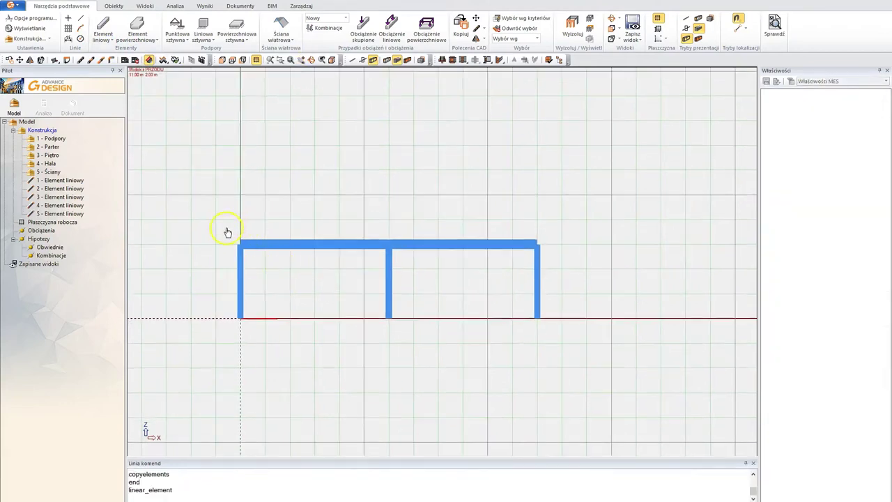
left_click_drag(228, 232, 571, 334)
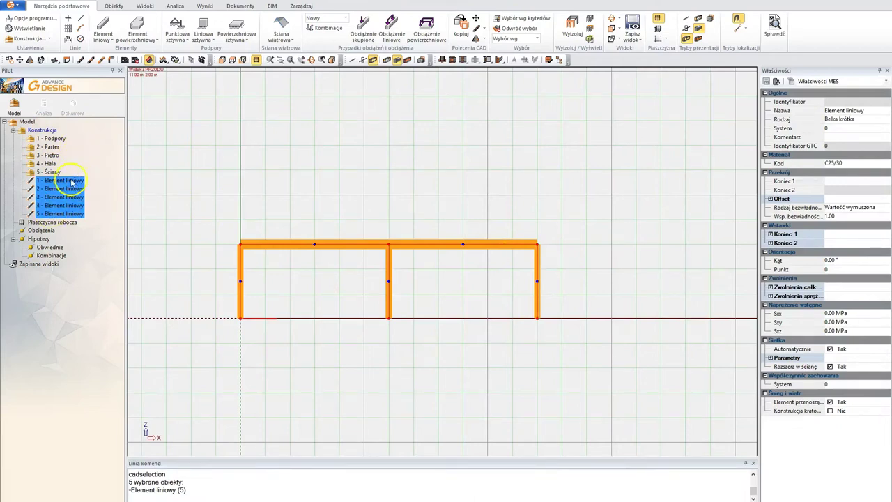
left_click_drag(60, 169, 52, 147)
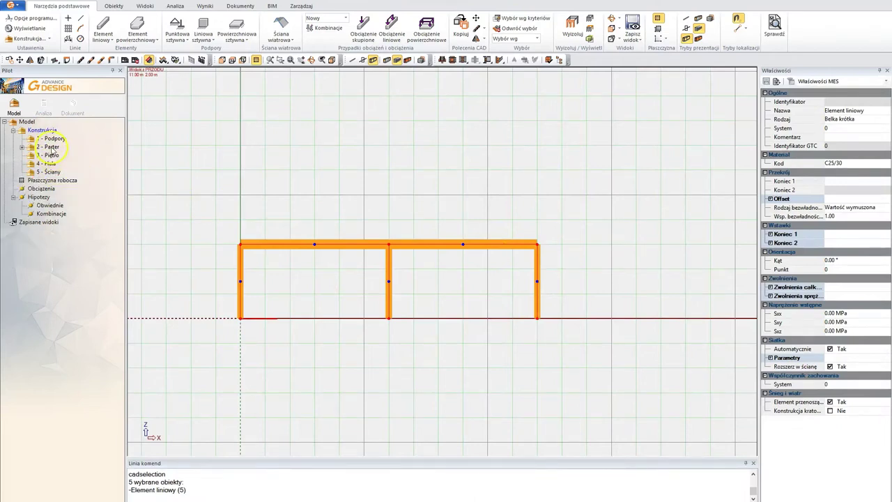
left_click(21, 147)
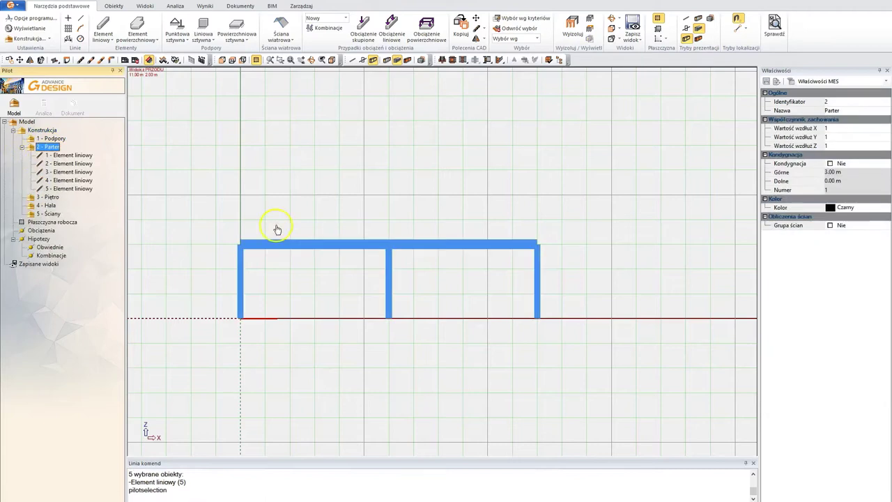
Switch to an oblique 3D view of the frame and hide the work plane grid
middle_click_drag(276, 224, 294, 225)
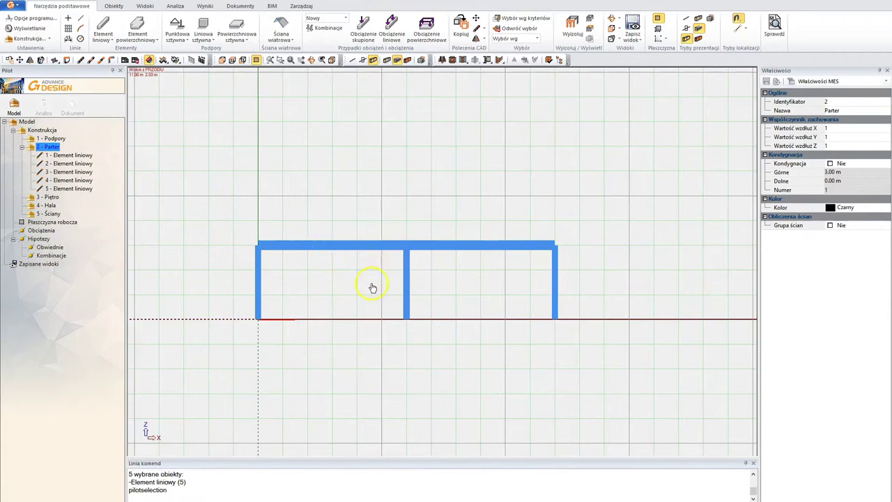
scroll(356, 280, "down", 1)
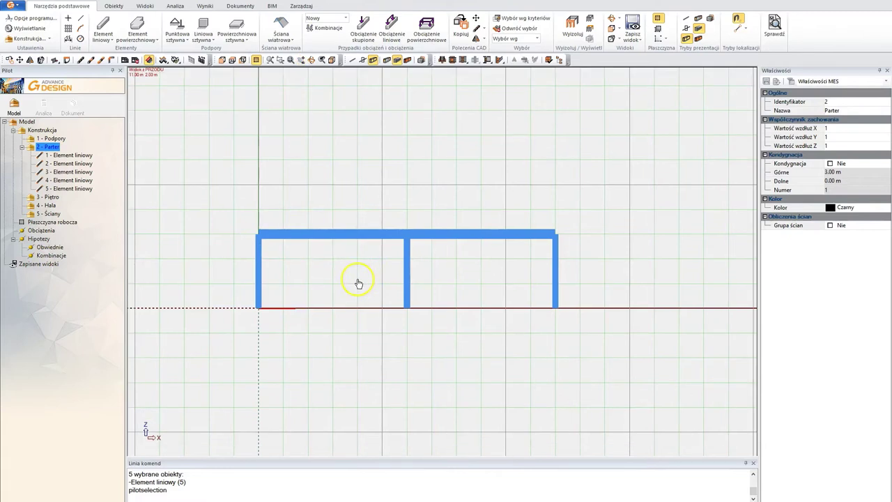
middle_click_drag(373, 269, 314, 298, "shift")
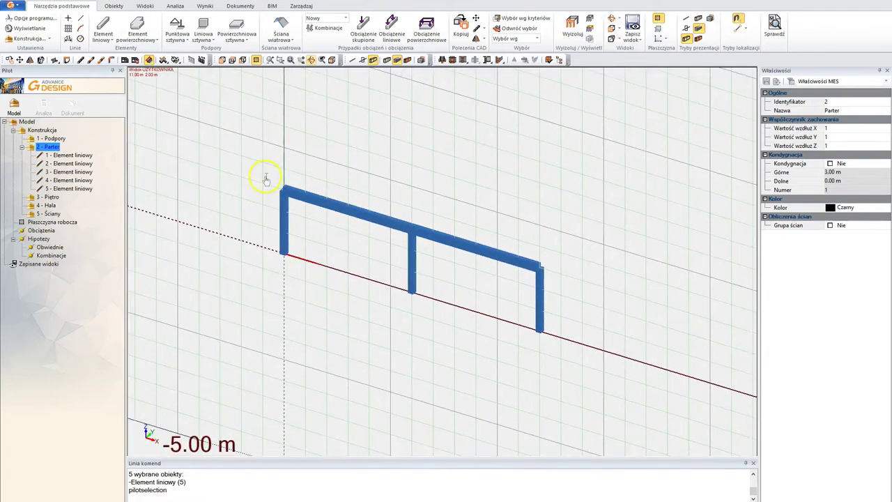
left_click(22, 223)
middle_click_drag(404, 309, 396, 322, "shift")
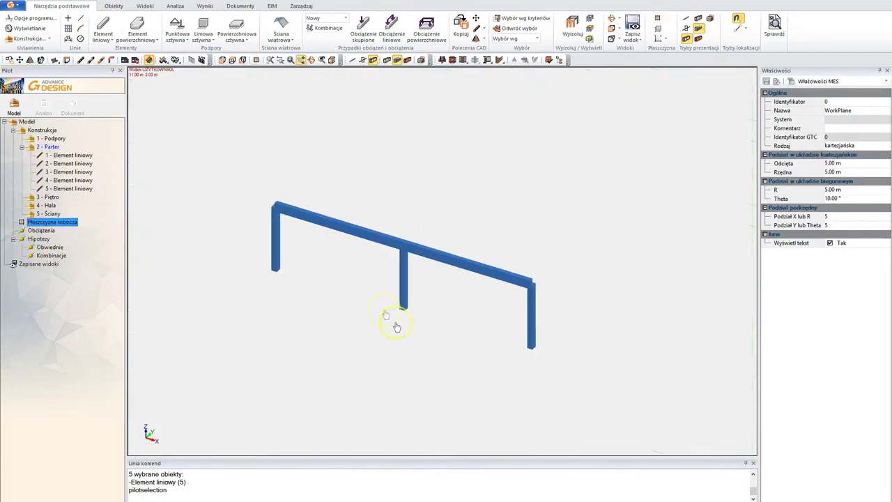
Copy the whole frame 2 times with the translation vector 0 5.5 0
left_click_drag(236, 182, 615, 388)
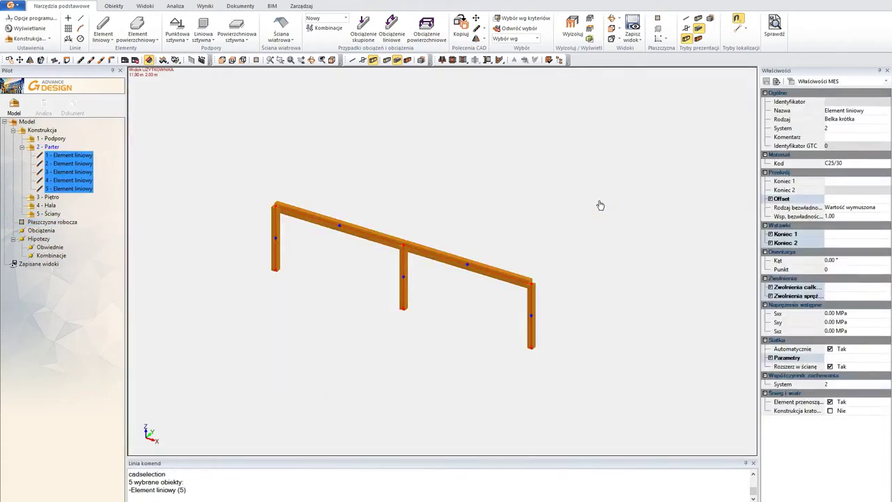
right_click(544, 218)
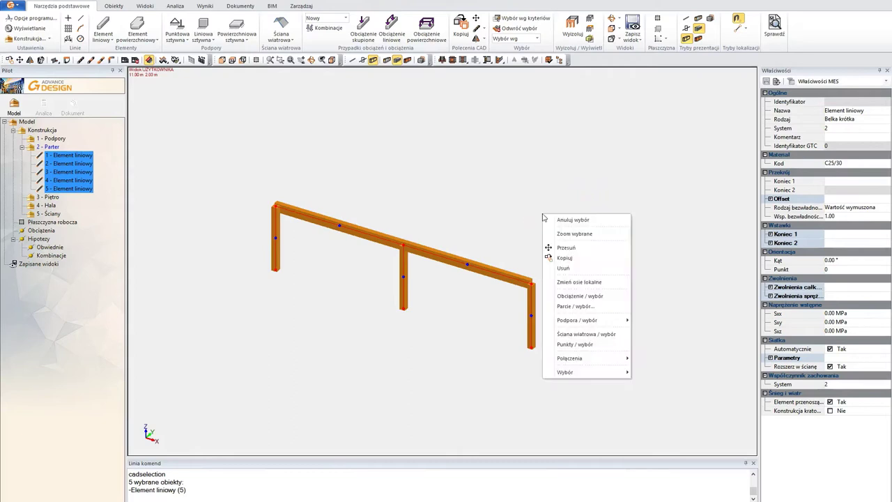
left_click(565, 259)
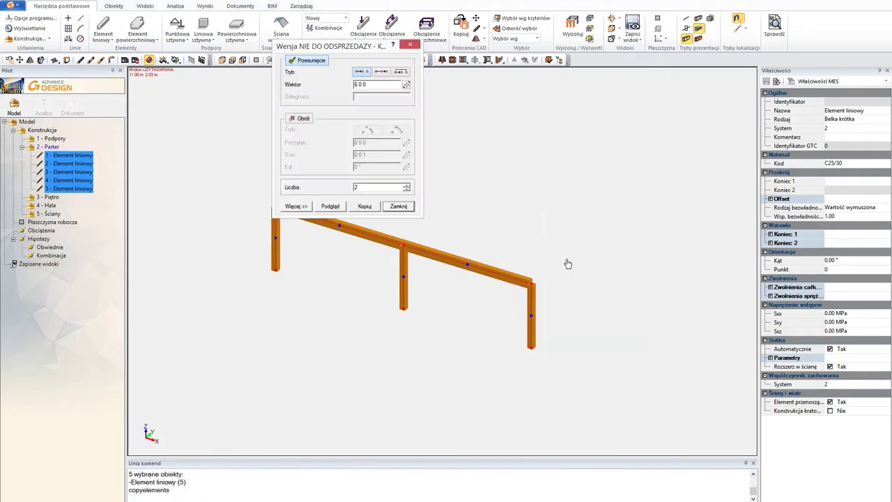
left_click_drag(370, 47, 224, 127)
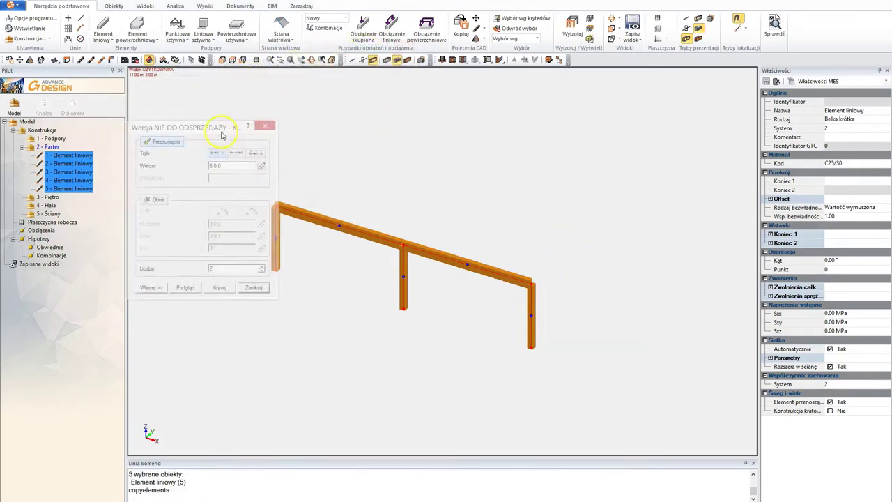
left_click_drag(225, 167, 188, 177)
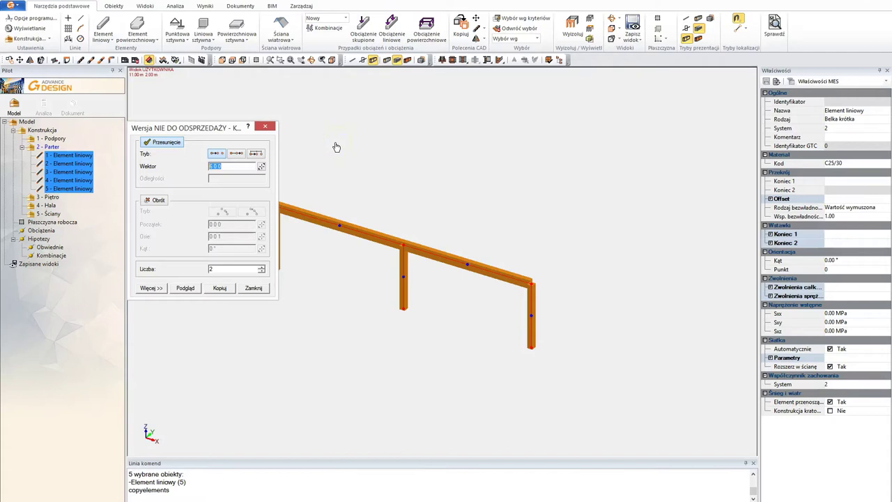
type("0")
left_click(185, 289)
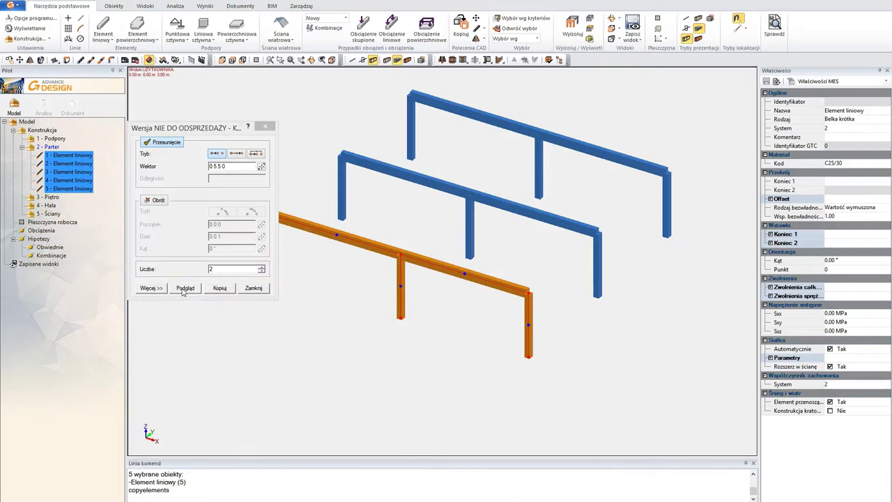
left_click(220, 290)
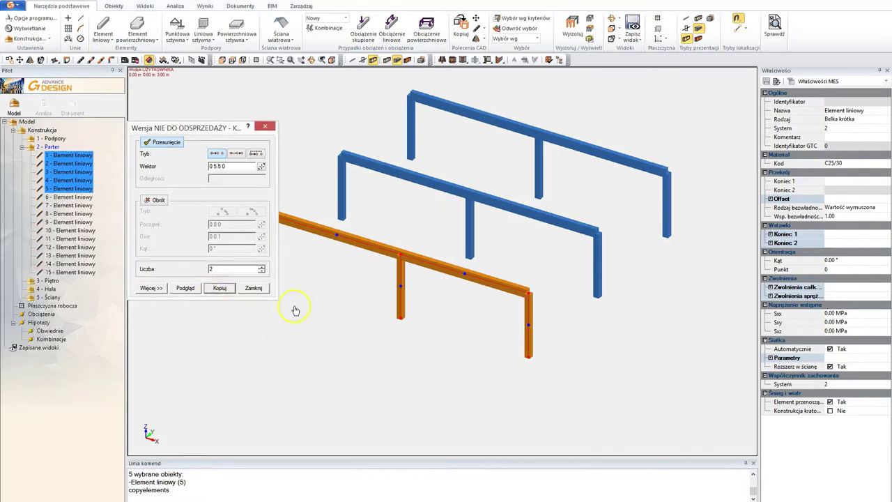
left_click(254, 287)
Select all columns of the three frames from the front view and name them "słupy żelbetowe"
middle_click_drag(373, 295, 374, 313)
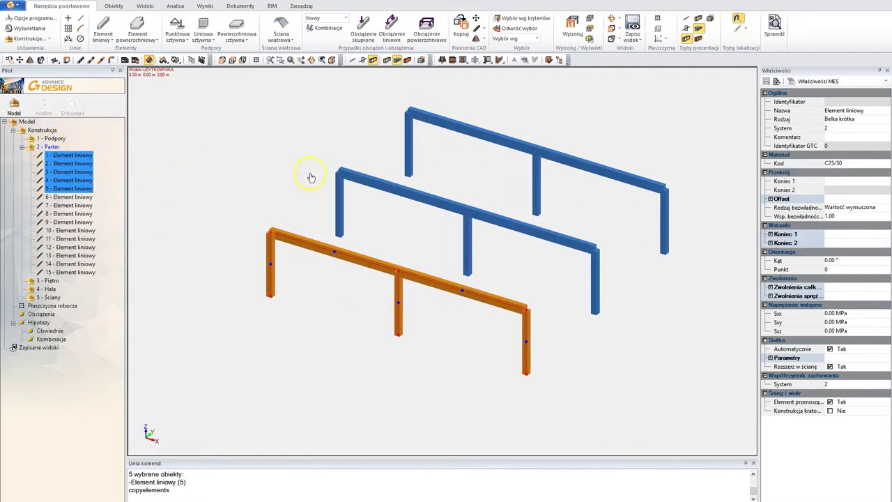
left_click_drag(333, 211, 305, 205)
key("alt+2")
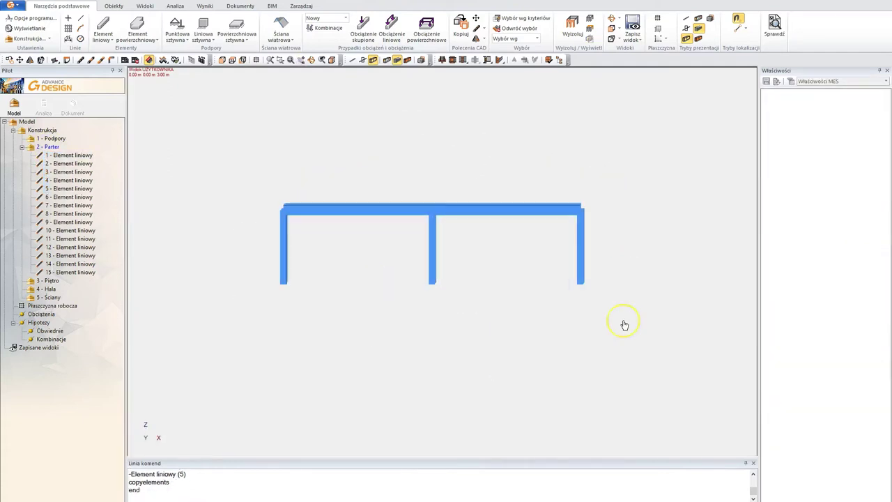
left_click_drag(623, 320, 224, 256)
middle_click_drag(474, 273, 440, 289, "shift")
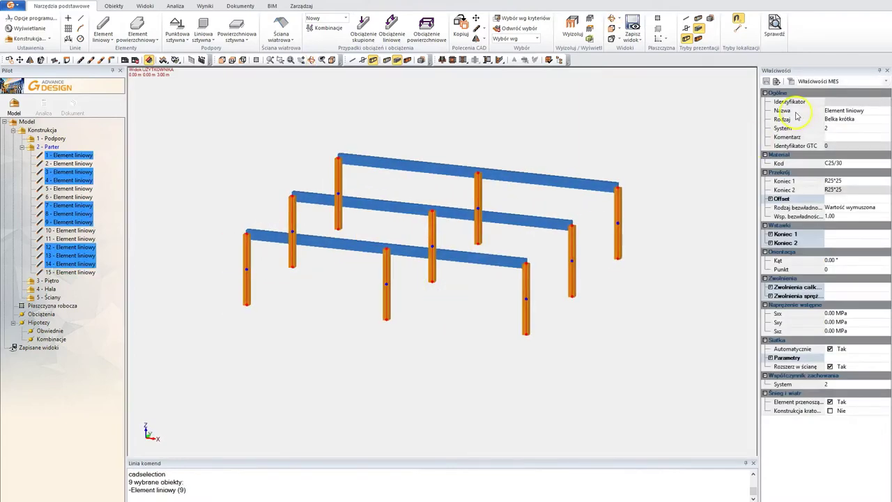
left_click(873, 113)
type("a")
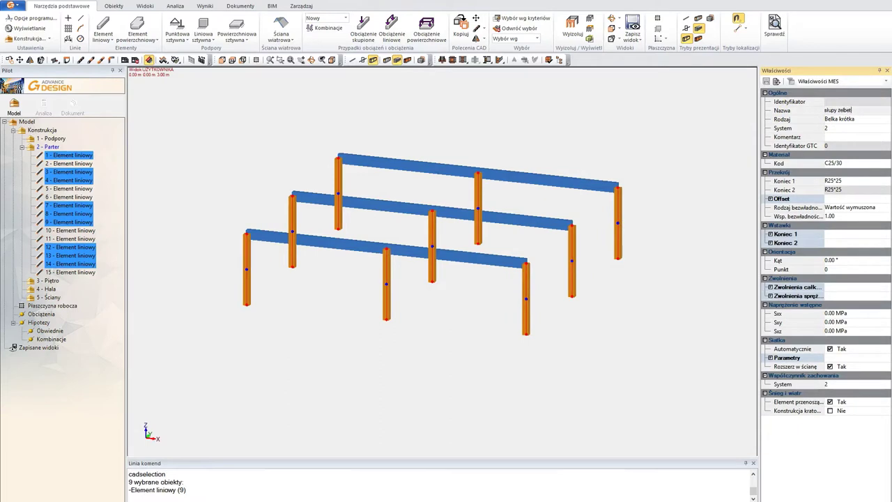
key("Return")
key("Escape")
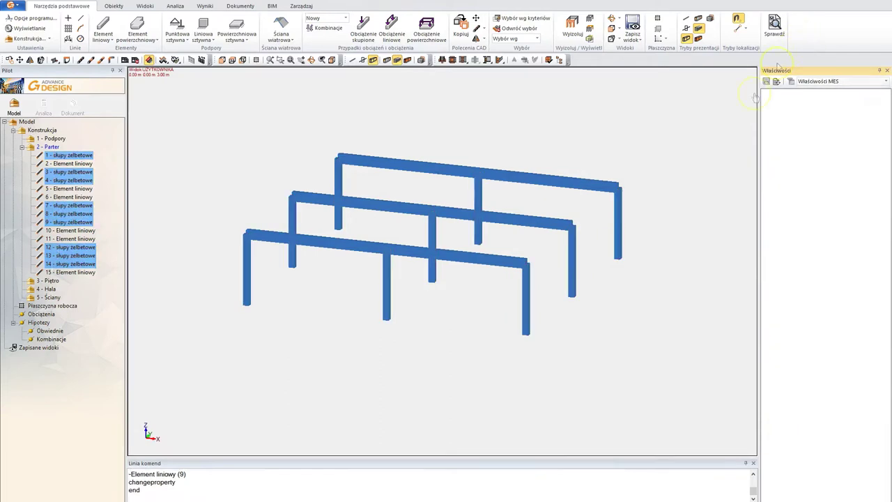
Select all beams of the three frames and name them "Belki żelbetowe"
middle_click_drag(488, 269, 518, 258, "shift")
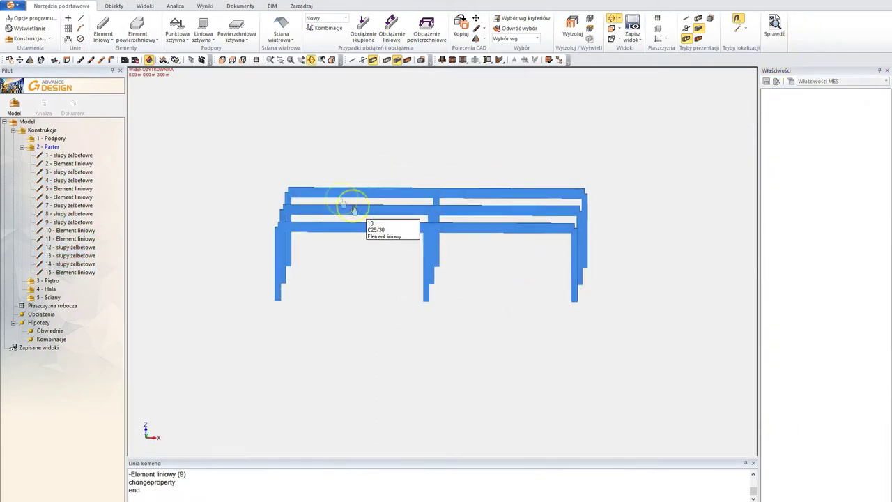
left_click_drag(233, 137, 704, 243)
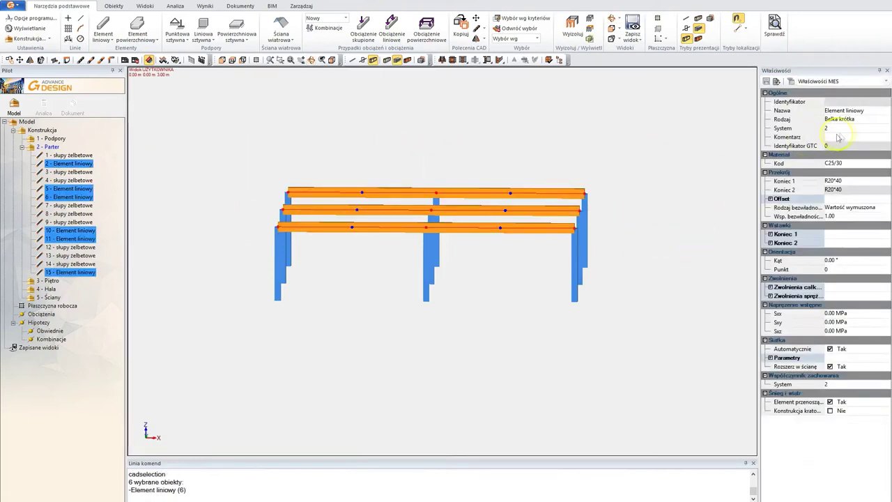
left_click(872, 112)
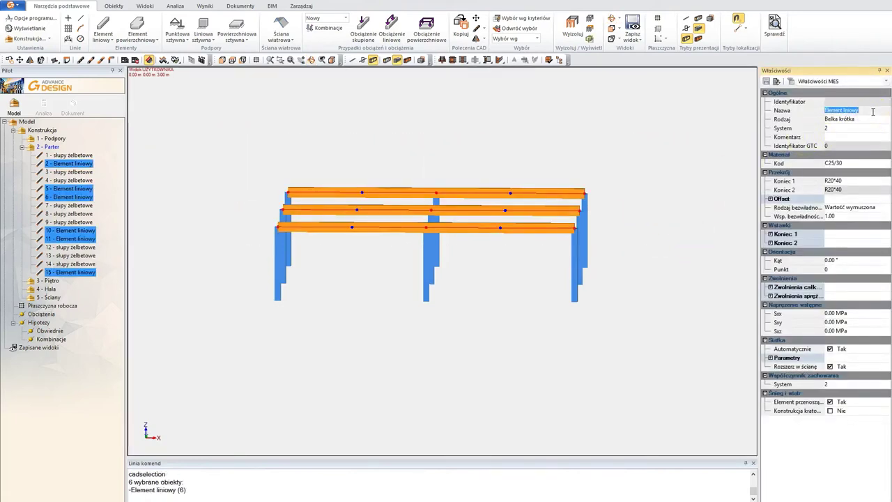
type("B")
type("elki żelbetowe")
key("Return")
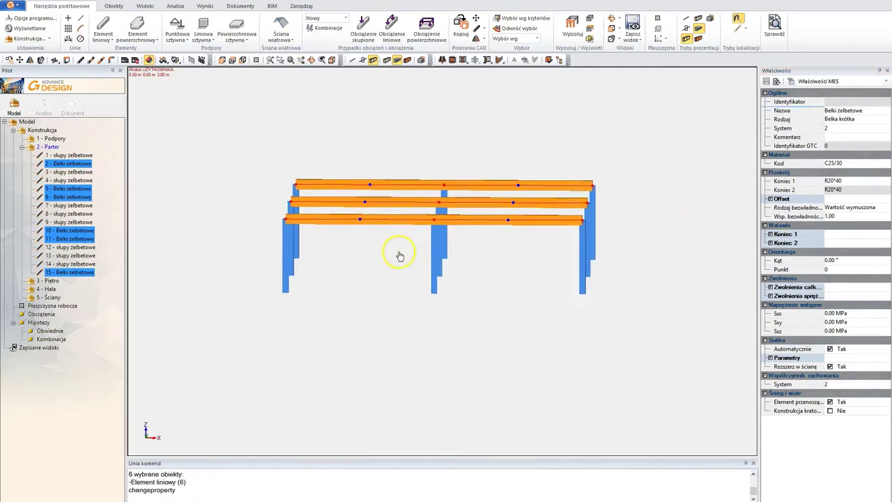
key("Escape")
Check the properties of the two rear-frame beams in an oblique 3D view and clear the selection
middle_click_drag(451, 222, 460, 255)
left_click(430, 155)
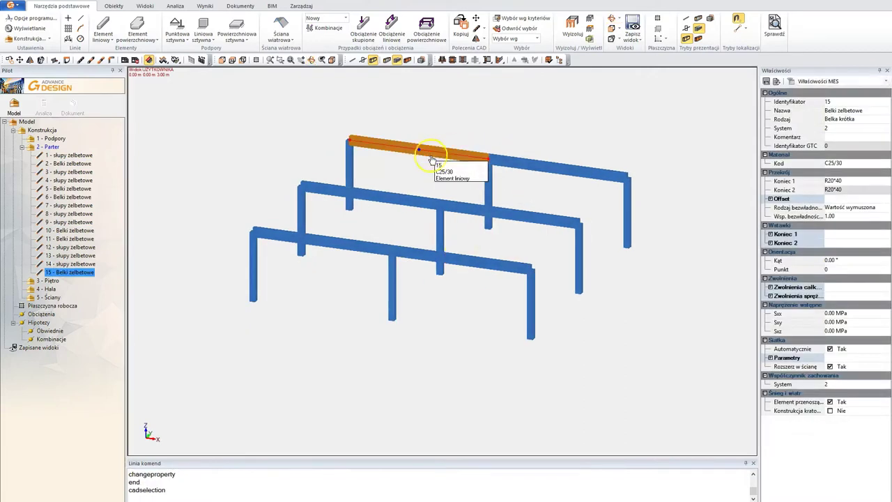
left_click(592, 174)
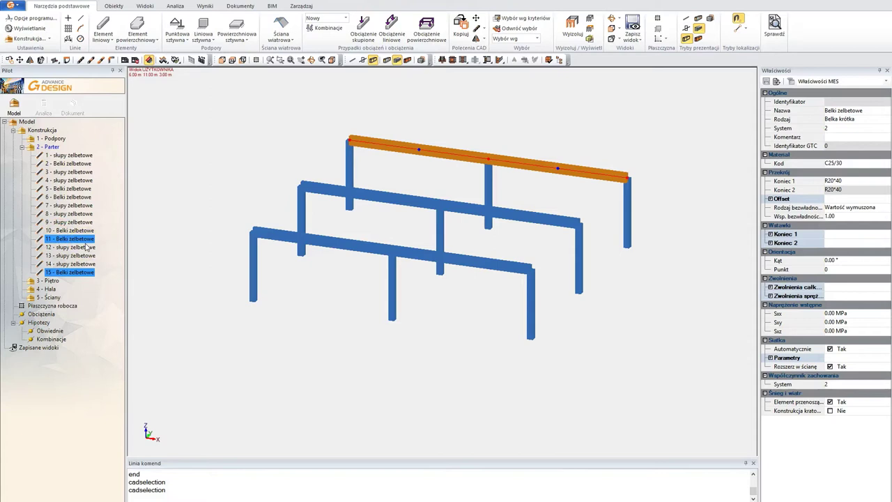
left_click(237, 221)
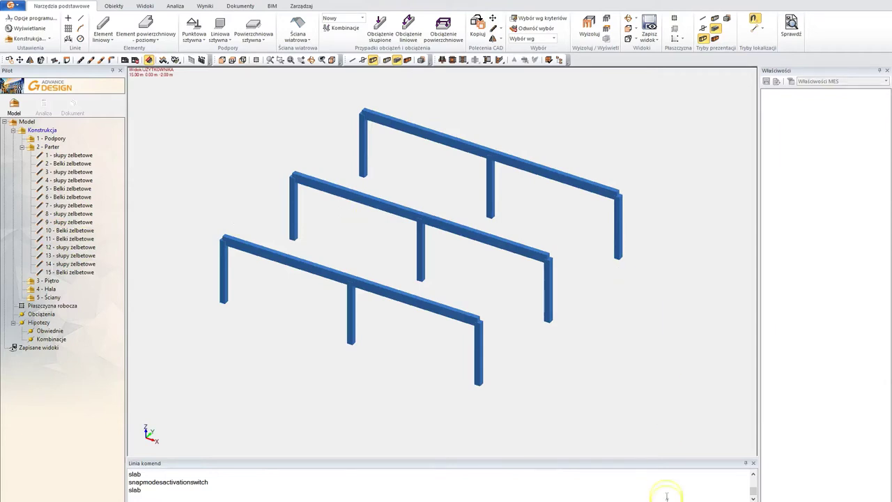
Configure the object snap modes, enabling Symetria and keeping snapping active
left_click(637, 500)
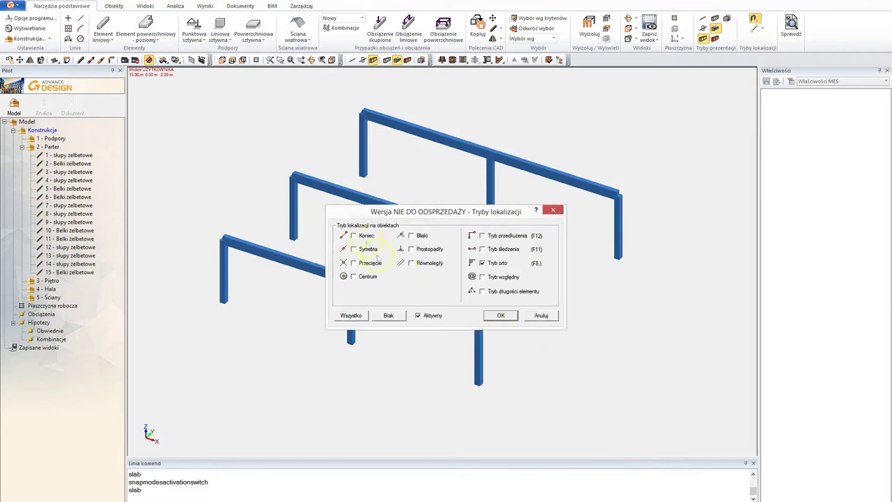
left_click_drag(464, 211, 452, 211)
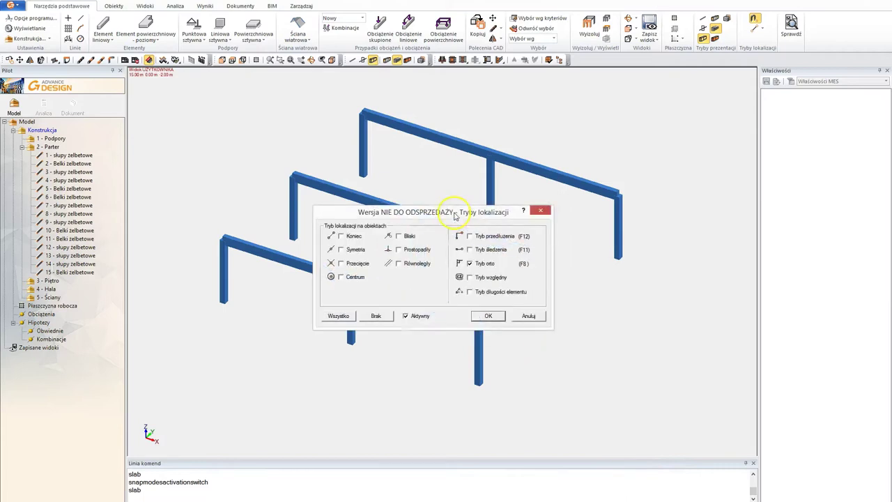
left_click(416, 317)
left_click(350, 251)
left_click(487, 316)
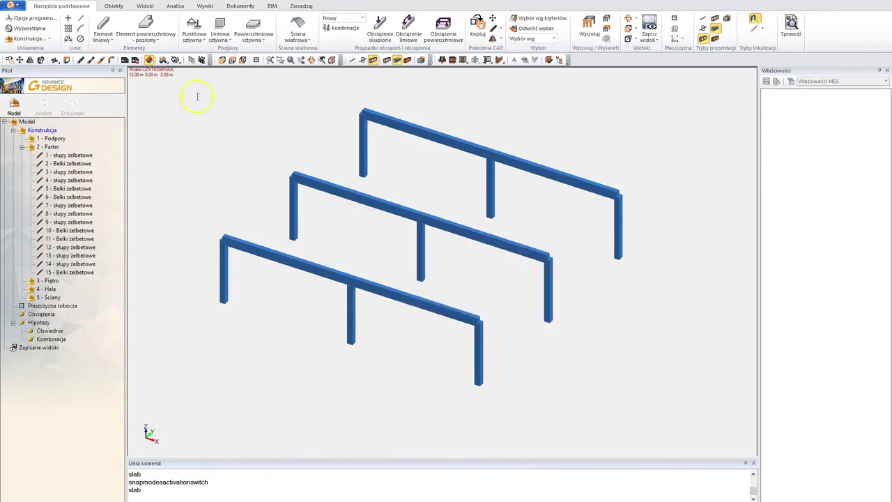
Draw a horizontal surface element over the front bay through the outer top corners of the front and middle frames
left_click(145, 28)
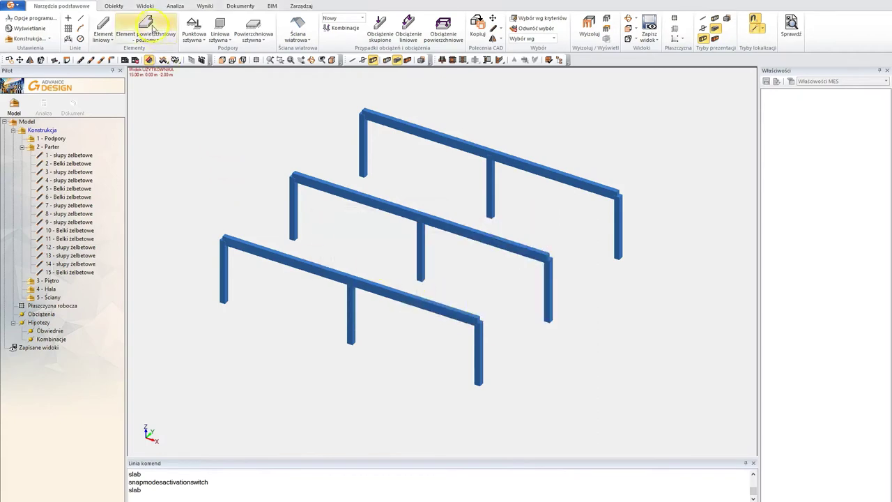
left_click(223, 238)
left_click(292, 175)
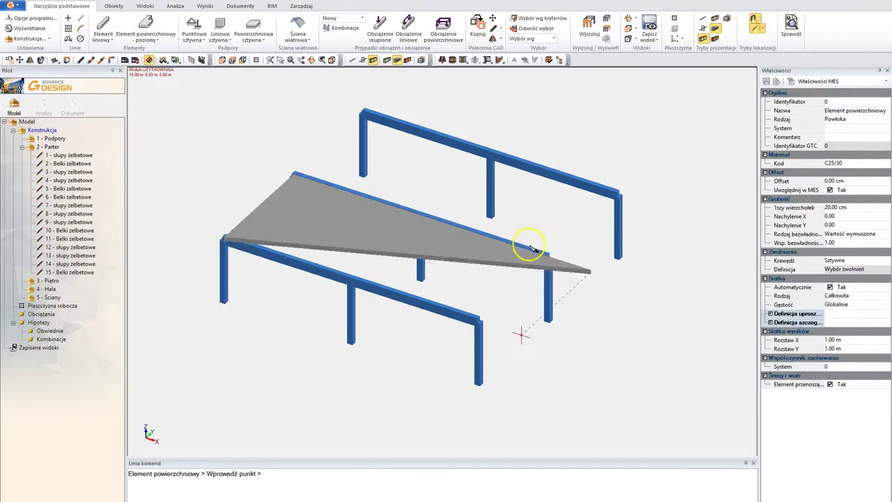
left_click(544, 256)
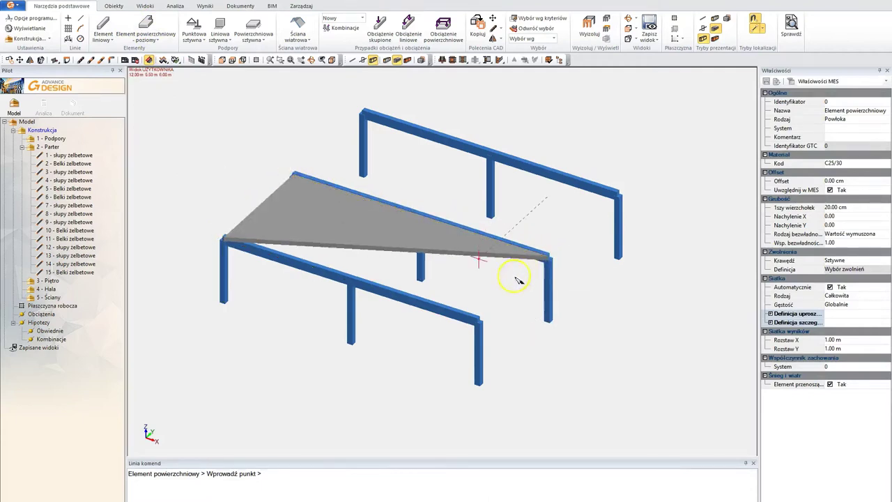
left_click(478, 320)
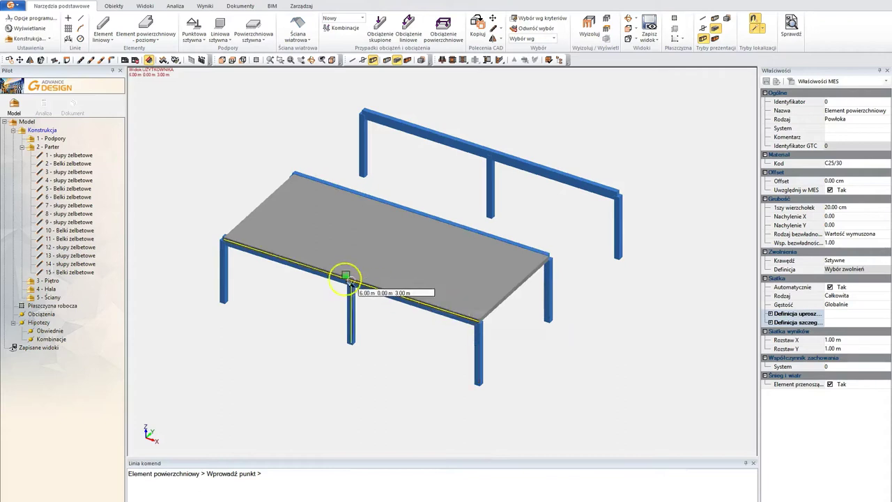
left_click(223, 240)
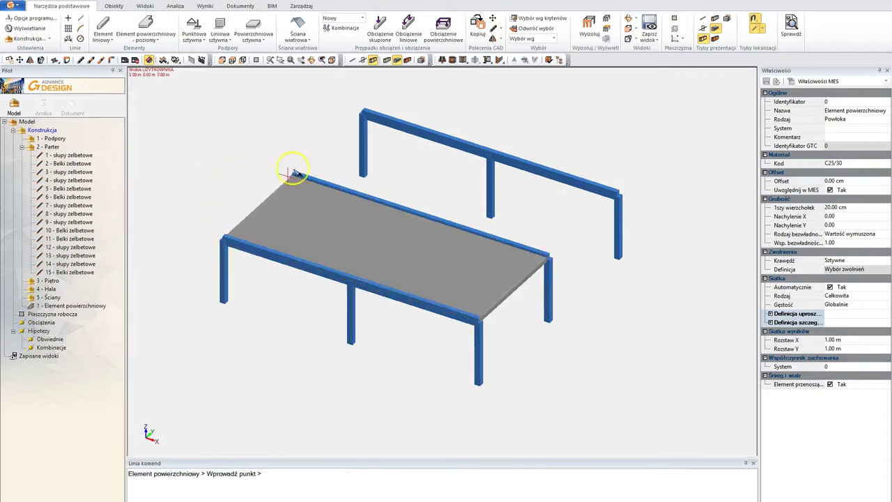
Draw a second horizontal surface element over the rear bay between the middle and rear frames, and end the command
left_click(363, 114)
left_click(618, 194)
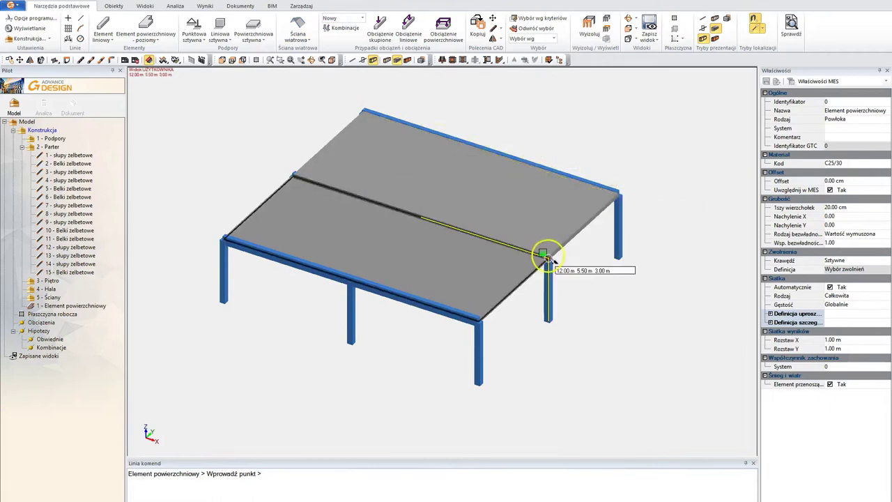
left_click(547, 257)
left_click(295, 176)
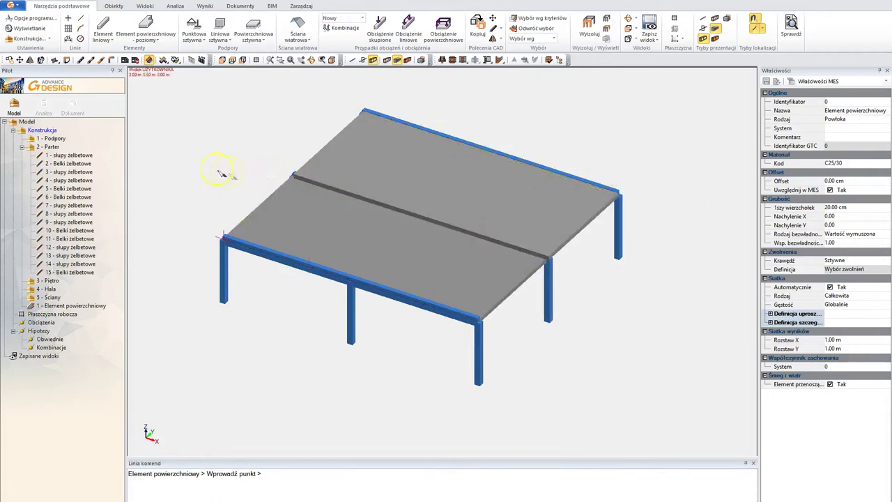
left_click(291, 175)
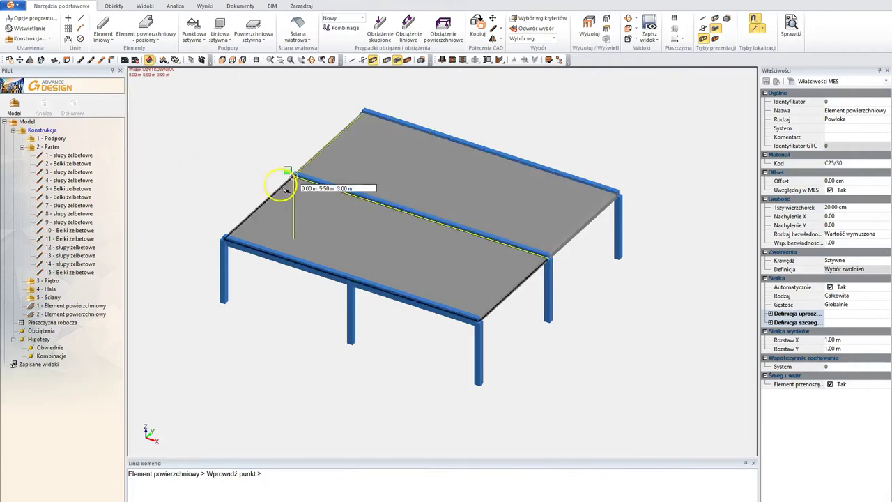
middle_click_drag(289, 179, 265, 179)
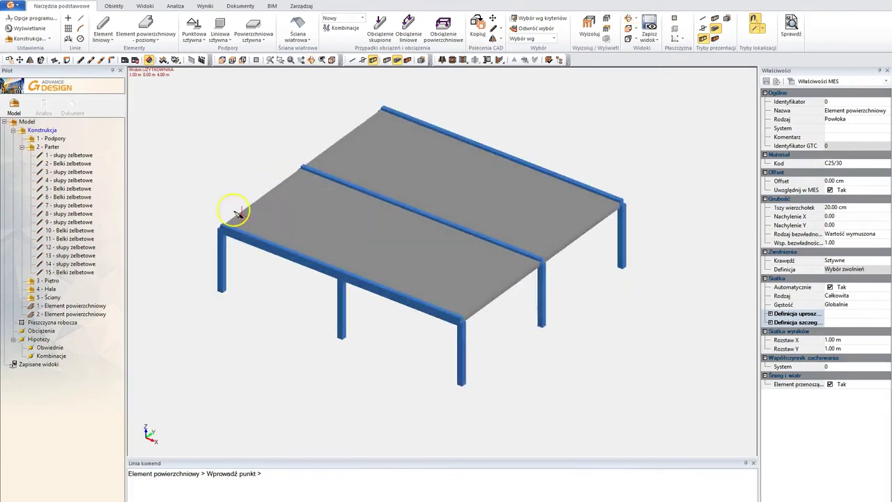
left_click(338, 215)
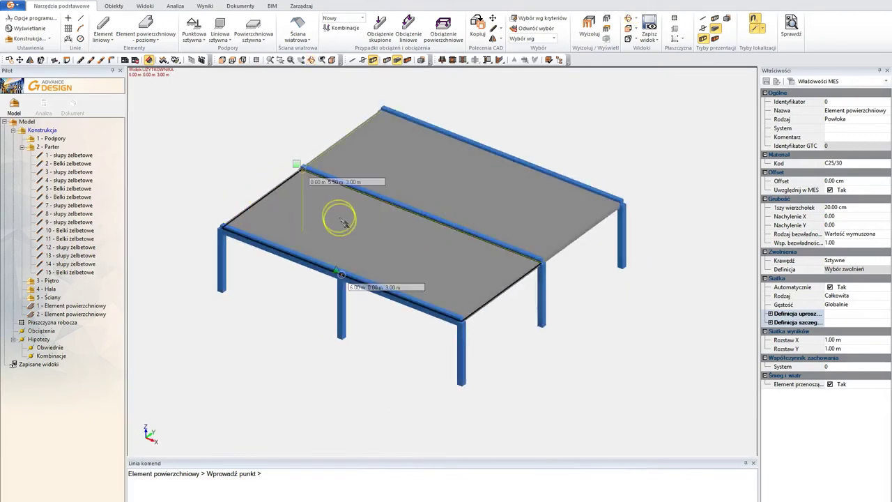
key("Escape")
Select both surface elements and name them "Płyta"
left_click(342, 232)
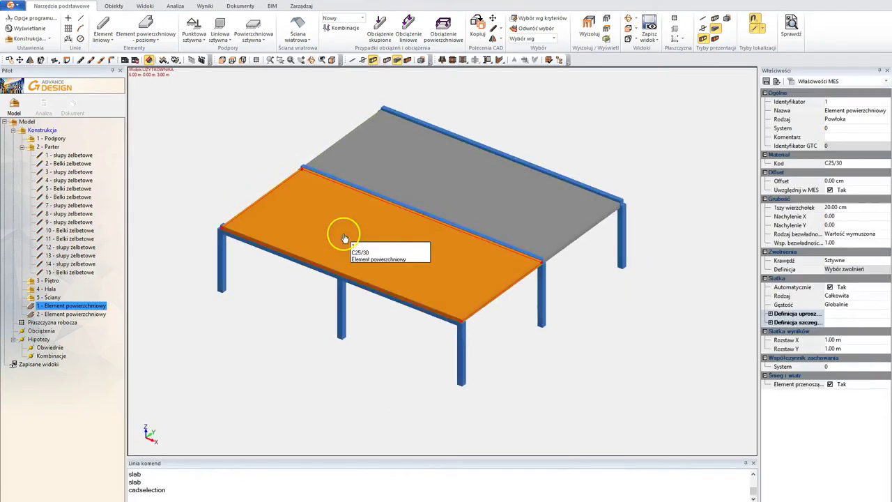
left_click(427, 176)
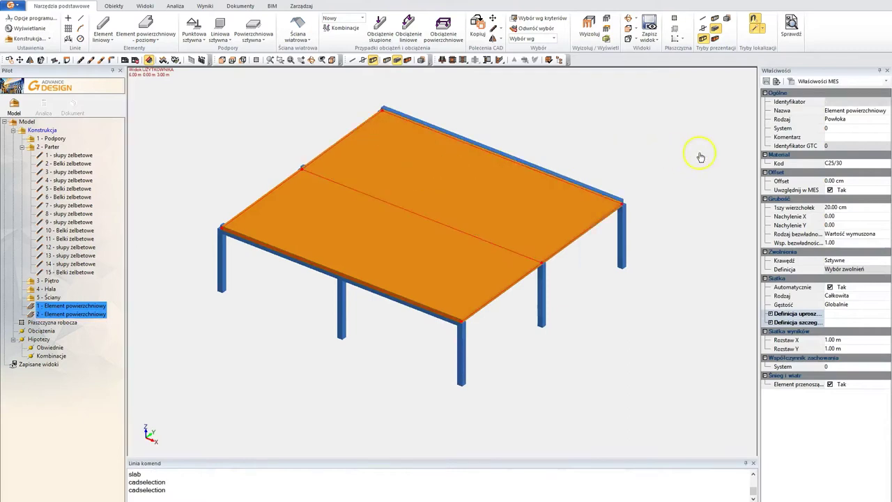
left_click(883, 112)
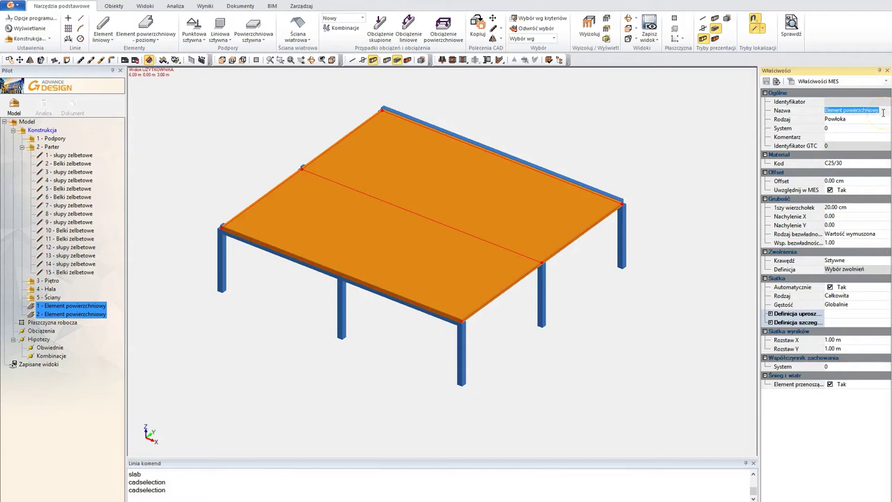
type("Płyta")
key("Return")
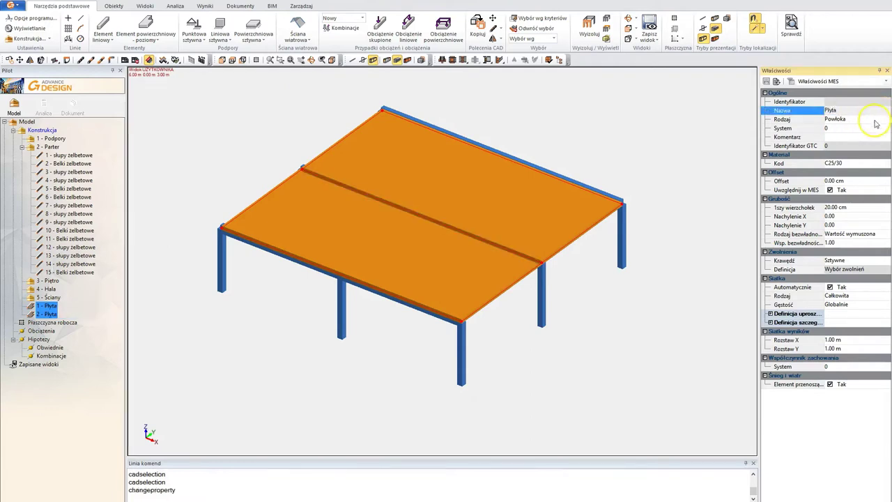
Review the available element types for the two slabs without changing the type, and clear the selection
left_click(875, 120)
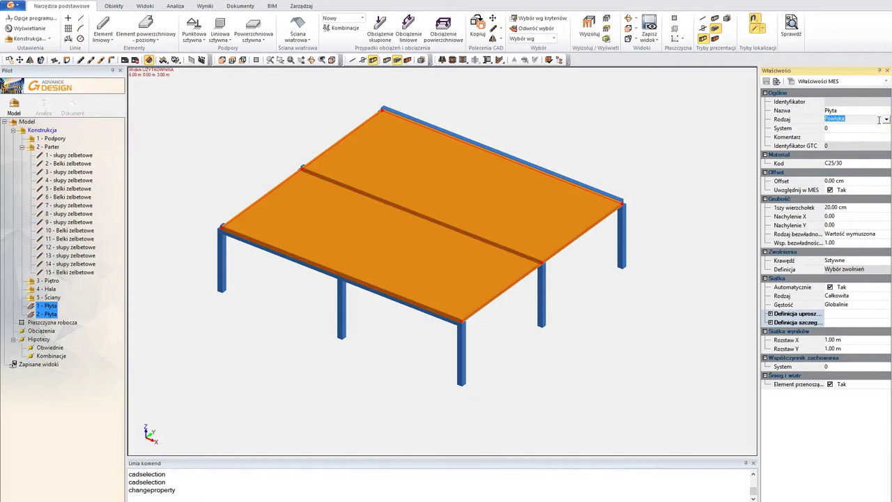
left_click(886, 119)
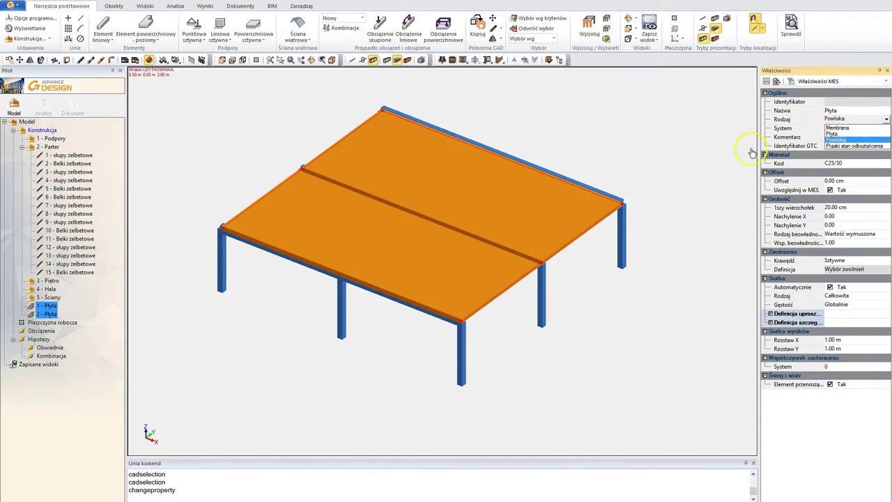
left_click(673, 165)
middle_click_drag(715, 187, 684, 200)
key("Escape")
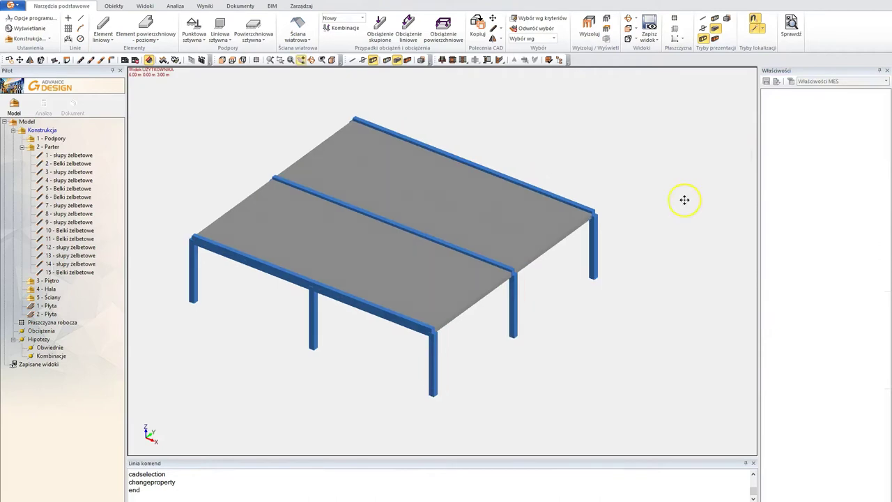
Select both slabs and open the material definitions from their material code
left_click(346, 258)
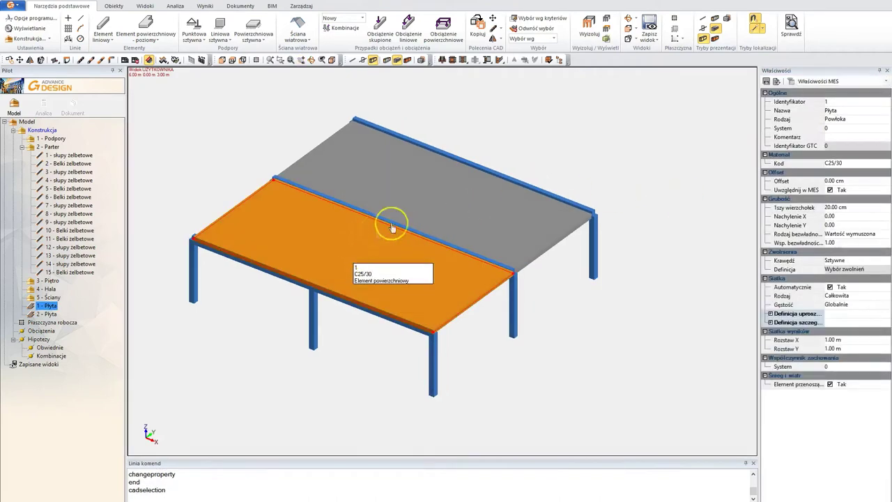
left_click(471, 204)
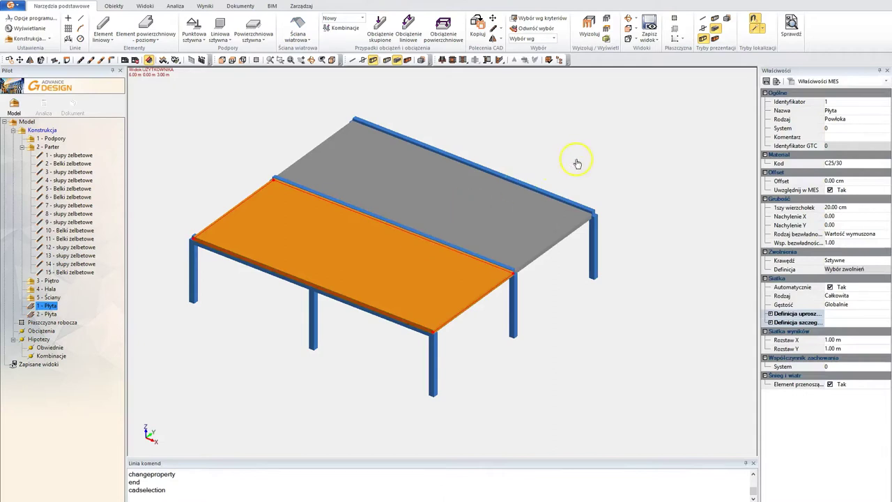
left_click(834, 181)
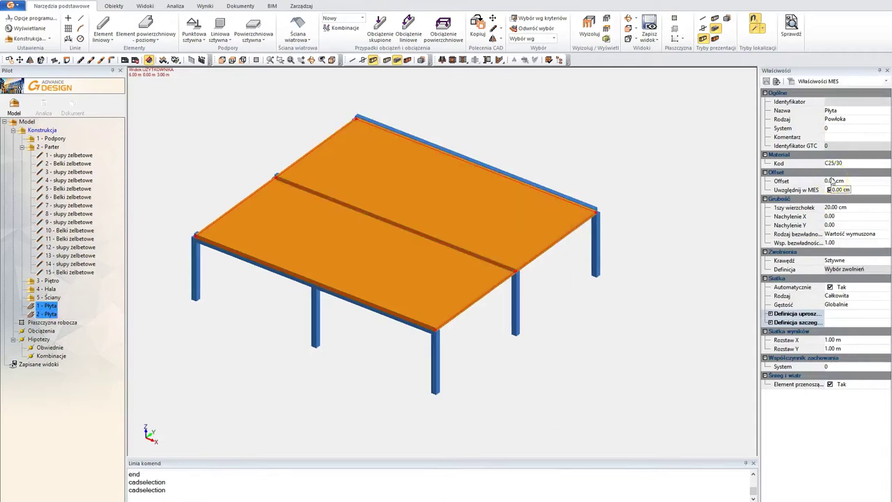
left_click(850, 164)
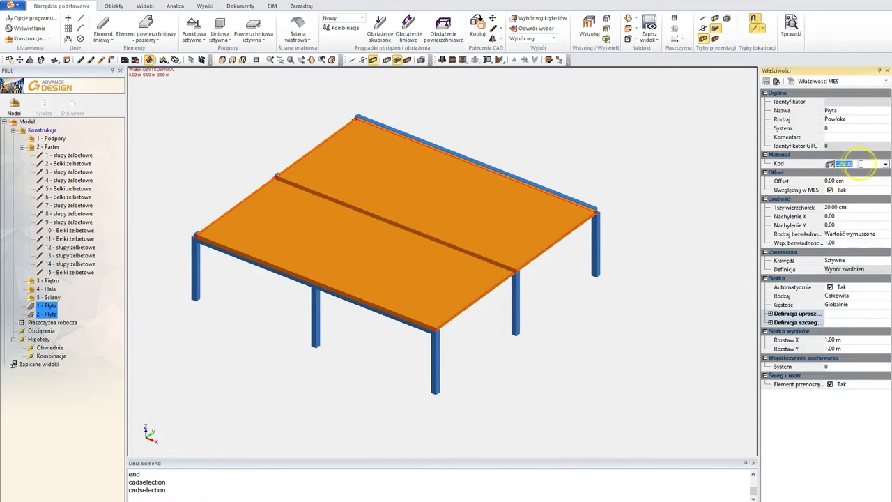
left_click(829, 164)
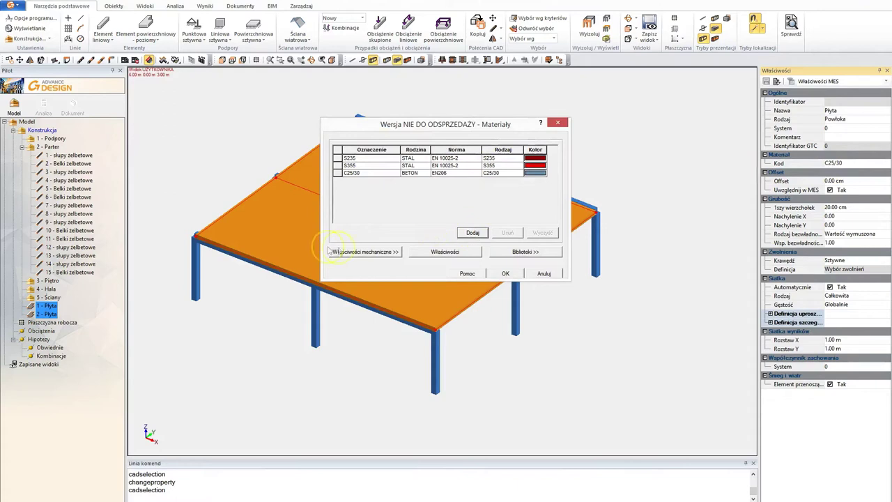
Examine the mechanical and EN206 properties of the C25/30 concrete and cancel creating a new material
left_click(364, 252)
left_click(364, 253)
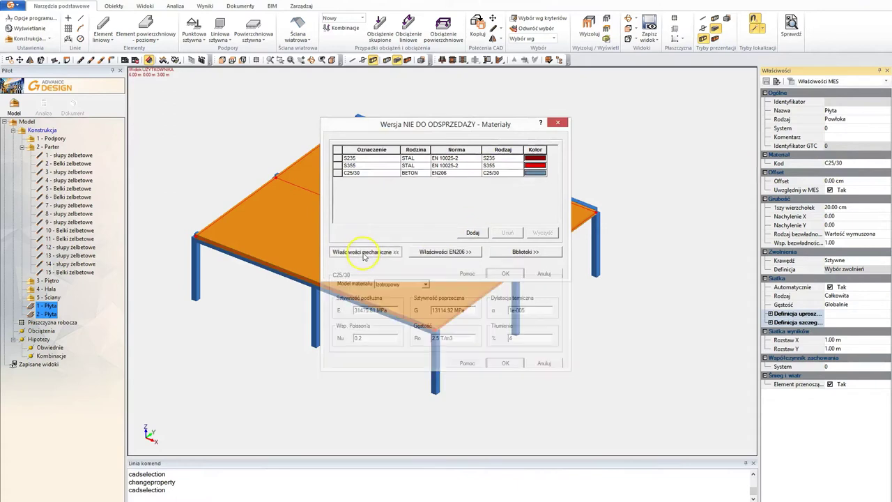
left_click(446, 252)
left_click(473, 233)
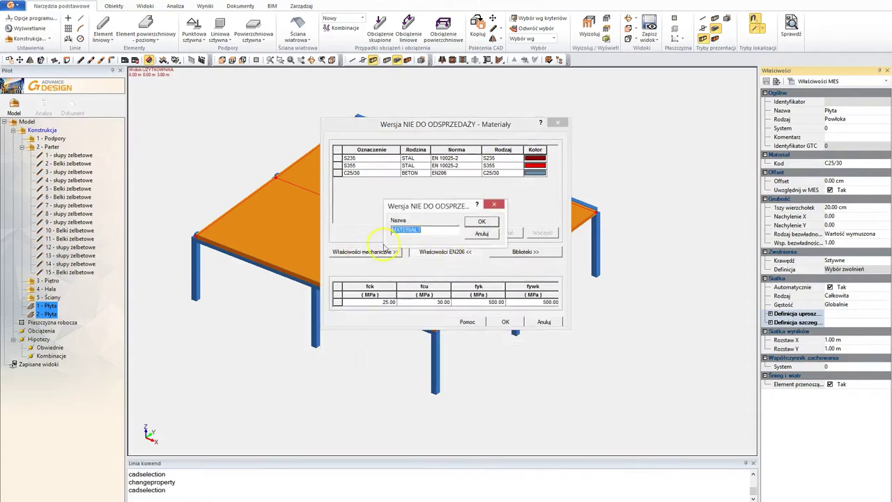
left_click(482, 233)
Import the C30/37 concrete from the EN206 material library into the project and confirm the material list
left_click(519, 253)
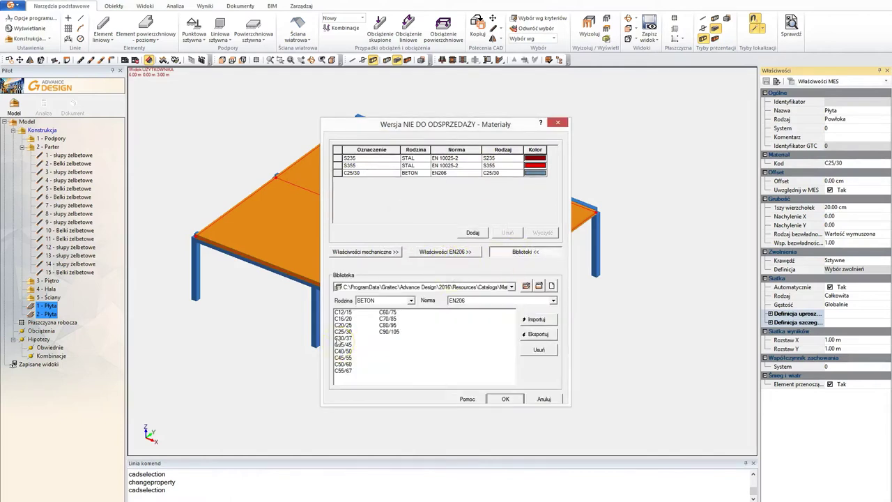
left_click(534, 319)
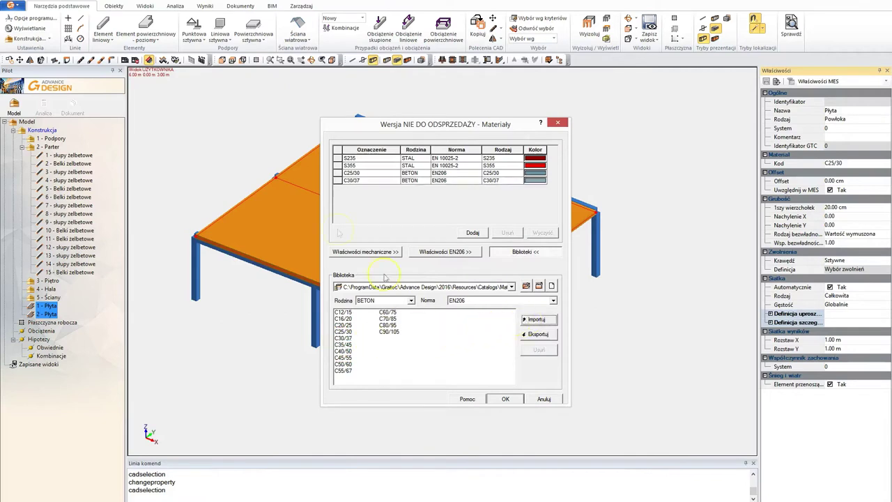
left_click(338, 180)
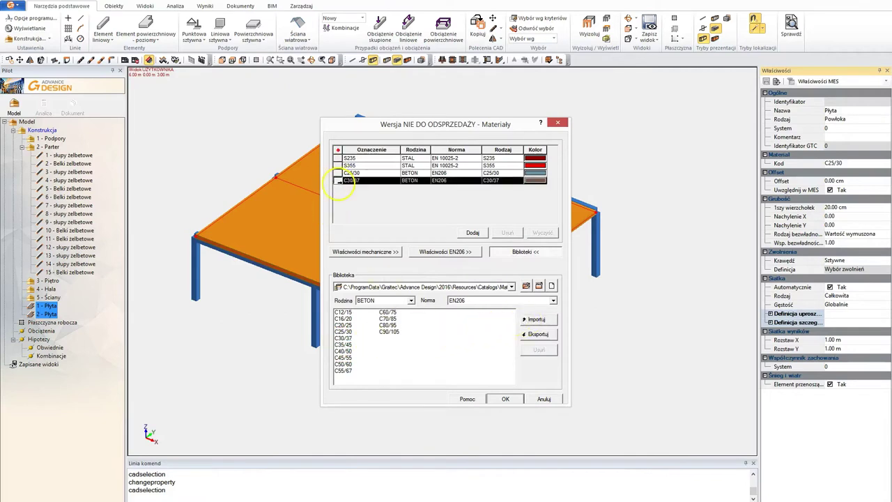
left_click(506, 399)
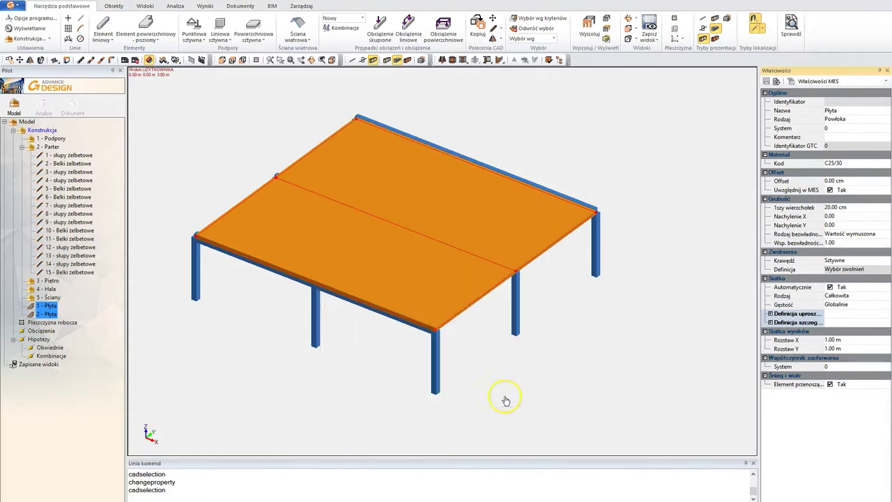
Assign the C30/37 material to both selected slabs, set their thickness to 25 cm and clear the selection
left_click(884, 164)
left_click(886, 164)
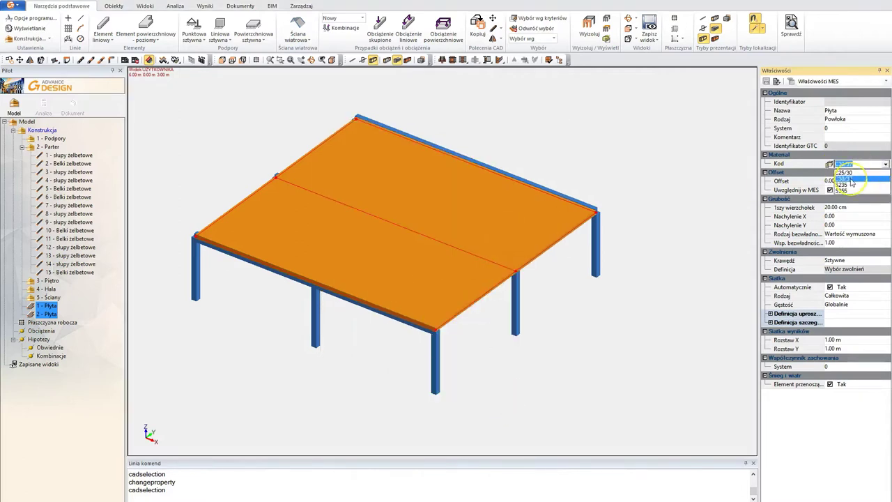
left_click(851, 182)
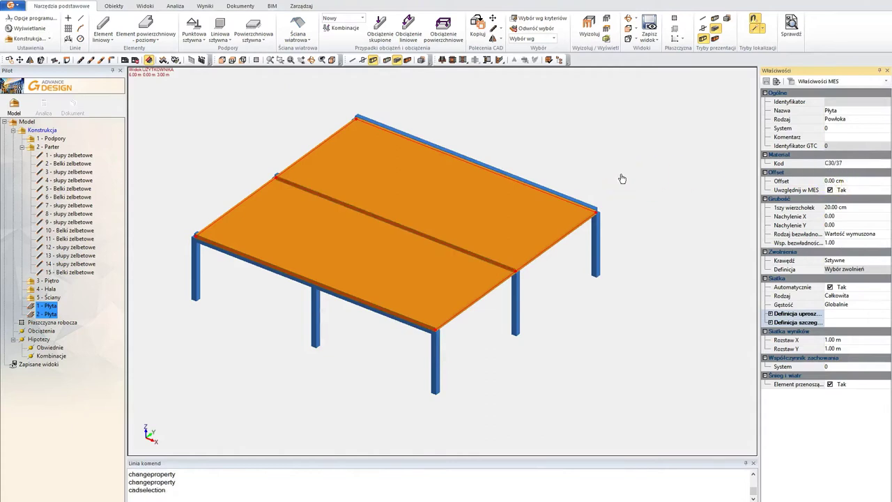
left_click(784, 208)
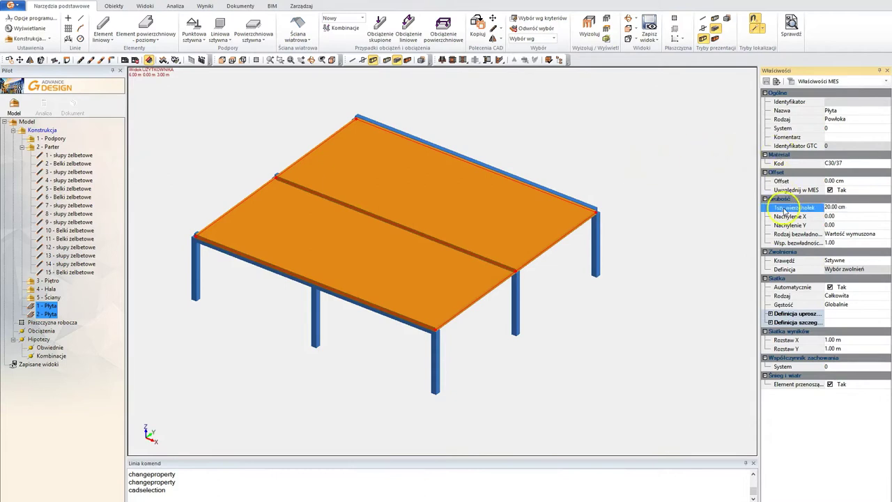
left_click(844, 207)
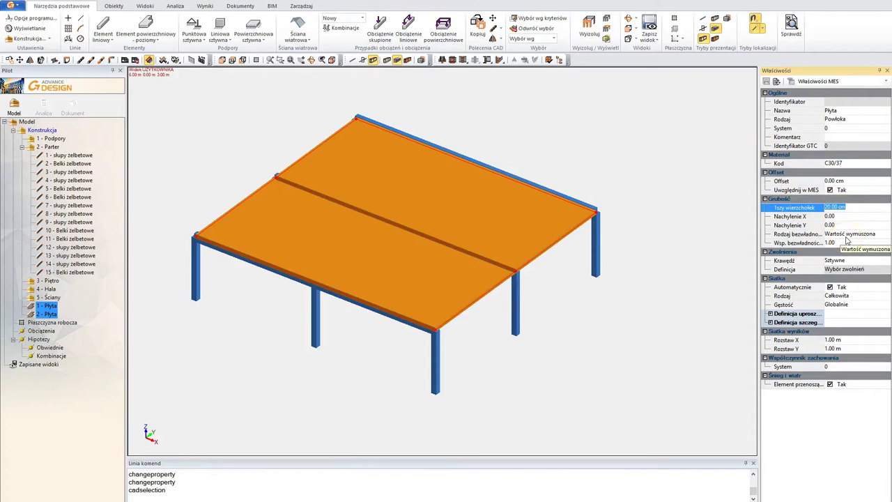
type("25")
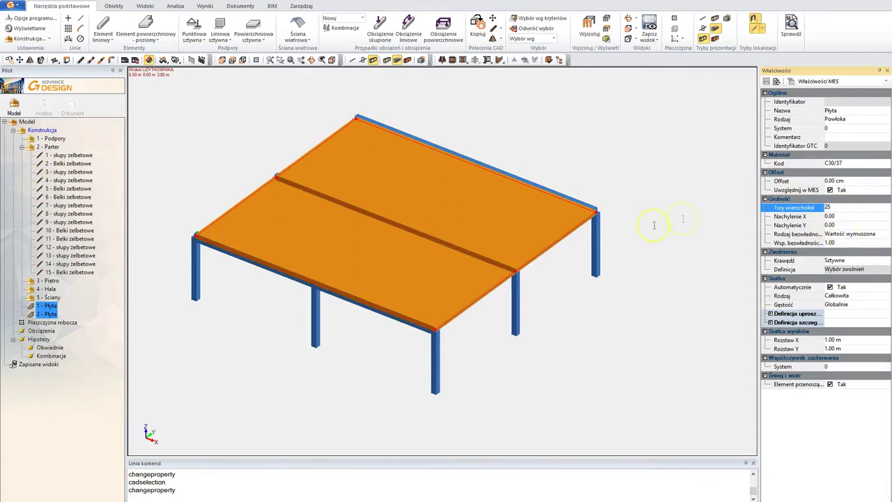
left_click(590, 258)
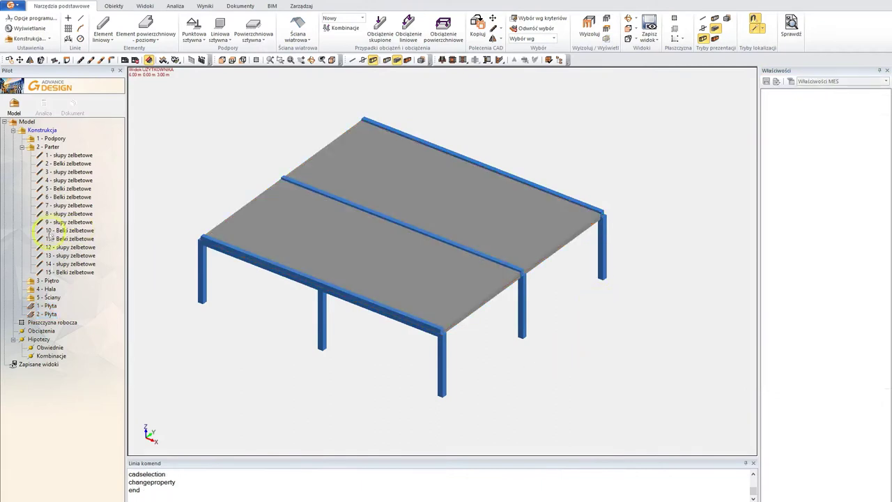
Select both slabs in the model tree and move them into the 2 - Parter system
left_click_drag(243, 320, 243, 325)
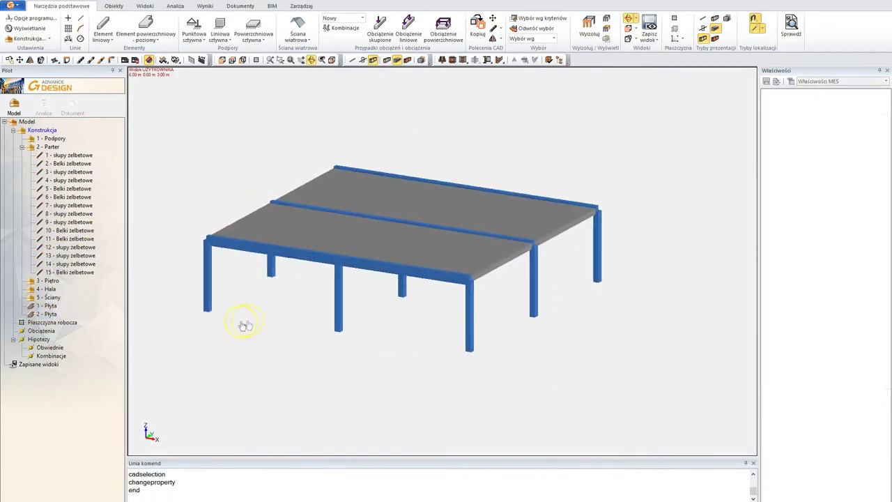
key("Escape")
left_click(55, 315)
left_click(50, 306)
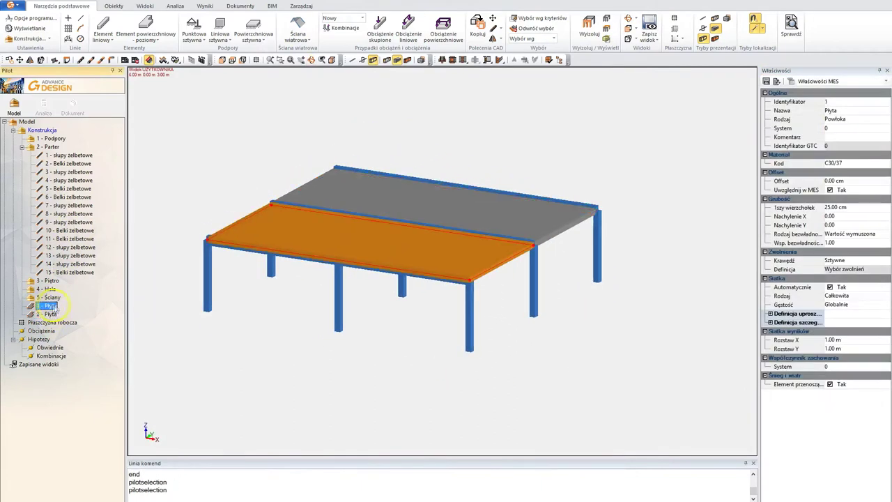
left_click(48, 315, "ctrl")
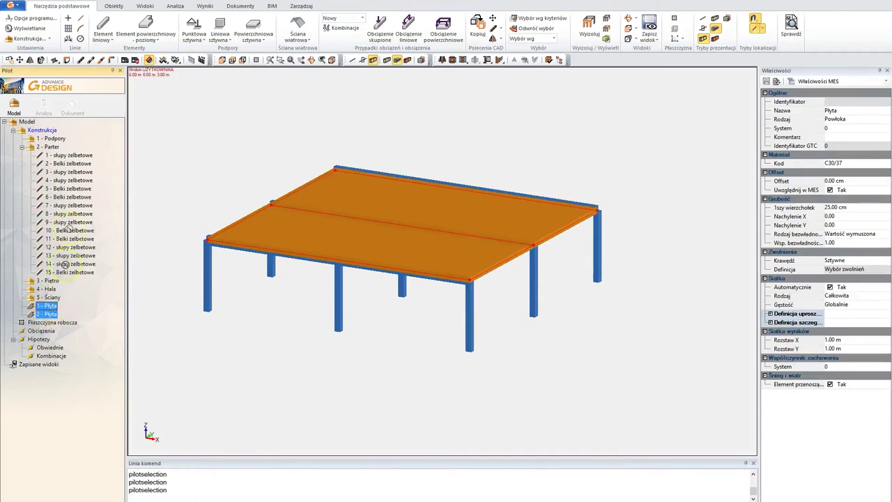
left_click_drag(49, 148, 47, 149)
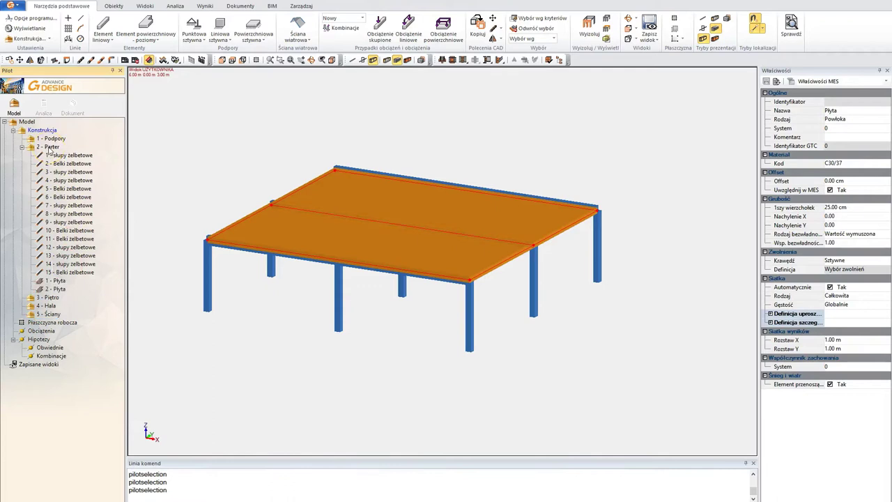
Draw a linear beam at the 3.00 m level on each end of the front bay, joining the corner column tops to the middle-row column tops
left_click(105, 28)
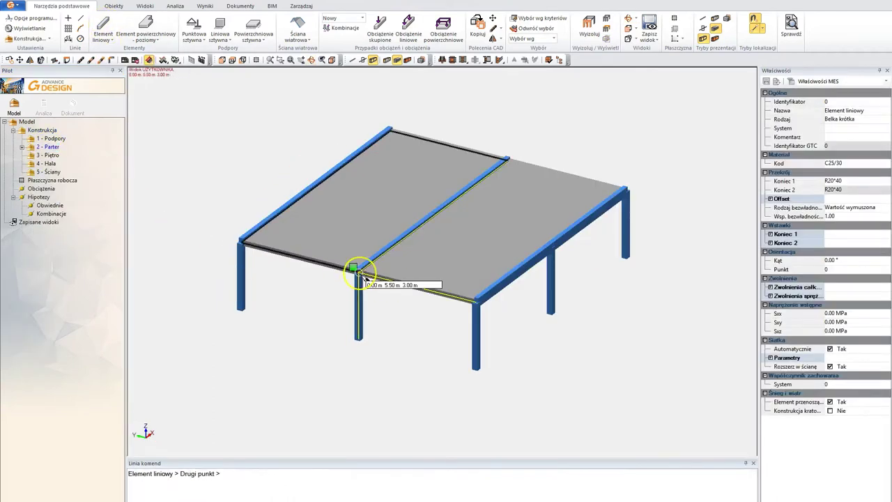
left_click(477, 299)
key("Escape")
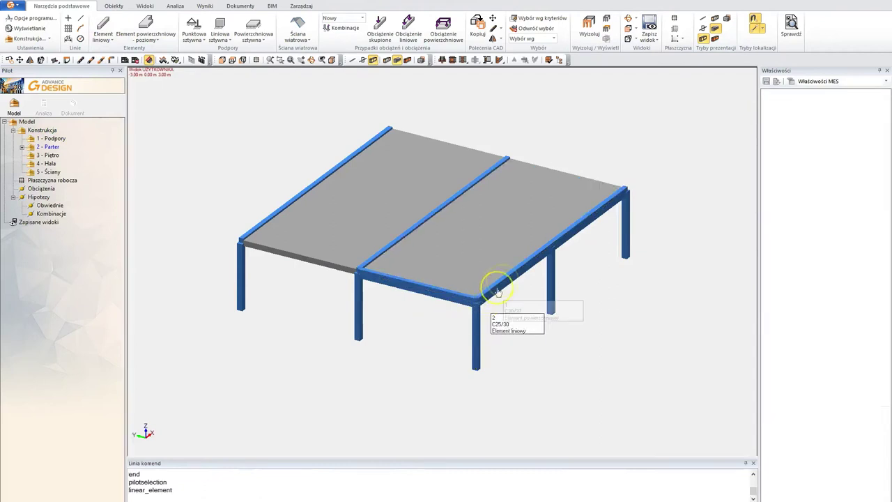
middle_click_drag(498, 292, 299, 277, "shift")
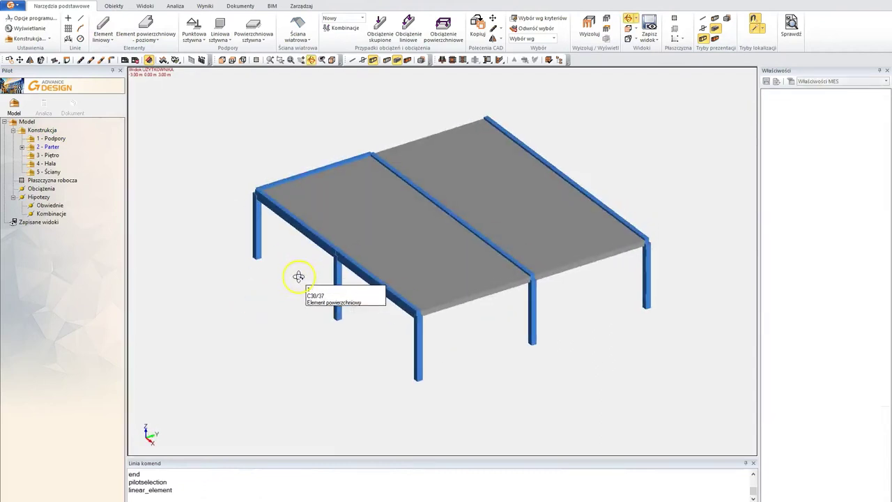
left_click(105, 27)
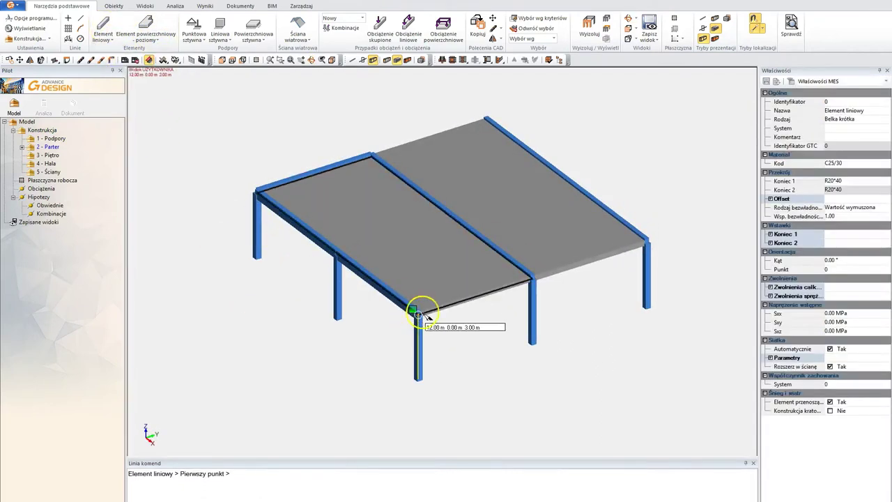
left_click(418, 311)
left_click(529, 279)
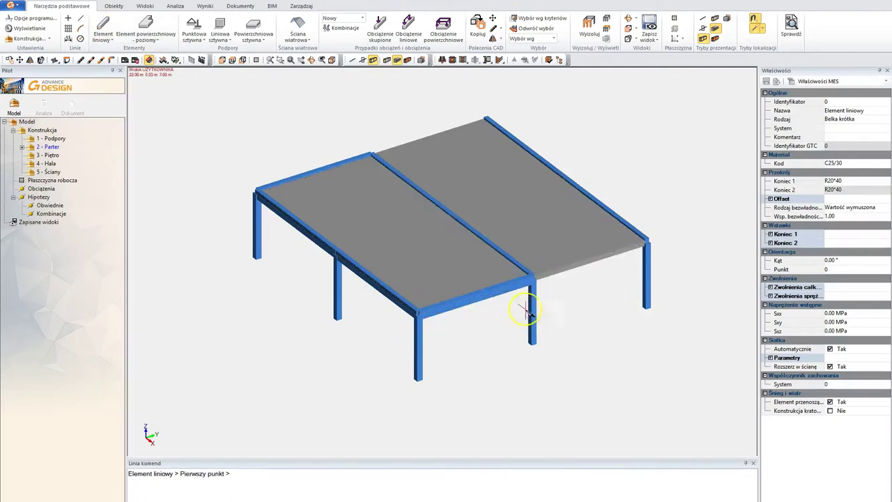
key("Escape")
Draw linear beams between the column bases at level 0.00 m along the front side and both ends of the front bay
middle_click_drag(478, 328, 494, 302, "shift")
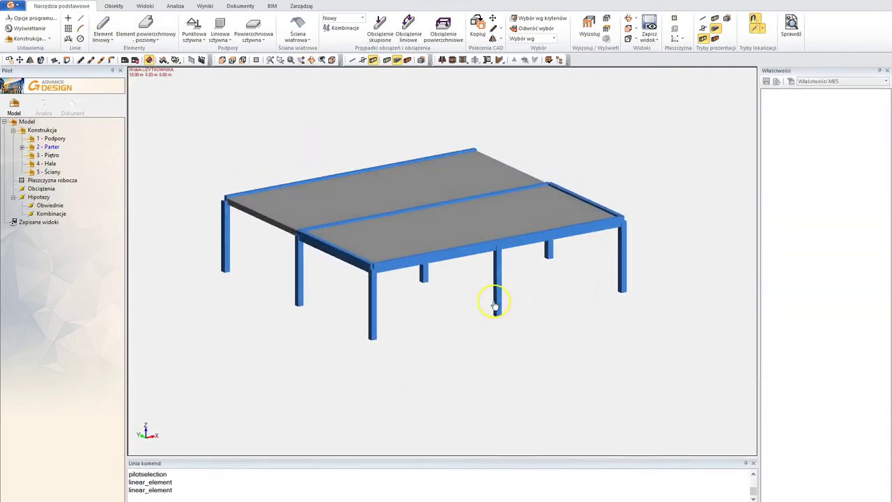
left_click(104, 27)
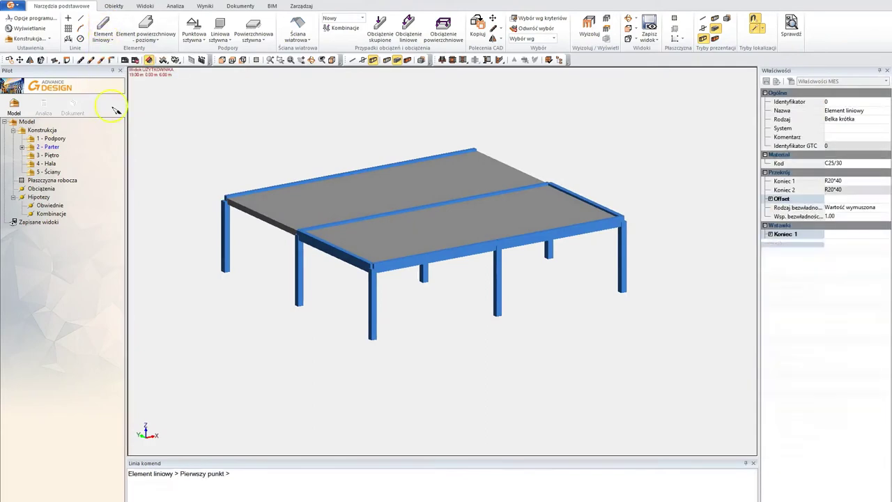
left_click(299, 305)
left_click(373, 342)
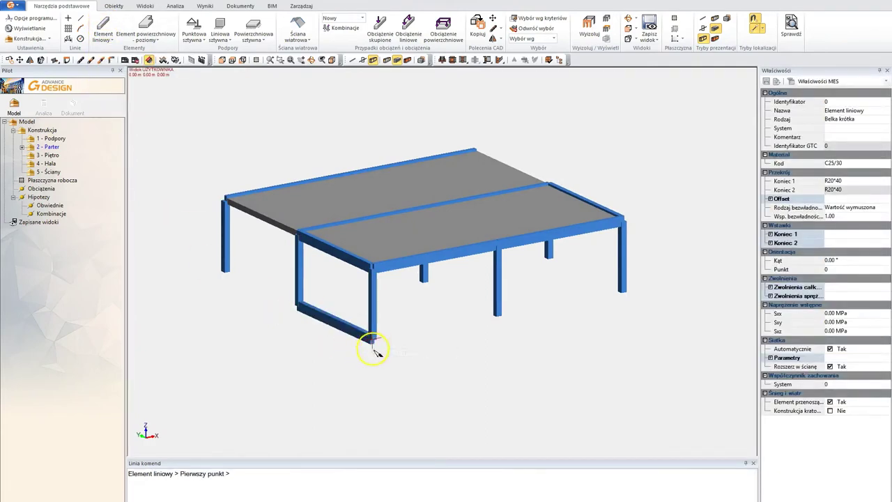
left_click(373, 341)
left_click(497, 314)
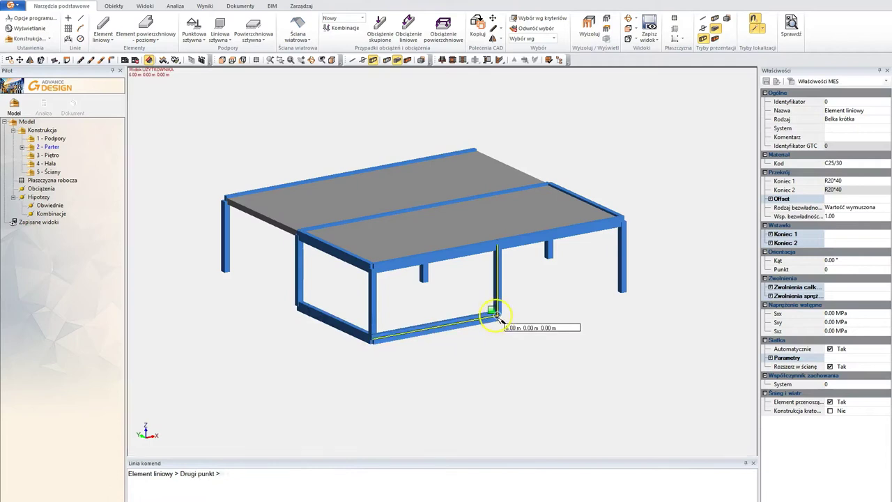
middle_click_drag(622, 296, 514, 325)
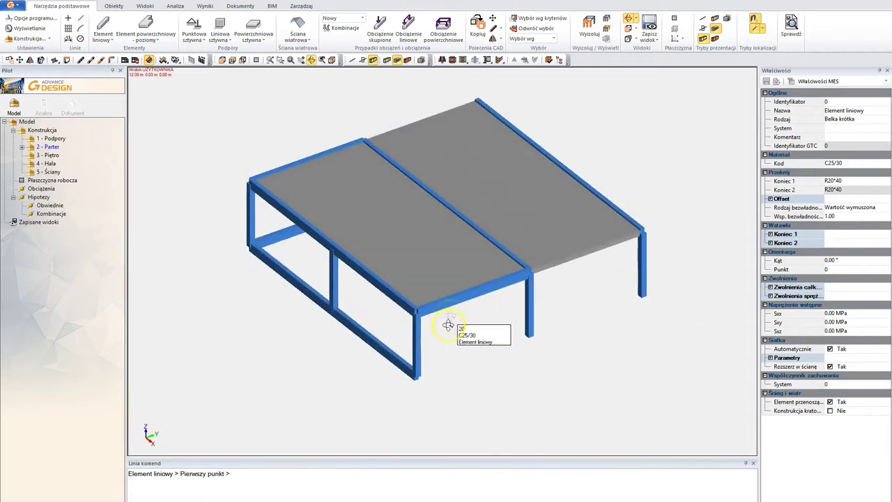
left_click(416, 374)
left_click(529, 337)
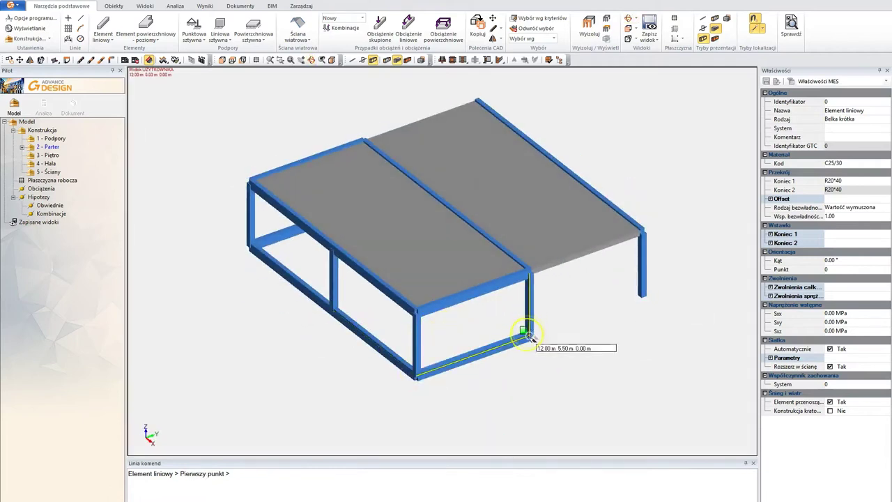
key("Escape")
Name the ground-level beams Belki podwalinowe and set their cross-section to R25*50
middle_click_drag(337, 390, 336, 362)
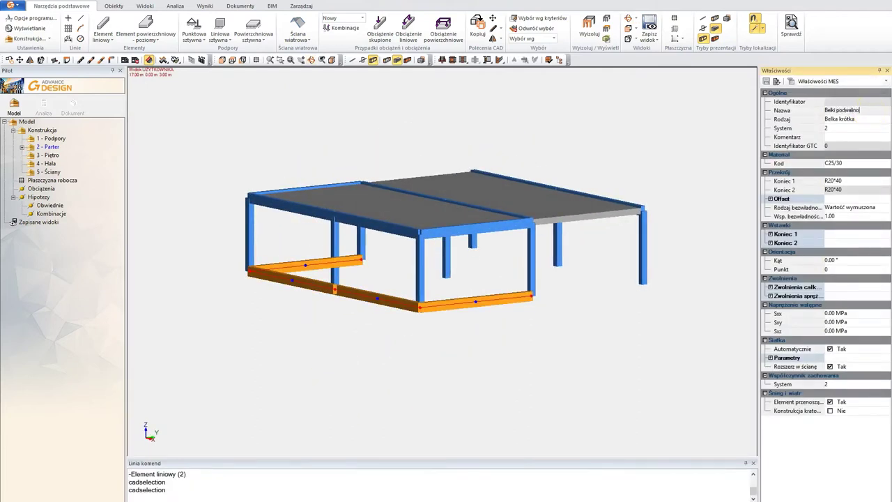
key("Return")
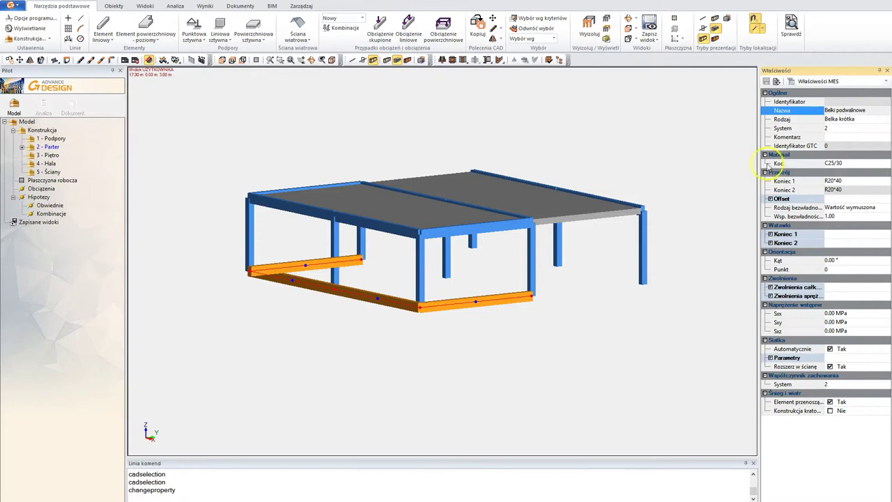
left_click(857, 180)
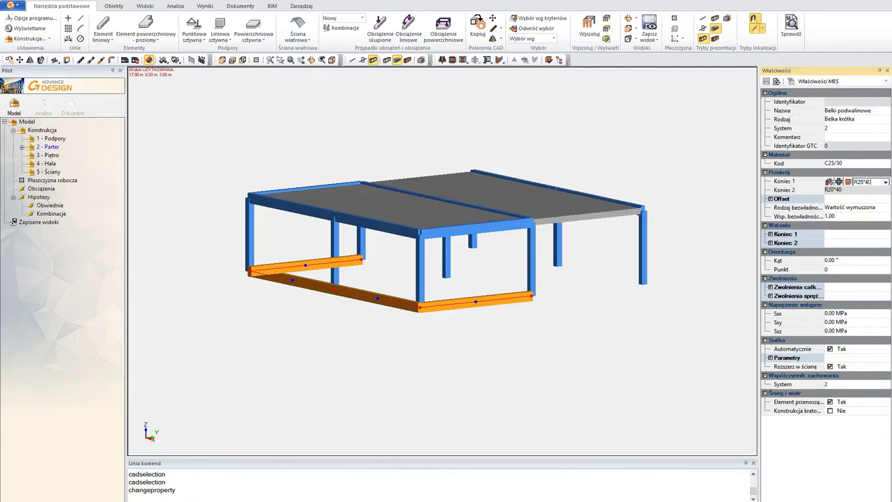
key("Return")
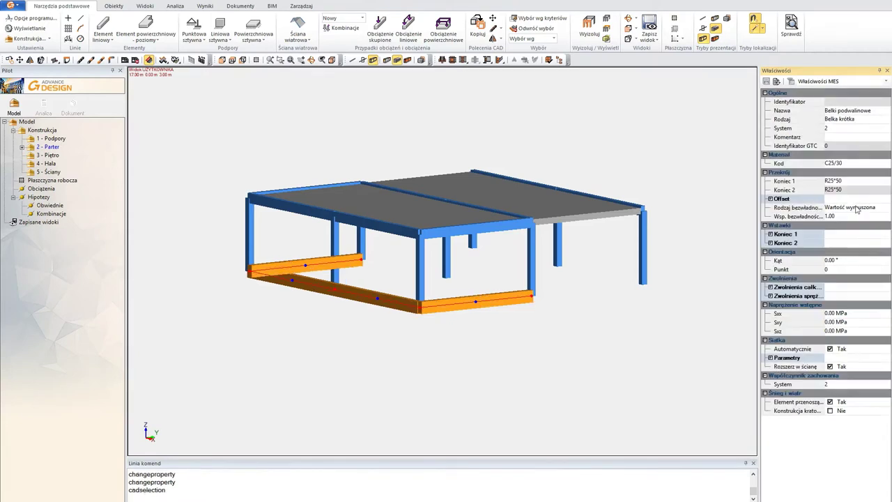
middle_click_drag(344, 235, 247, 227)
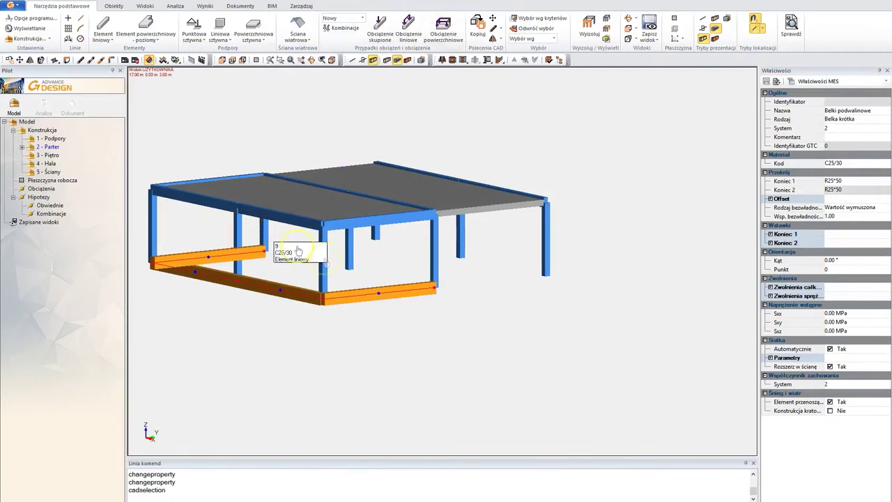
key("Escape")
In the front view, select all ground floor columns, upper beams and slabs, leaving out the beams at the column bases
middle_click_drag(282, 271, 293, 287, "shift")
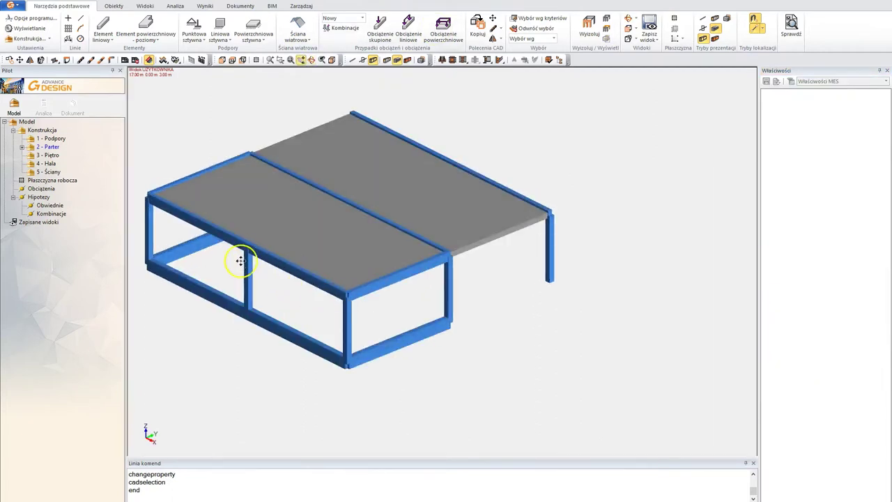
middle_click_drag(239, 261, 363, 279)
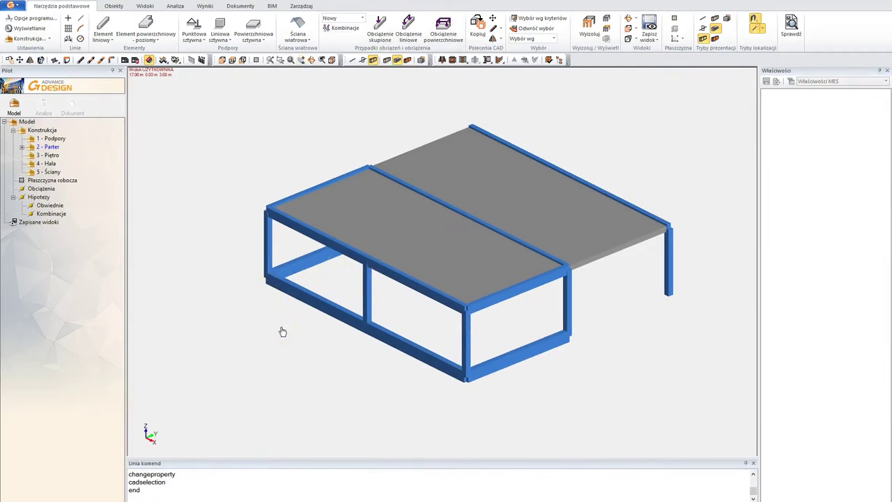
key("alt+2")
middle_click_drag(337, 325, 282, 339)
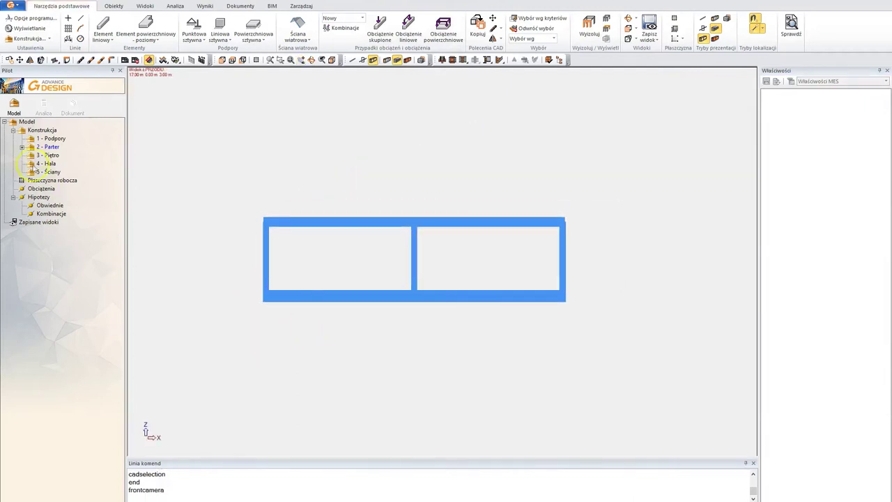
middle_click_drag(498, 233, 511, 244)
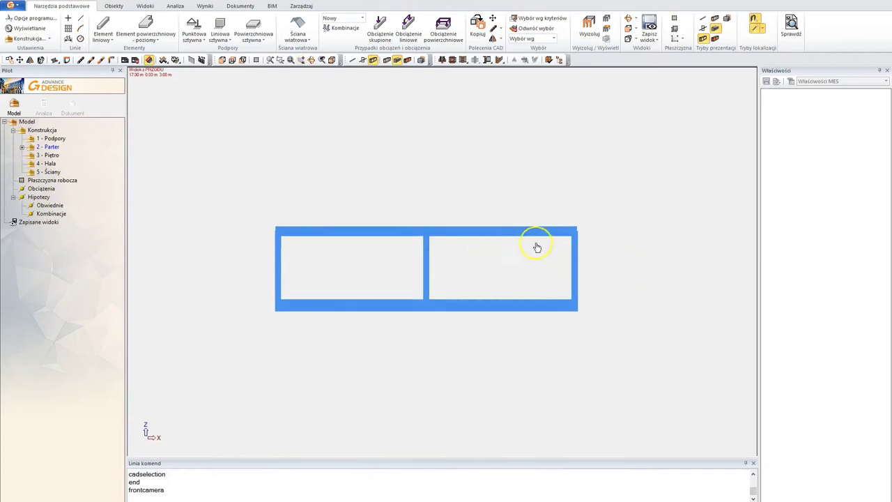
left_click_drag(623, 276, 227, 187)
middle_click_drag(657, 238, 632, 248, "shift")
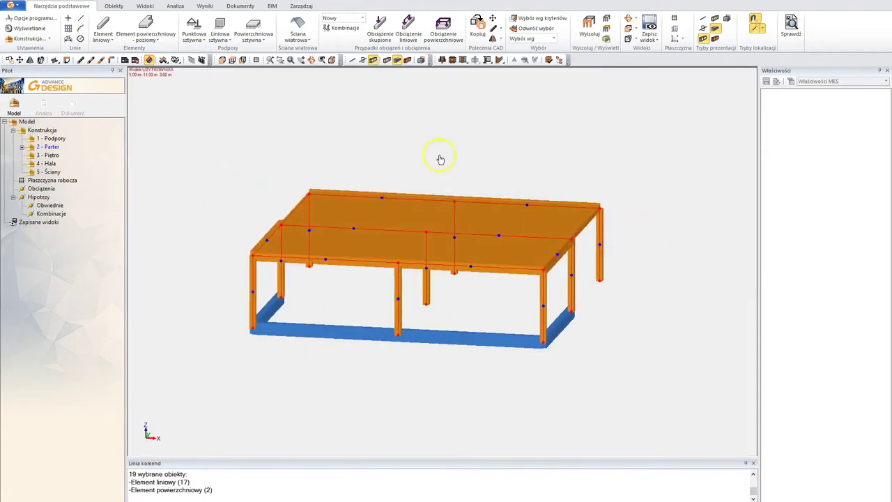
Start copying the selected elements with extended options, defining the copy vector 0 0 3 from the base to the top of a corner column
right_click(383, 119)
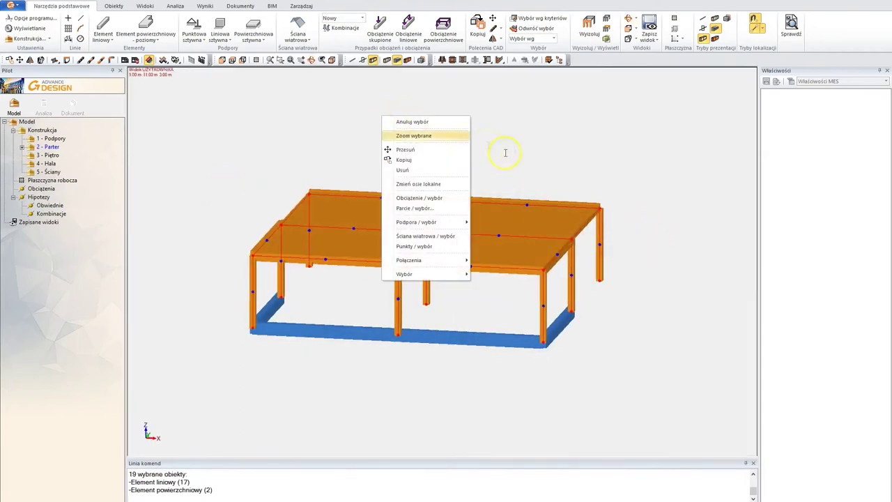
left_click(404, 160)
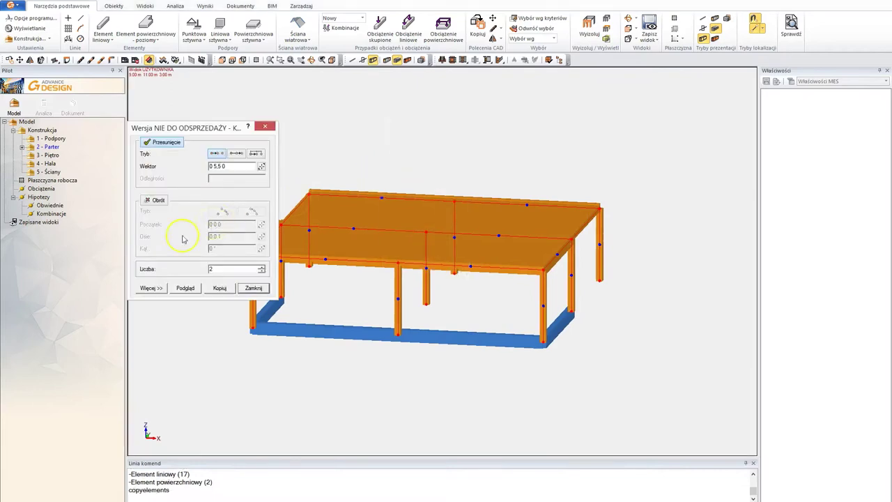
left_click(150, 289)
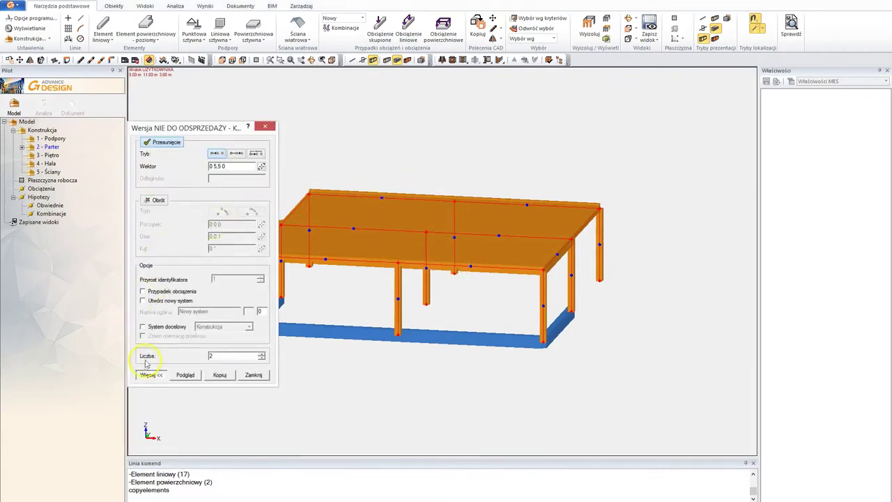
left_click(260, 168)
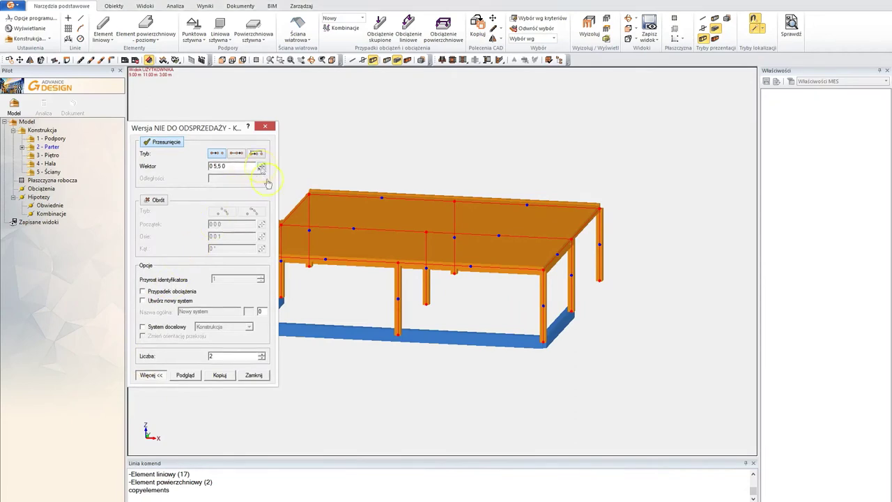
left_click(599, 277)
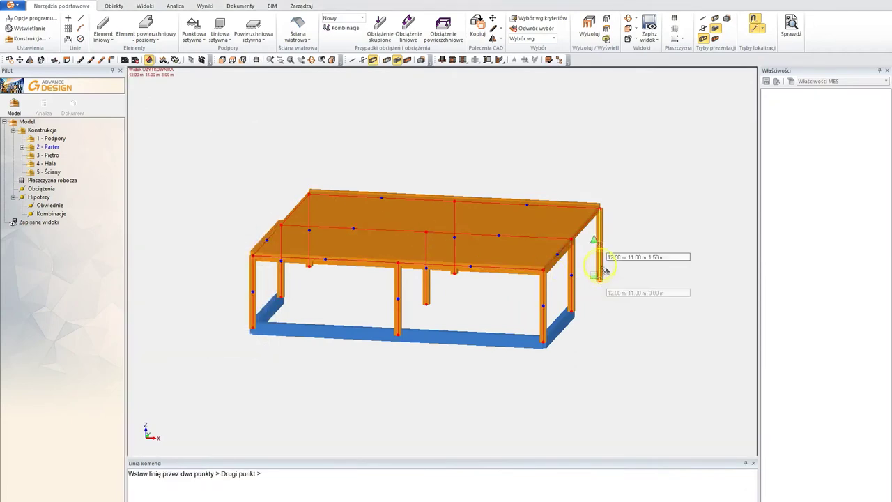
left_click(600, 211)
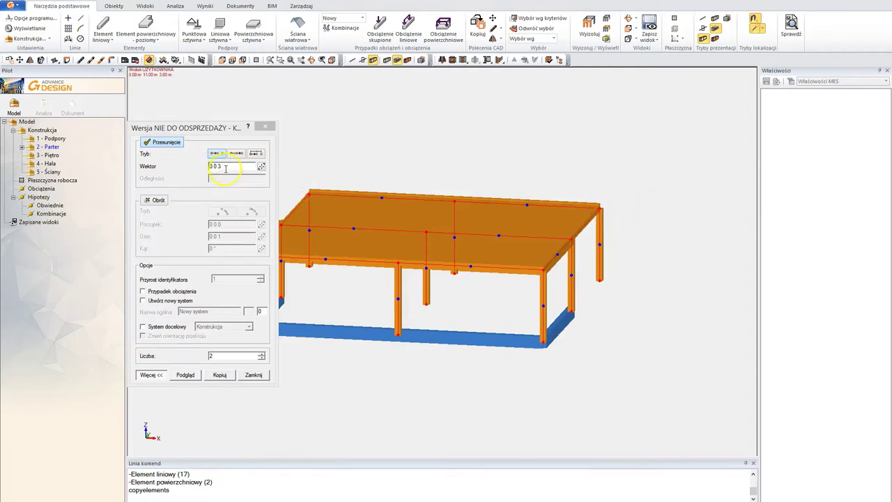
left_click_drag(209, 129, 207, 121)
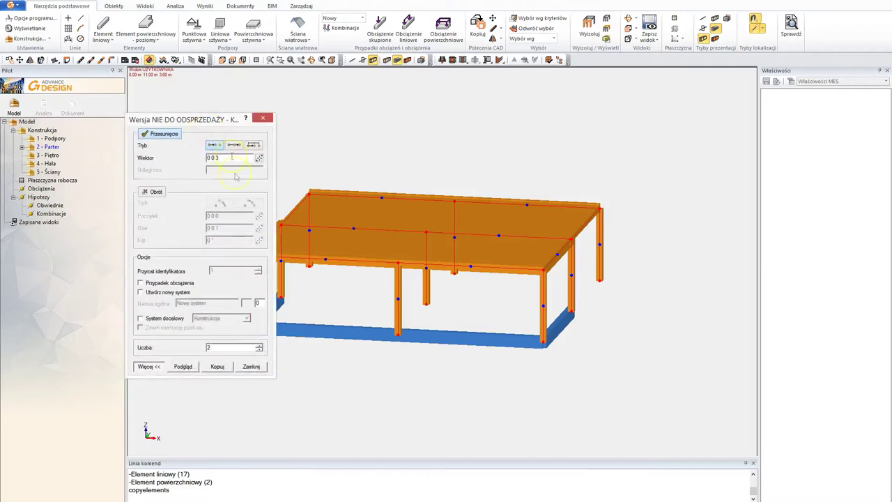
Set the target system to 3 - Piętro and the number of copies to 1, preview the result and create the upper floor
left_click(140, 318)
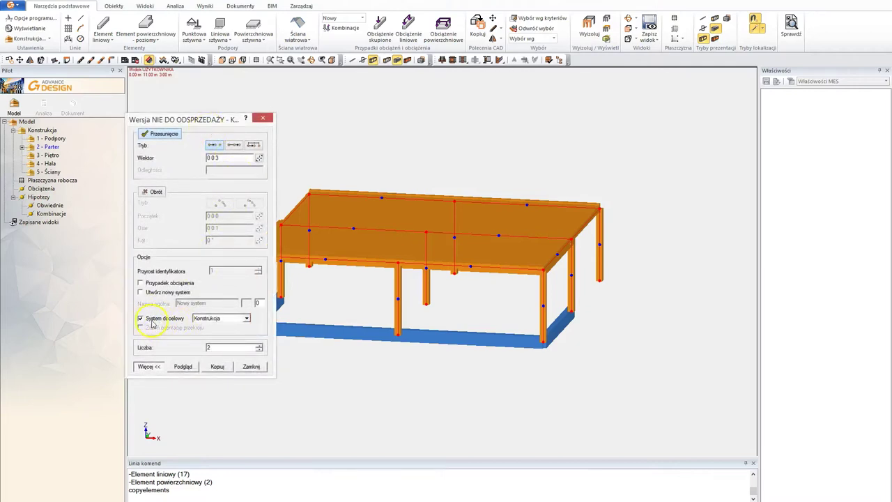
left_click(247, 319)
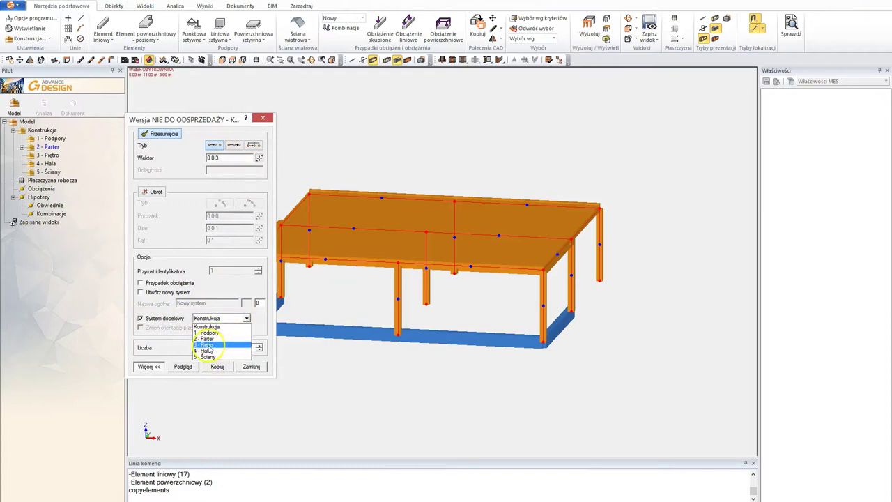
left_click(209, 345)
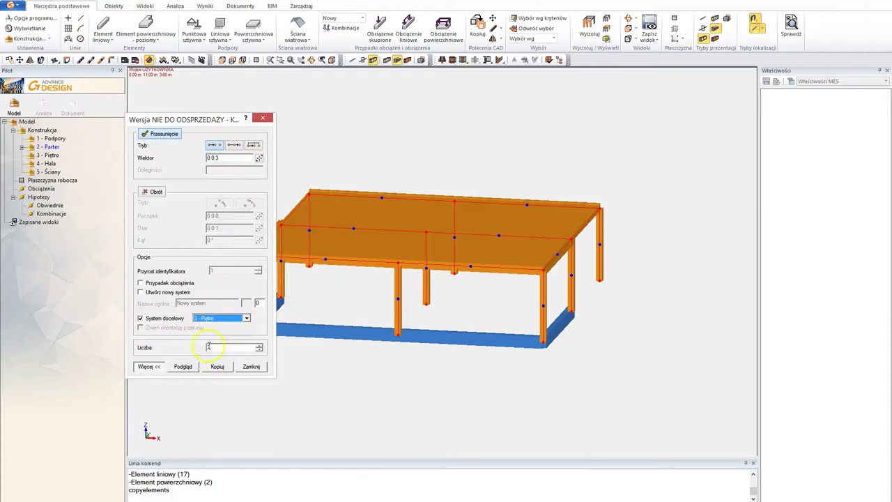
left_click(259, 350)
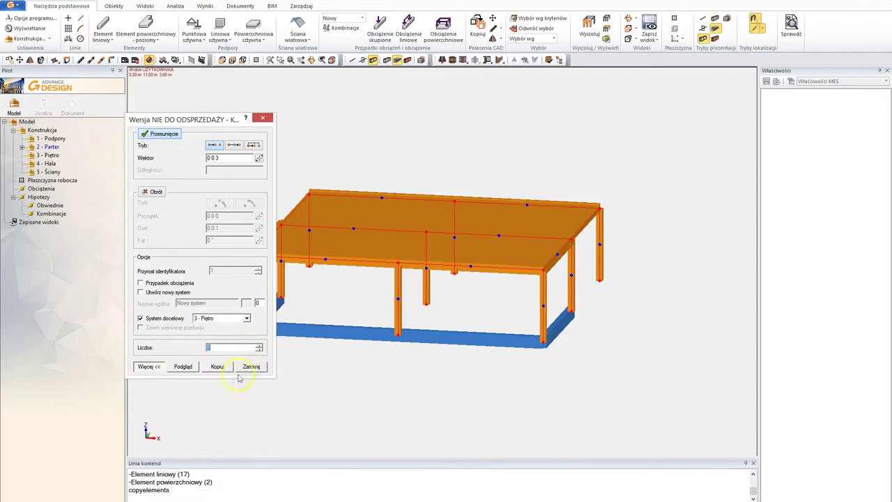
left_click(184, 368)
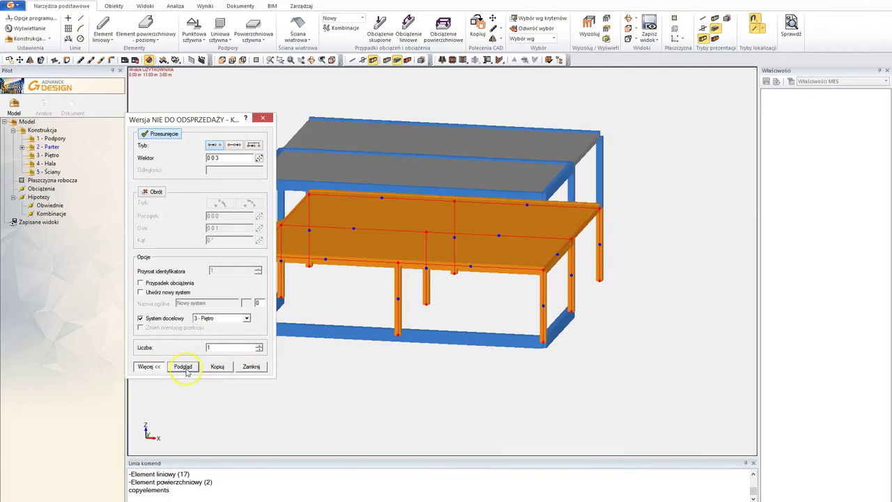
middle_click_drag(512, 341, 583, 326)
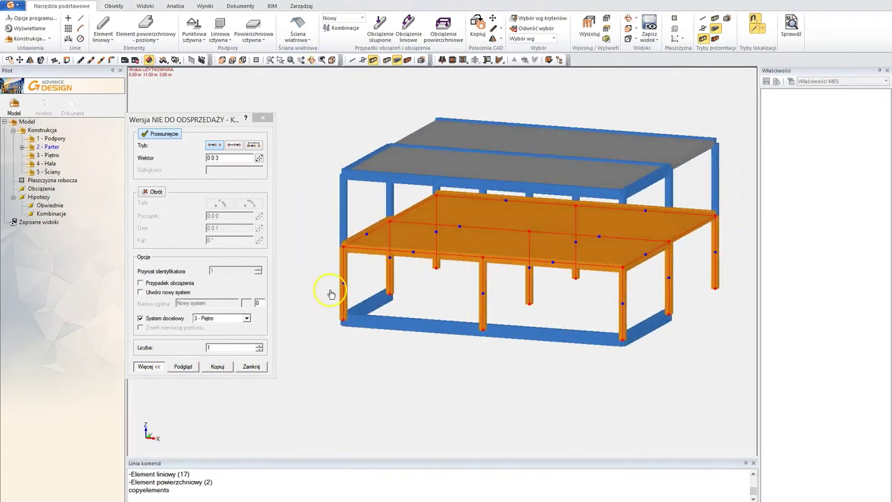
middle_click_drag(331, 294, 422, 240)
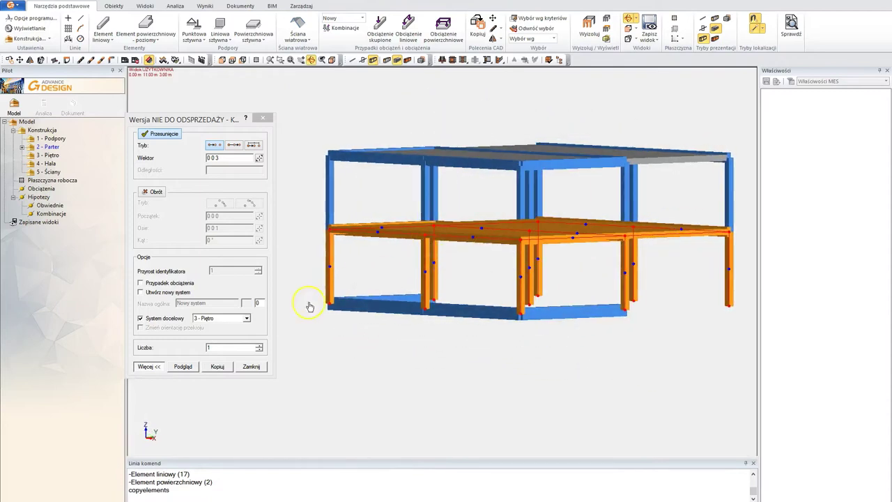
left_click(218, 367)
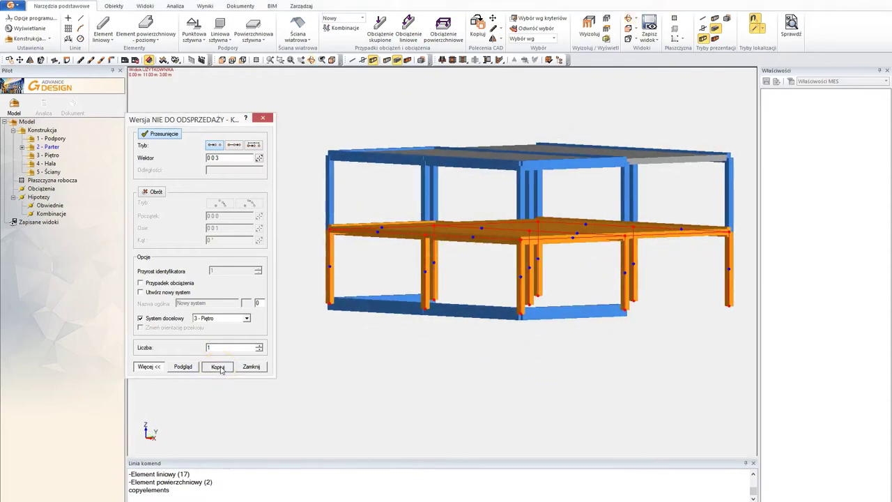
left_click(252, 367)
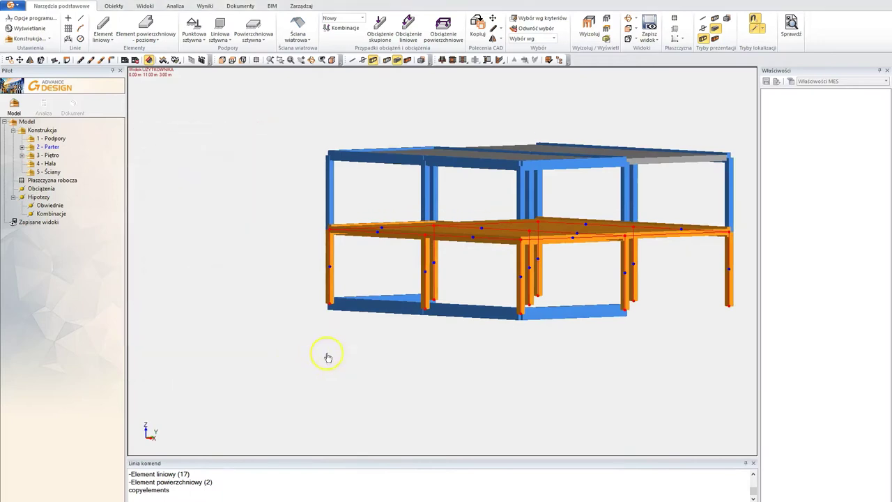
Make 3 - Piętro the current subsystem and review the elements it contains
mouse_move(328, 354)
middle_mouse_down()
mouse_move(302, 342)
mouse_move(331, 358)
middle_mouse_up()
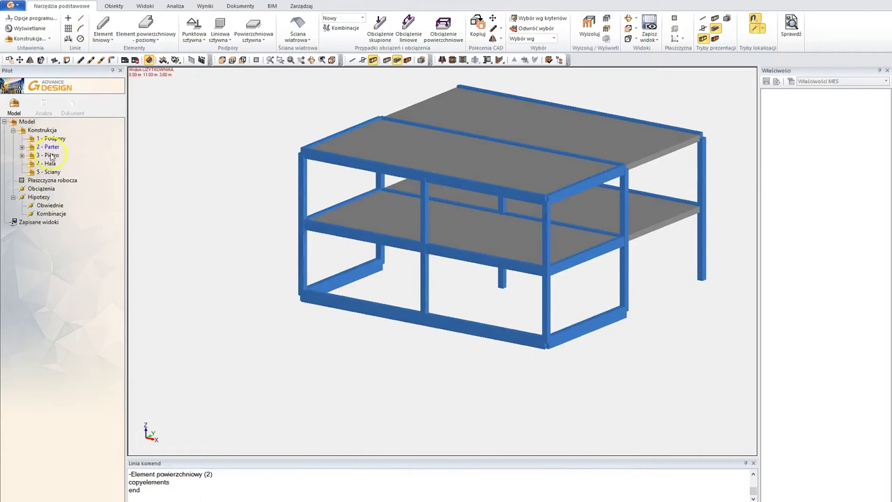
left_click(21, 155)
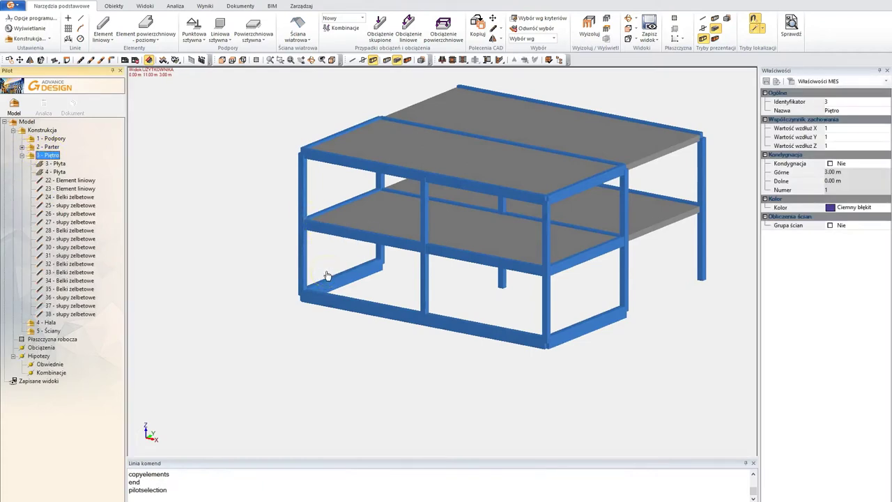
left_click(21, 156)
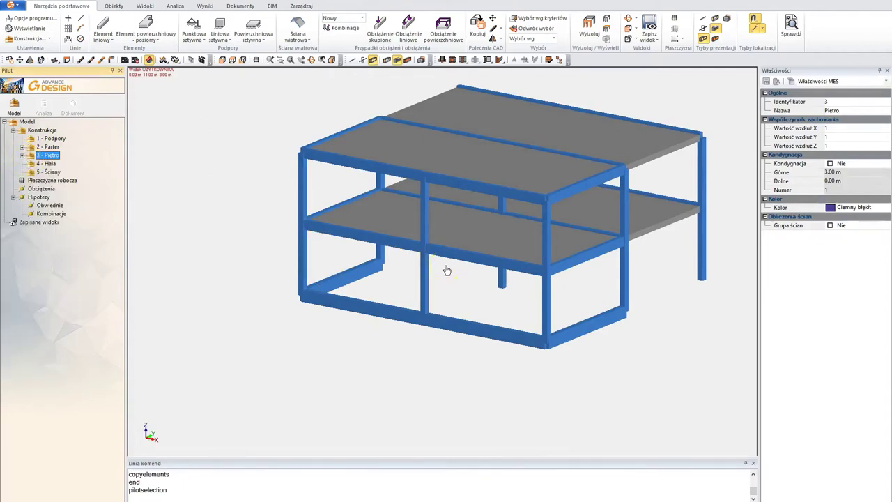
Draw a vertical planar element closing the end of the rear bay at X = 12 m, from the column bases to the 6.00 m level
middle_click_drag(482, 300, 368, 285, "shift")
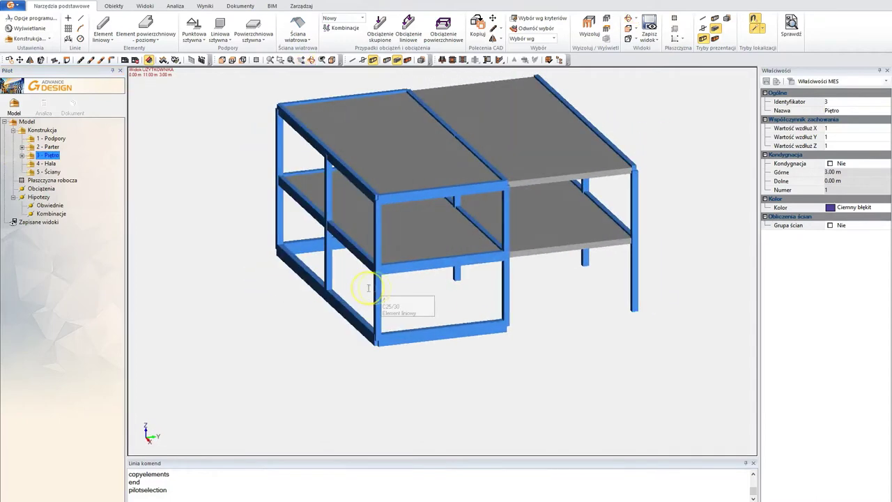
middle_click_drag(557, 299, 507, 311)
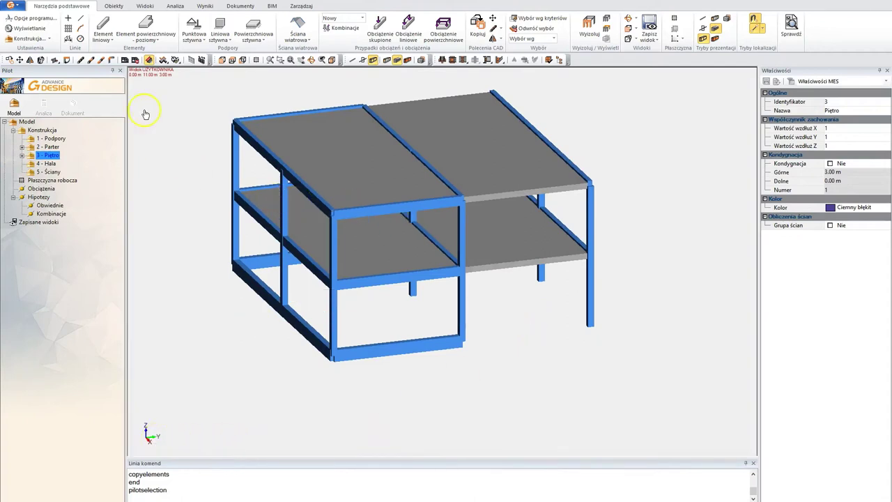
left_click(147, 26)
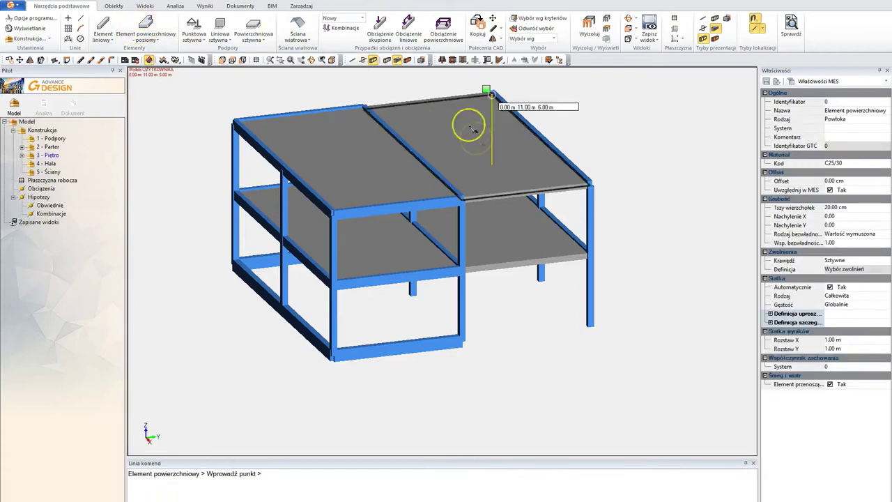
left_click(589, 323)
left_click(589, 189)
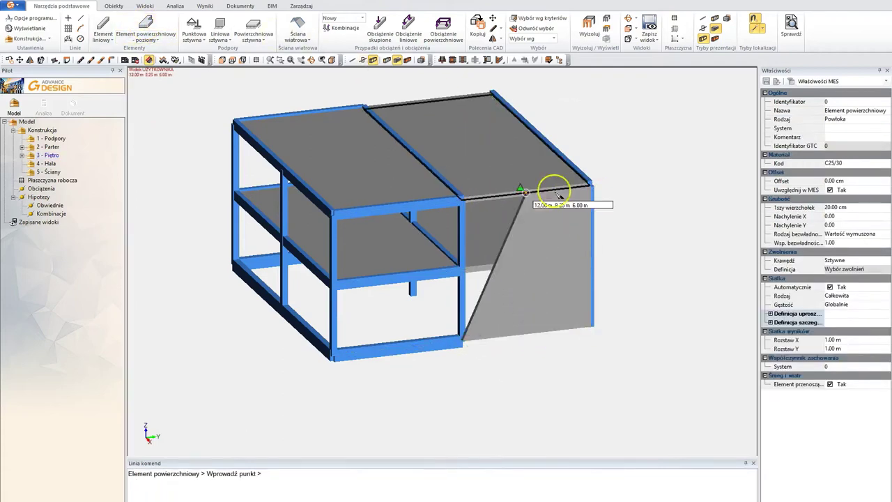
left_click(460, 200)
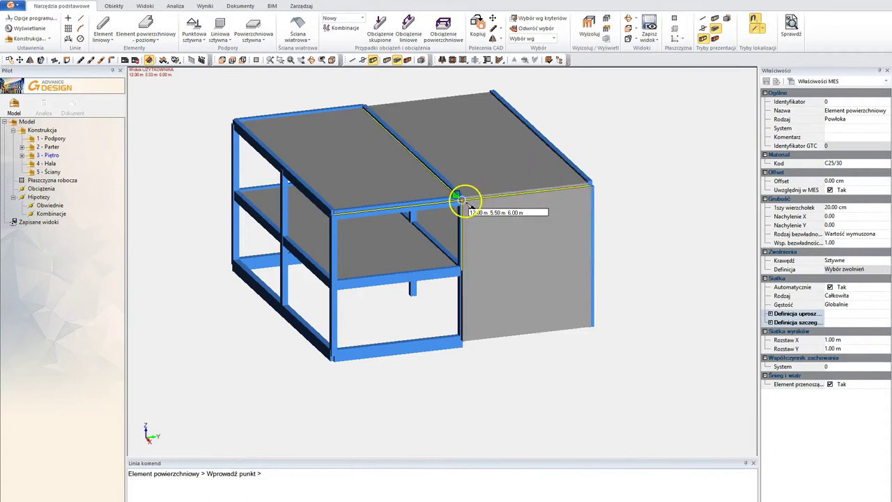
left_click(460, 338)
Set the thickness of the new wall to 15 cm
left_click(533, 302)
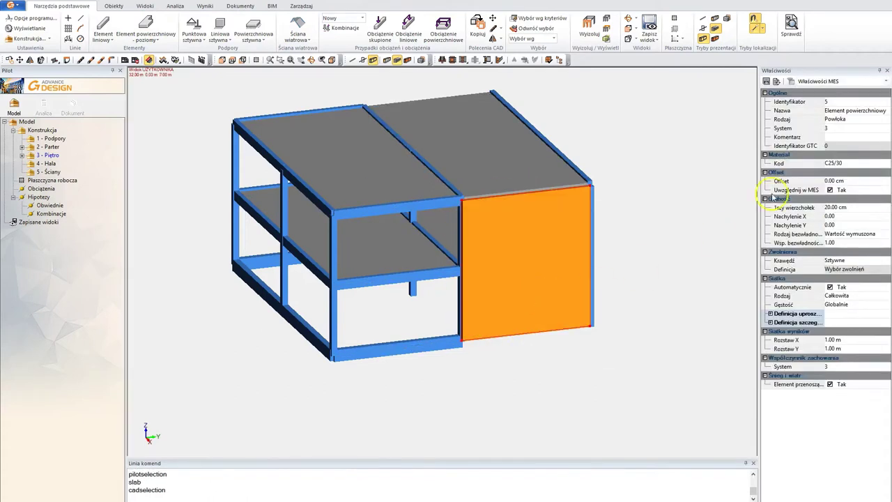
left_click(859, 208)
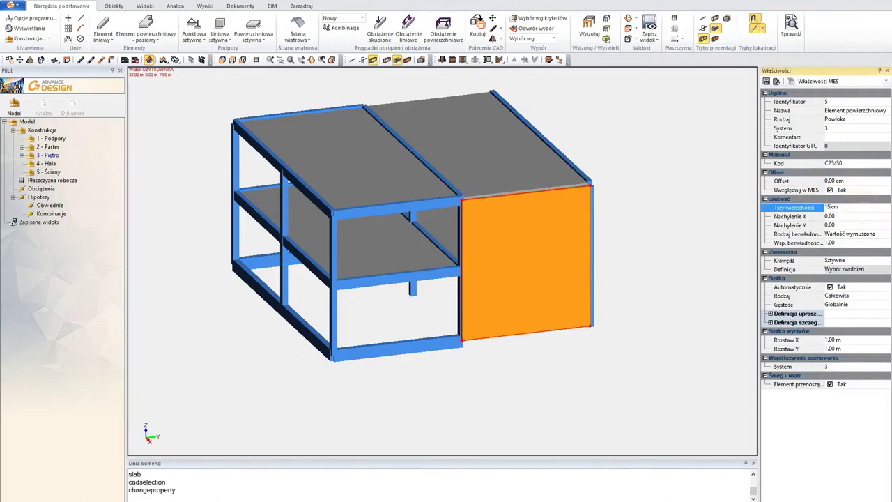
middle_click_drag(576, 329, 568, 334)
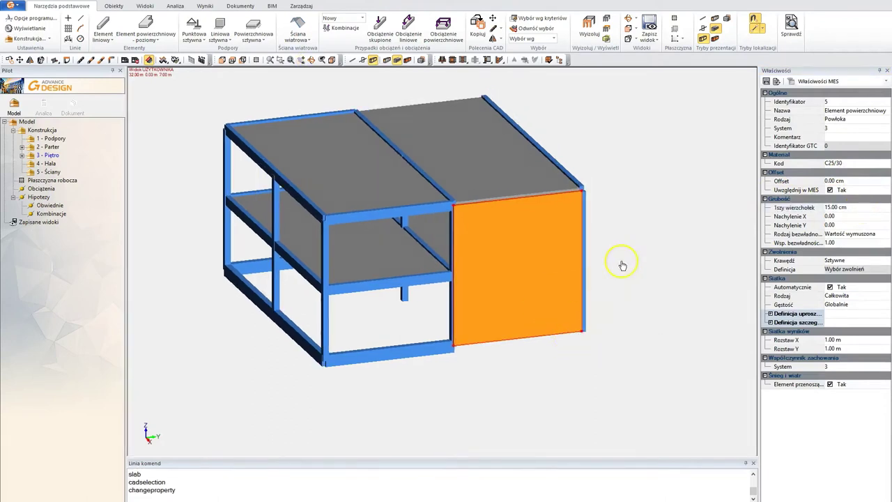
key("Escape")
Copy the wall once to the opposite end of the rear bay with vector -12 0 0, picked between the corner column bases
middle_click_drag(542, 305, 701, 314, "shift")
left_click(309, 279)
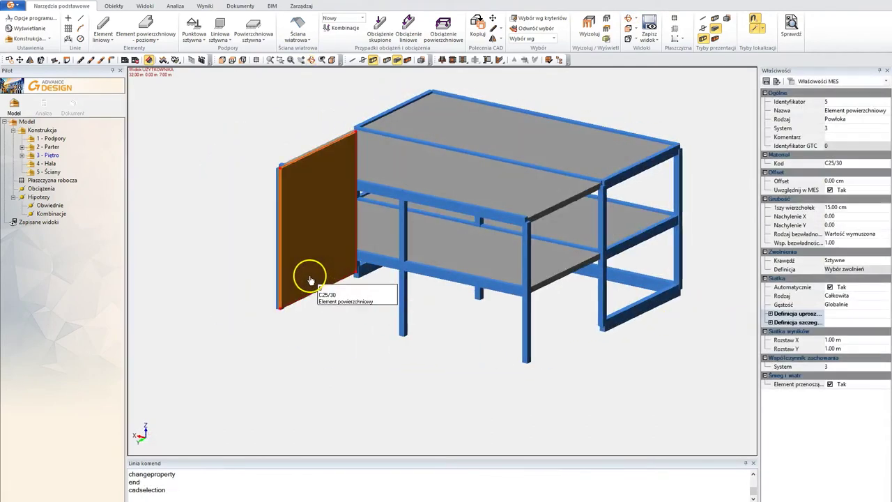
right_click(310, 279)
left_click(333, 320)
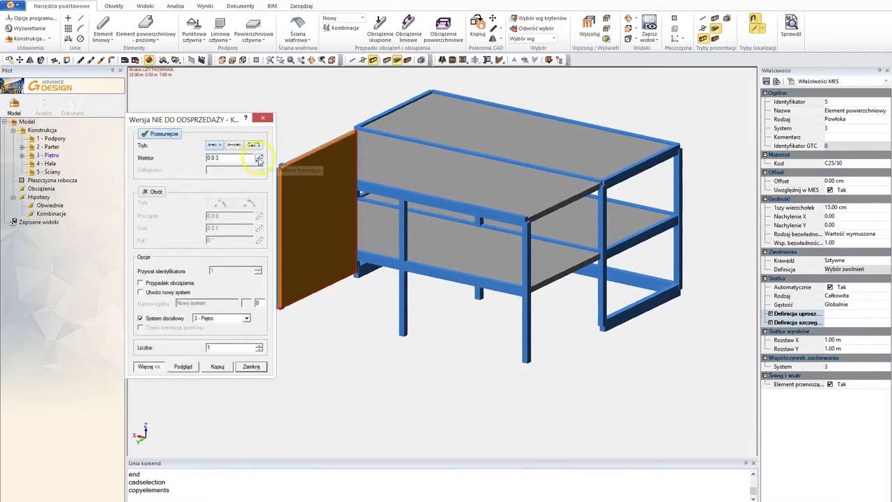
left_click(259, 159)
left_click(279, 307)
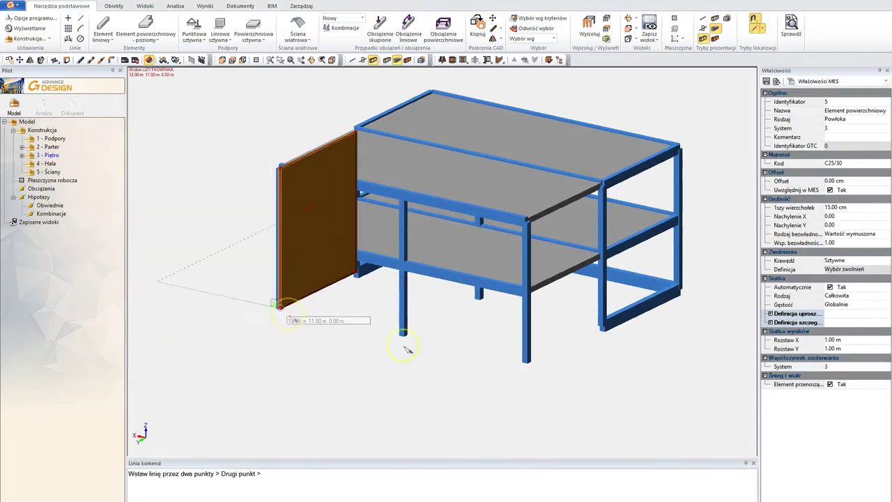
left_click(527, 360)
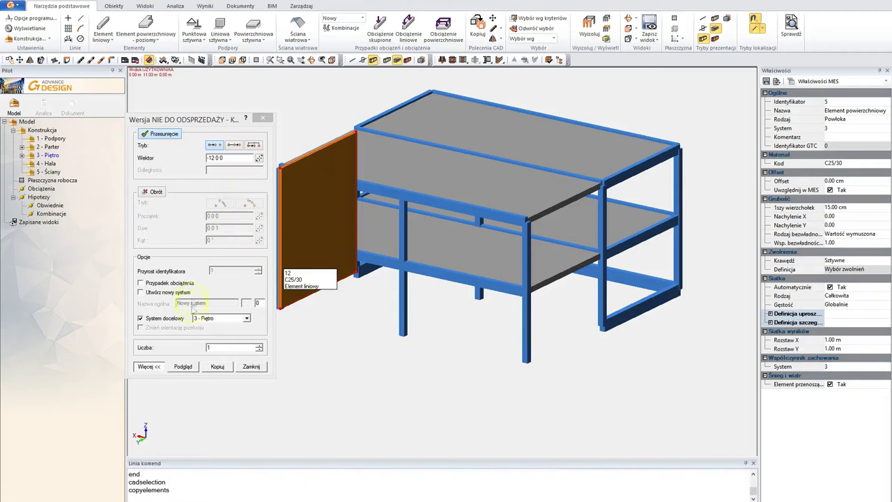
left_click(184, 367)
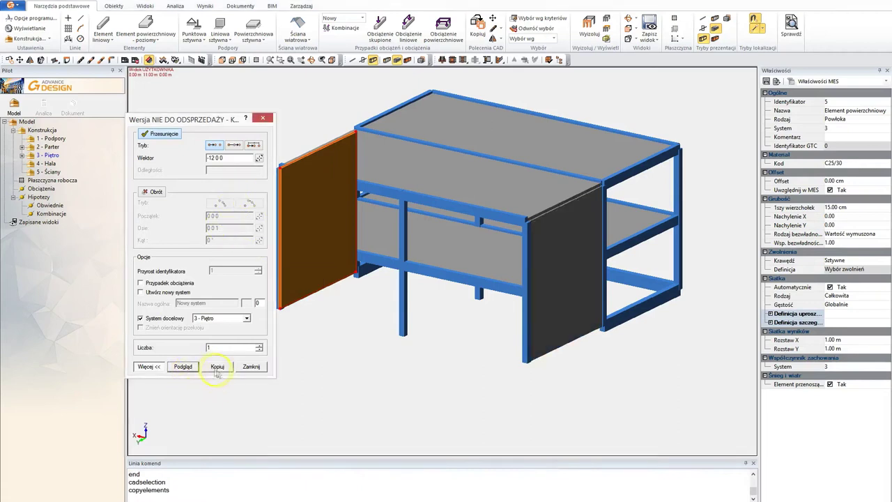
left_click(217, 367)
middle_click_drag(423, 363, 462, 344)
key("Escape")
left_click(263, 118)
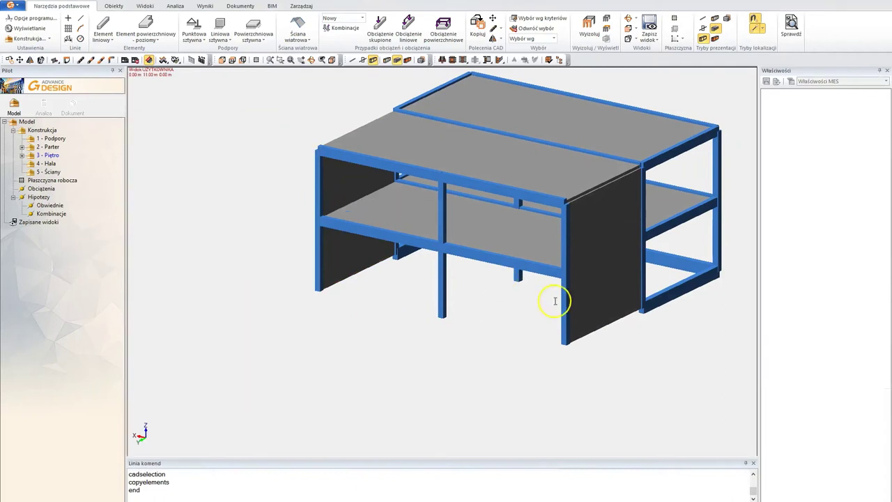
Move both end walls of the rear bay from the 3 - Piętro subsystem into 5 - Ściany
middle_click_drag(552, 299, 379, 285, "shift")
left_click(296, 256)
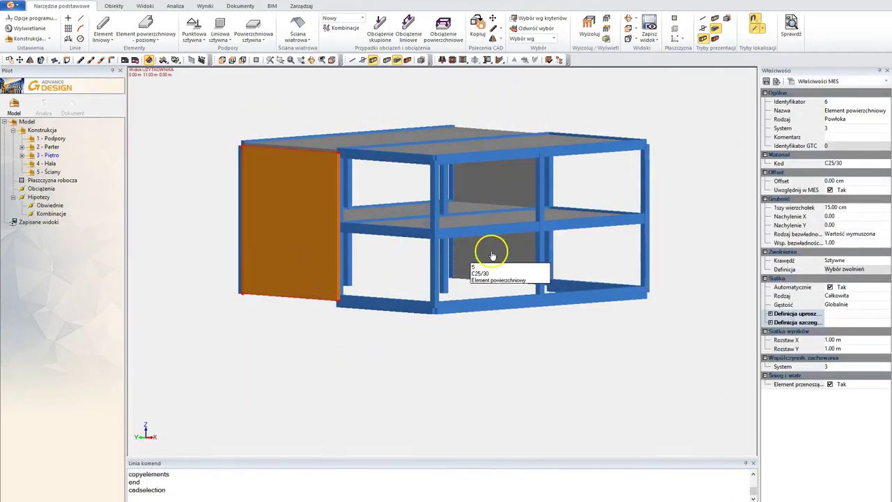
left_click(488, 247)
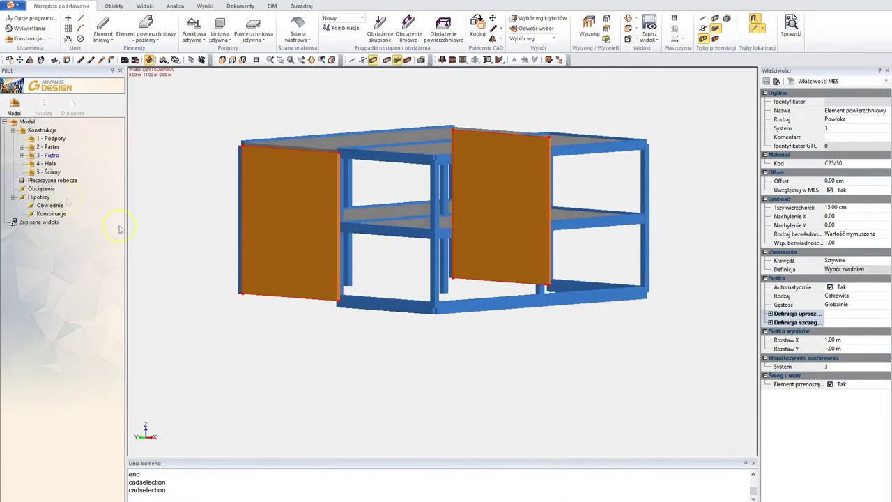
left_click(22, 157)
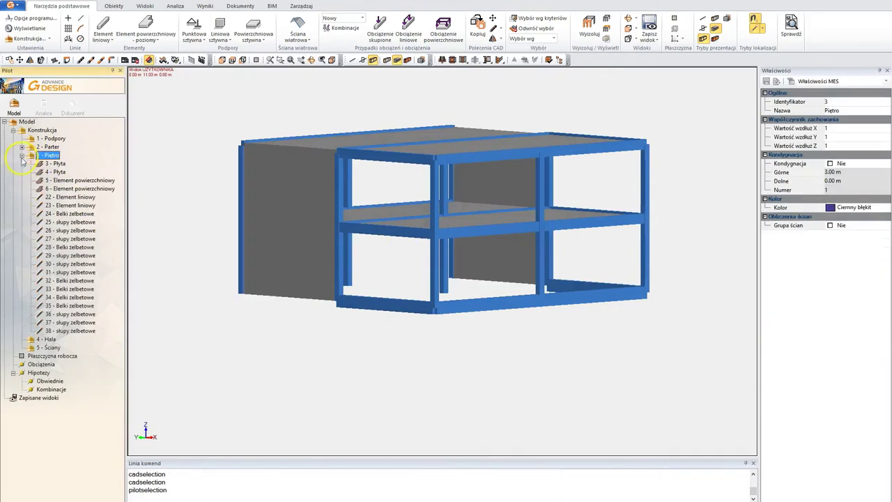
left_click(296, 200)
left_click(479, 184)
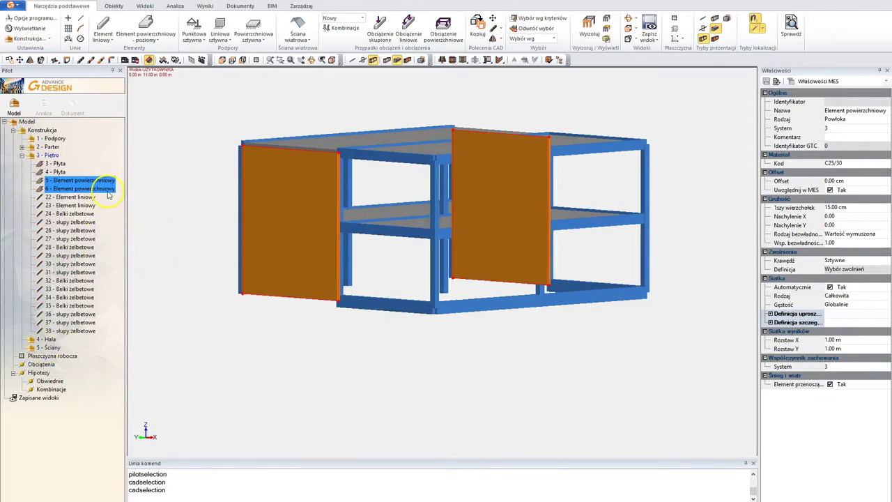
left_click_drag(51, 352, 51, 349)
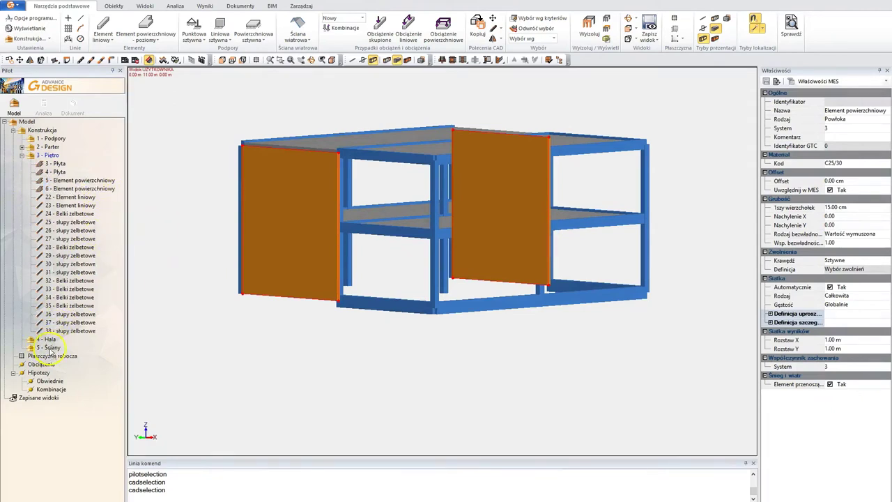
left_click(22, 155)
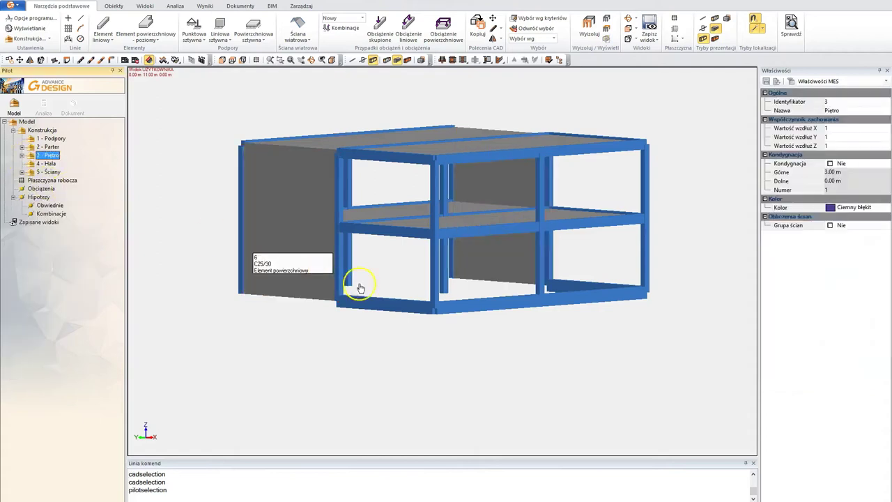
Examine the structure from the front and rear, including the properties of the wall closing the rear bay
middle_click_drag(445, 291, 279, 312, "shift")
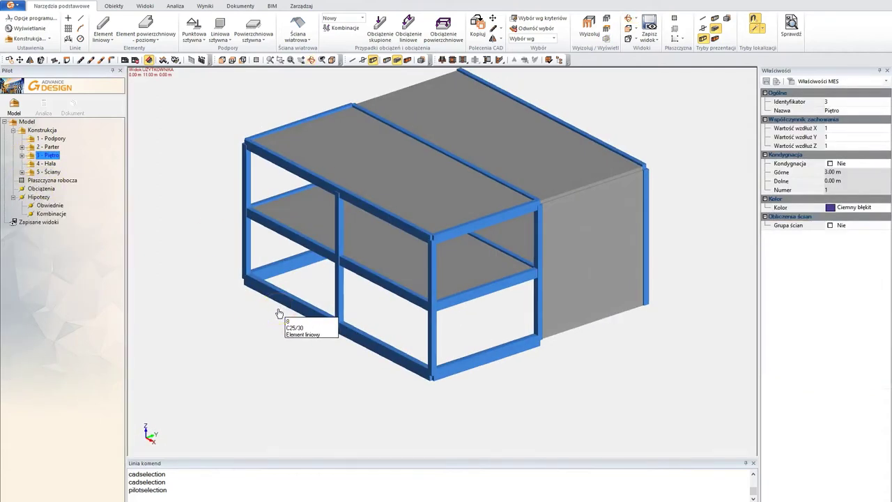
left_click(237, 335)
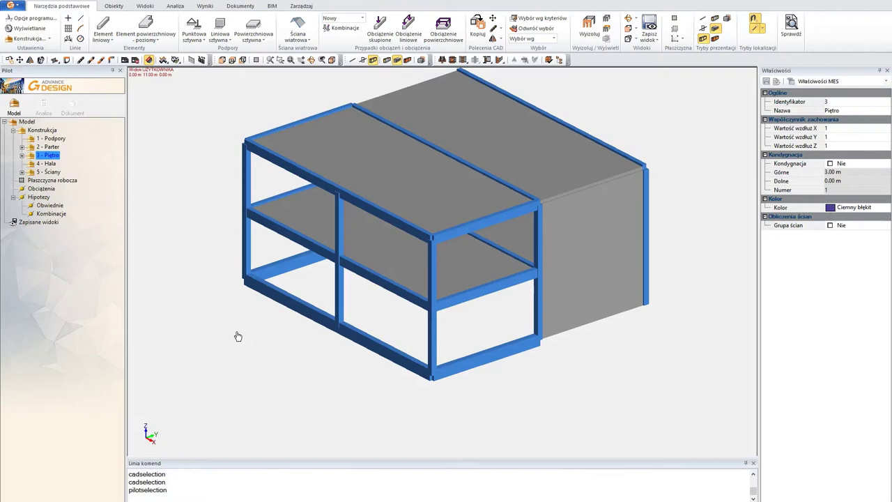
middle_click_drag(588, 337, 465, 328, "shift")
scroll(420, 350, "up", 4)
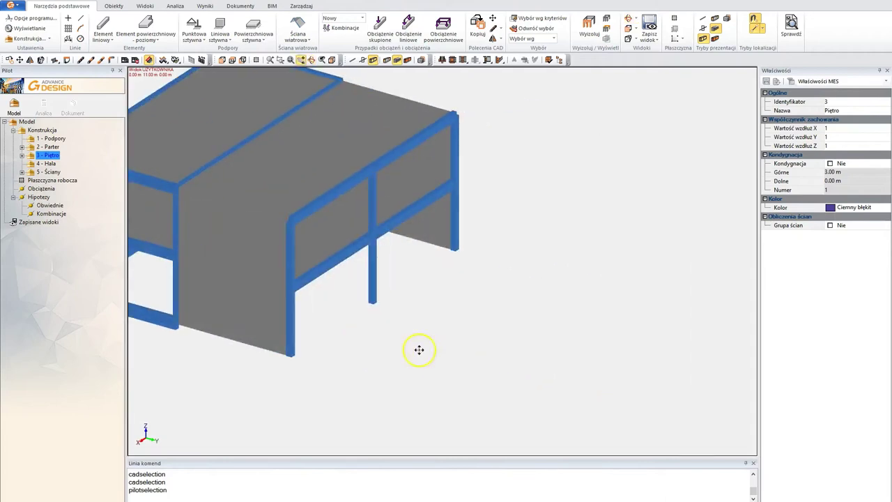
mouse_move(420, 350)
middle_mouse_down()
mouse_move(450, 348)
mouse_move(440, 352)
middle_mouse_up()
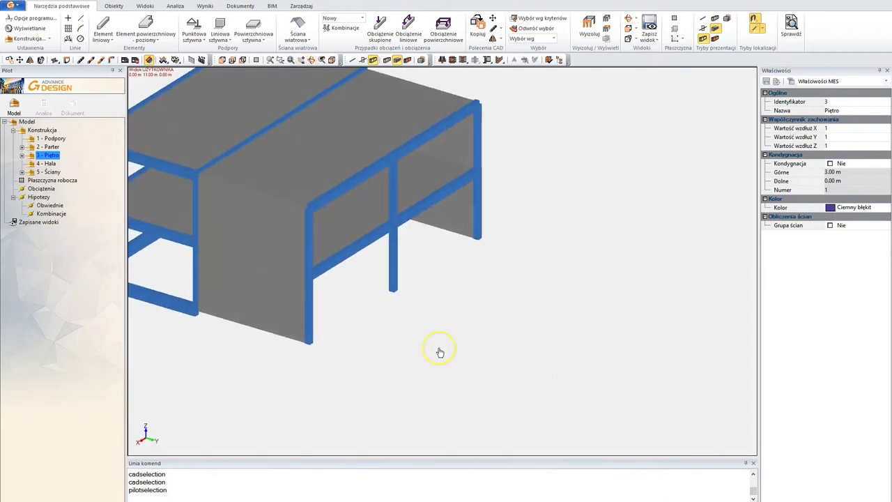
scroll(439, 349, "down", 2)
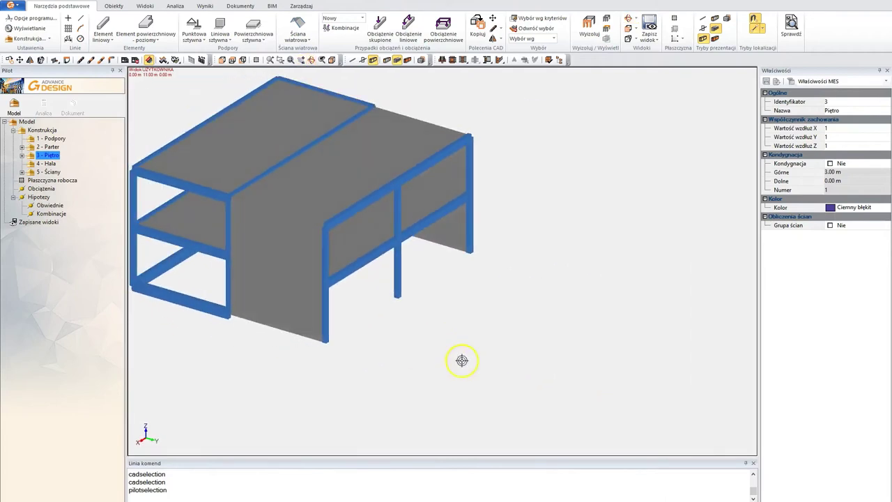
mouse_move(453, 356)
middle_mouse_down()
mouse_move(466, 355)
mouse_move(470, 366)
middle_mouse_up()
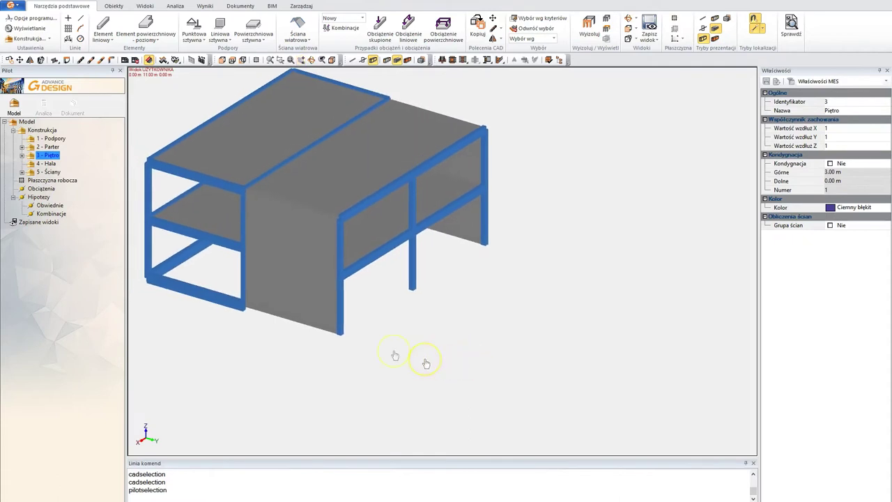
left_click(335, 315)
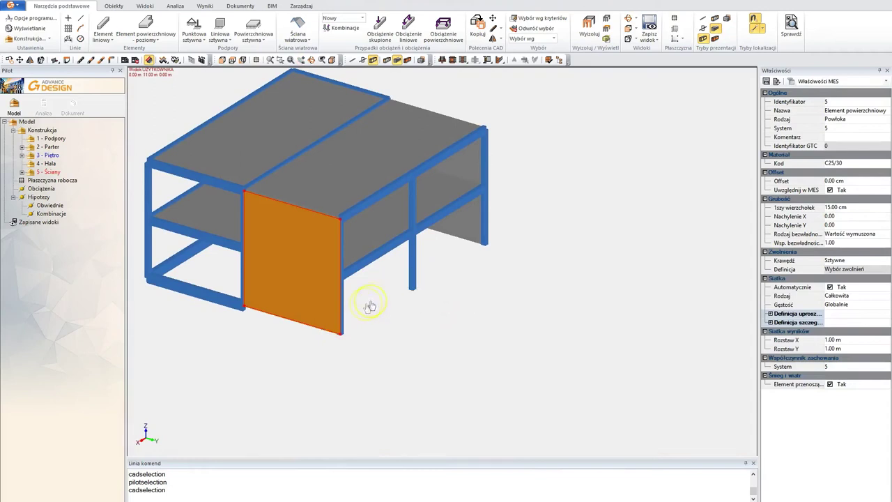
key("Escape")
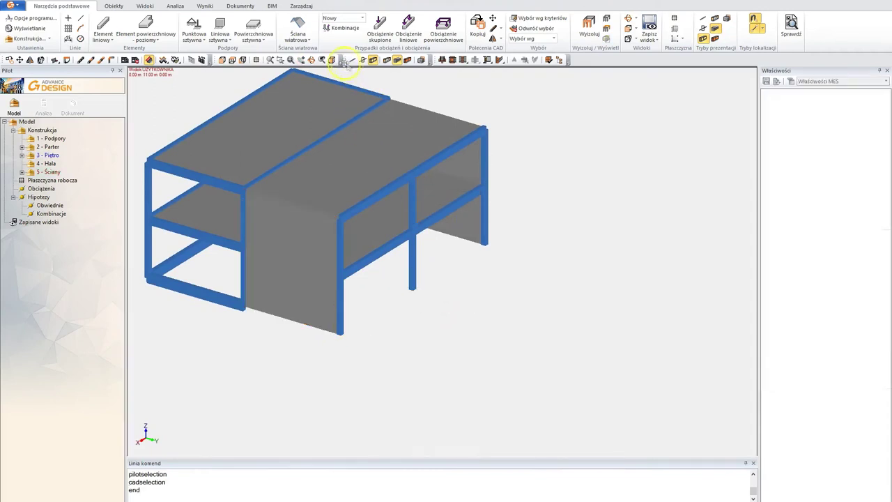
Copy the two ground-floor corner columns of the rear row once with vector 0 6 0 into the 3 - Piętro subsystem
left_click(344, 304)
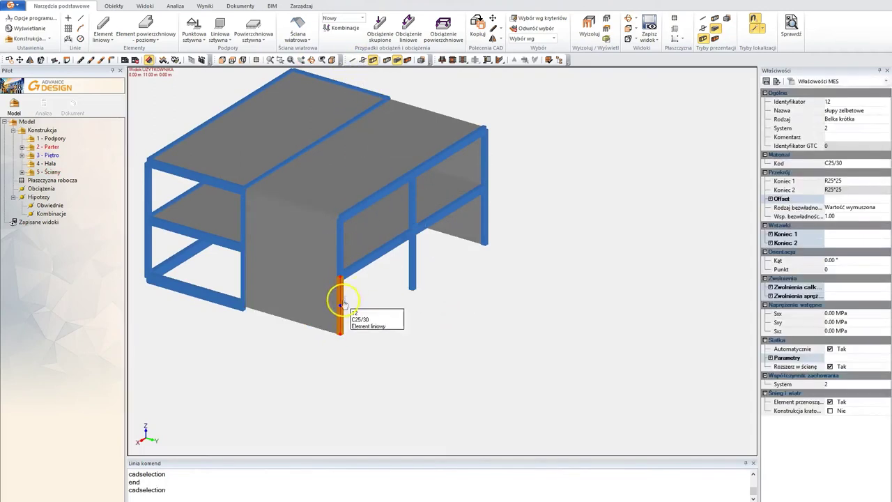
left_click(485, 223)
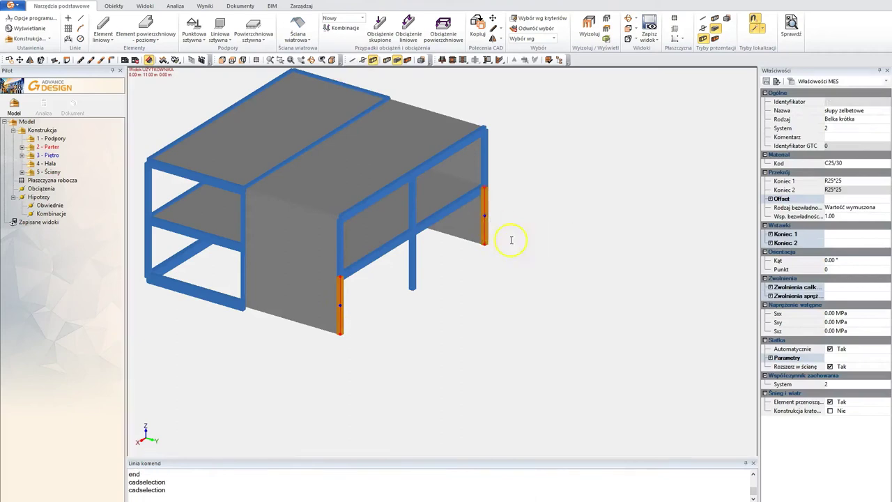
right_click(458, 309)
left_click(496, 346)
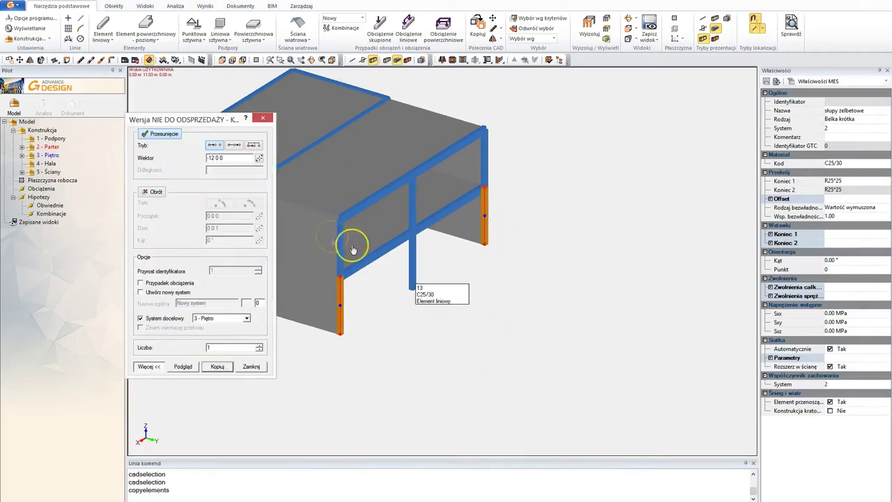
left_click_drag(203, 120, 573, 145)
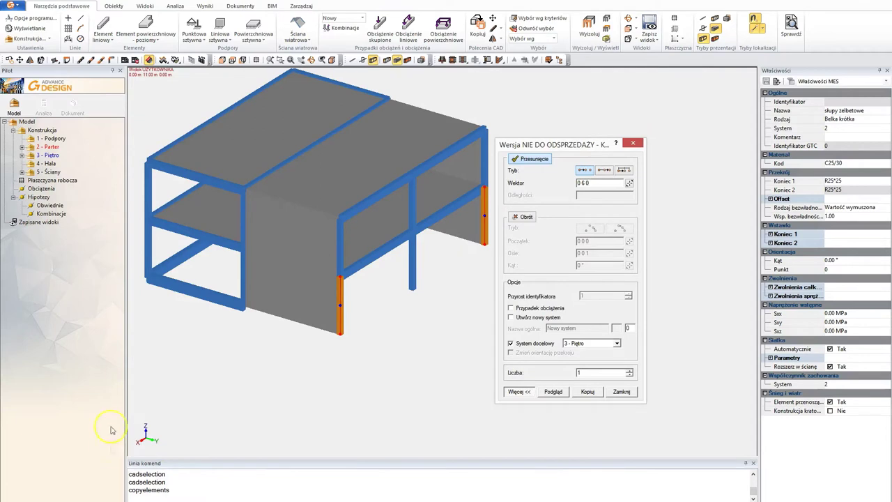
left_click(586, 392)
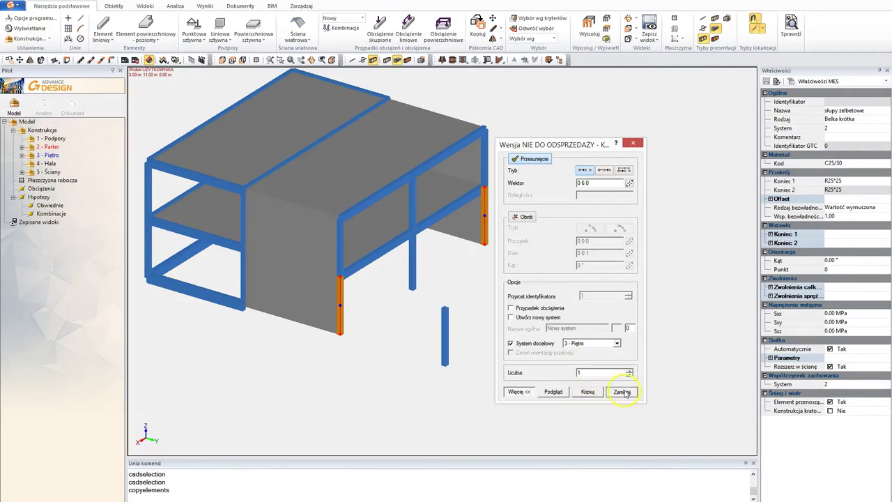
left_click(621, 391)
Isolate the two copied columns standing behind the building so only they are displayed
middle_click_drag(535, 338, 522, 319)
left_click_drag(472, 120, 594, 372)
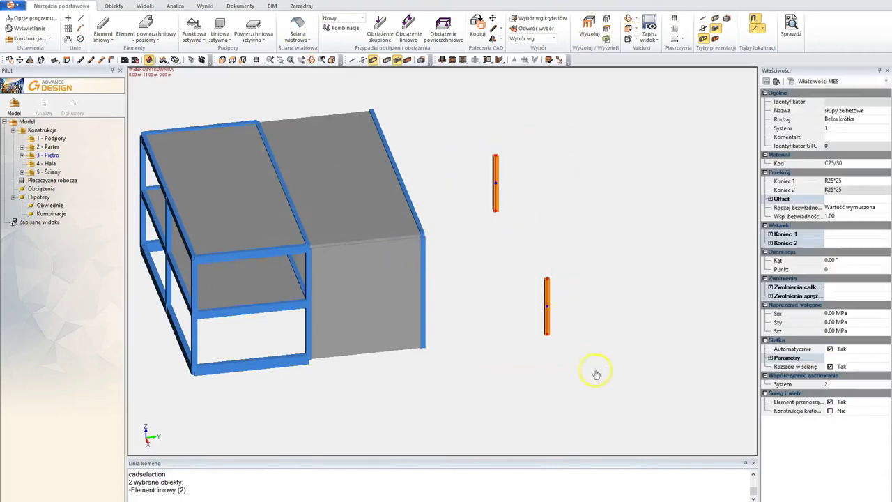
left_click(589, 24)
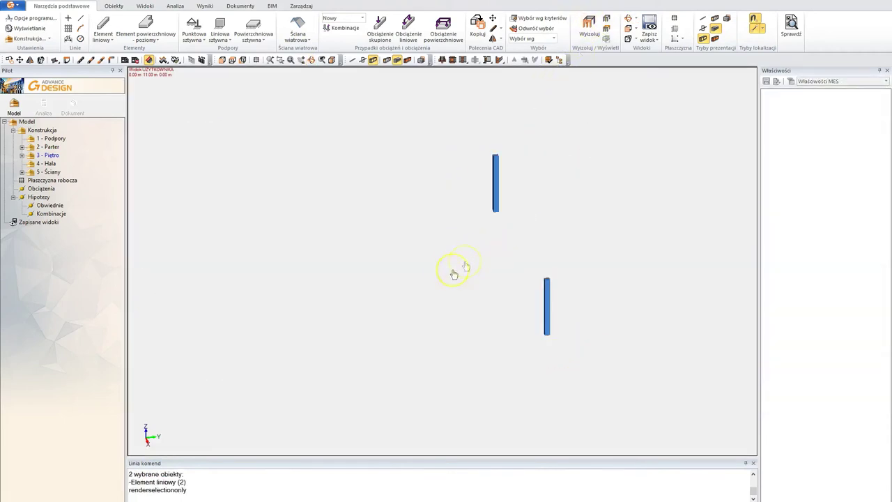
middle_click_drag(453, 273, 408, 268, "shift")
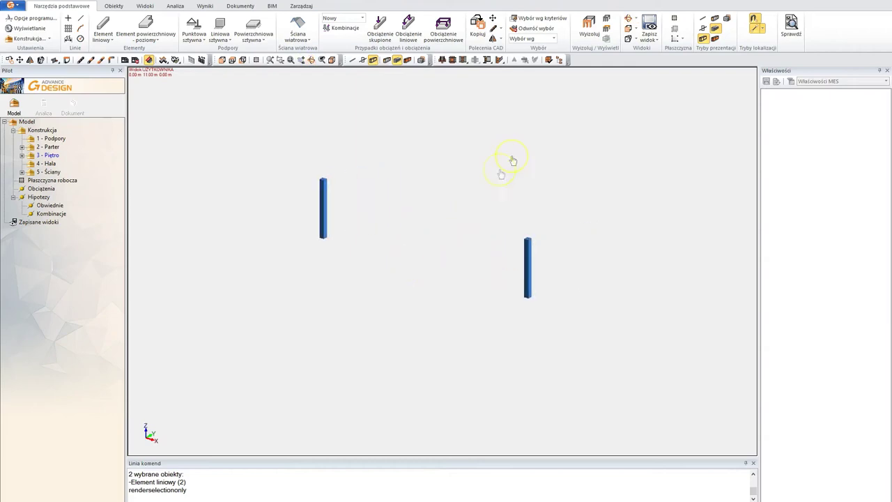
Define a vertical work plane by three points: origin at one column's base, OX through the other column's base, OY through the first column's top
left_click(683, 41)
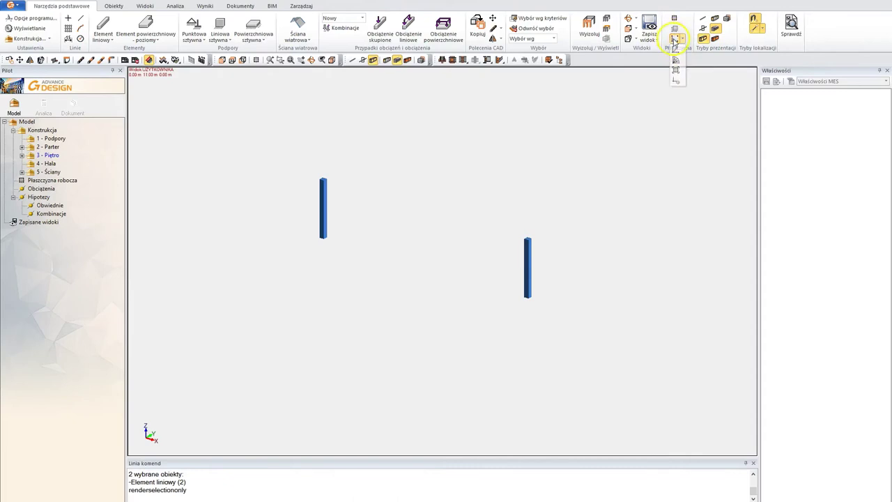
left_click(675, 40)
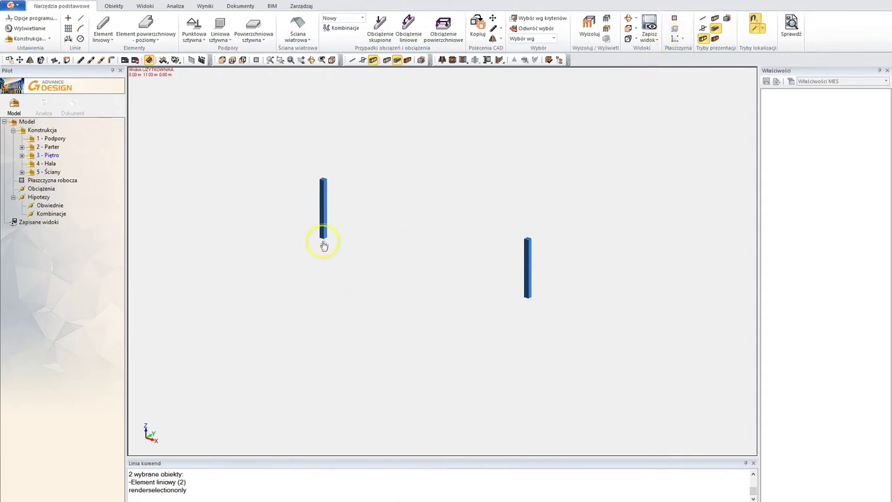
mouse_move(324, 242)
middle_click_drag(334, 267, 360, 273, "shift")
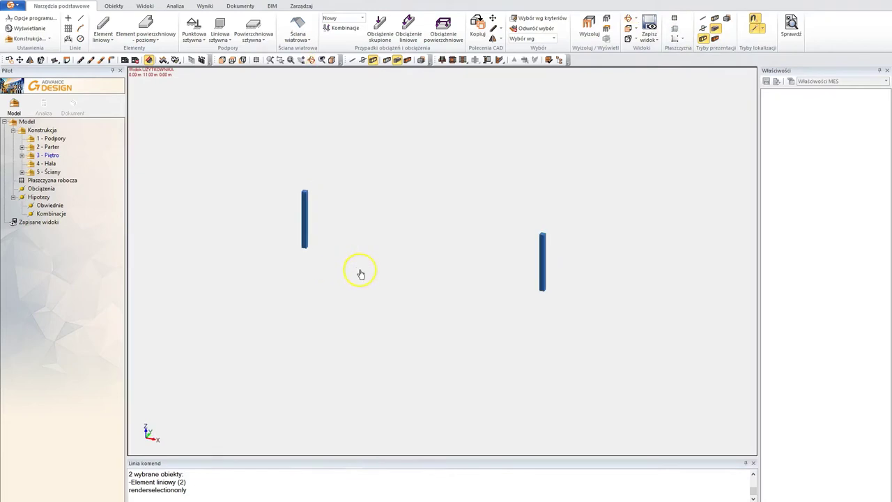
left_click(676, 40)
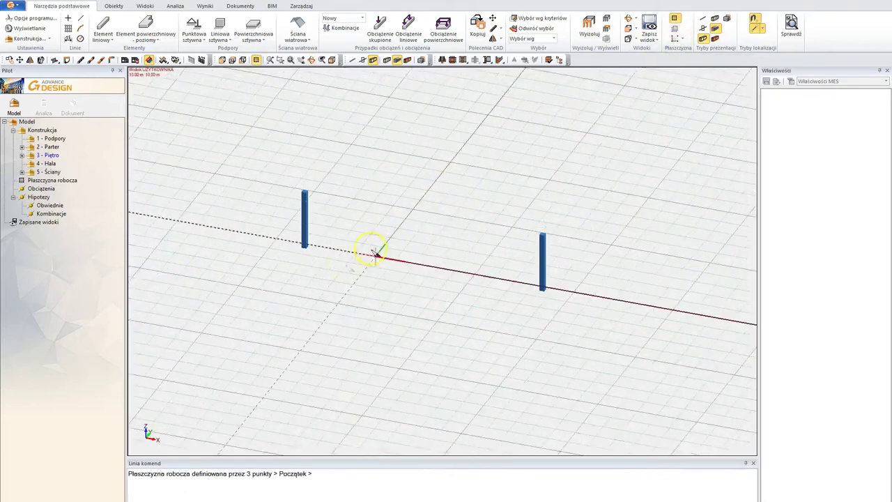
left_click(304, 245)
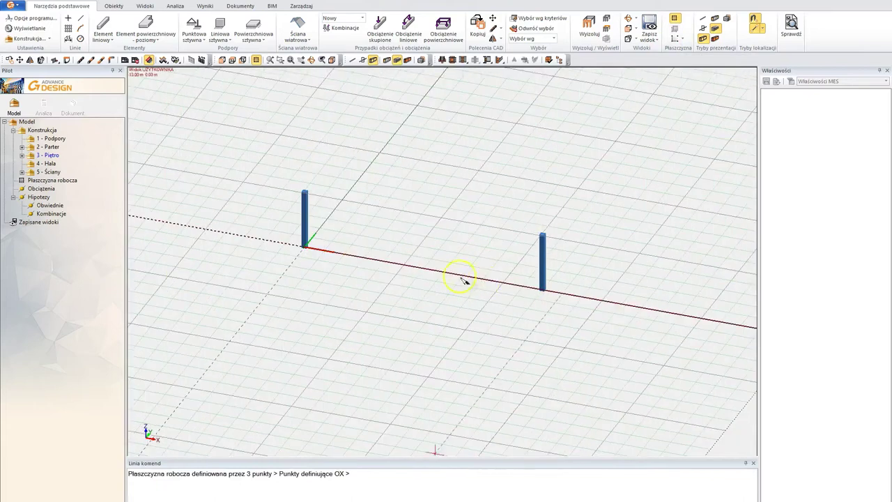
left_click(542, 290)
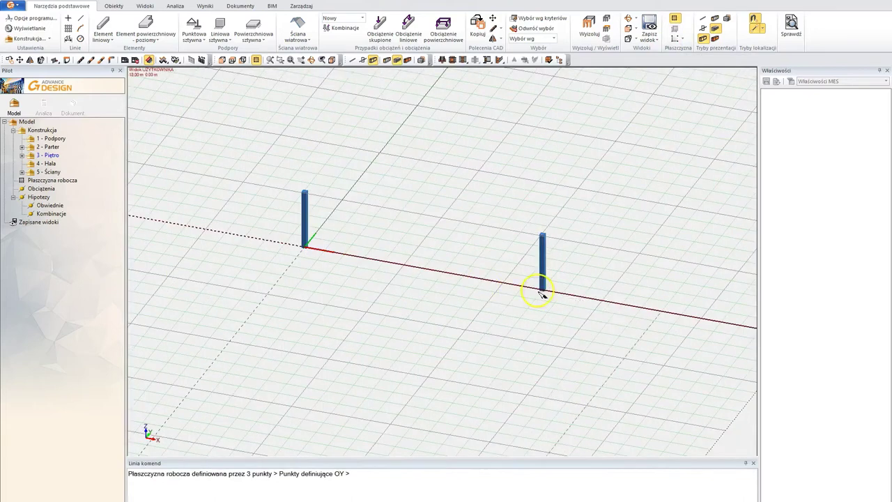
left_click(309, 199)
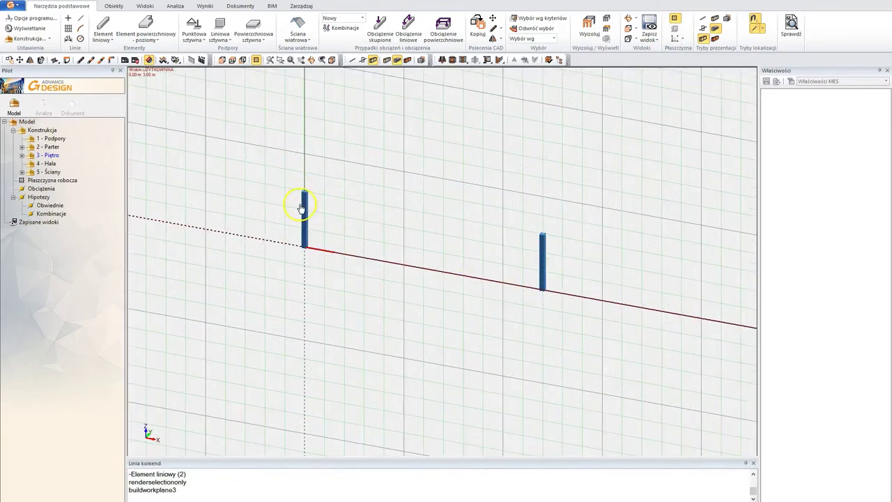
Examine the work plane along the two columns and display all elements of the structure again
scroll(365, 261, "down", 3)
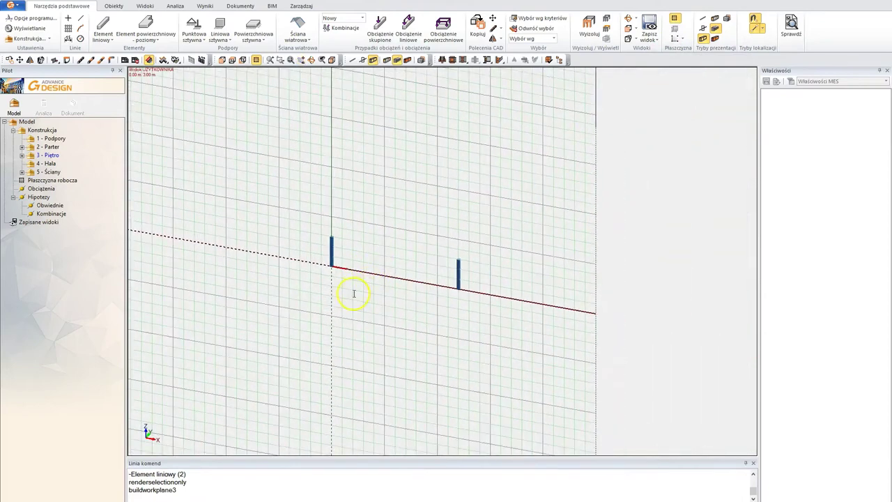
mouse_move(354, 293)
middle_mouse_down("shift")
mouse_move(369, 258)
mouse_move(418, 245)
mouse_move(391, 251)
mouse_move(370, 285)
mouse_move(343, 304)
middle_mouse_up("shift")
scroll(388, 284, "up", 5)
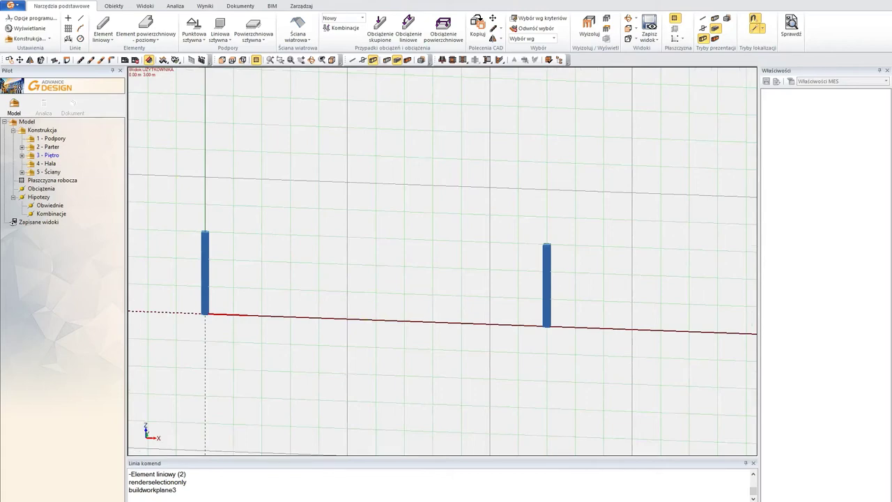
left_click(607, 20)
middle_click_drag(498, 279, 367, 258, "shift")
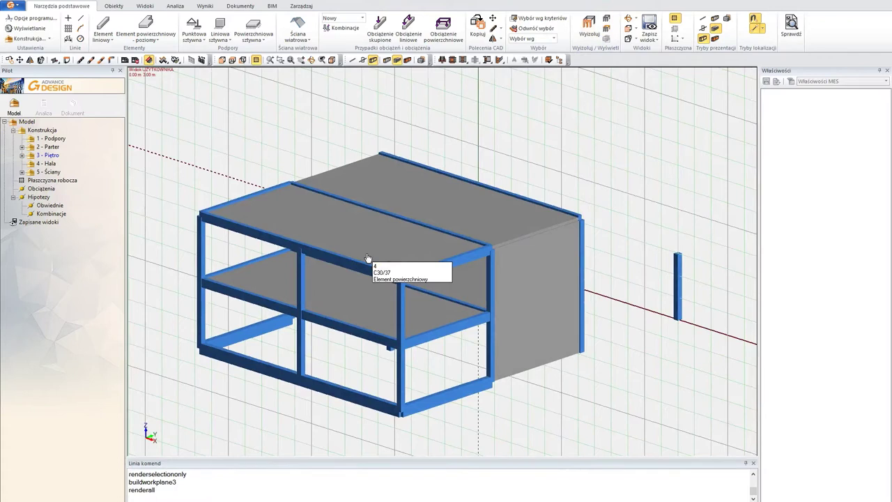
Measure the distance between the base and the roof level at the front corner column at X = 0, Y = 0
key("alt+d")
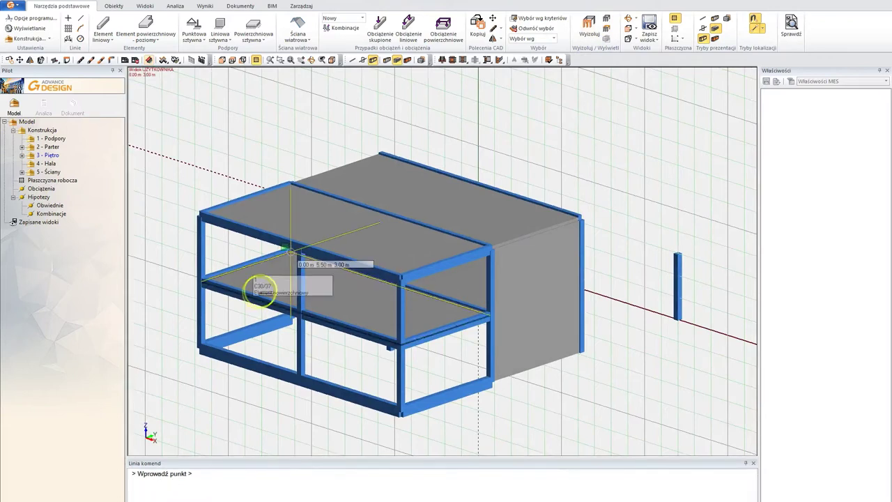
left_click(200, 346)
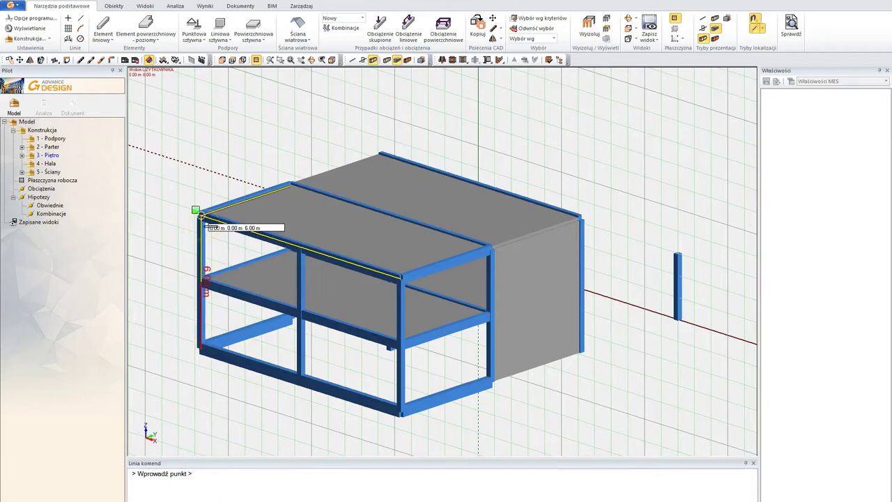
left_click(200, 220)
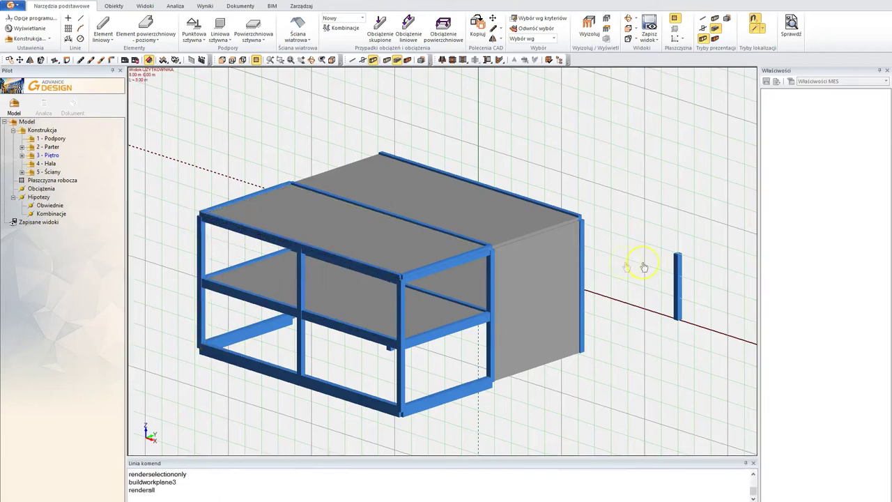
Select the two freestanding columns behind the building and rename both as "słupy stalowe"
middle_click_drag(706, 223, 674, 246)
left_click(620, 258)
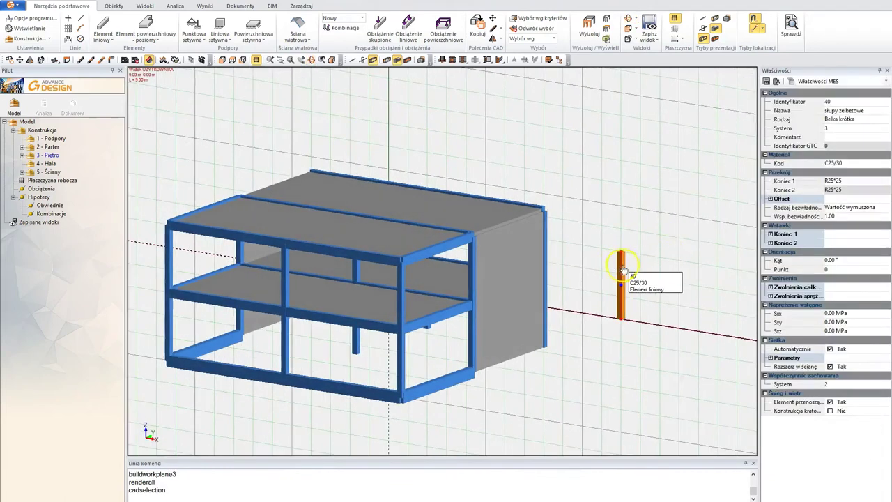
left_click_drag(621, 251, 623, 186)
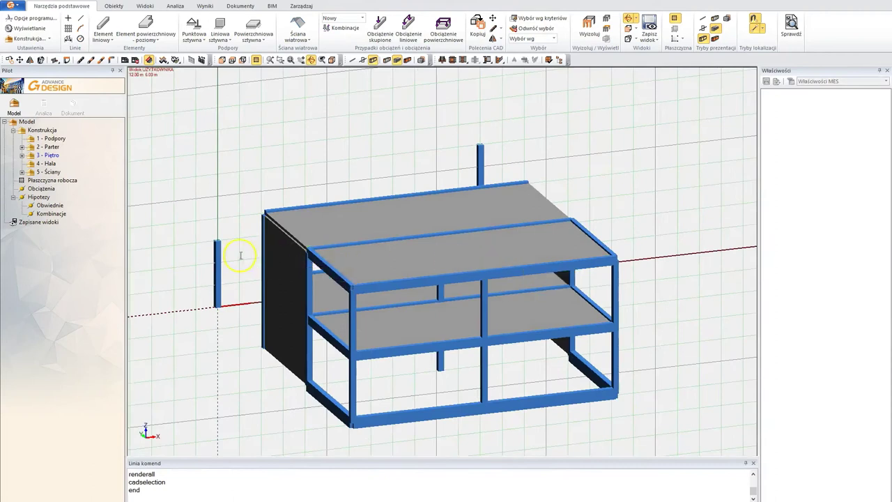
left_click(216, 248)
left_click_drag(215, 237, 219, 179)
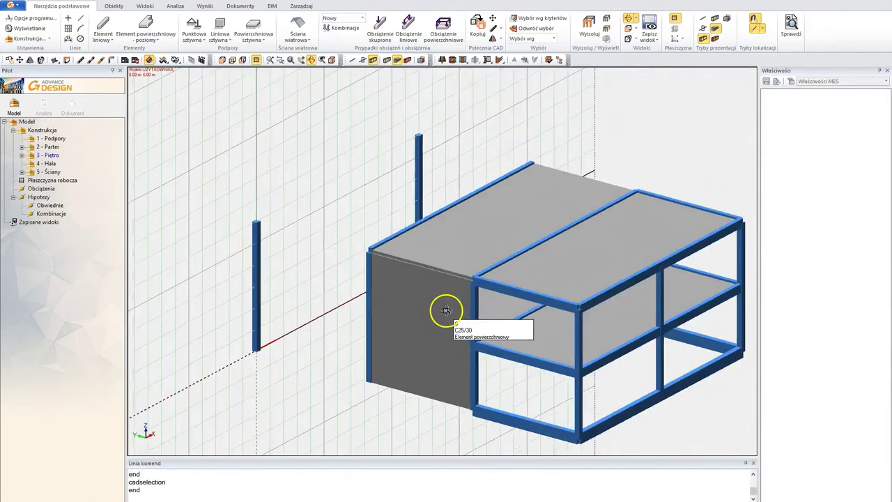
left_click(266, 268)
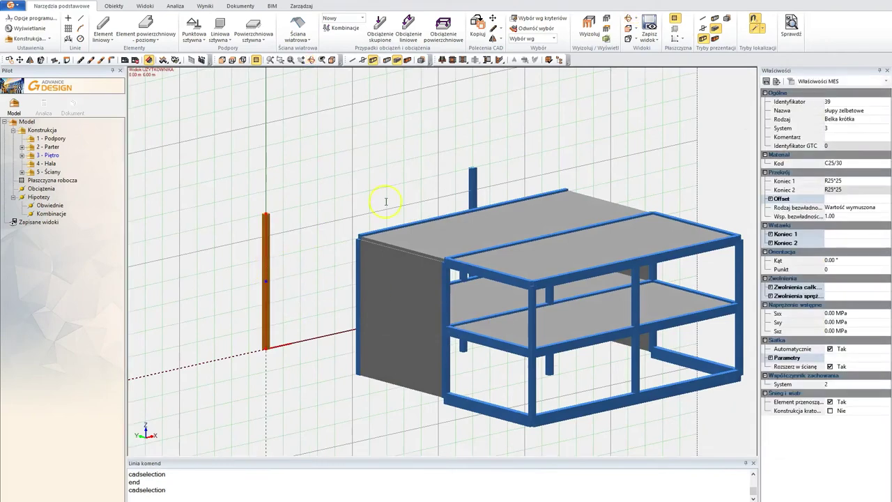
left_click(474, 174)
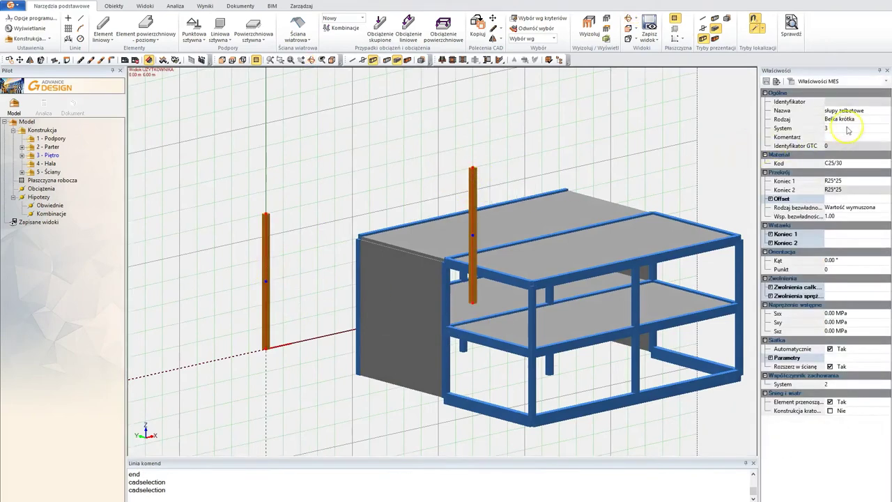
left_click(871, 110)
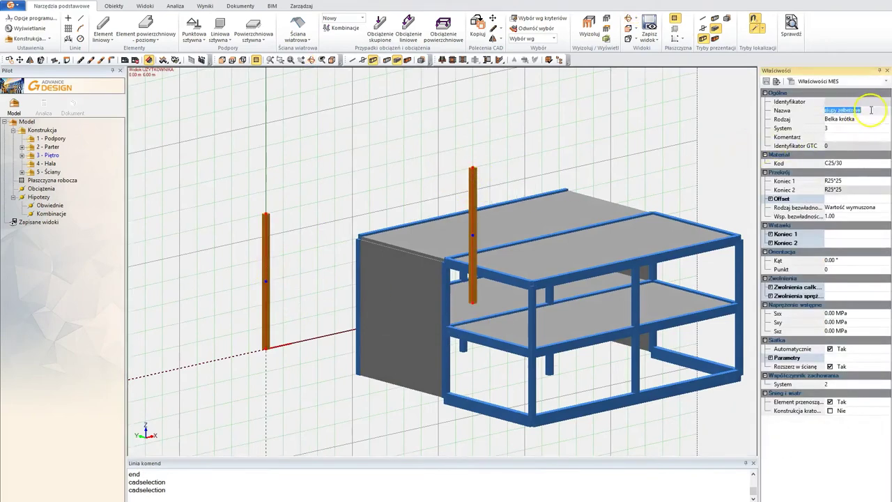
type("sta")
key("Return")
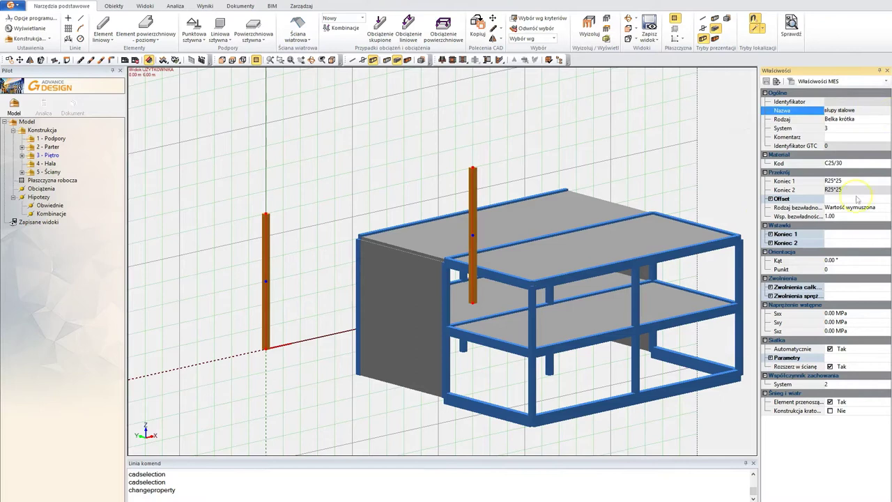
Set the material of the two selected columns to S235 steel
left_click(857, 163)
left_click(886, 165)
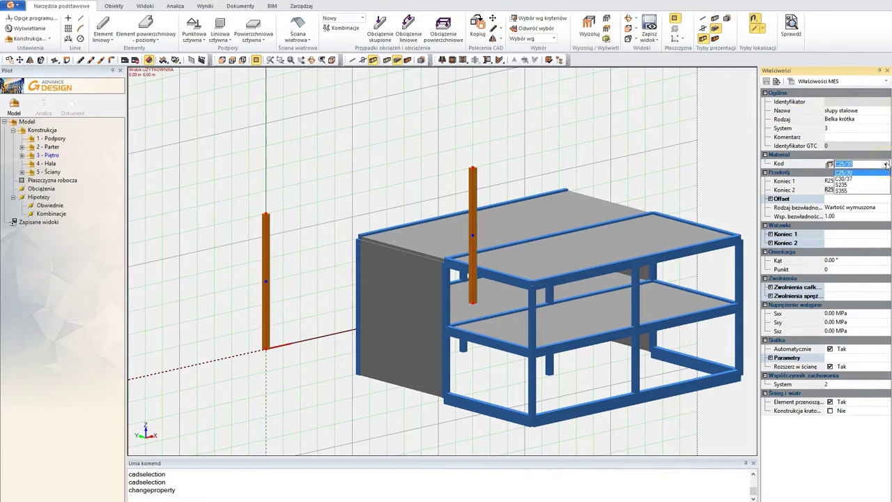
left_click(862, 184)
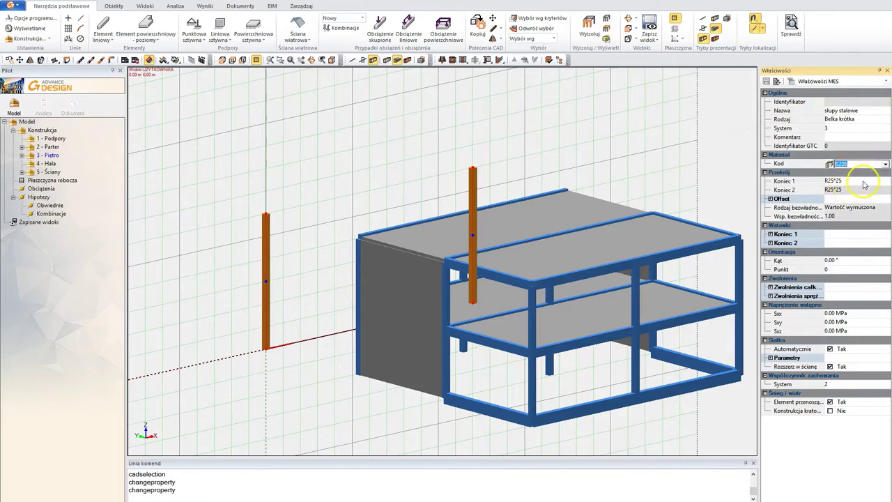
Assign the IPE360 cross-section from the IPE (PN-91/H-93419) group of the Profile Graitec library to both columns
left_click(864, 182)
left_click(886, 182)
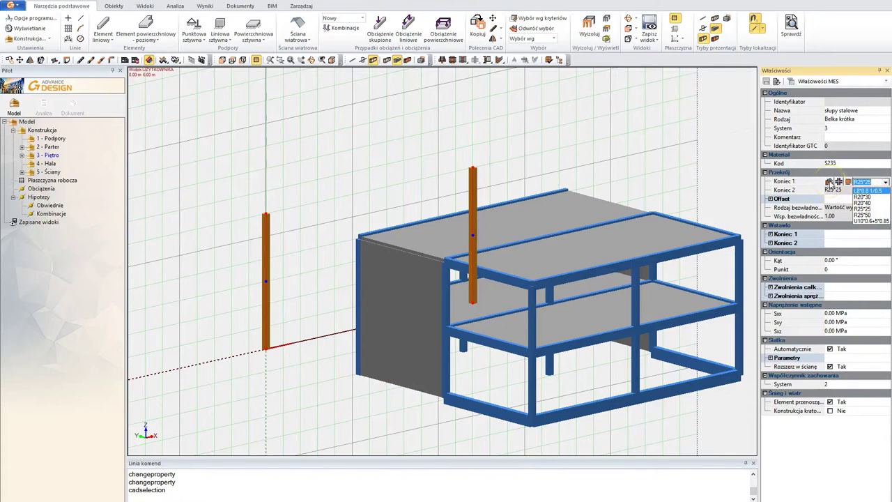
left_click(830, 183)
left_click(833, 183)
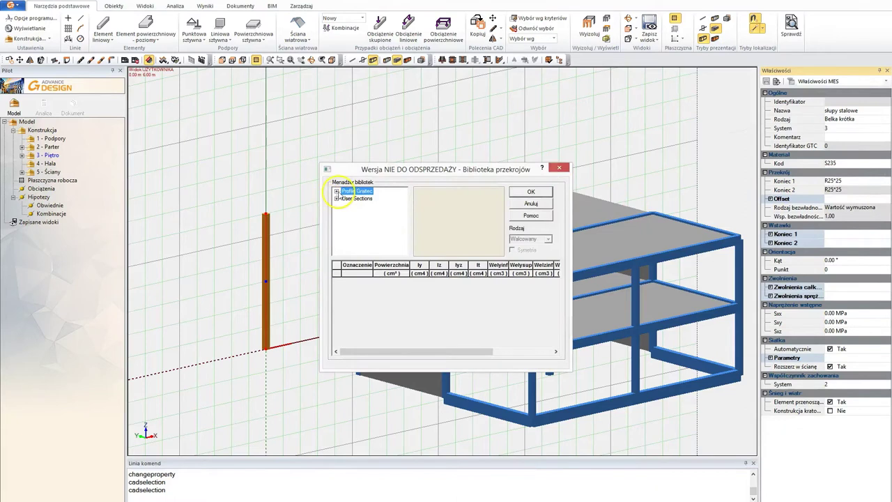
left_click(336, 191)
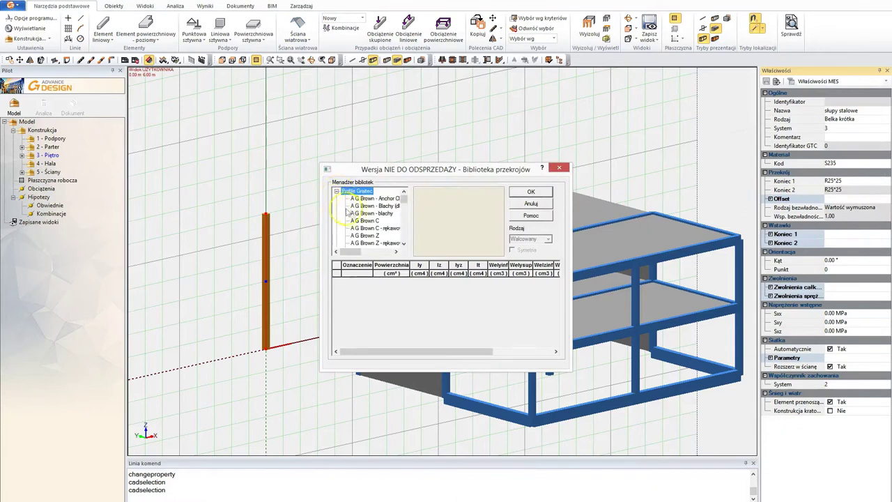
key("i")
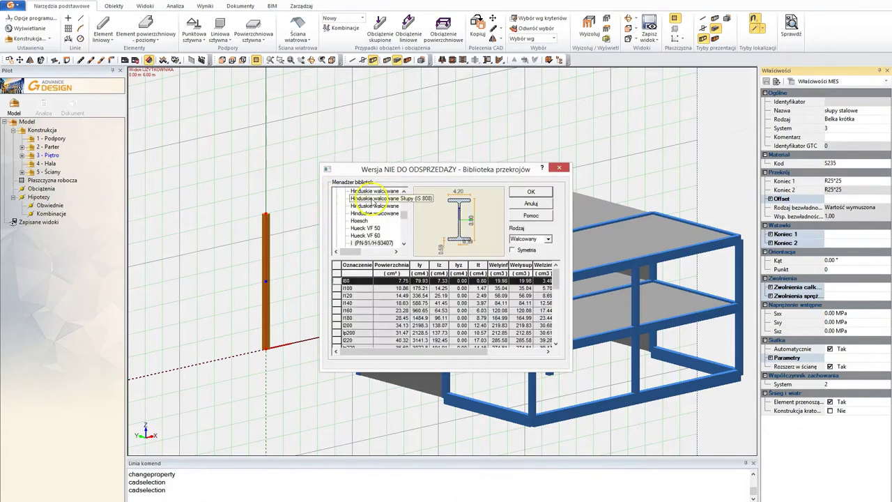
left_click(403, 243)
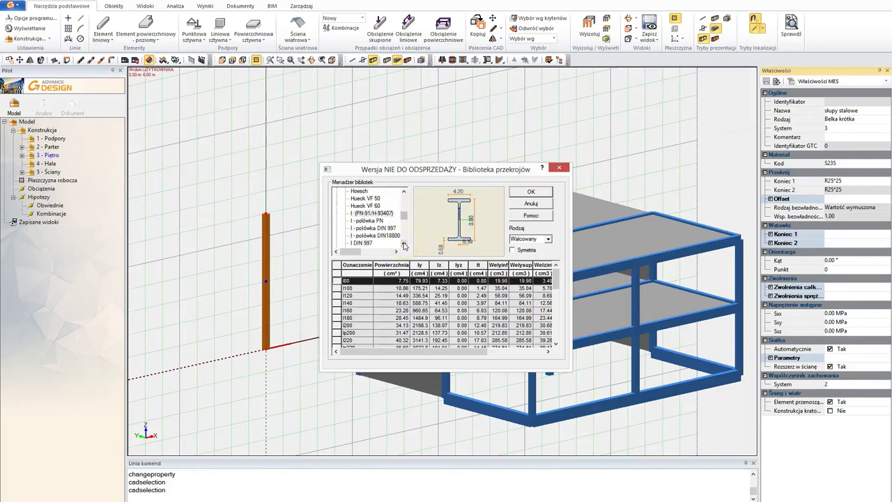
scroll(404, 244, "down", 8)
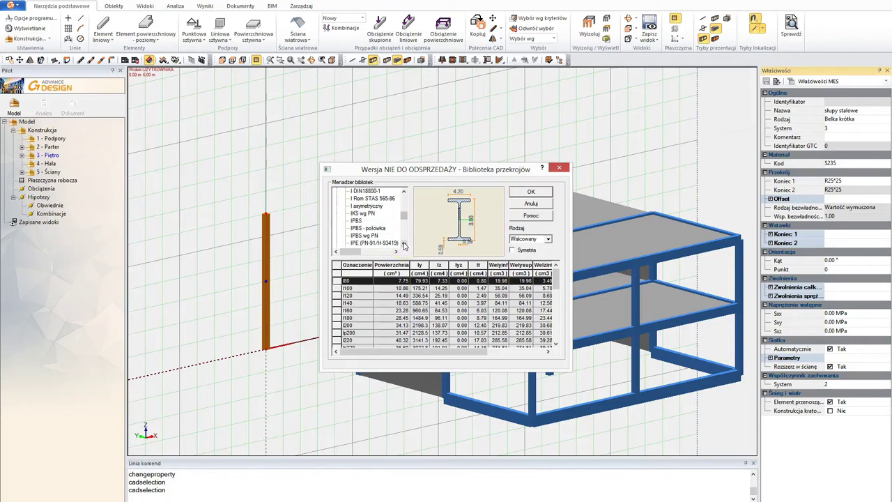
scroll(404, 245, "down", 2)
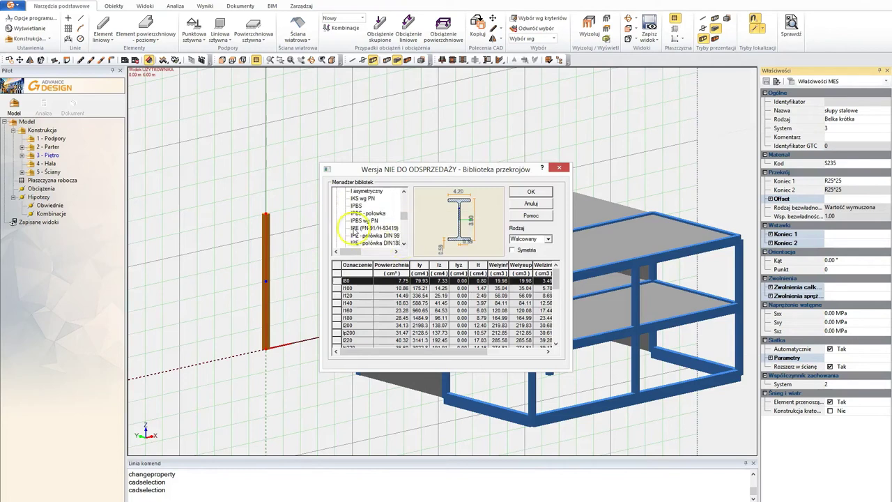
left_click(374, 228)
scroll(554, 289, "down", 2)
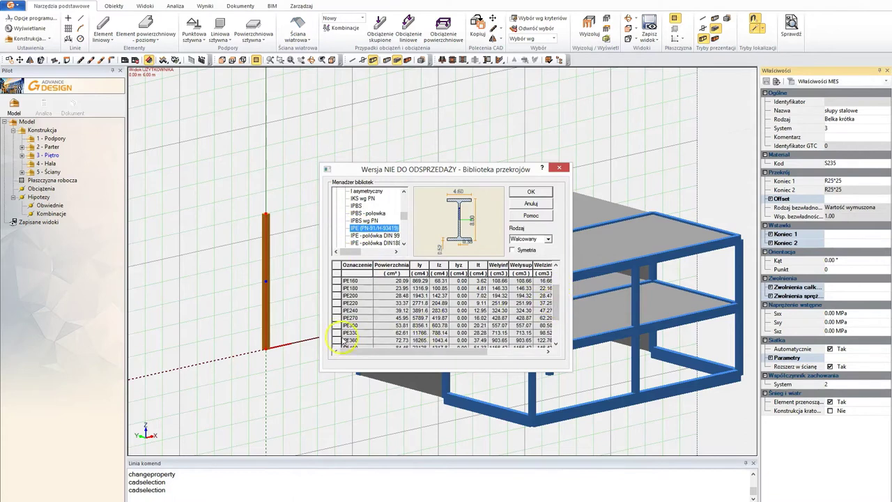
left_click(337, 340)
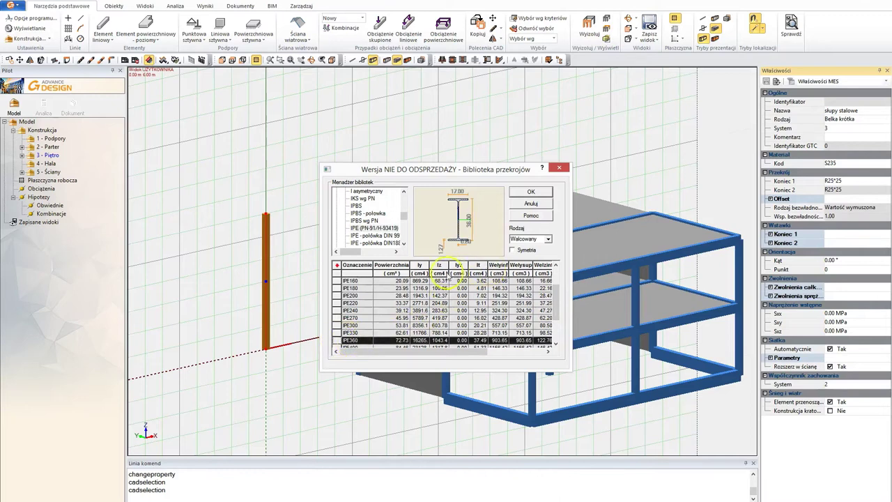
left_click(532, 194)
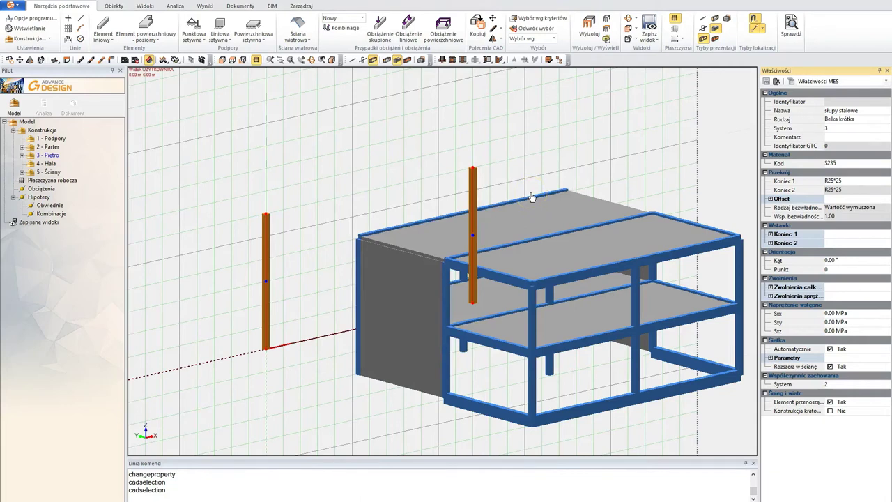
middle_click_drag(320, 219, 341, 217)
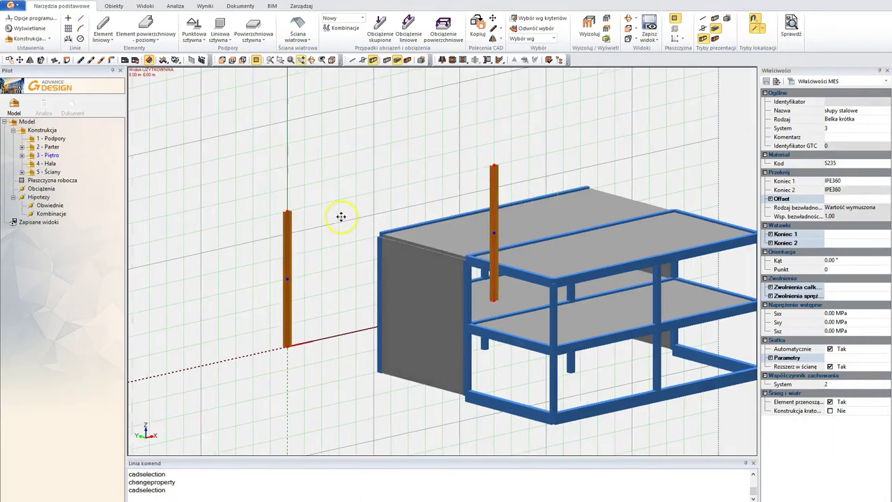
key("Escape")
Move the two steel columns from the Piętro subsystem to the Hala subsystem
scroll(306, 227, "up", 5)
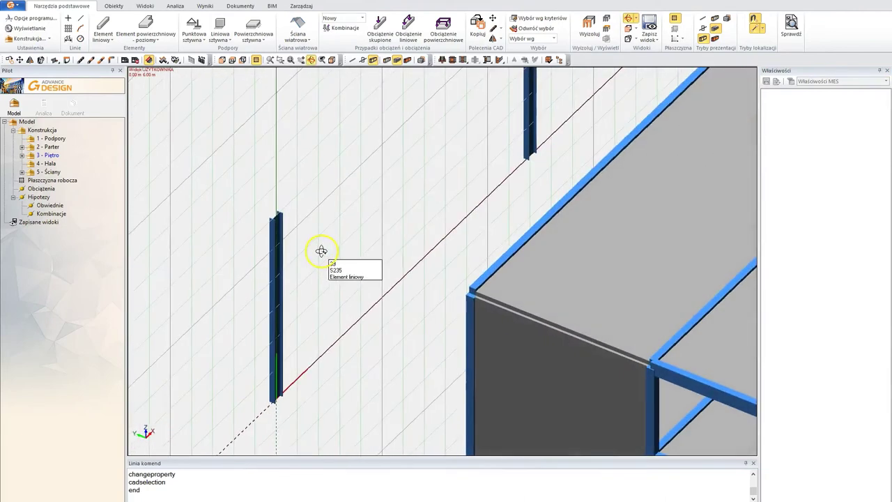
middle_click_drag(404, 217, 372, 259)
scroll(398, 285, "down", 4)
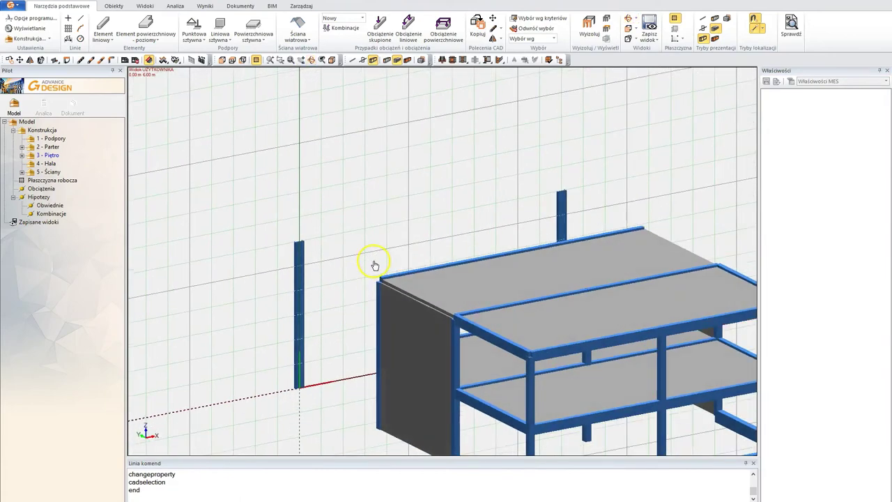
left_click(49, 155)
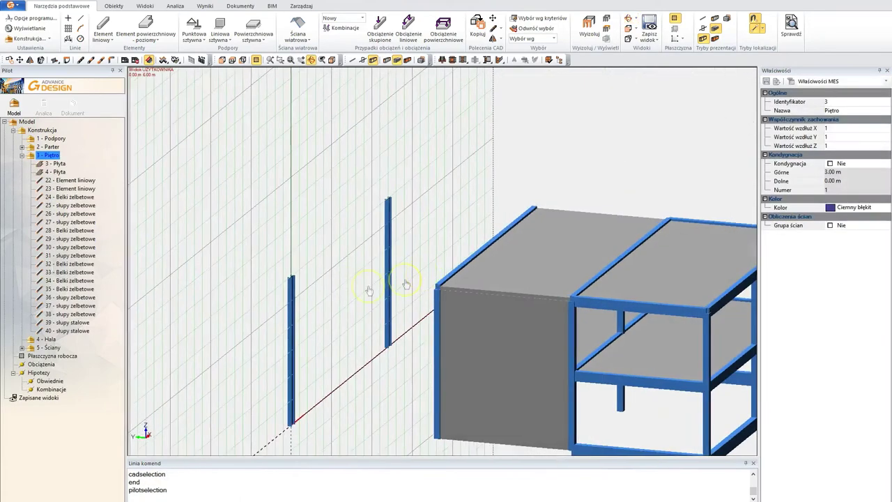
left_click(292, 293)
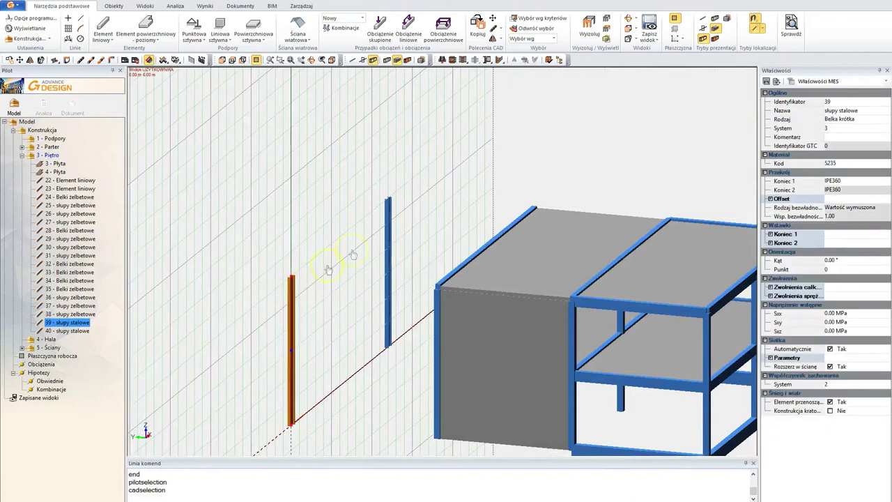
left_click(390, 208)
left_click_drag(81, 332, 49, 340)
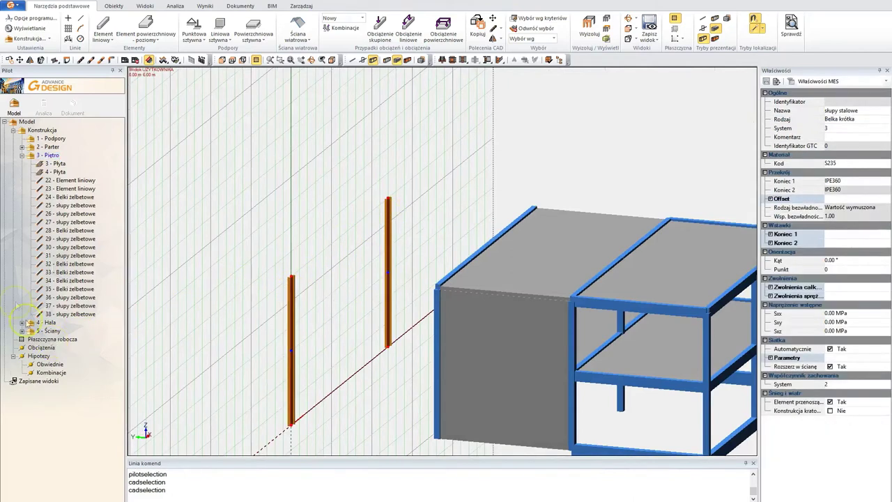
left_click(22, 155)
Hide the Parter, Piętro and Ściany subsystems so only the steel columns of Hala stay displayed
left_click(31, 155)
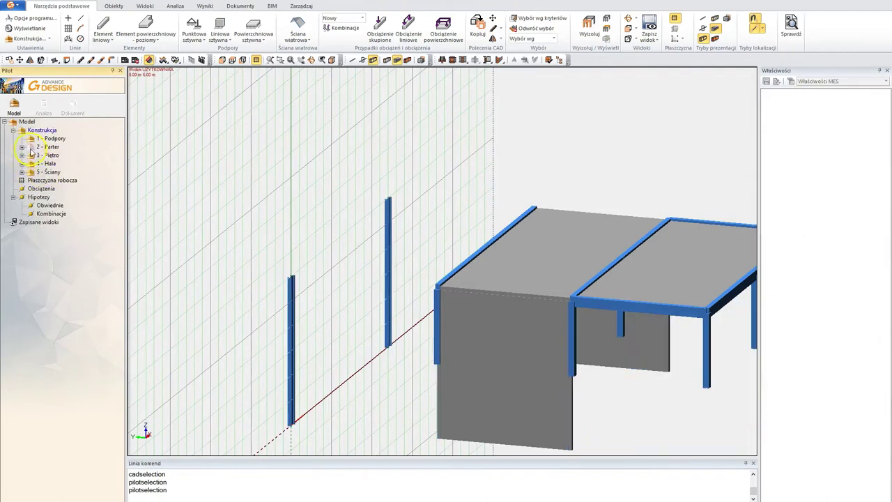
left_click(31, 163)
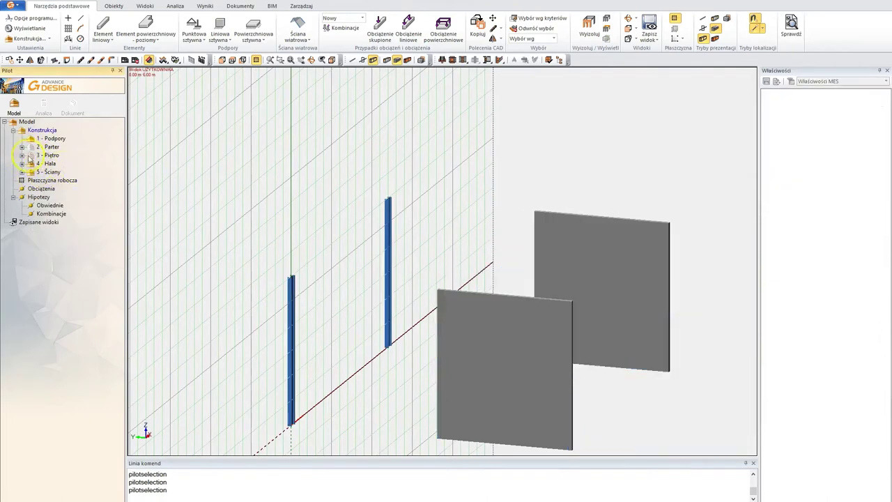
left_click(31, 172)
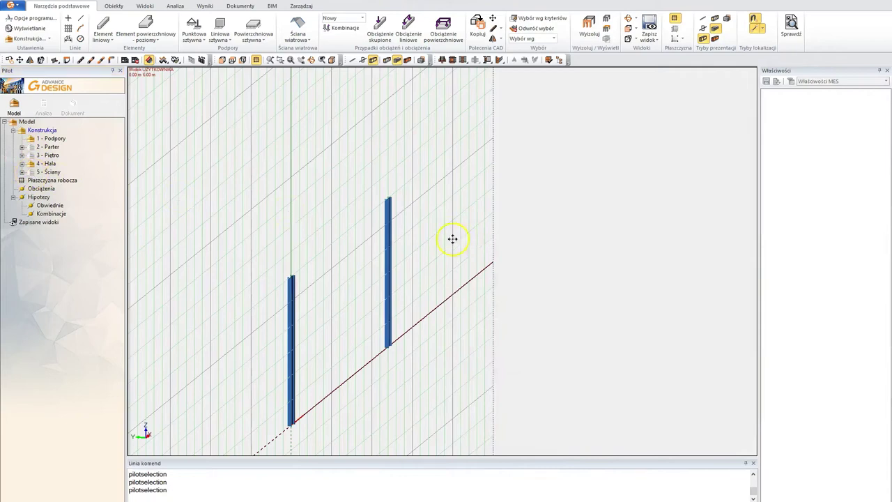
Start a new linear element facing the two columns, with S235 steel and the IPE360 cross-section
middle_click_drag(452, 239, 505, 227)
middle_click_drag(516, 261, 361, 231, "shift")
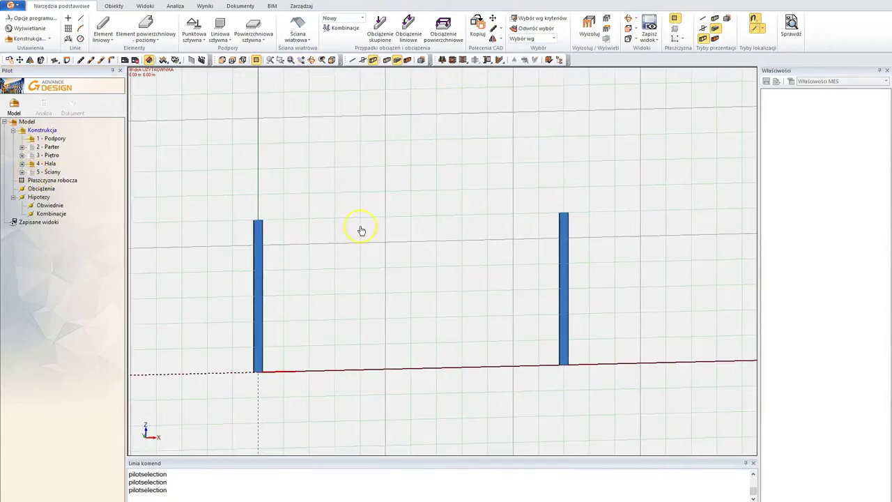
left_click(103, 29)
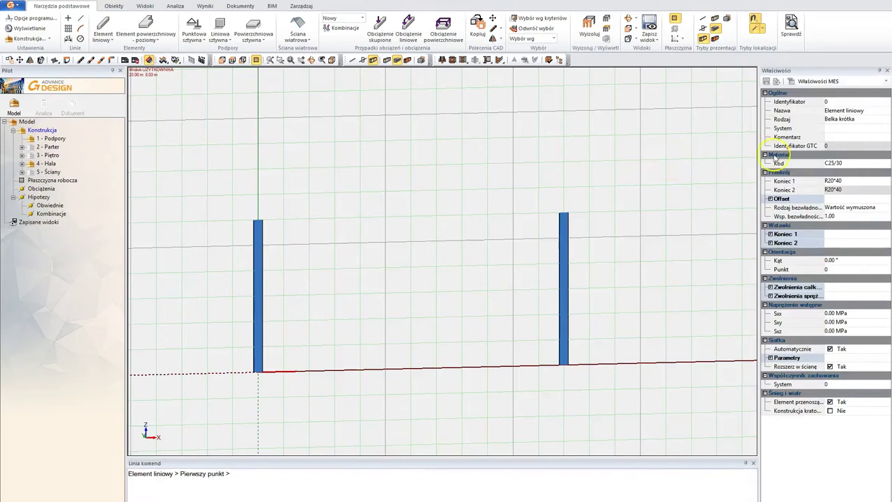
left_click(864, 164)
left_click(886, 163)
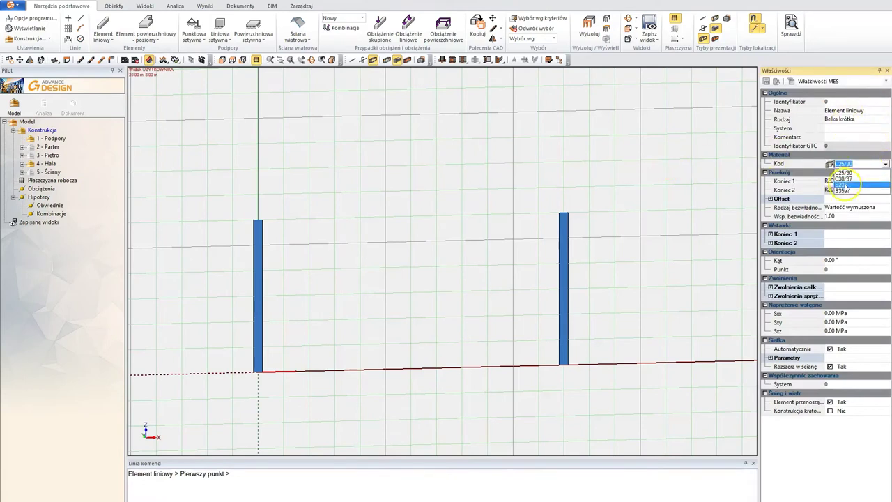
left_click(843, 185)
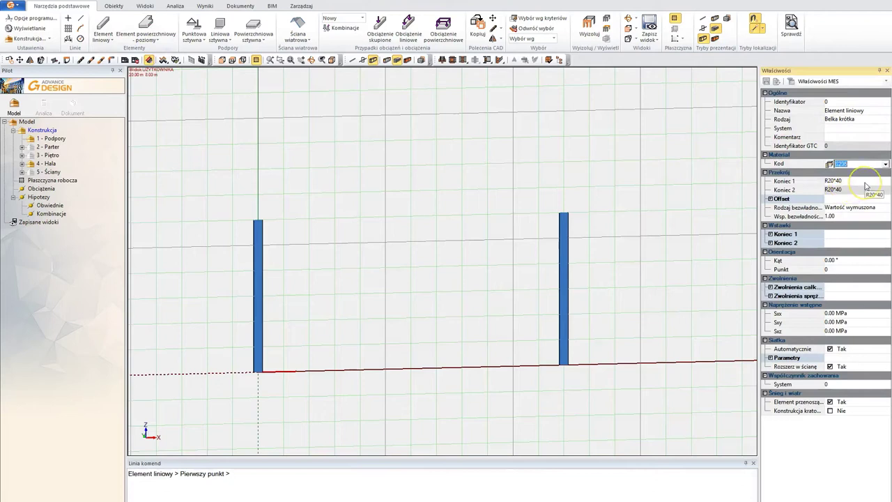
left_click(866, 182)
left_click(885, 182)
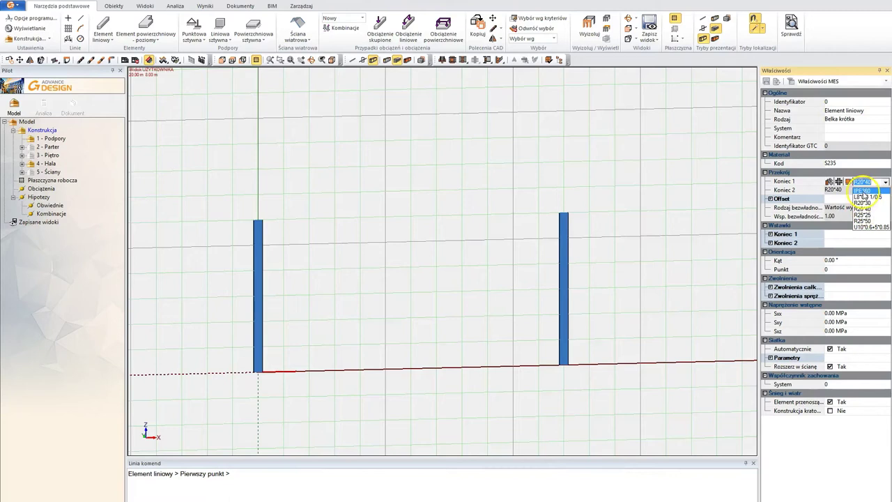
left_click(863, 192)
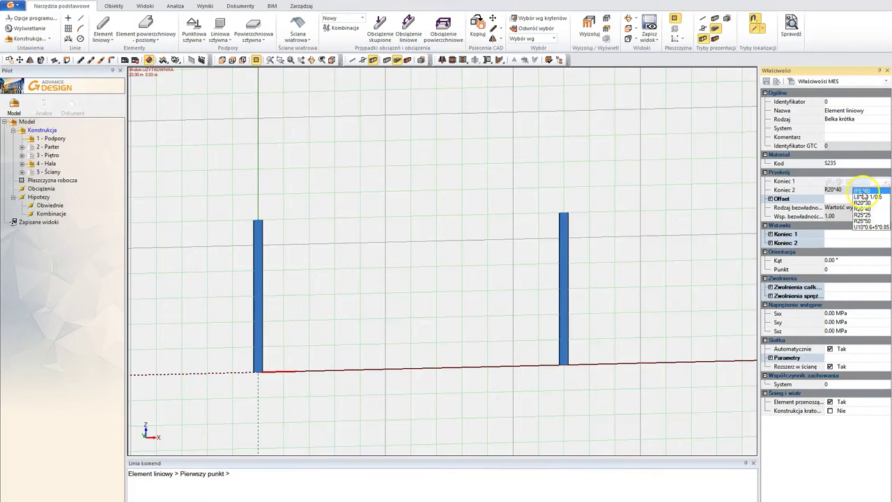
Draw two roof beams from the tops of the columns to a ridge midway between them at a height of 7 m
left_click(265, 222)
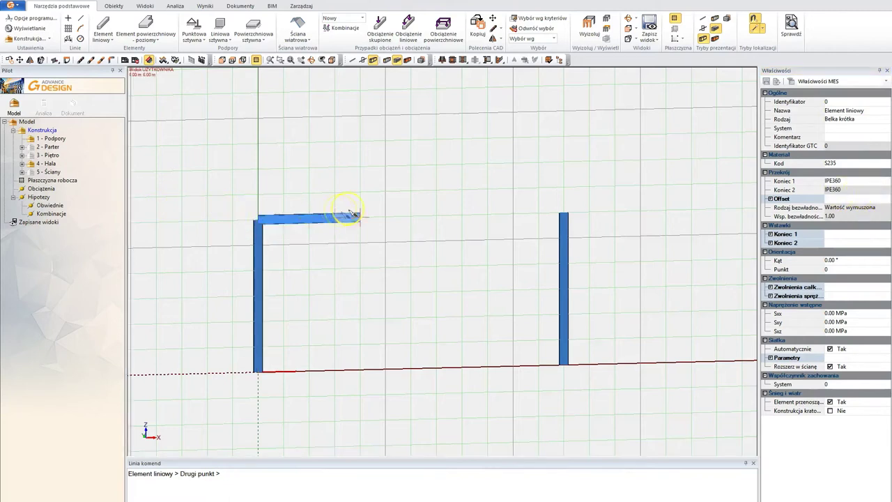
left_click(411, 191)
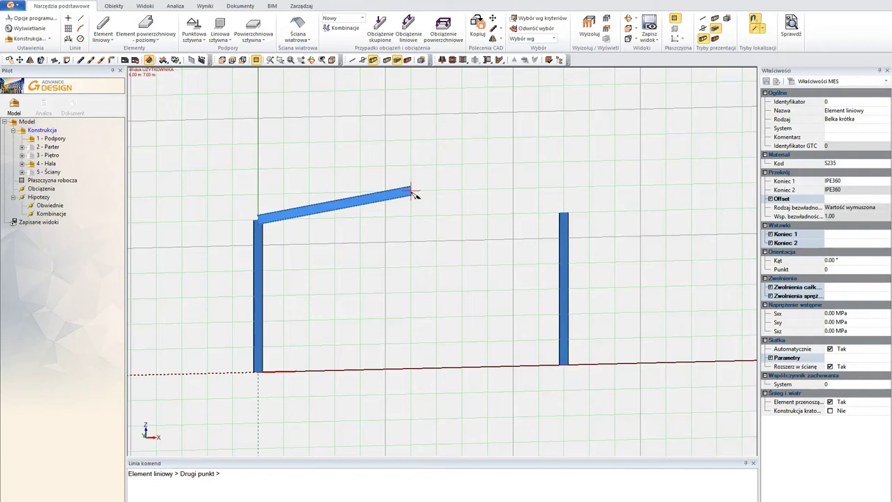
left_click(563, 209)
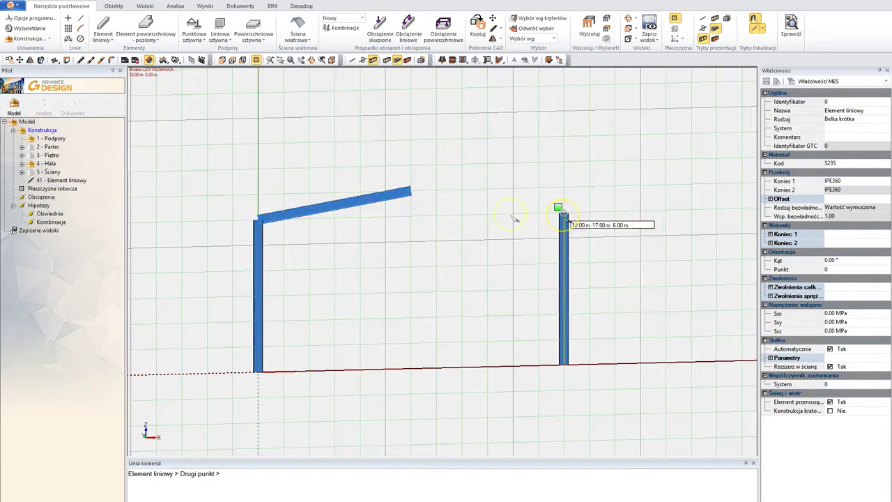
left_click(413, 193)
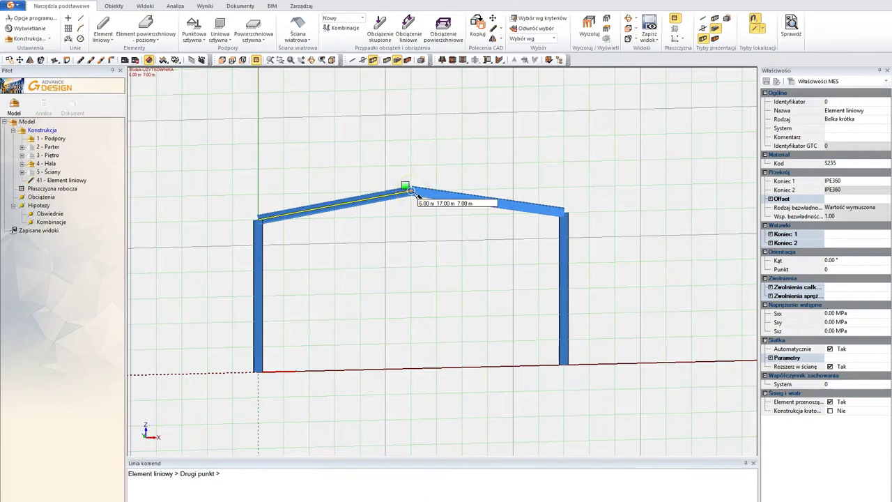
left_click(410, 190)
key("Escape")
scroll(366, 199, "up", 1)
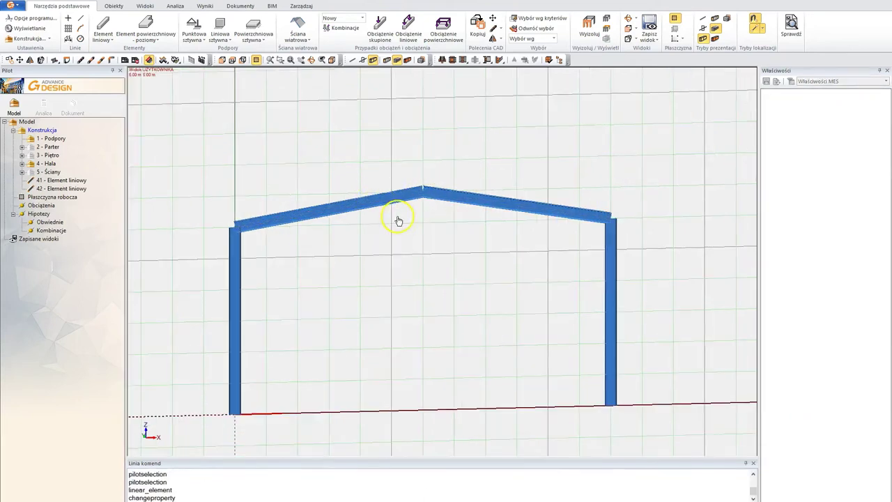
Show the frame in front view and select both roof beams
middle_click_drag(398, 217, 430, 229, "shift")
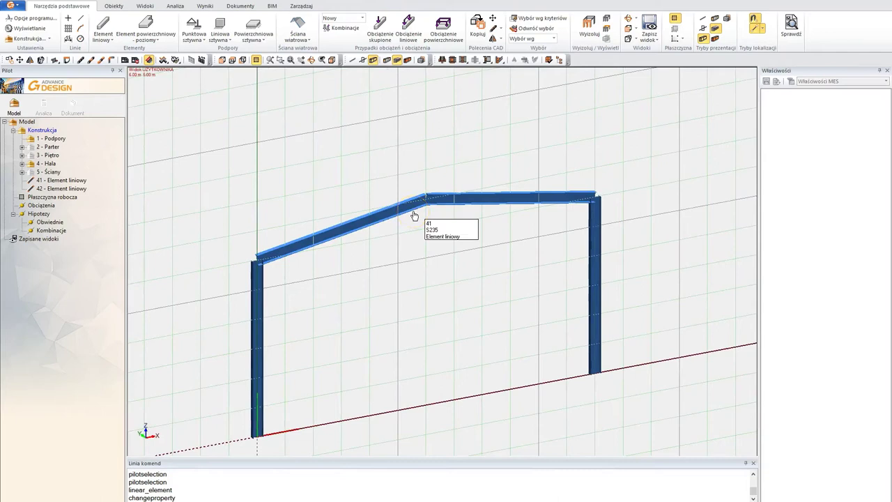
key("alt+1")
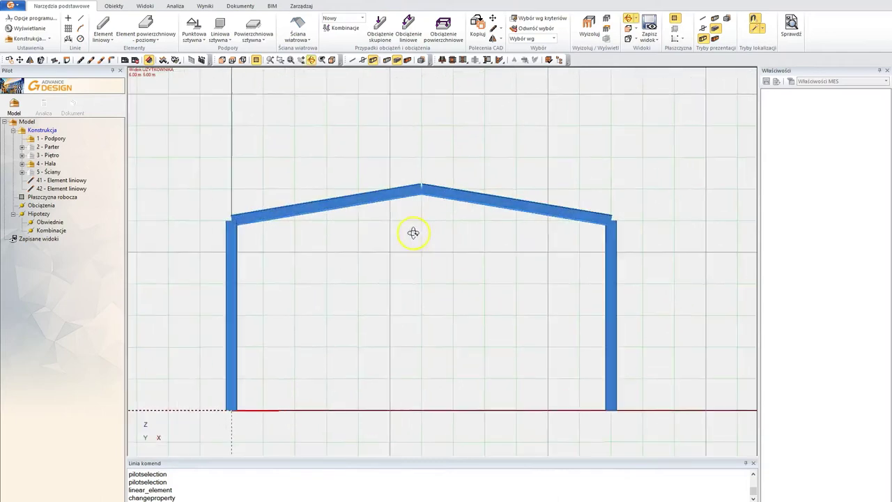
middle_click_drag(440, 273, 442, 265)
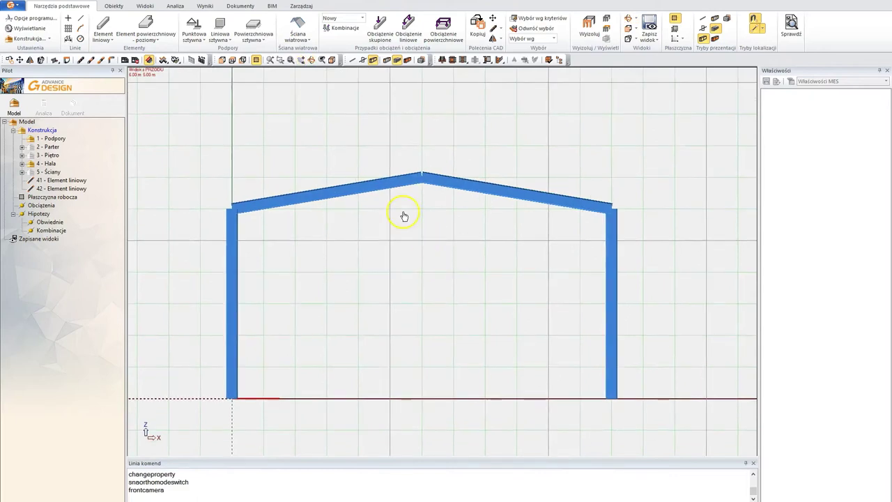
left_click(359, 187)
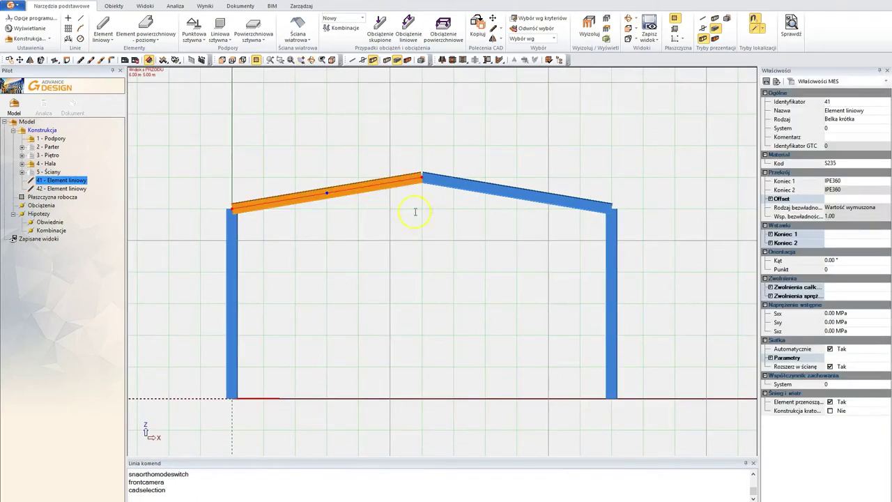
left_click(498, 197, "ctrl")
left_click_drag(759, 97, 739, 108)
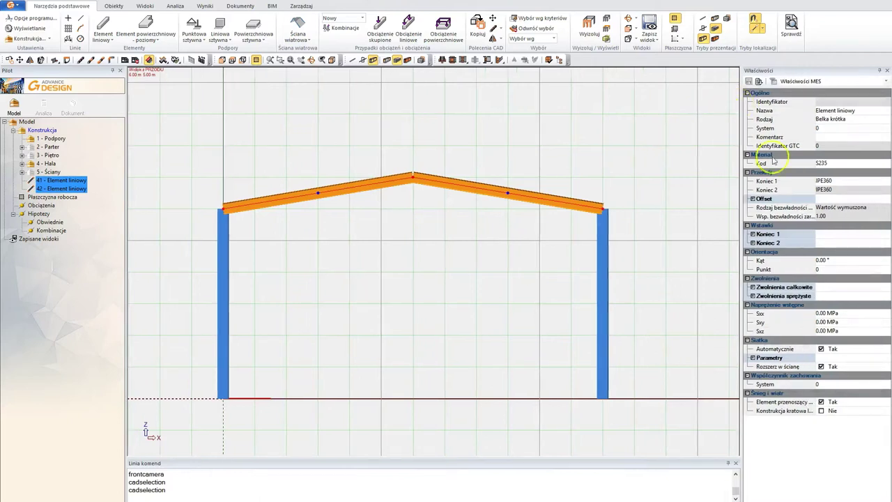
Try the (0,z+) cross-section offset on both roof beams and return it to (0,0)
left_click(753, 200)
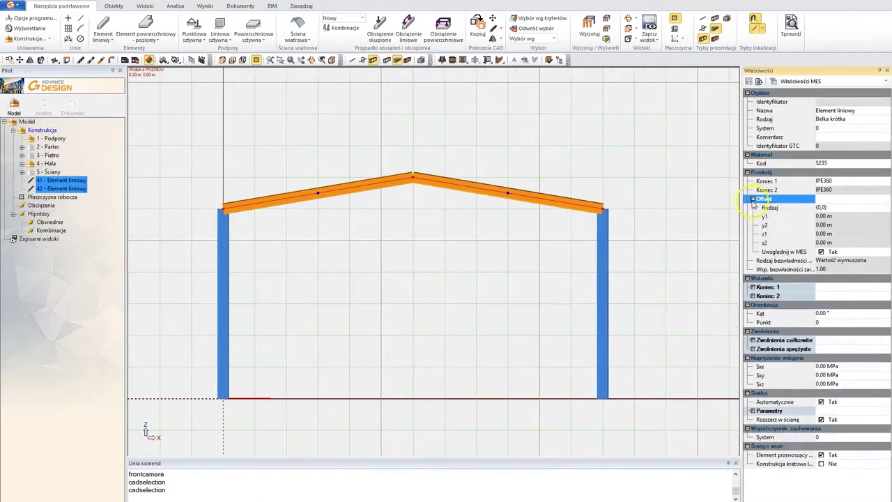
left_click(868, 208)
left_click(886, 208)
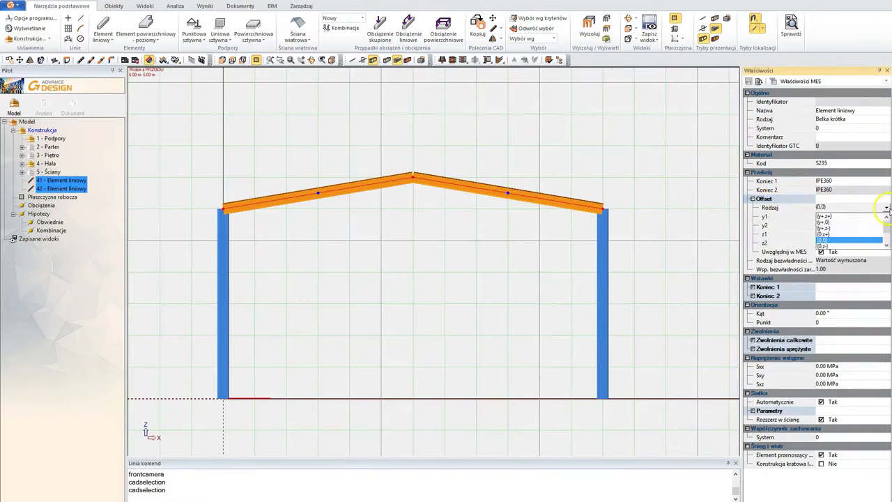
left_click(829, 234)
left_click(886, 208)
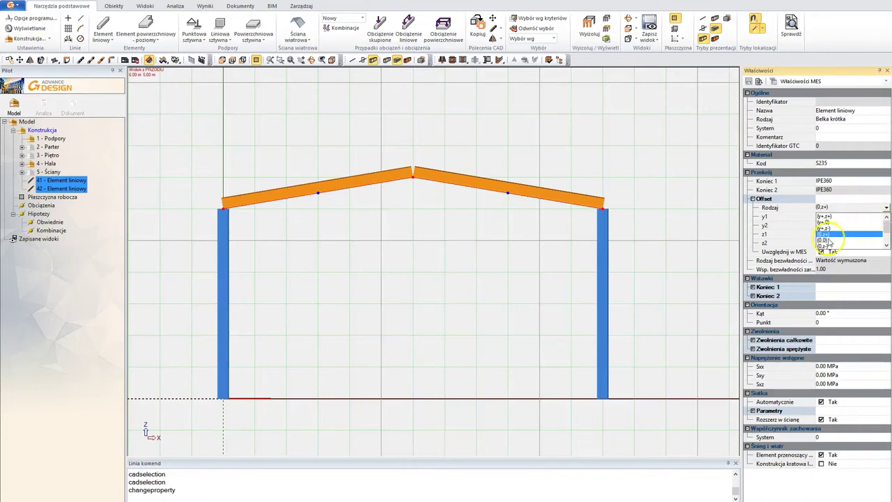
left_click(833, 240)
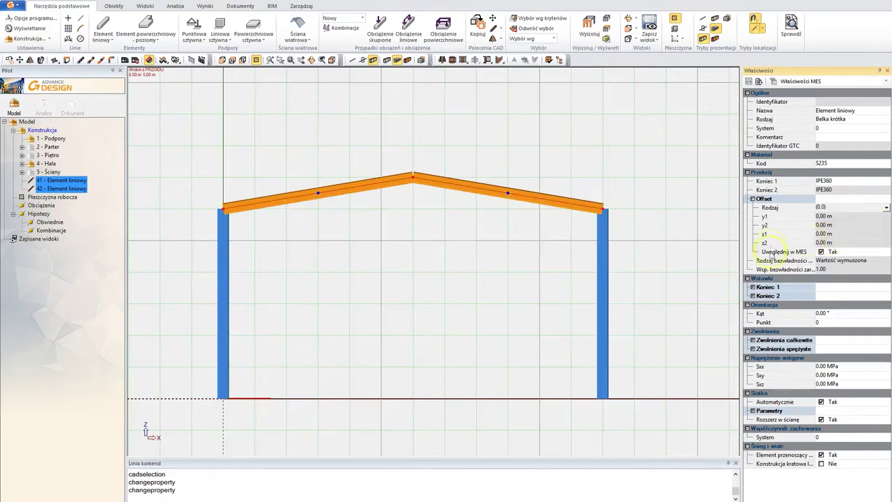
Add haunches at end 1 (Koniec 1) of both roof beams with the position set to z-
left_click(748, 172)
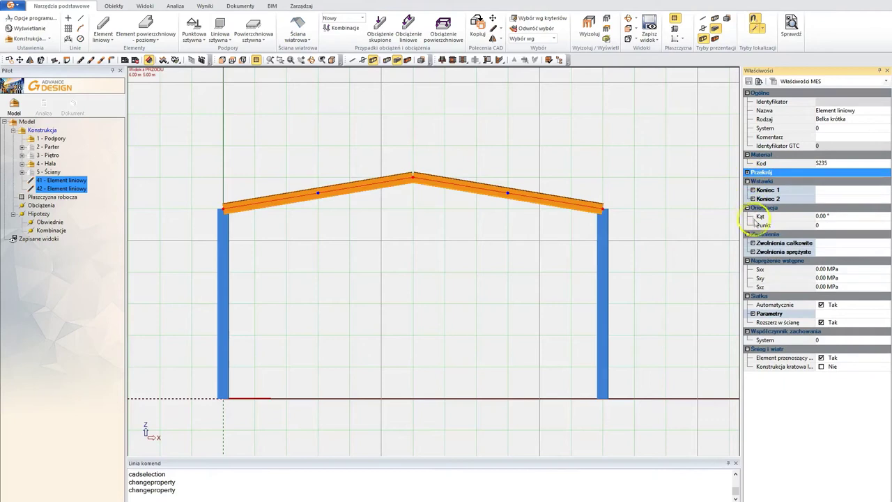
left_click(753, 190)
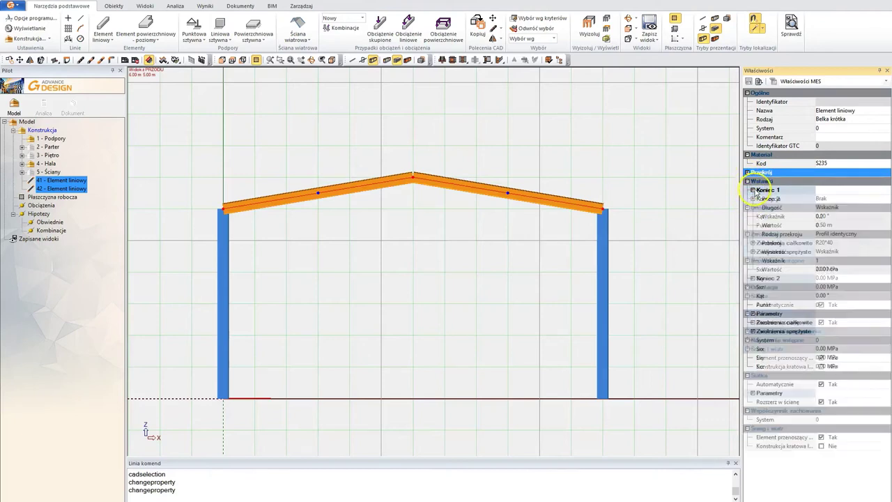
left_click(854, 199)
left_click(887, 200)
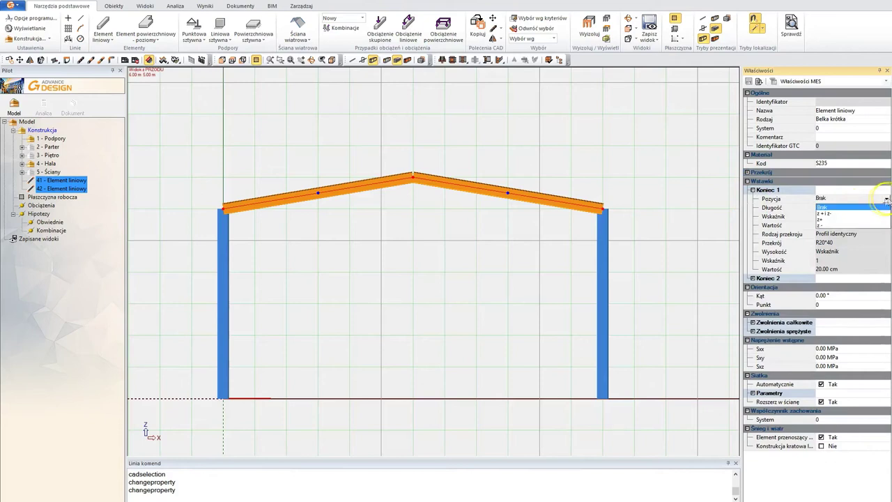
left_click(822, 224)
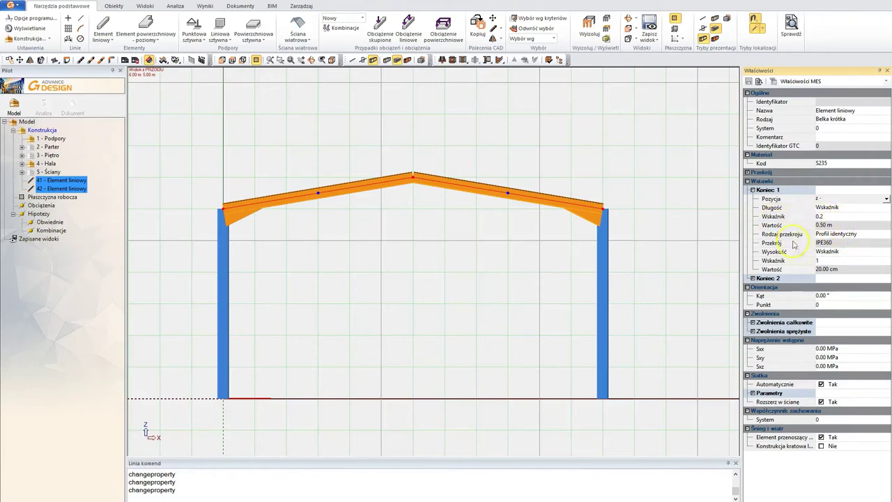
Set the height ratio (Wskaźnik) of the end 1 haunches to 0.8, keeping the identical profile type
left_click(837, 235)
left_click(887, 234)
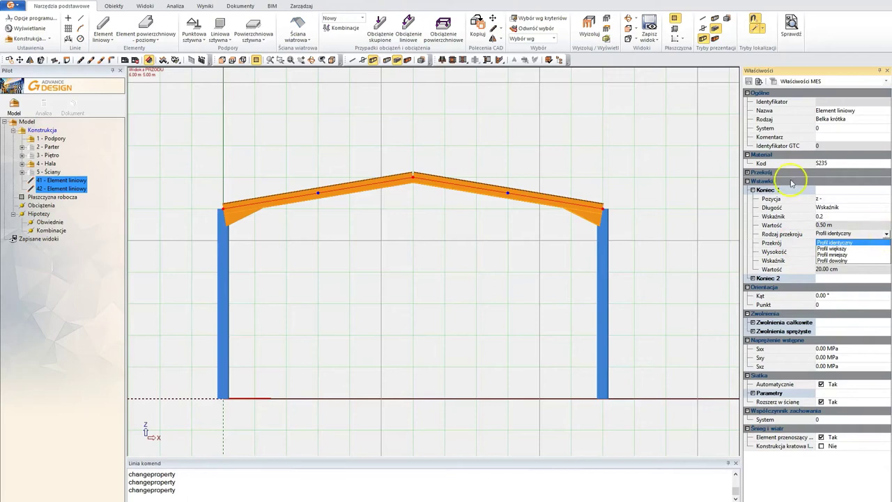
left_click(588, 219)
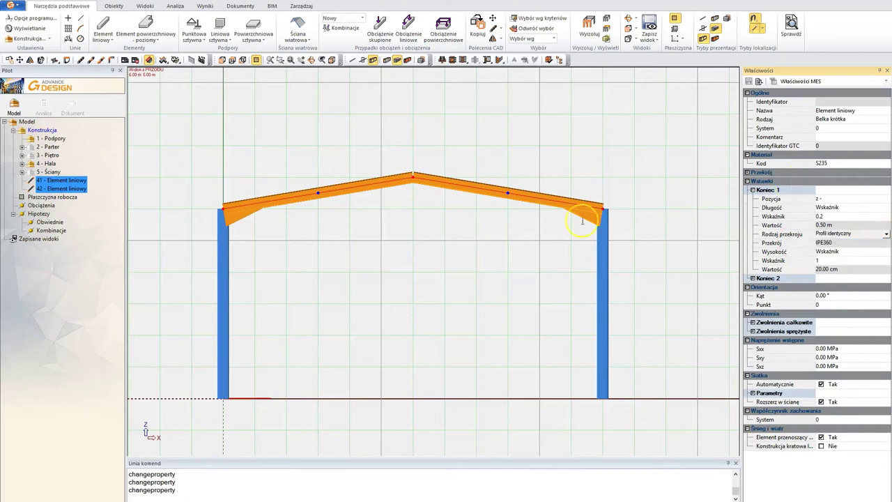
left_click(831, 260)
type("0.8")
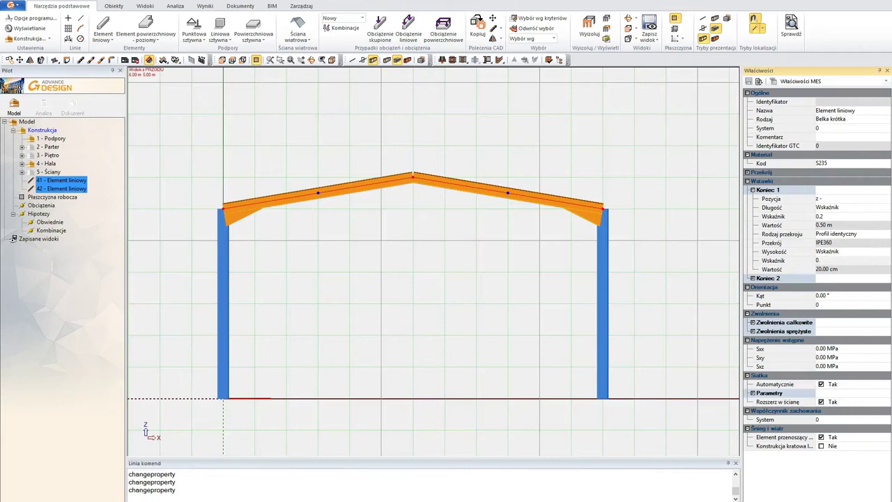
left_click(774, 260)
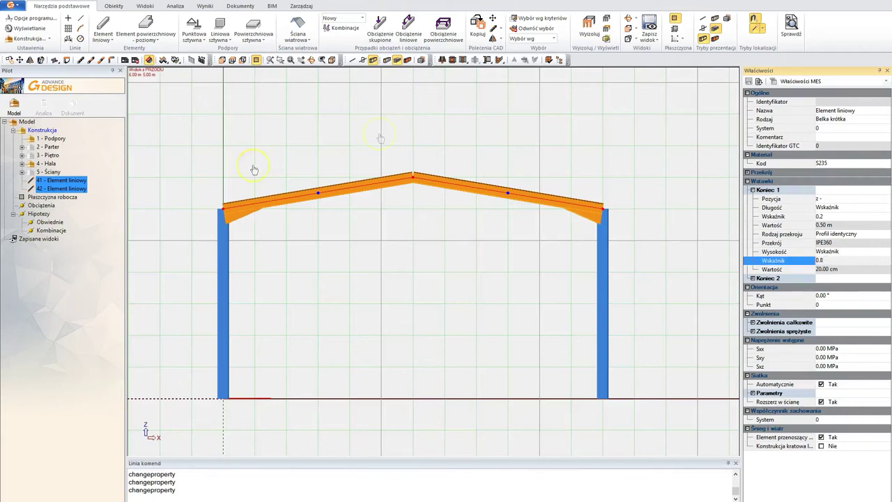
Add z- haunches with a height ratio of 0.5 at end 2 (Koniec 2) of both roof beams and save the model
left_click(753, 278)
left_click(840, 286)
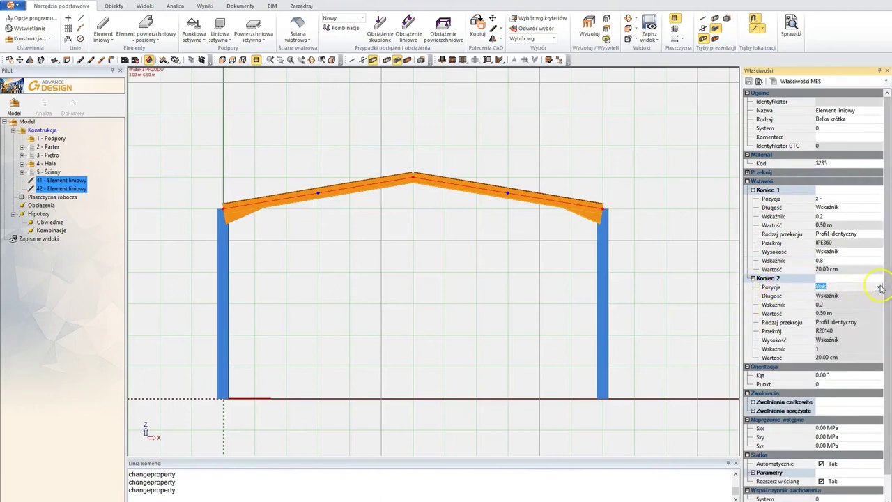
left_click(845, 287)
left_click(825, 313)
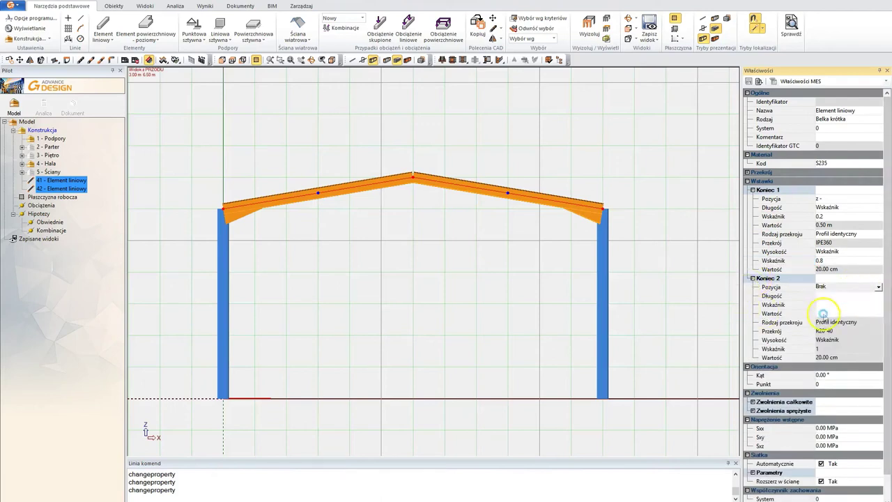
left_click(836, 348)
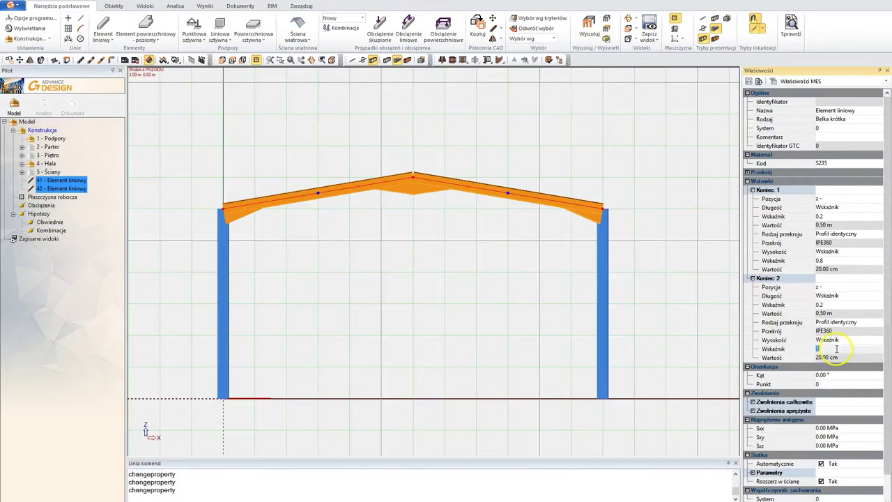
key("Return")
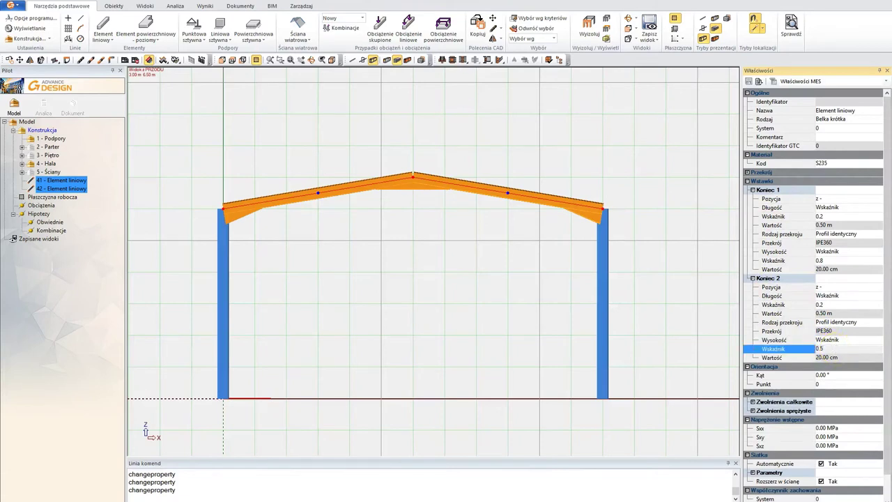
left_click(360, 184)
key("ctrl+s")
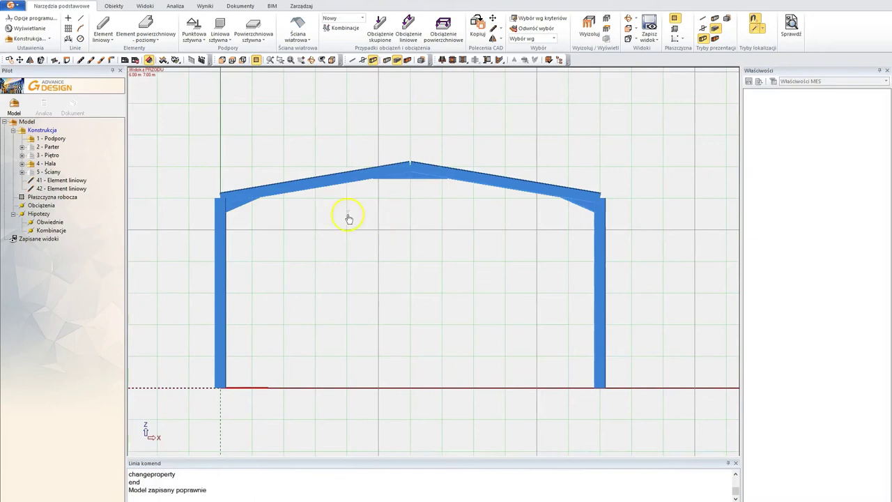
Rename both roof beams of the steel frame as "Rygiel stalowy"
left_click(328, 183)
left_click(488, 180)
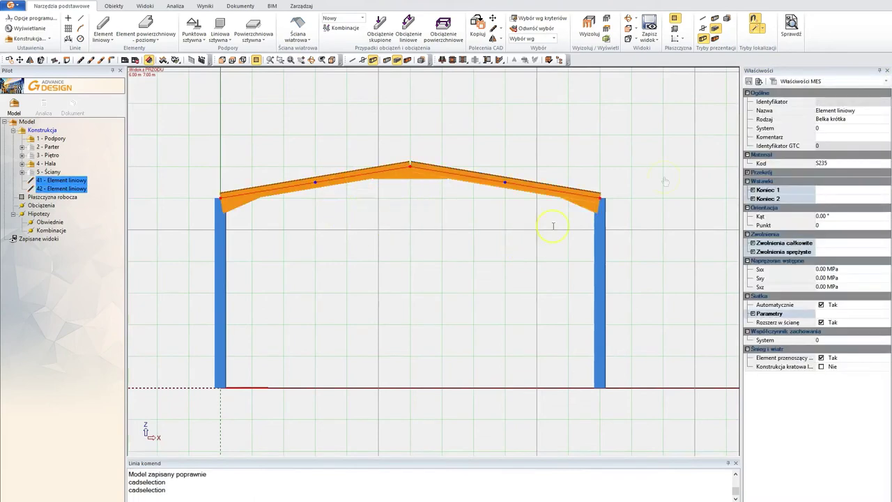
left_click(867, 109)
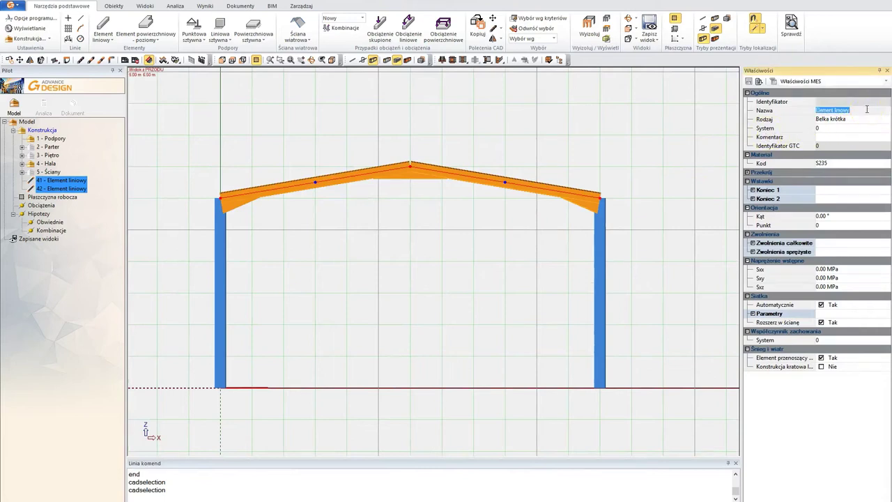
type("Rygiel stalowy")
key("Return")
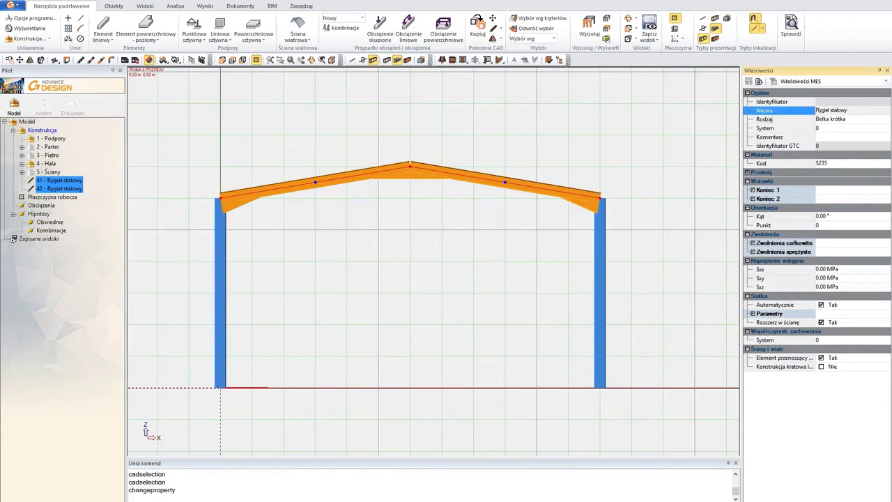
key("Escape")
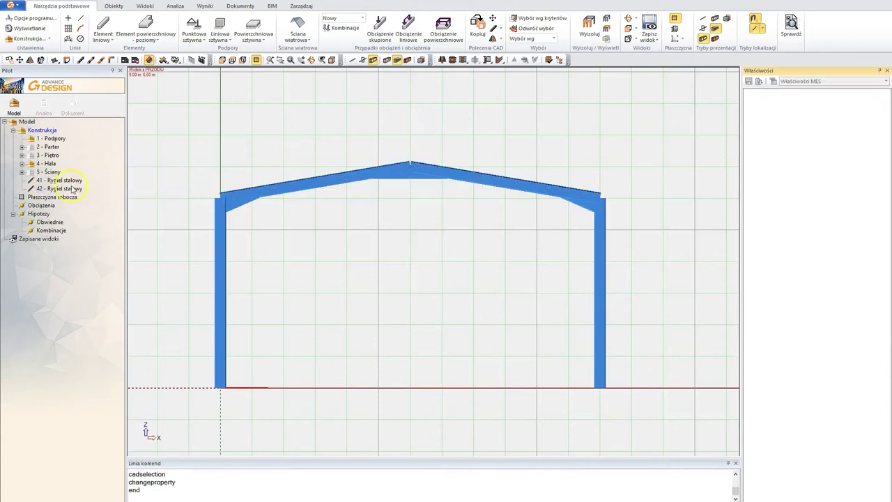
Move both "Rygiel stalowy" elements into the 4 - Hala subsystem
left_click(53, 181)
left_click(53, 188, "ctrl")
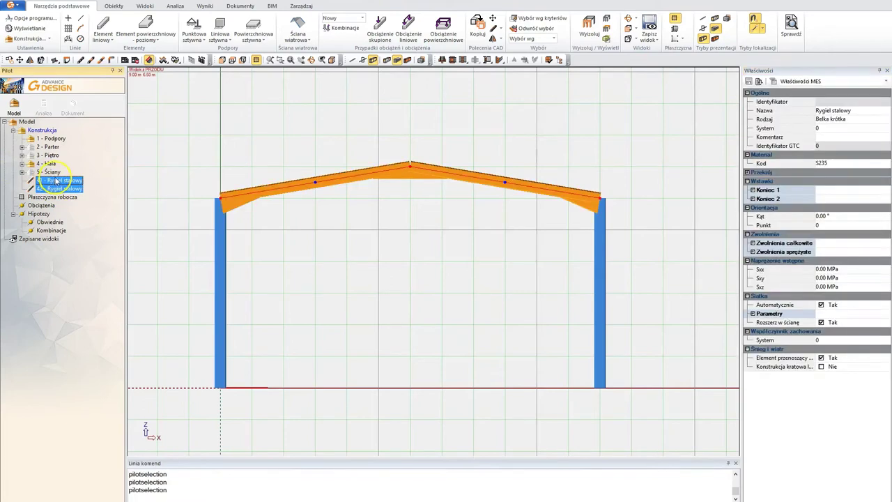
left_click_drag(49, 165, 47, 163)
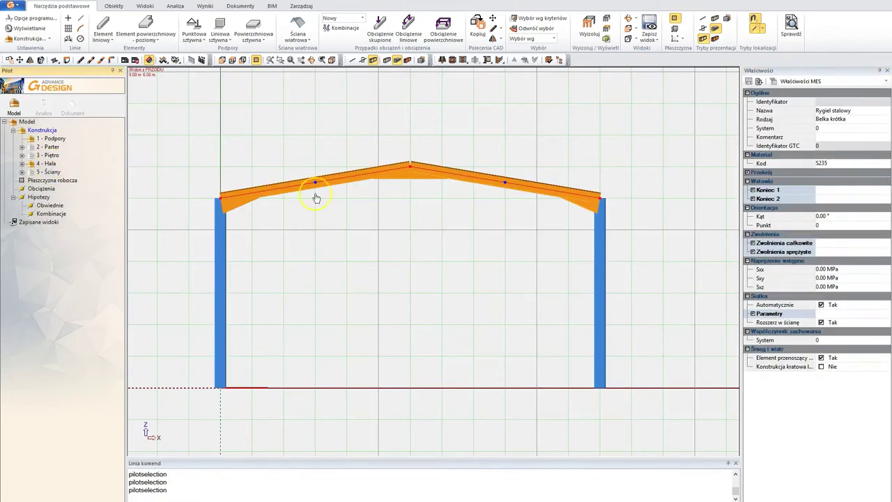
key("Escape")
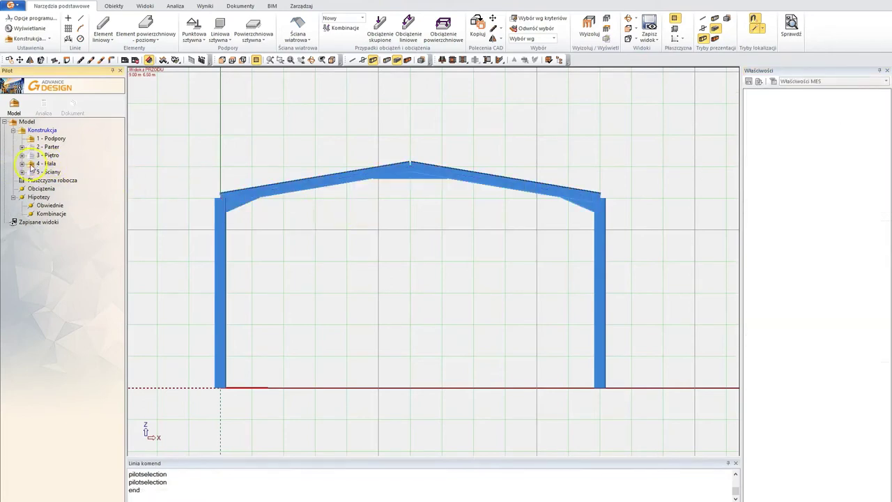
Open the copy settings for all four members of the steel frame and choose 4 - Hala as the target system
middle_click_drag(249, 199, 422, 229)
scroll(343, 237, "down", 3)
left_click(22, 181)
scroll(380, 219, "down", 2)
key("Escape")
middle_click_drag(360, 256, 403, 212)
left_click_drag(403, 212, 560, 378)
right_click(491, 291)
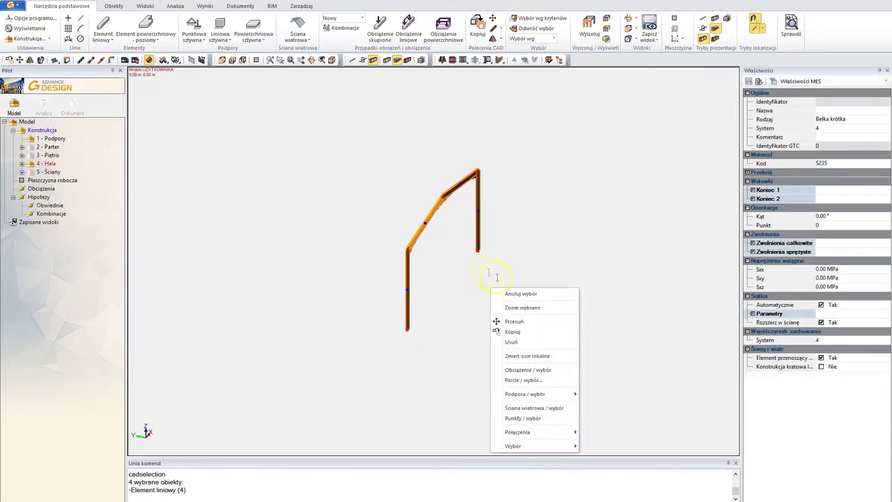
left_click(509, 332)
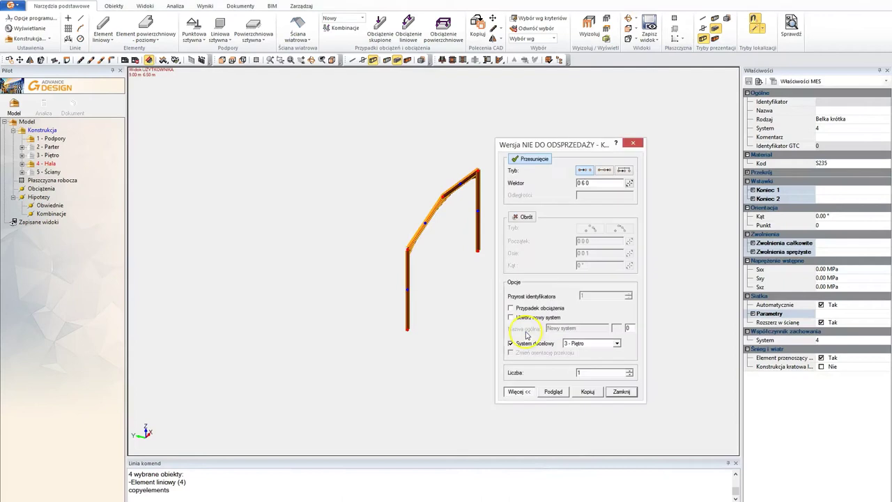
left_click(616, 343)
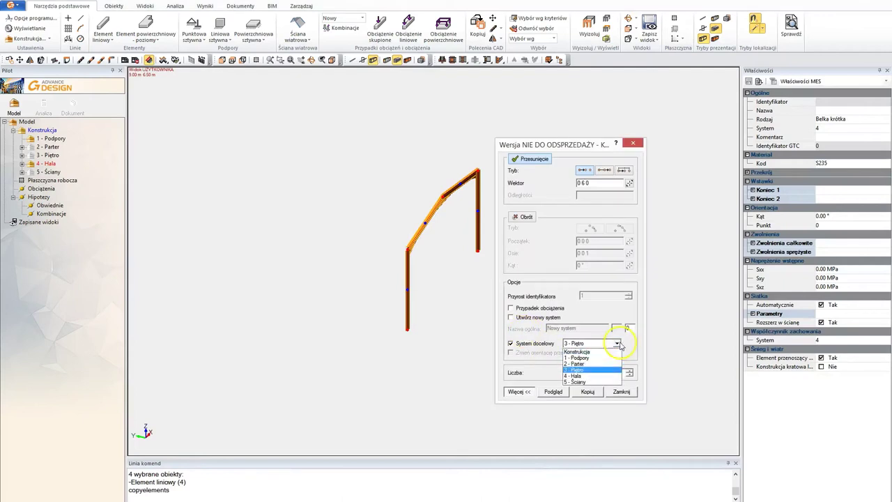
left_click(581, 376)
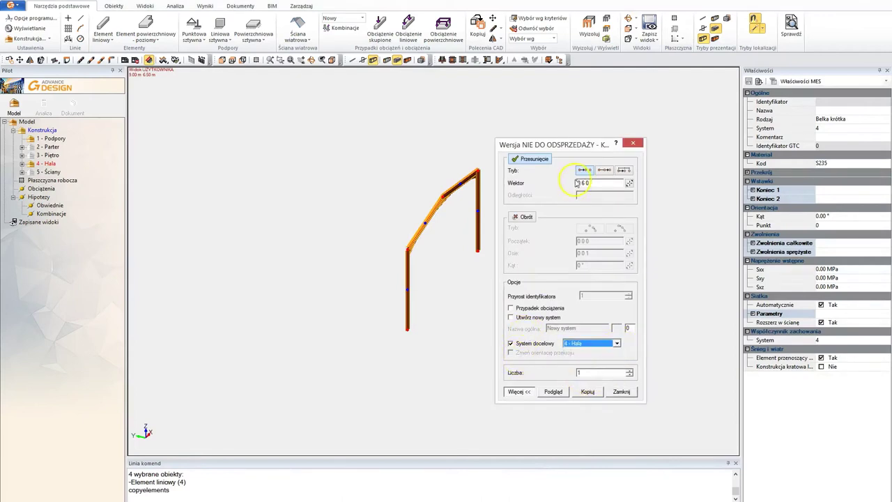
Set the number of copies to 2, preview them, and copy the frame along the vector 0 6 0
left_click_drag(575, 144, 631, 141)
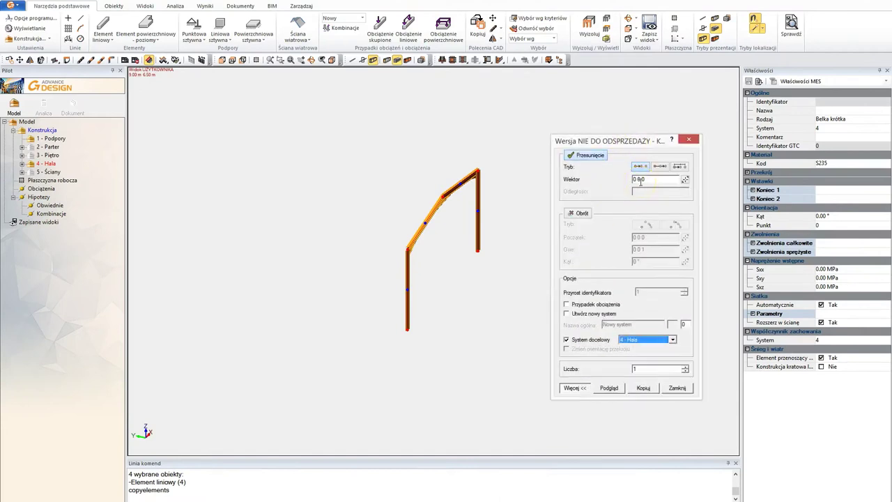
left_click(686, 367)
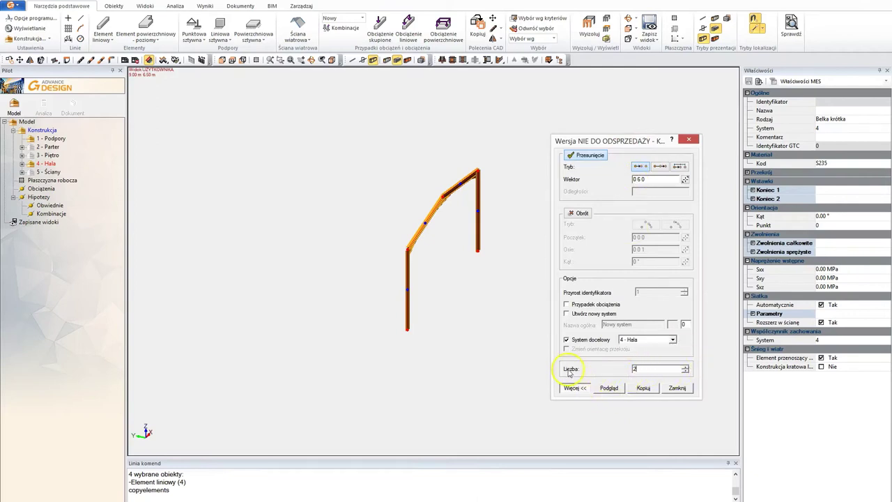
left_click(609, 388)
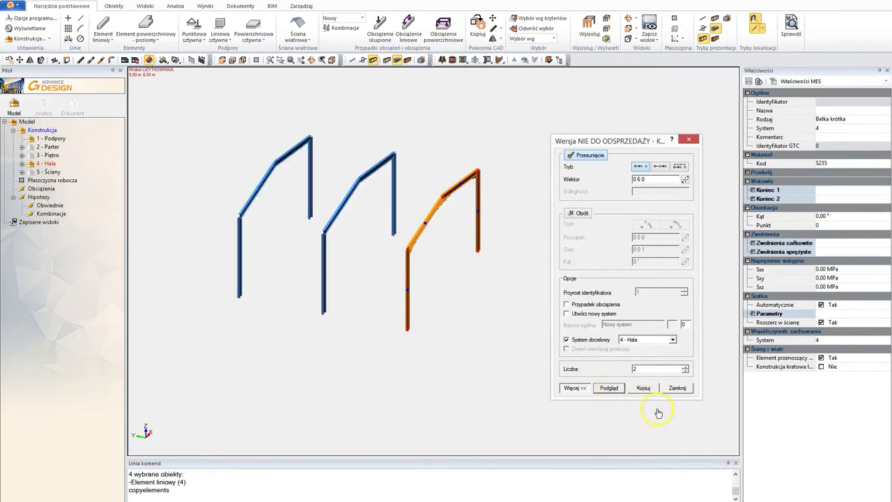
left_click(644, 389)
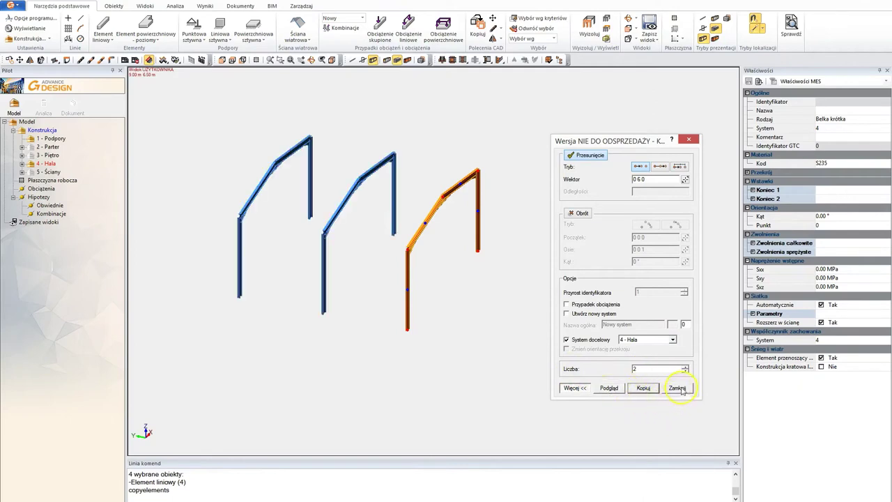
left_click(677, 388)
key("Escape")
Display the whole structure to view the three hall frames beside the concrete building
middle_click_drag(522, 283, 480, 288, "shift")
left_click(23, 131)
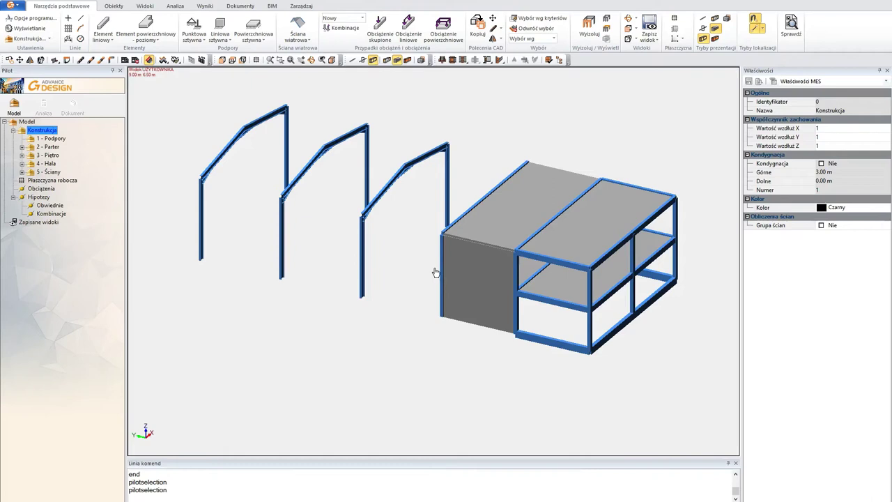
middle_click_drag(422, 285, 405, 314, "shift")
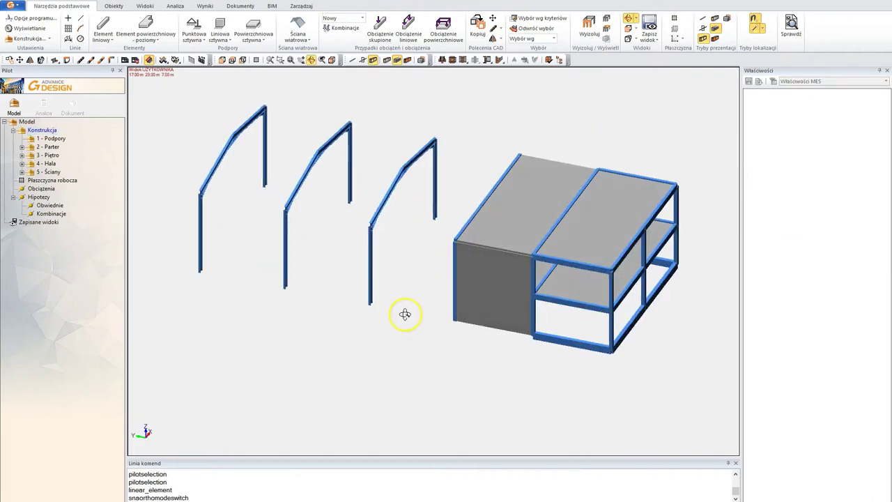
Hide the Parter, Piętro and Ściany subsystems so only the hall frames remain displayed
left_click(31, 147)
left_click(31, 155)
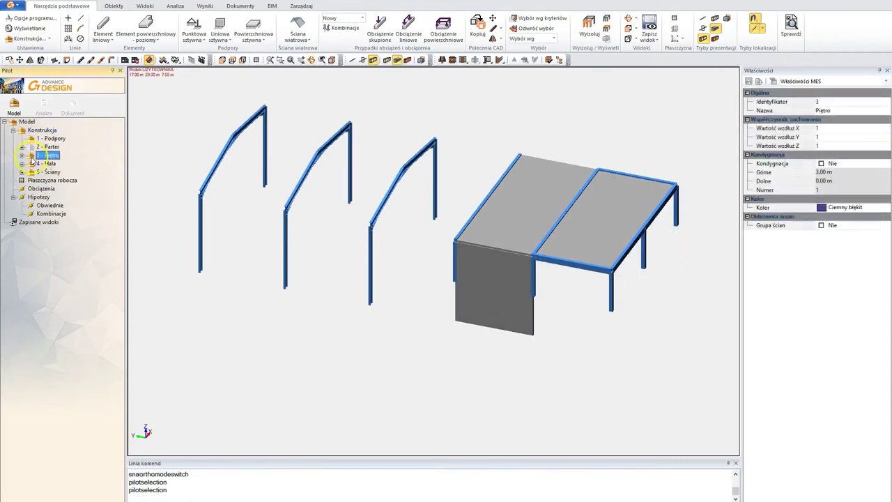
left_click(33, 172)
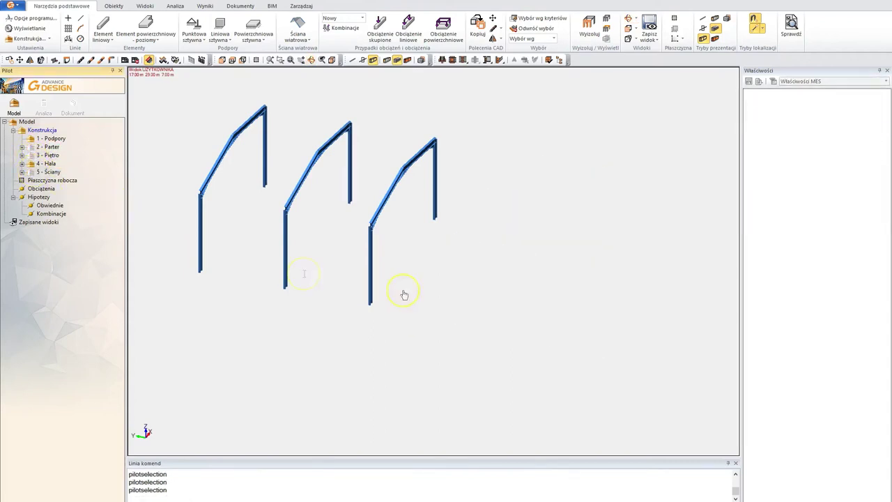
middle_click_drag(402, 293, 349, 285, "shift")
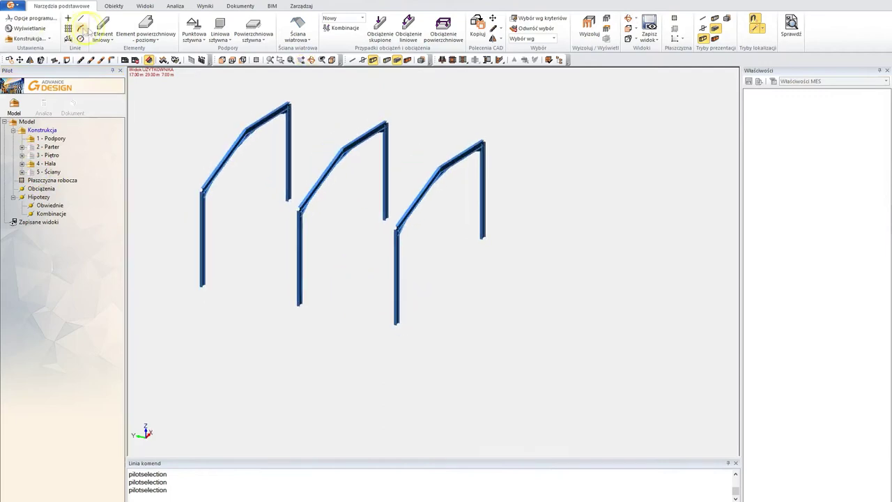
Start a linear element at the farthest copied frame's front eaves corner and choose Rury (PN-80/H-74219) in the section library
left_click(106, 25)
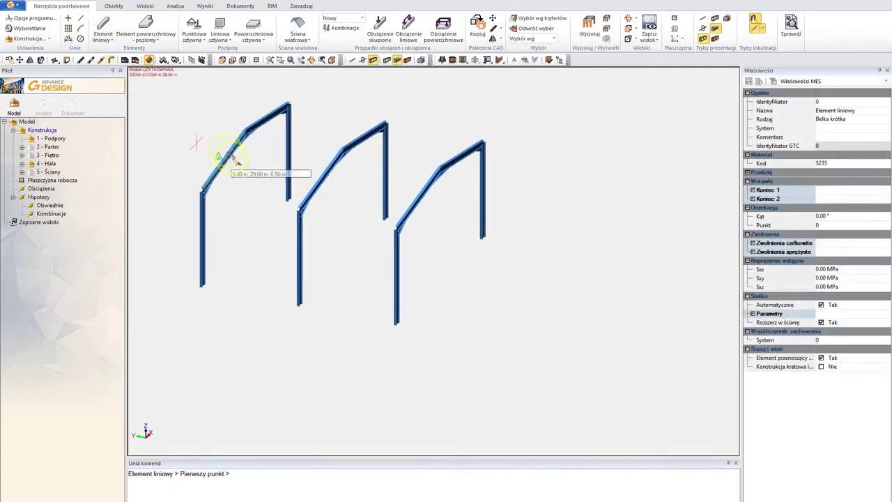
left_click(202, 189)
left_click(748, 172)
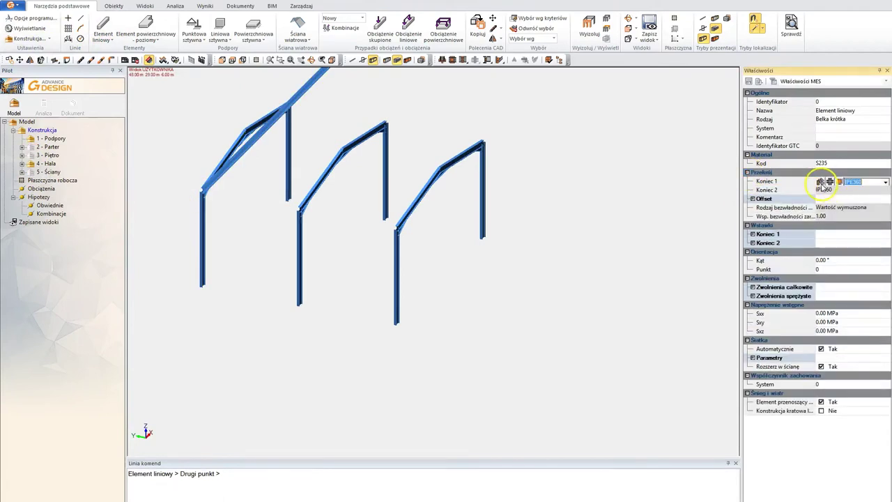
left_click(821, 183)
key("r")
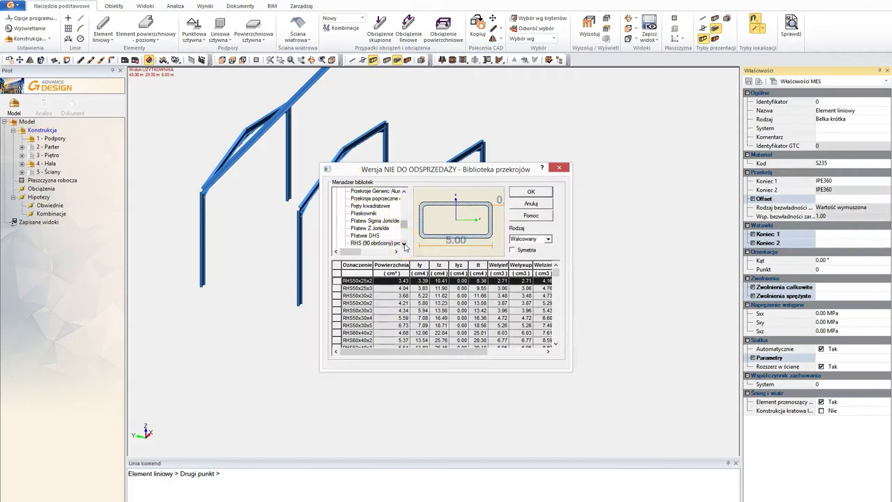
scroll(403, 246, "down", 4)
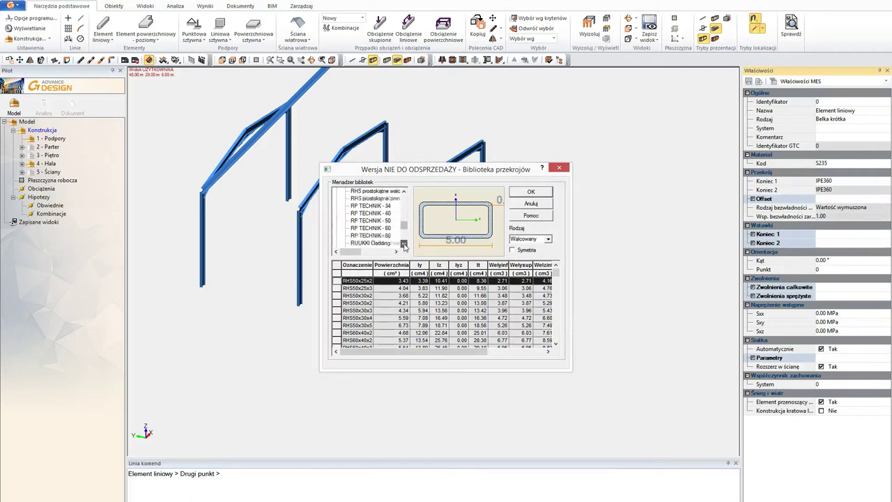
scroll(403, 246, "down", 3)
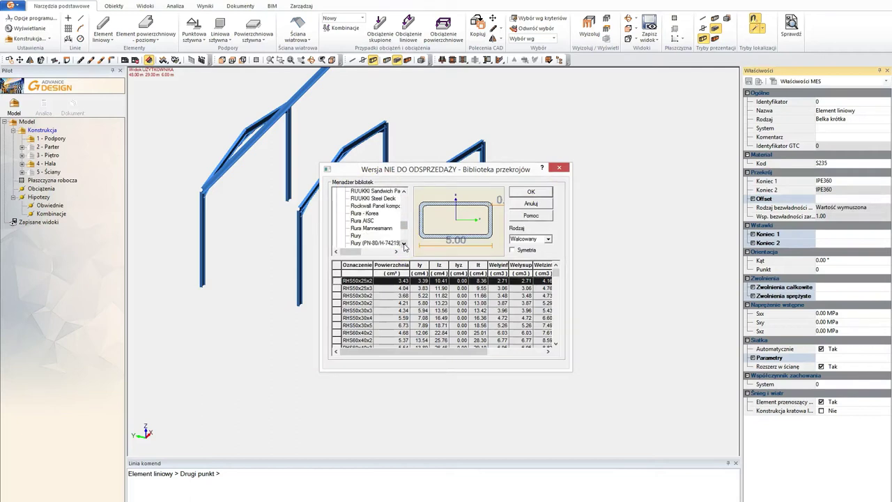
left_click(404, 244)
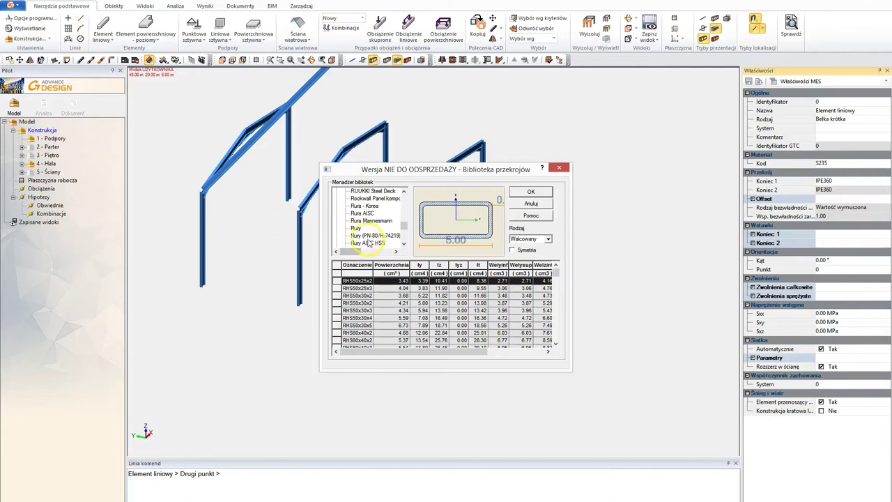
left_click(369, 235)
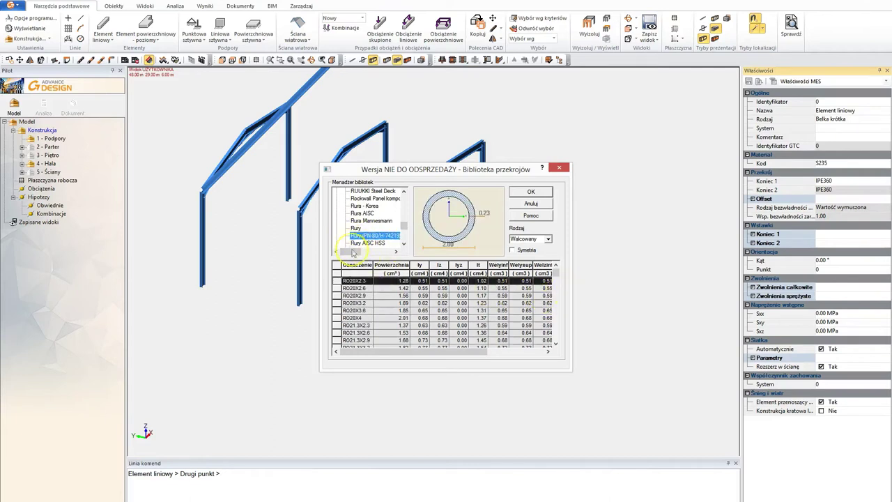
Select the RO101,6X5 pipe section and end the element at the matching eaves corner of the middle frame
left_click_drag(555, 276, 559, 303)
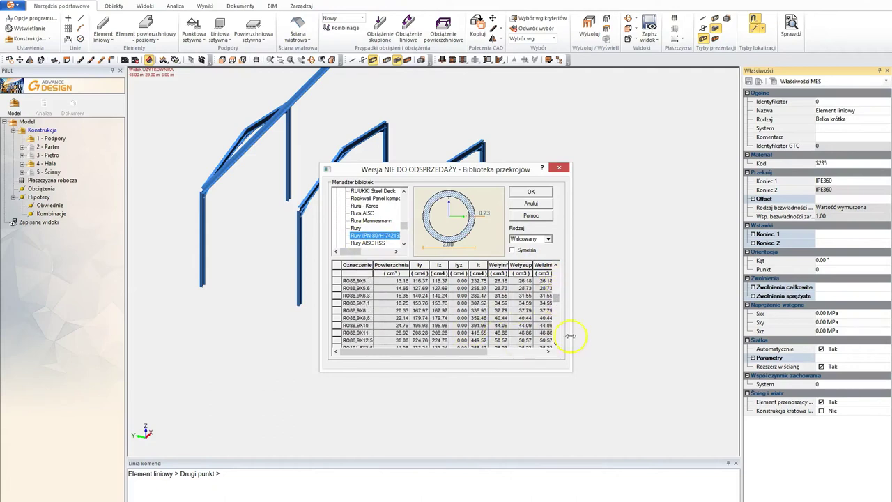
scroll(554, 343, "down", 2)
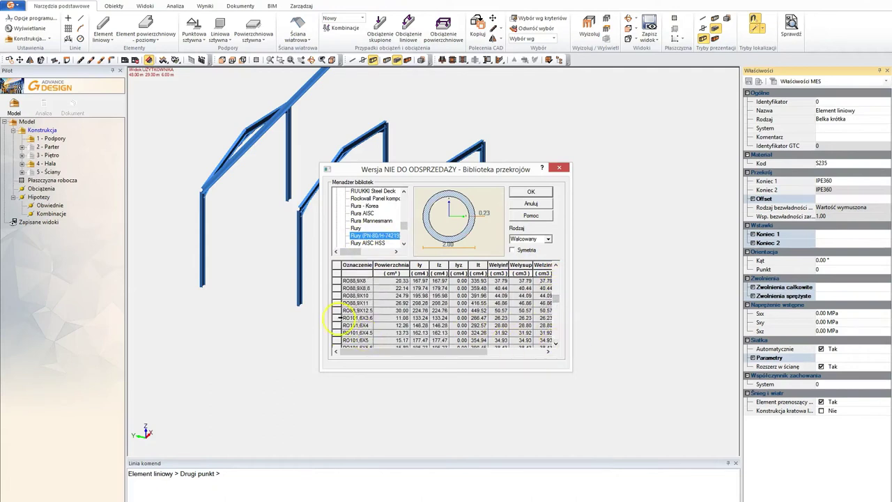
left_click(337, 341)
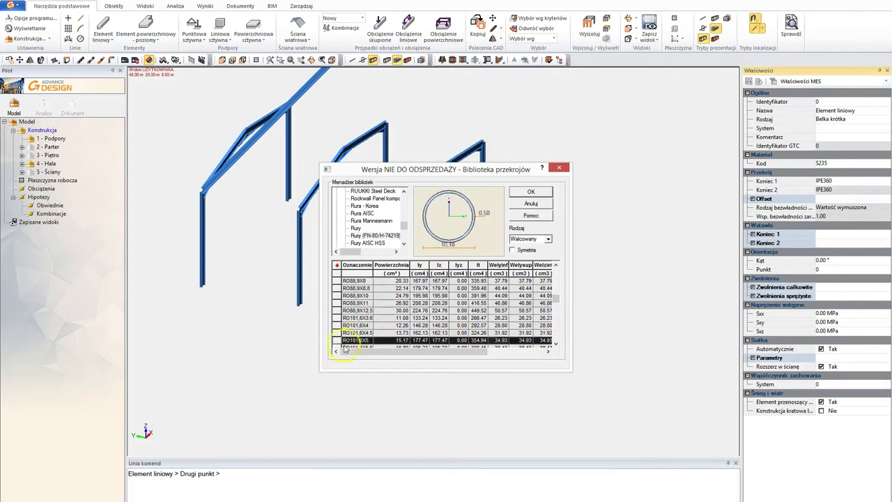
left_click(530, 193)
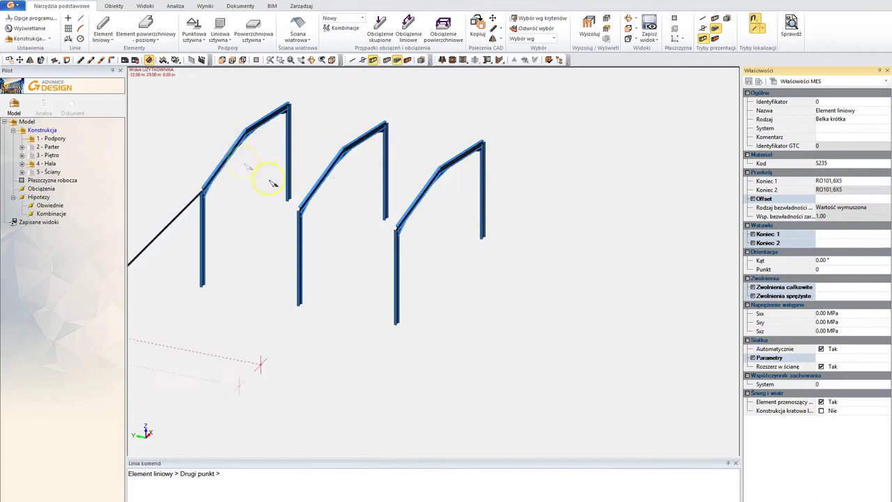
left_click(298, 206)
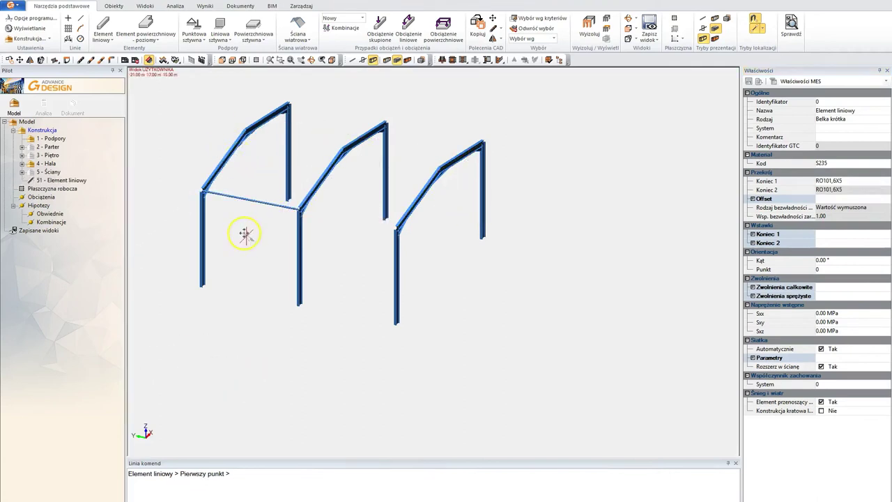
Change the type (Rodzaj) of the new pipe element between the two frames to Pręt
scroll(300, 246, "up", 3)
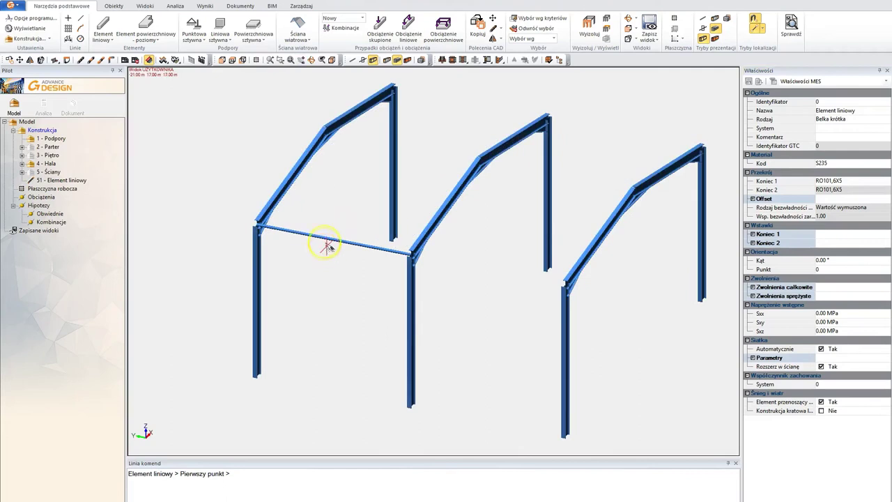
key("Escape")
left_click(328, 240)
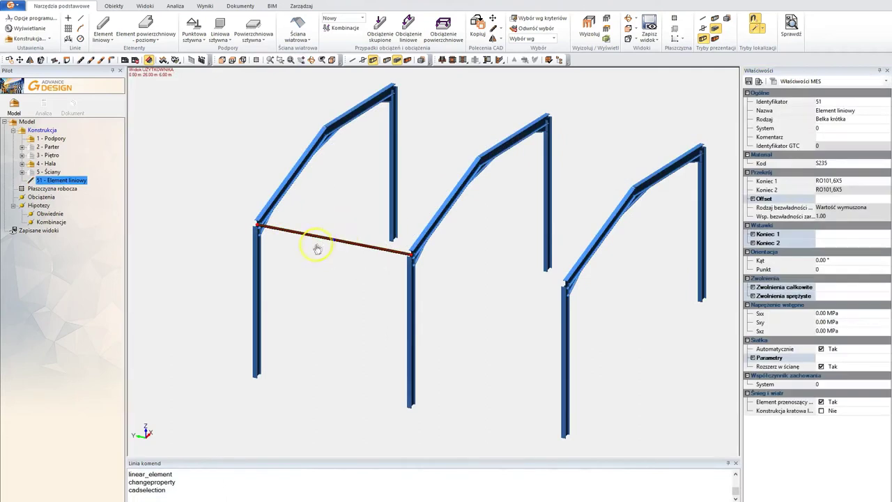
left_click(875, 123)
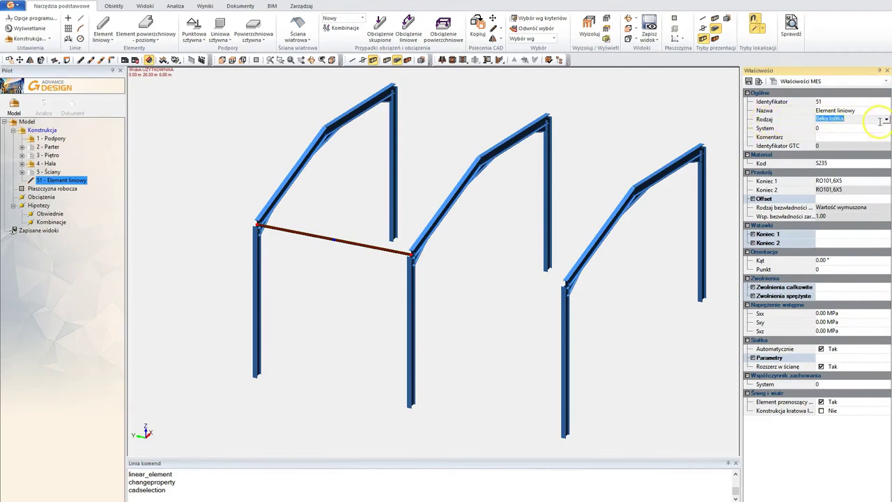
left_click(887, 119)
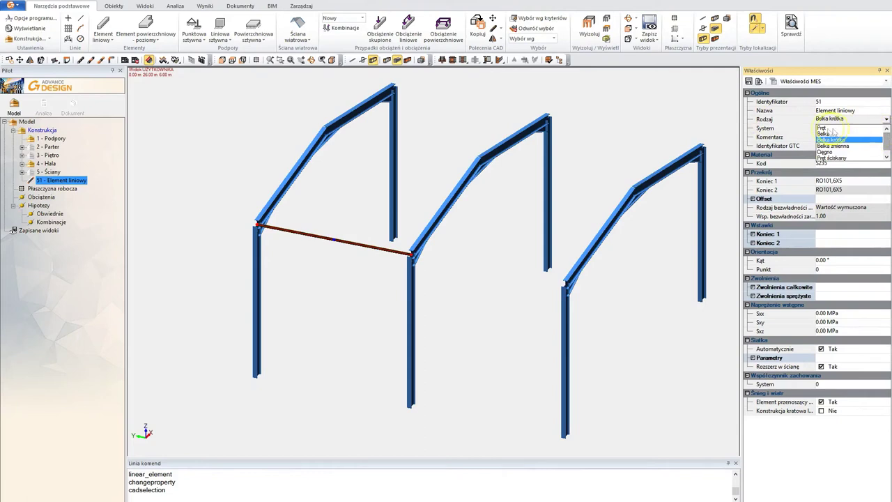
left_click(827, 128)
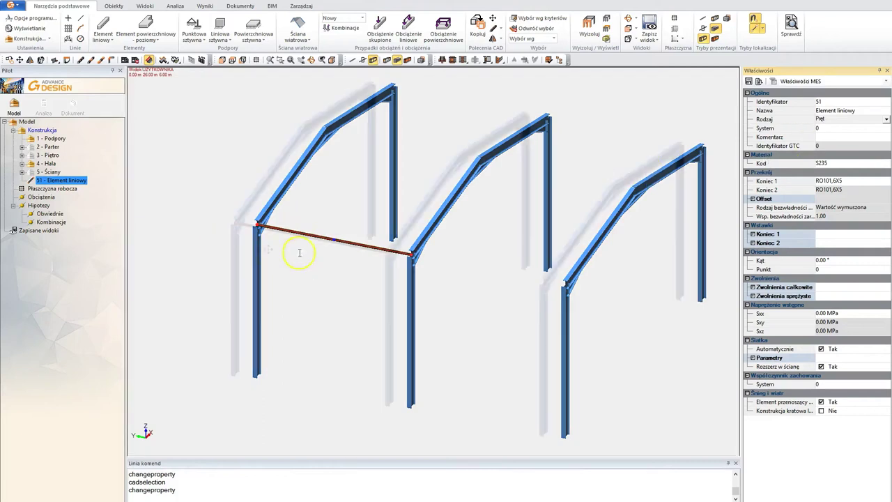
middle_click_drag(299, 257, 240, 243)
key("Escape")
scroll(239, 244, "down", 1)
scroll(239, 242, "down", 2)
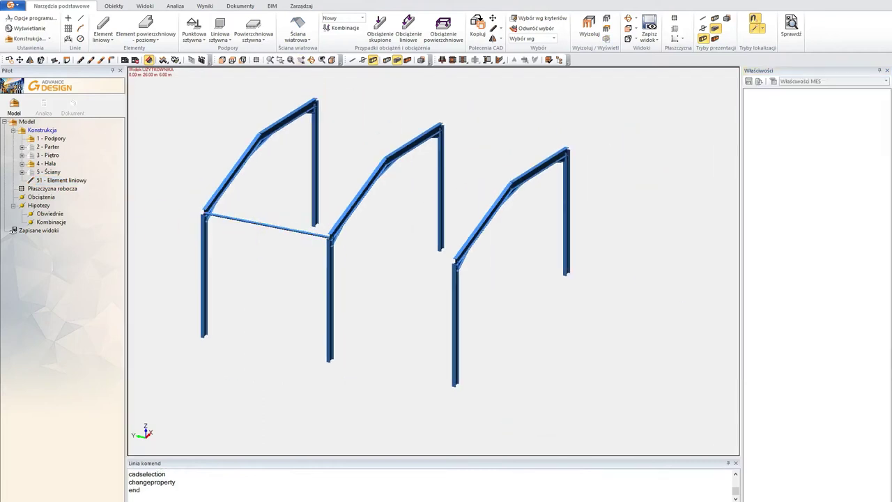
Show the 3 - Piętro system and copy the eaves member between the first two frames twice along vector 0 -6 0
left_click(35, 156)
middle_click_drag(295, 267, 314, 274)
left_click(269, 212)
right_click(270, 213)
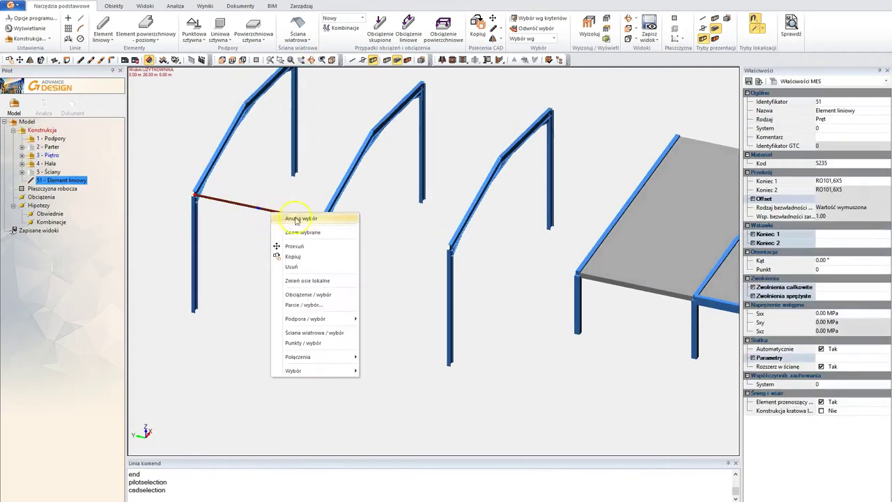
left_click(293, 256)
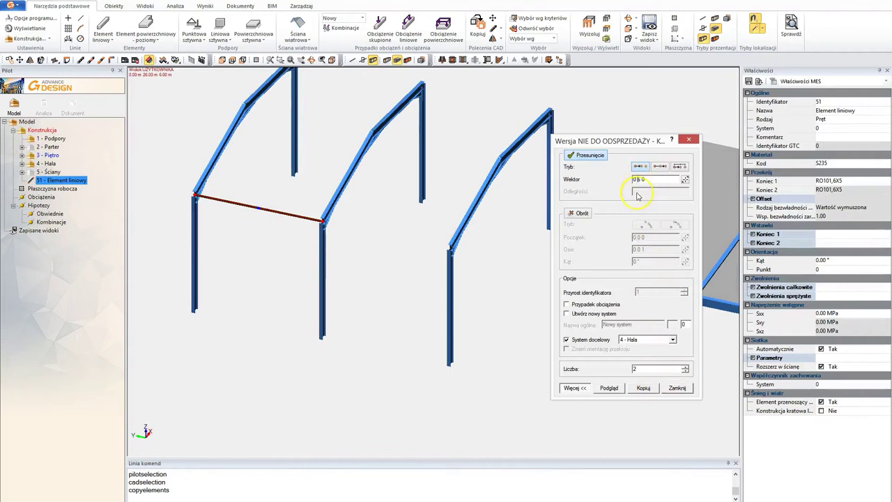
left_click(610, 388)
left_click_drag(648, 142, 721, 133)
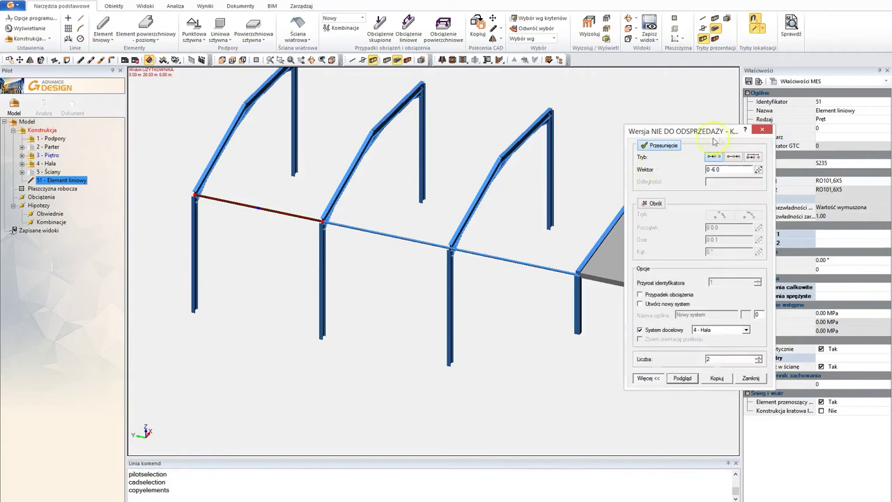
left_click(719, 382)
left_click(751, 378)
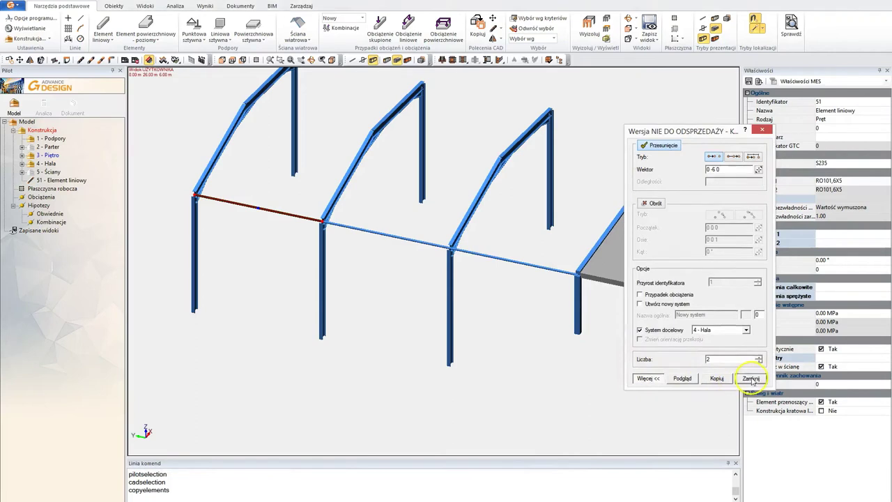
key("Escape")
Copy the three front eaves members once to the ridge, picking the vector 6 0 1 from the first frame's eaves node to its ridge node
middle_click_drag(525, 323, 511, 319, "shift")
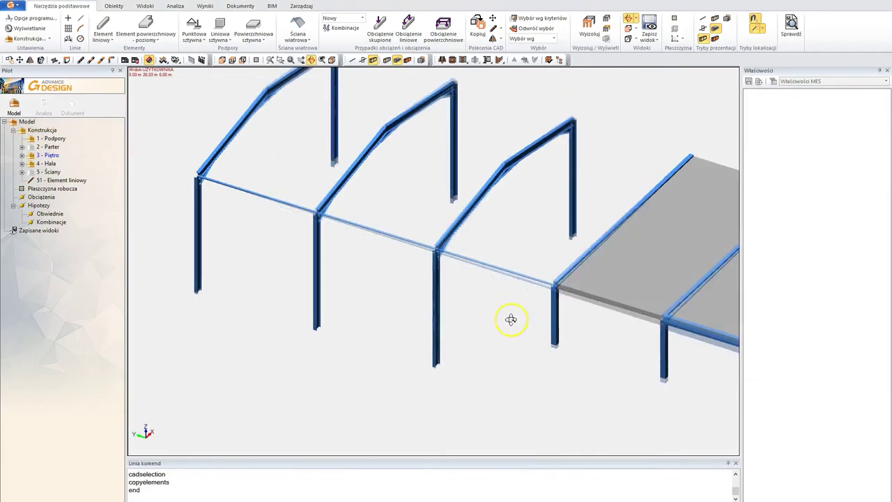
left_click(275, 200)
left_click(372, 229)
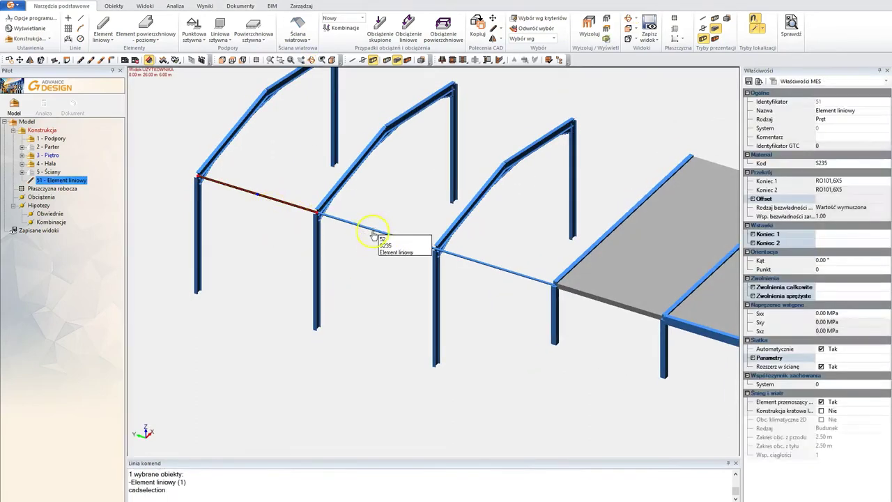
left_click(497, 269)
middle_click_drag(528, 235, 504, 273)
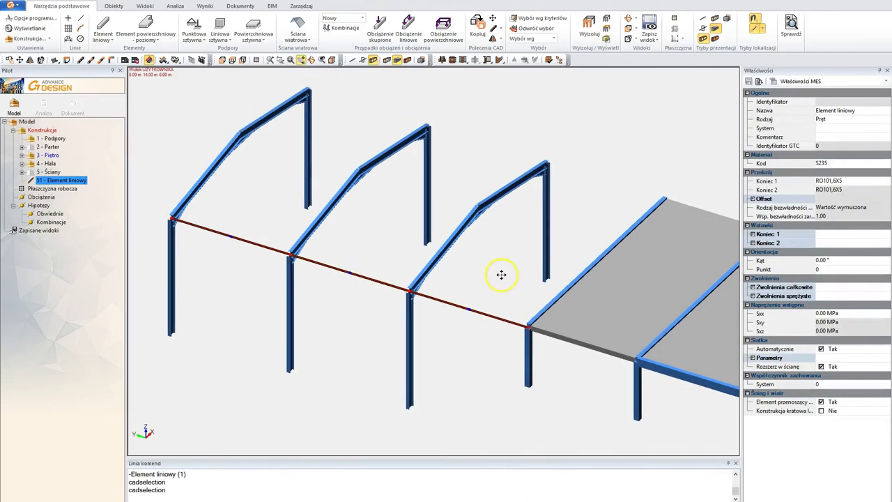
right_click(504, 272)
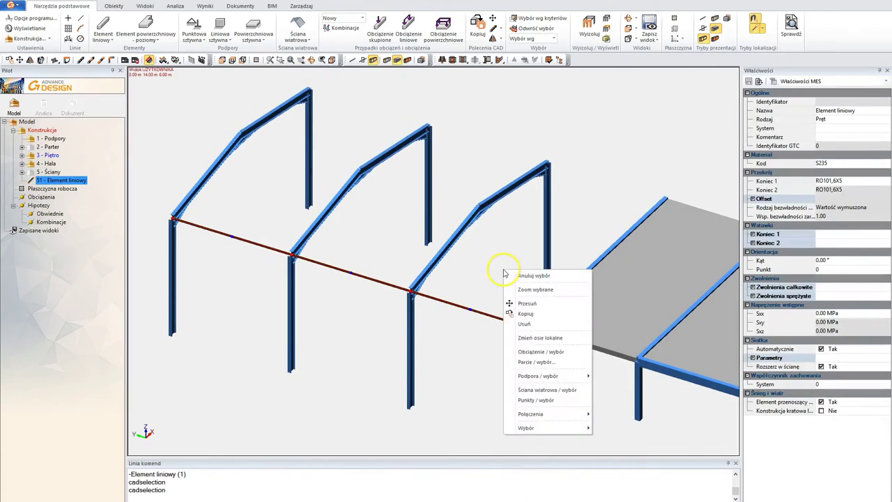
left_click(526, 314)
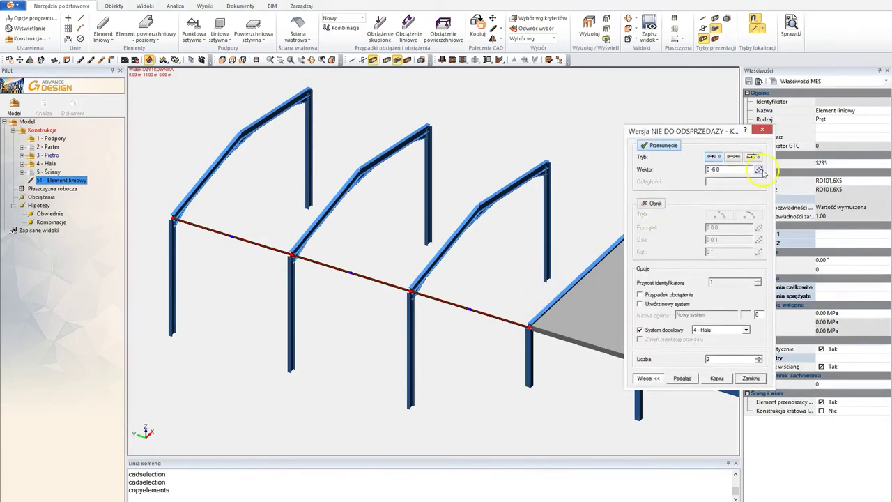
left_click(759, 170)
left_click(171, 216)
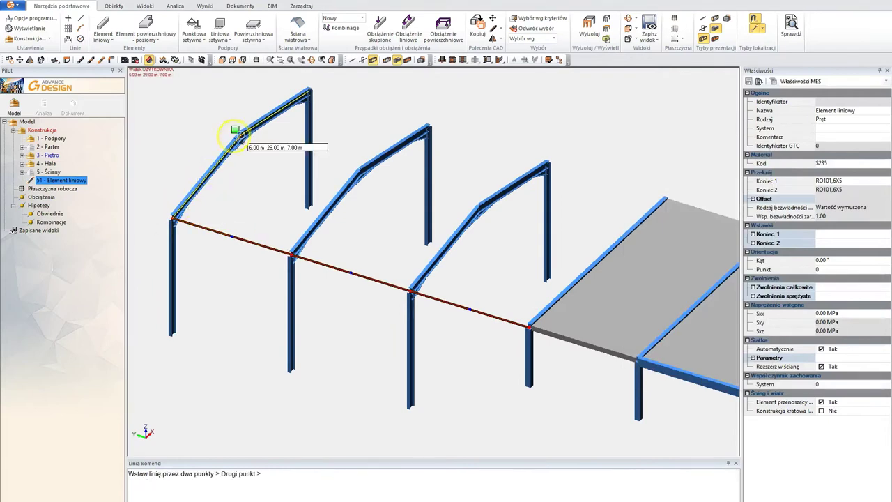
left_click(240, 135)
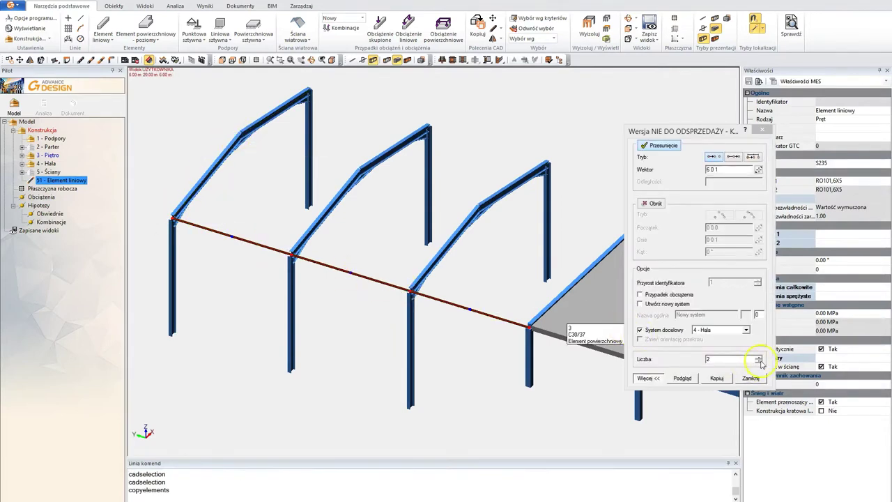
left_click(759, 361)
left_click(683, 377)
left_click(720, 378)
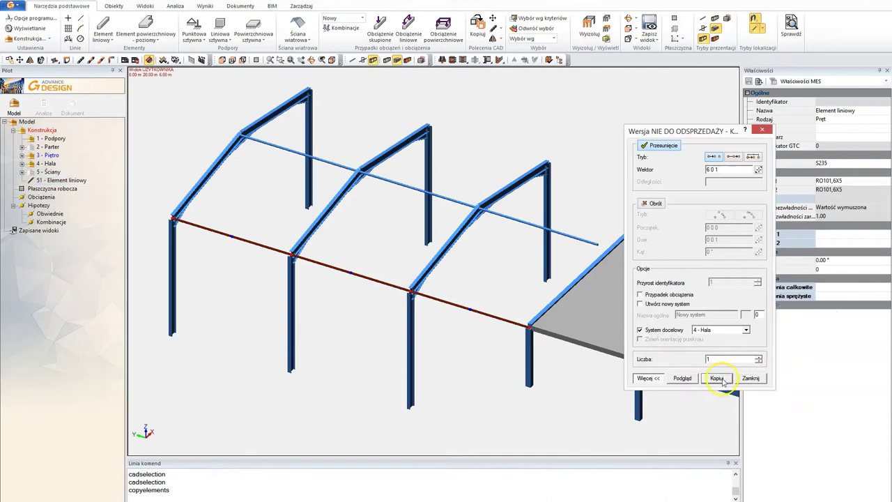
left_click(751, 378)
Copy the same three eaves members once to the opposite eaves, picking the vector 12 0 0 between the first frame's corner nodes
middle_click_drag(370, 215, 249, 213)
right_click(237, 208)
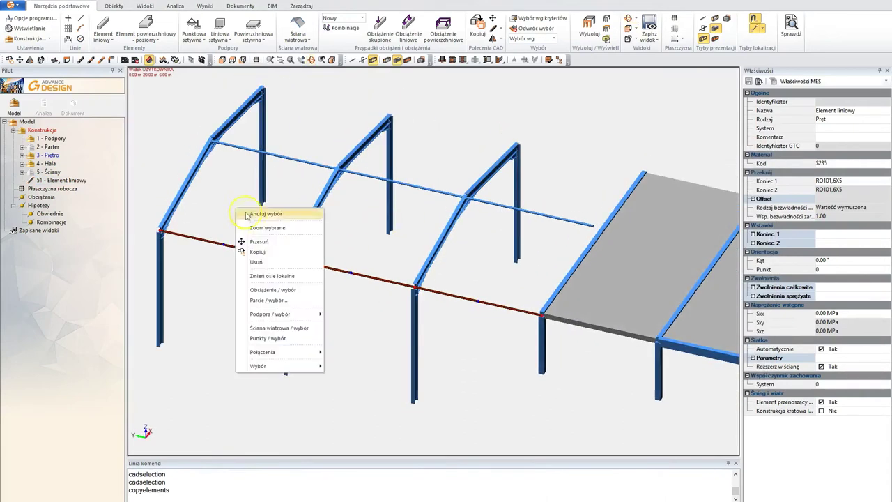
left_click(258, 252)
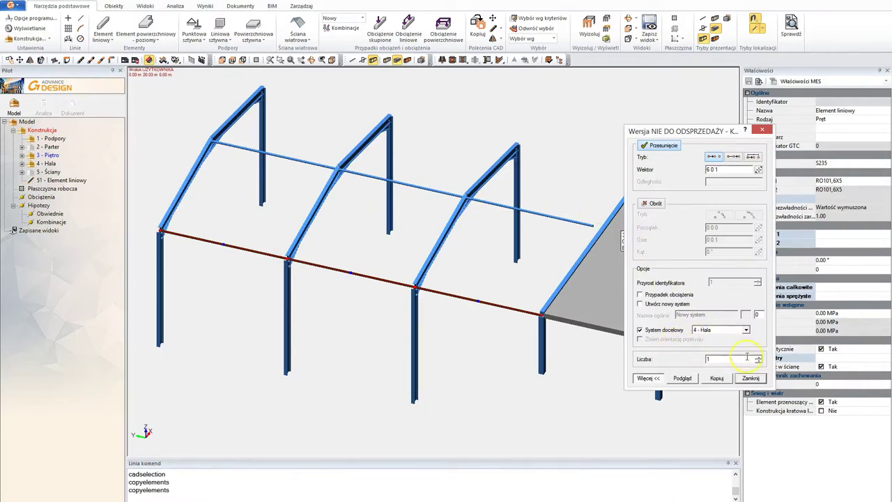
left_click(760, 171)
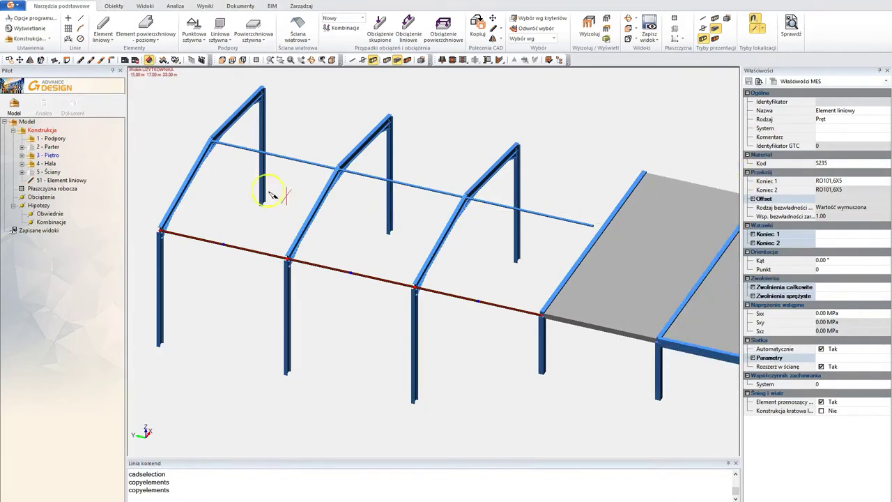
left_click(161, 230)
left_click(257, 94)
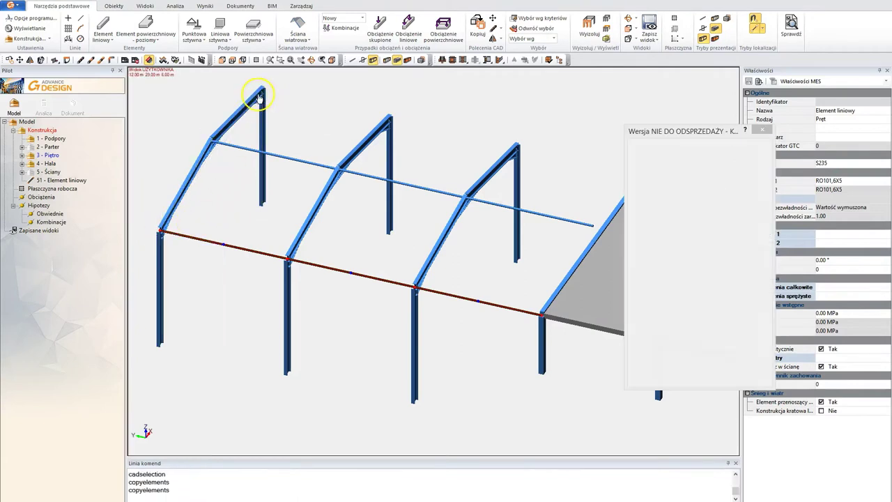
left_click(682, 378)
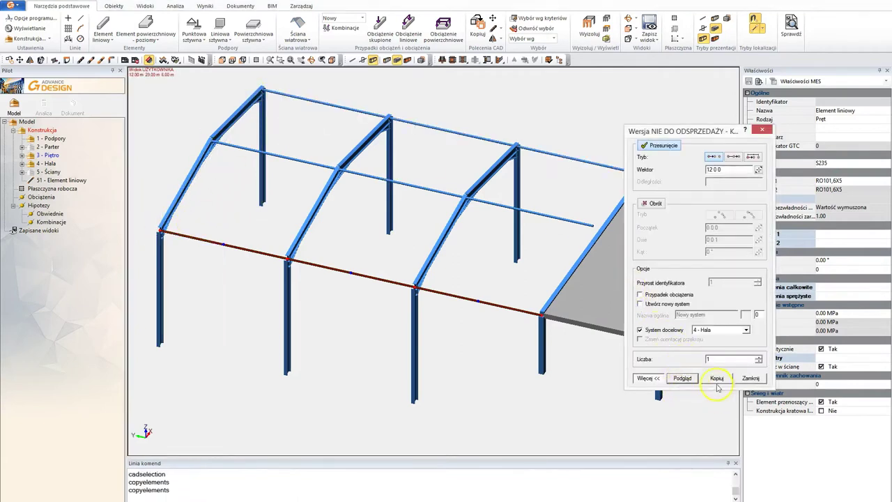
left_click(718, 380)
left_click(751, 380)
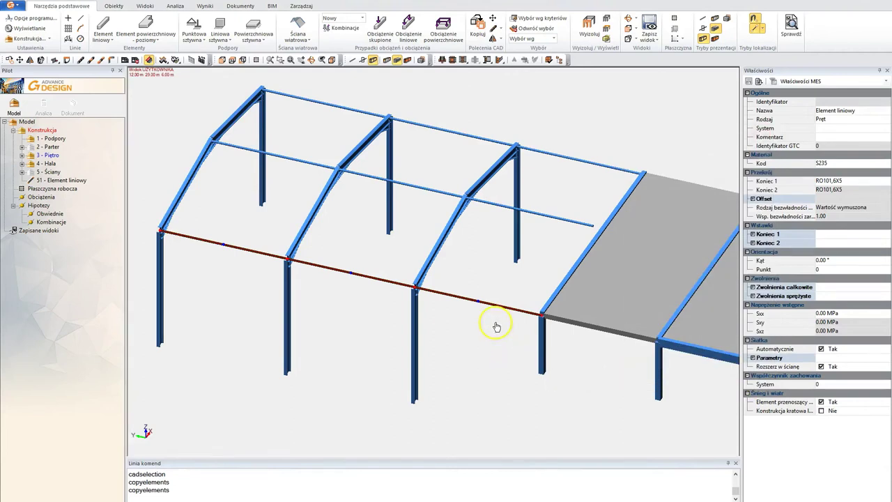
Draw two crossing linear elements as X-bracing in the front roof slope of the bay between the second and third frames
middle_click_drag(510, 317, 484, 327, "shift")
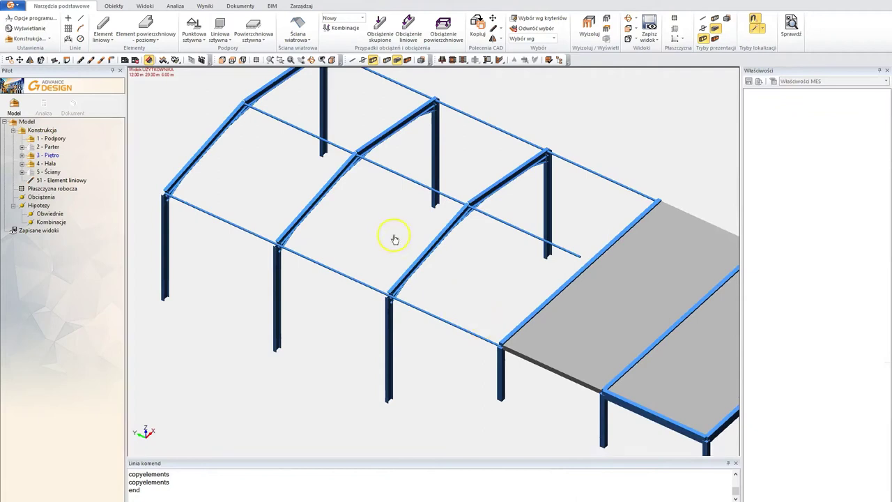
middle_click_drag(392, 239, 421, 235, "shift")
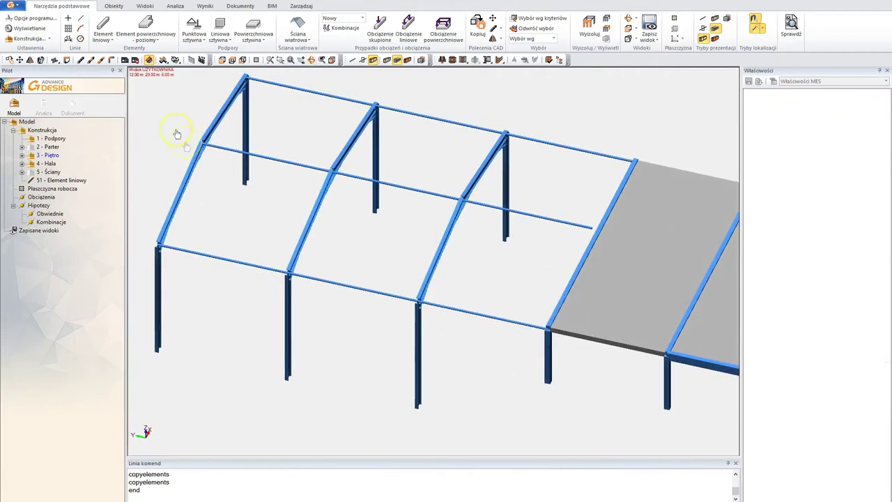
left_click(104, 27)
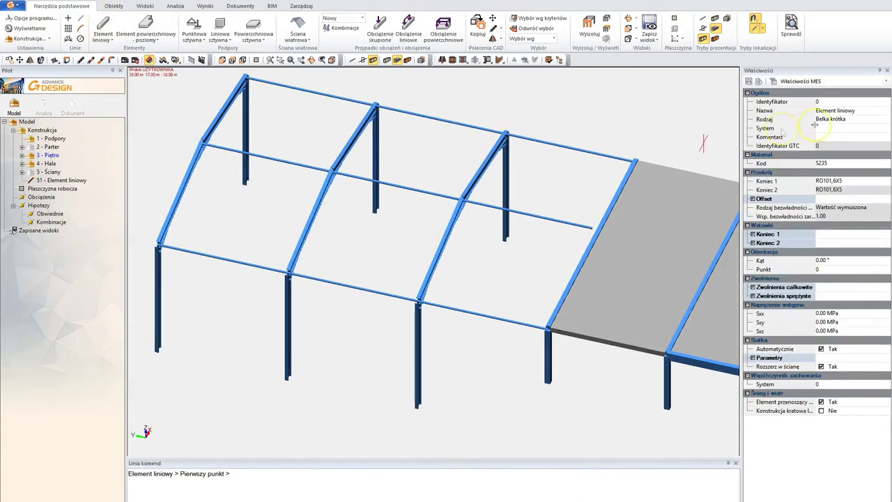
left_click(290, 271)
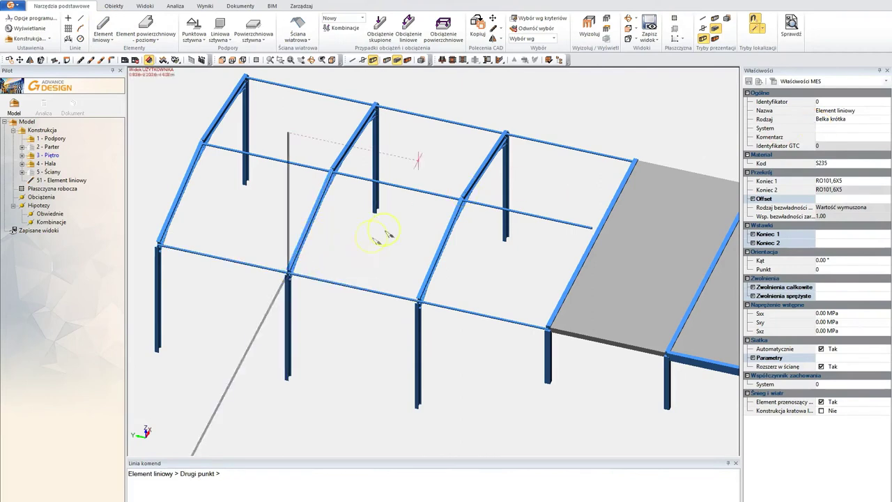
left_click(460, 199)
left_click(332, 170)
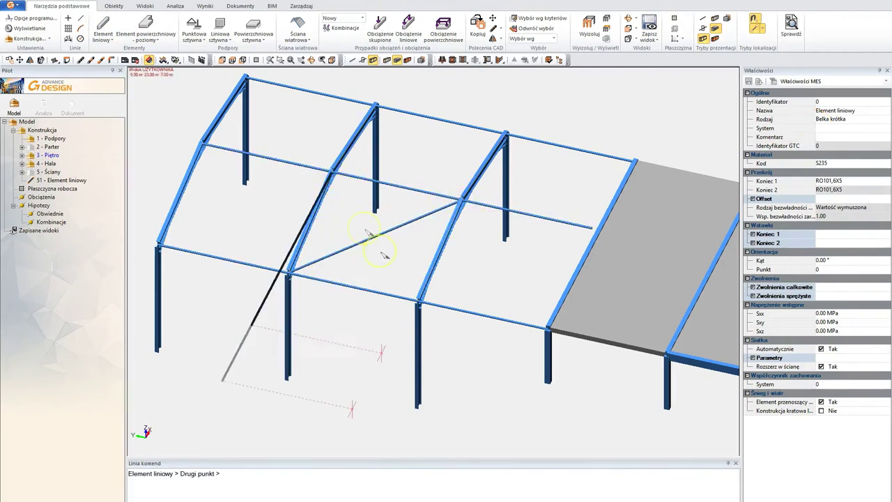
left_click(418, 302)
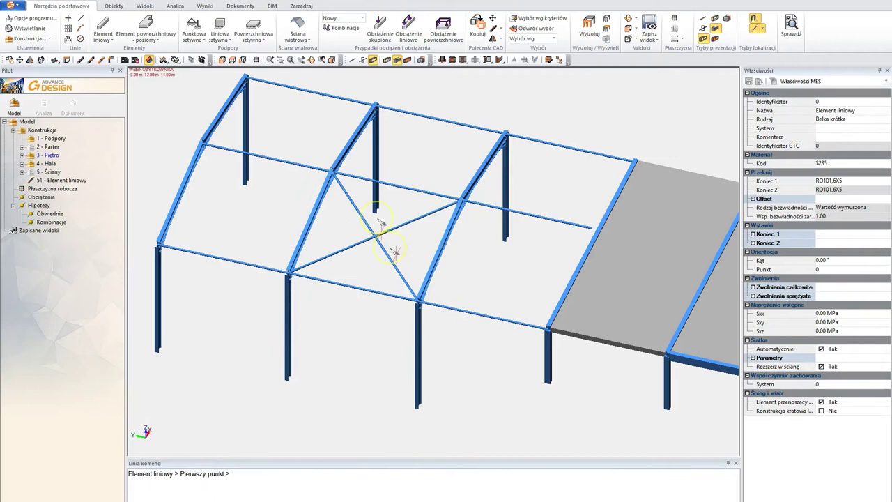
Draw two crossing linear elements as X-bracing in the rear roof slope of the same middle bay
left_click(332, 170)
left_click(502, 133)
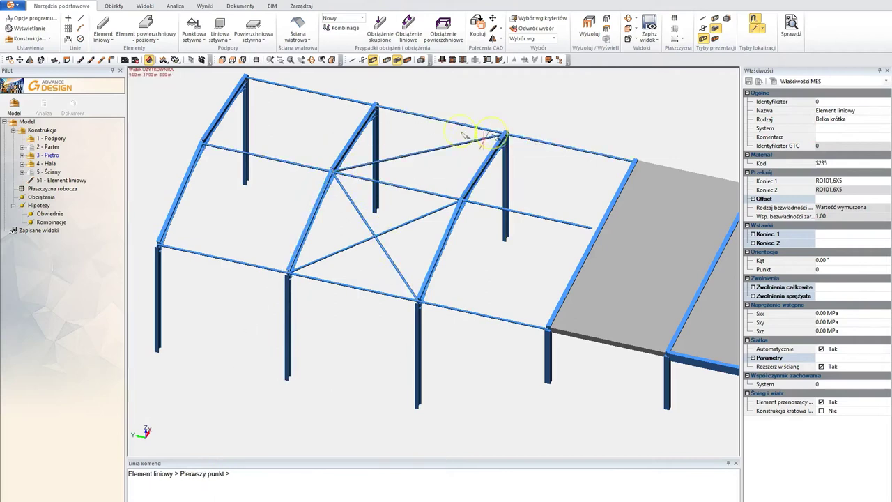
left_click(375, 106)
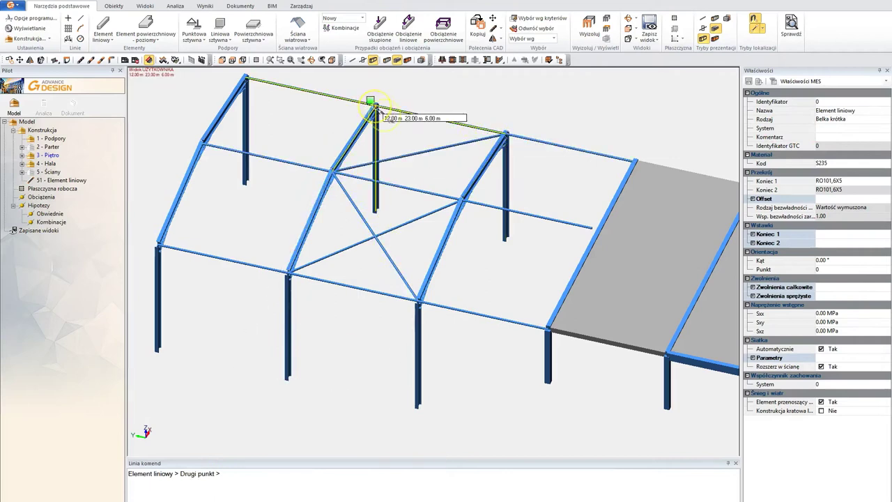
left_click(460, 200)
key("Escape")
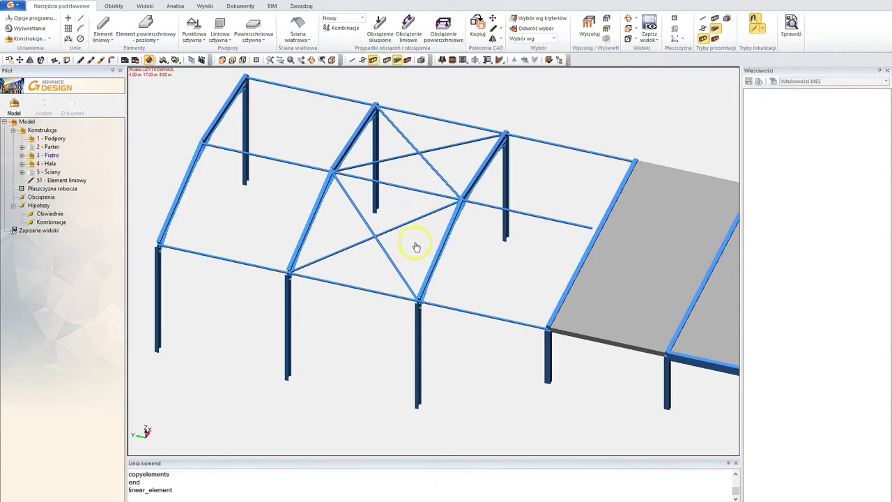
Assign the four roof X-braces a solid round cross-section (Okrągły) with a radius of 1.25 cm
middle_click_drag(416, 247, 424, 256, "shift")
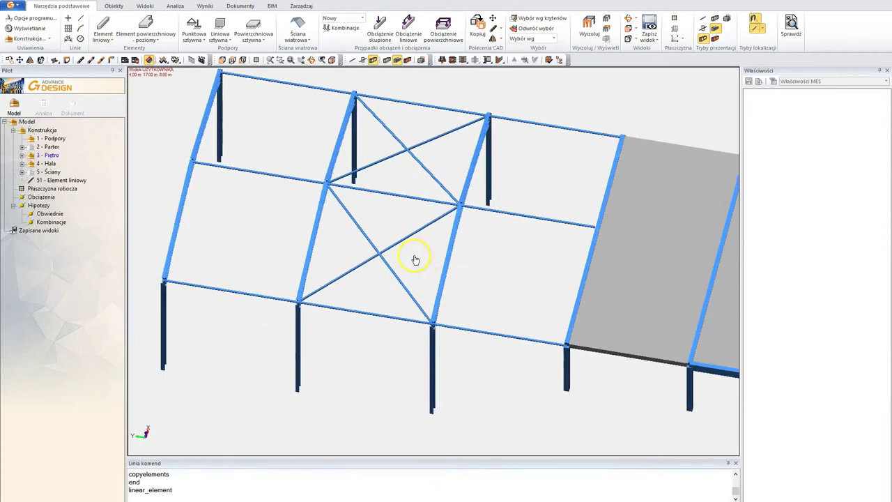
left_click_drag(420, 265, 362, 243)
left_click_drag(438, 165, 401, 168)
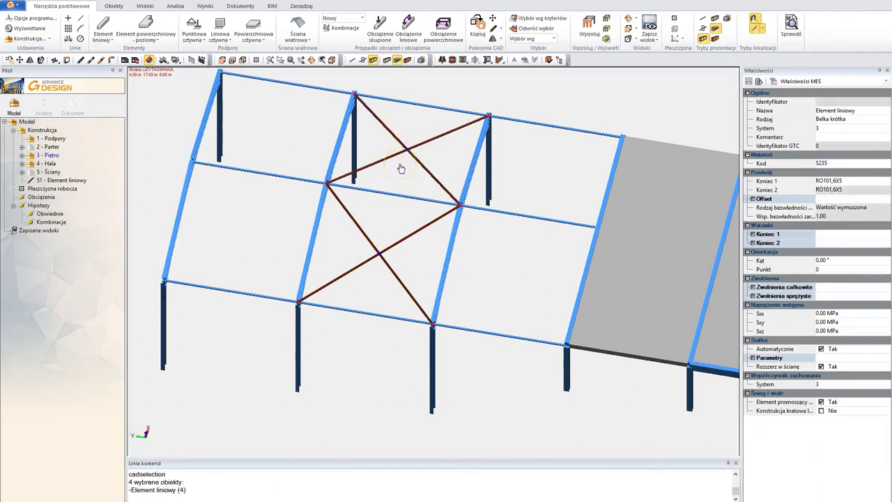
left_click(543, 166)
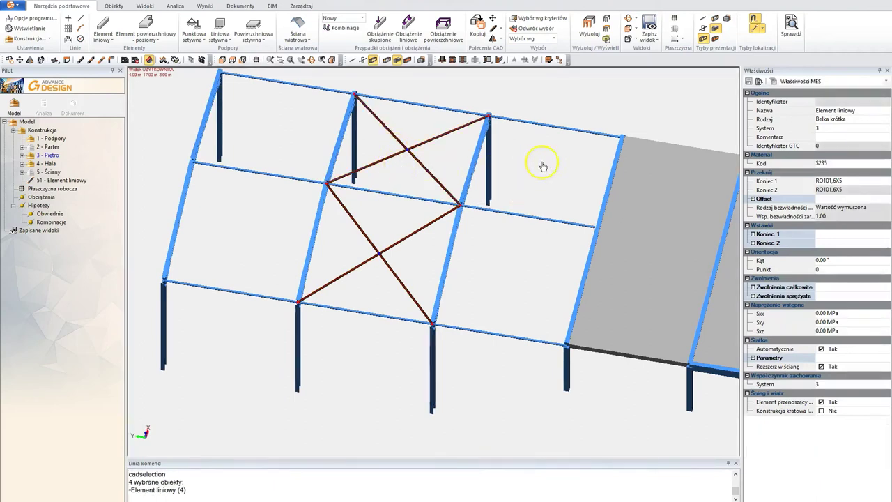
left_click(802, 181)
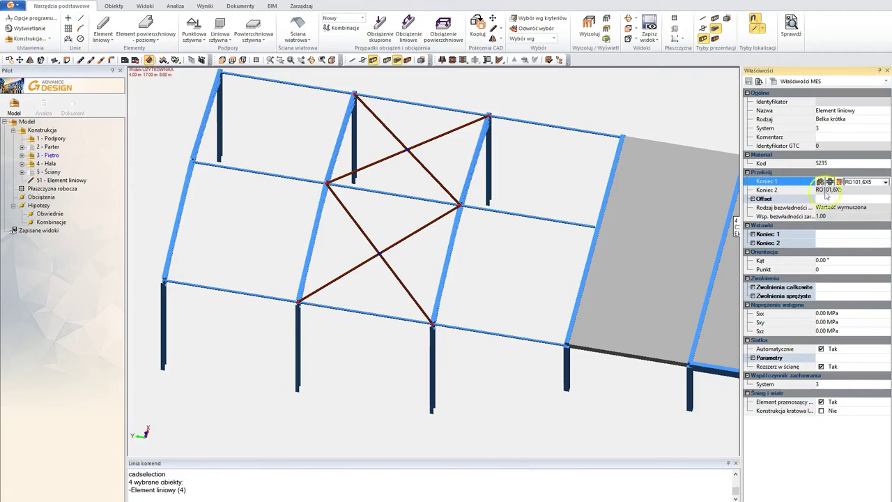
left_click(842, 182)
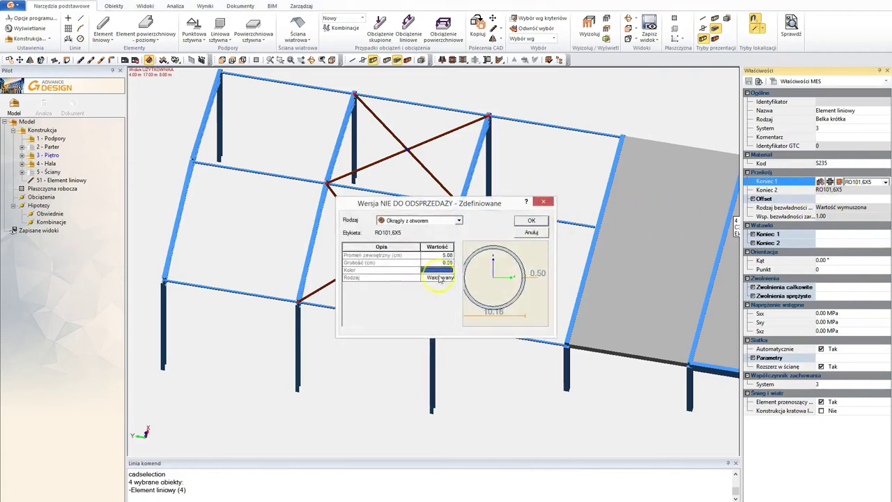
left_click(458, 221)
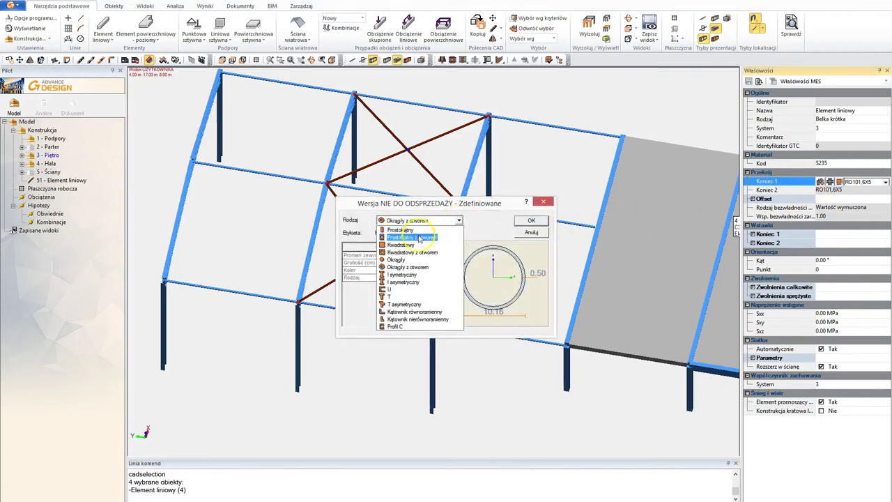
left_click(398, 270)
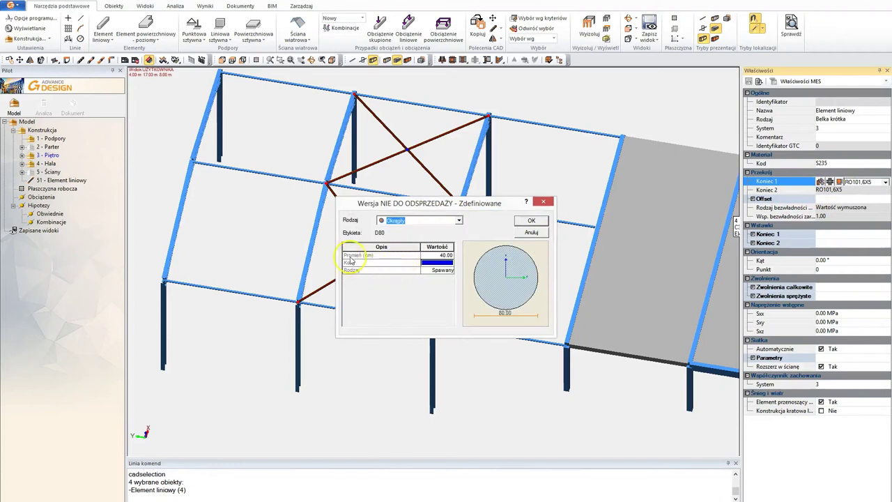
left_click(438, 255)
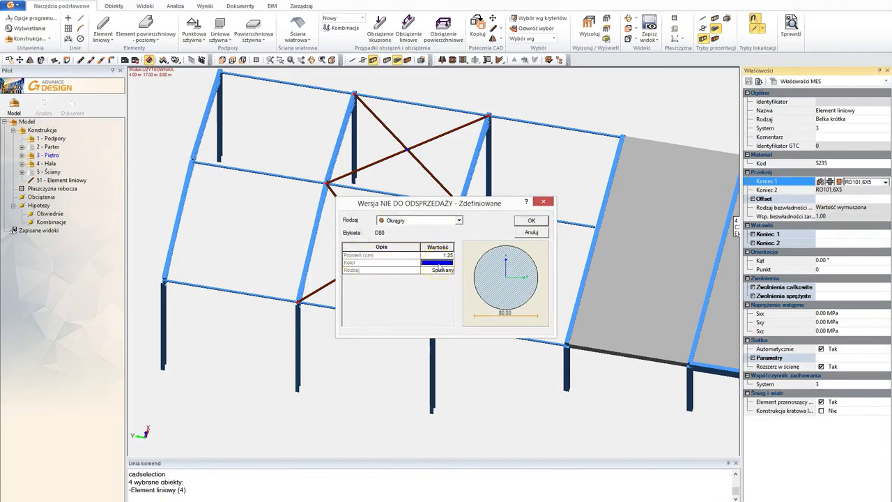
key("Return")
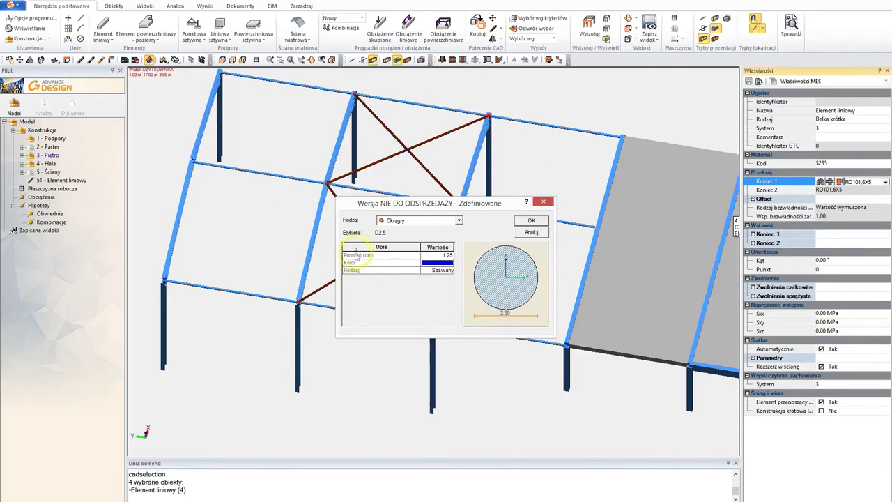
left_click(532, 222)
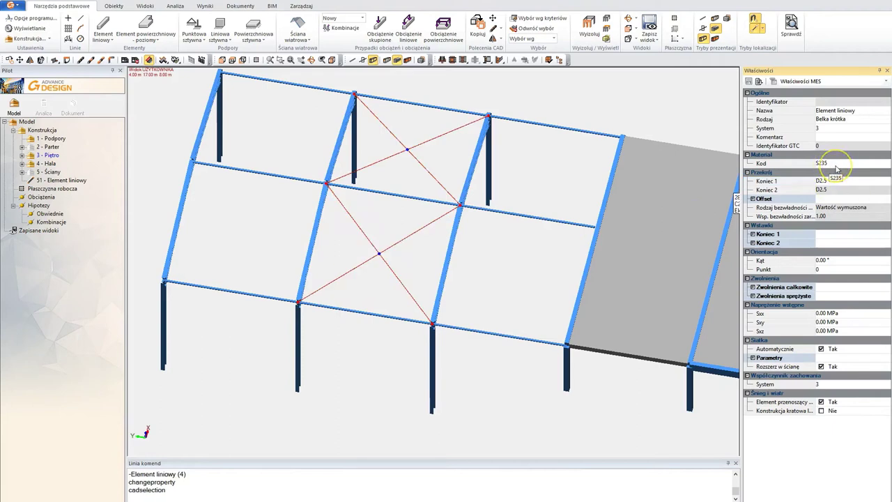
Change the element type of the four selected X-braces to Cięgno and clear the selection
left_click(835, 120)
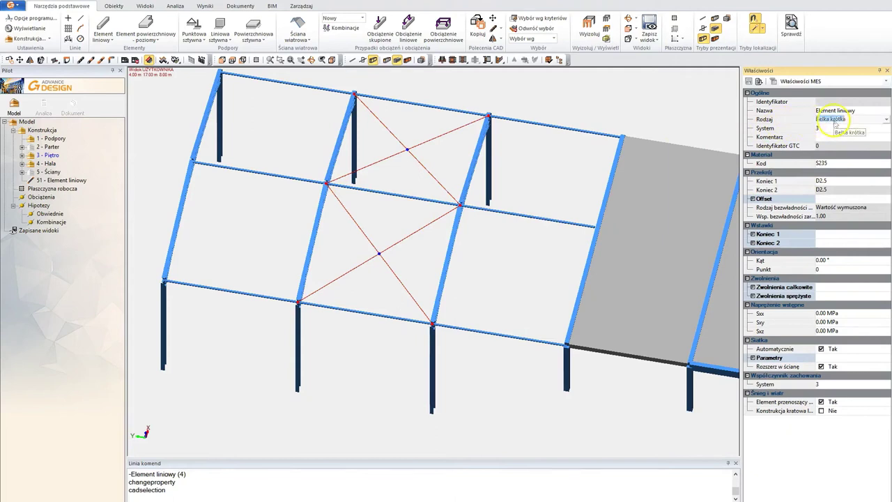
left_click(886, 120)
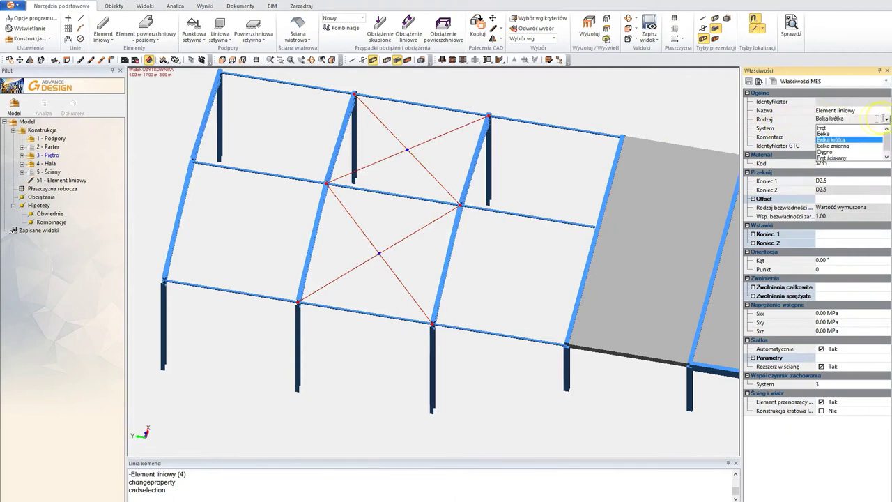
left_click(825, 153)
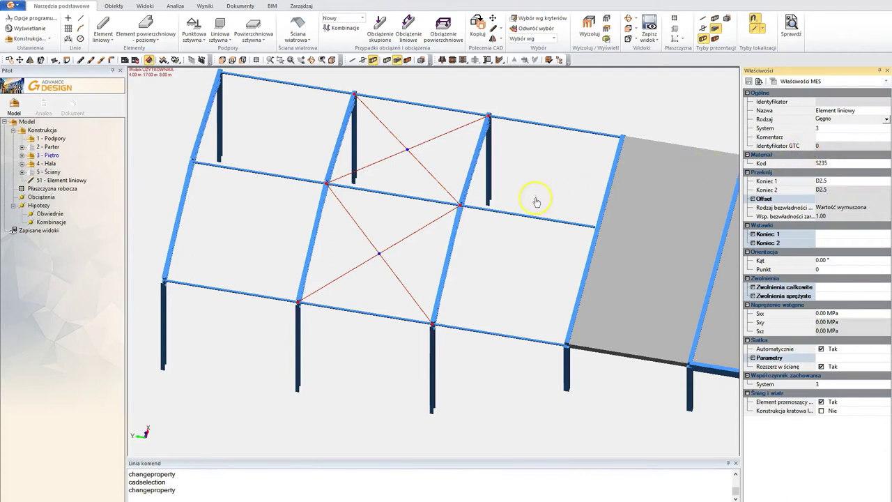
middle_click_drag(535, 202, 532, 213)
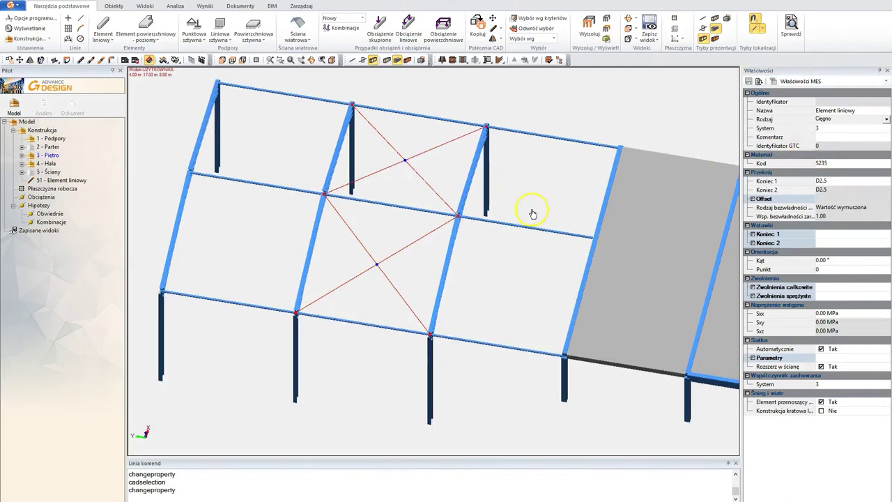
key("Escape")
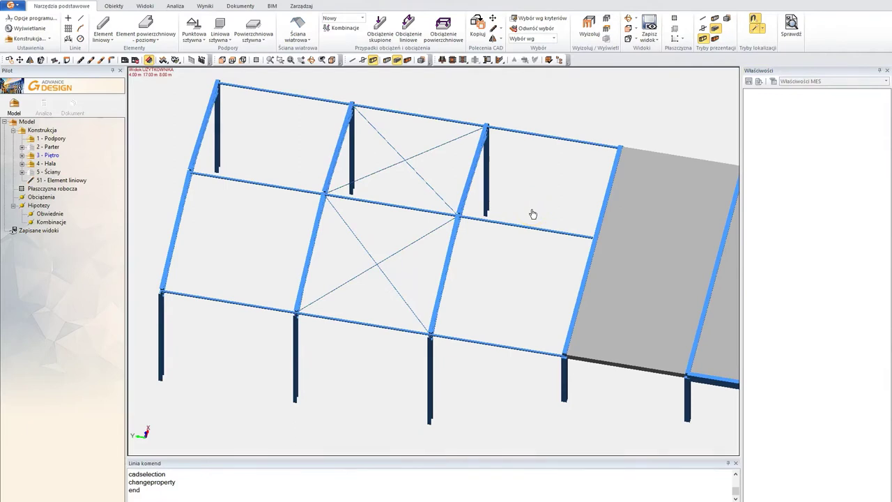
left_click(485, 248)
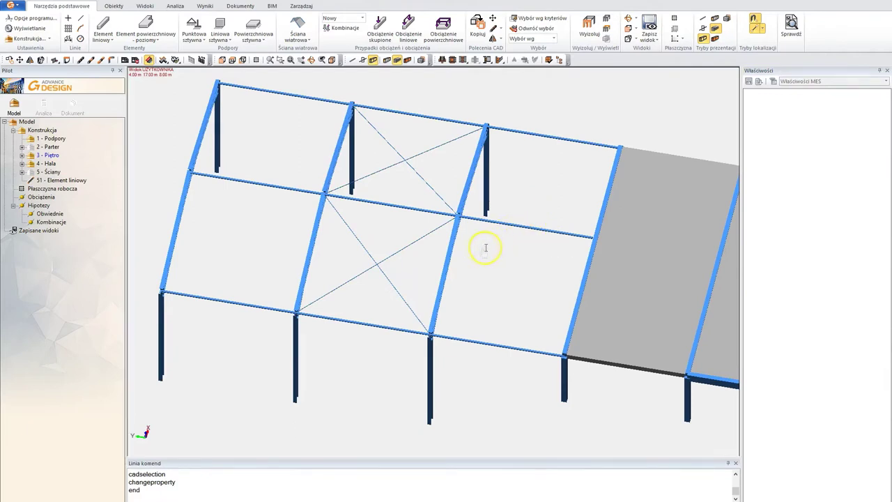
Extend the middle concrete column on the hall side up to the free end of the ridge member by moving its top node
middle_click_drag(484, 252, 470, 223, "shift")
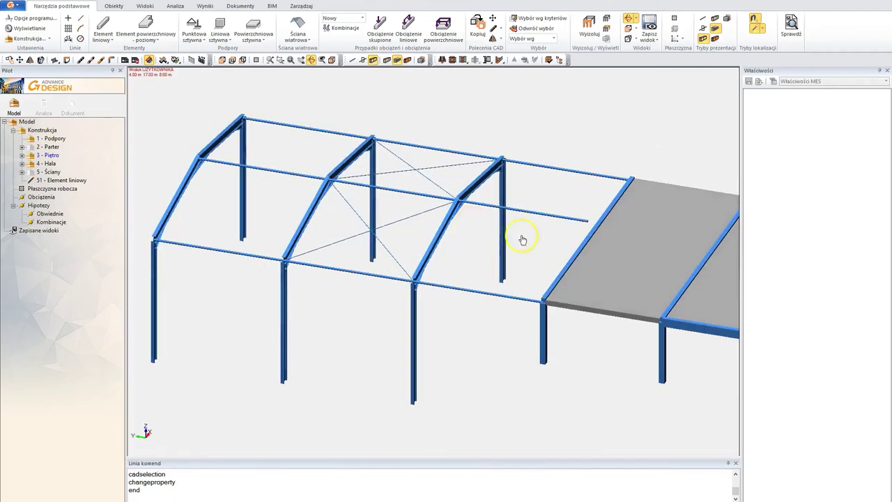
middle_click_drag(522, 239, 593, 233, "shift")
middle_click_drag(554, 199, 534, 285)
scroll(534, 285, "up", 4)
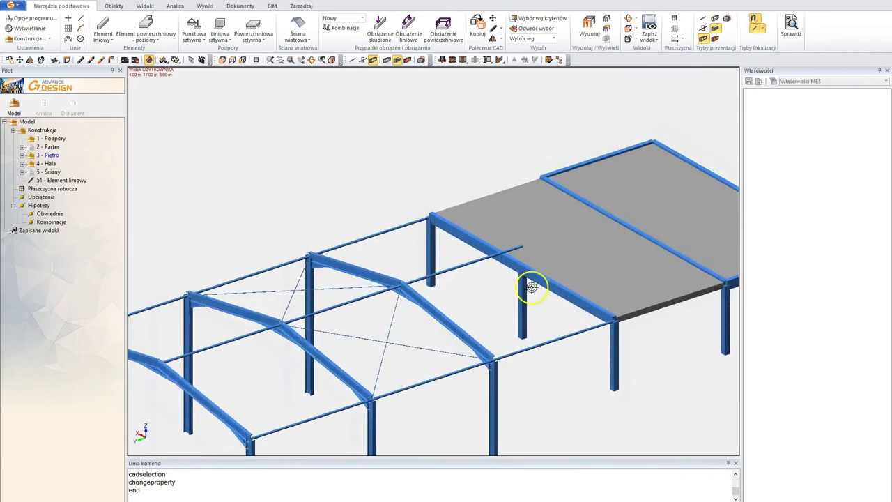
scroll(502, 317, "up", 2)
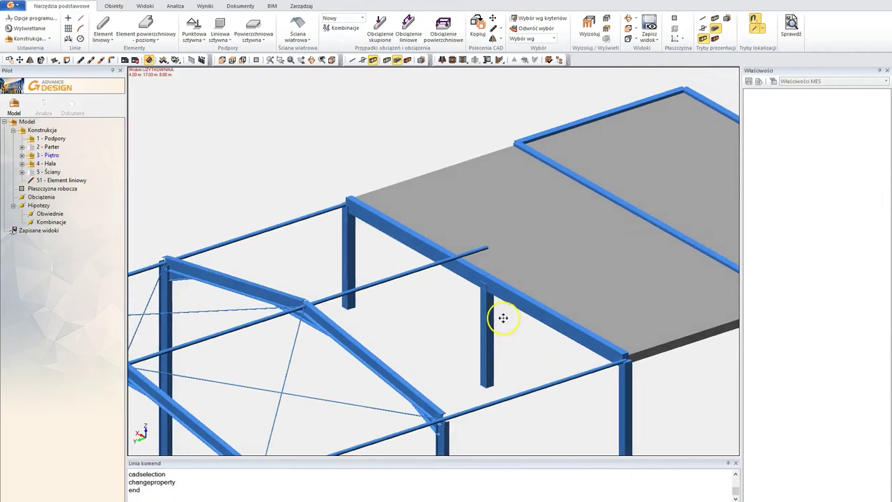
left_click(485, 322)
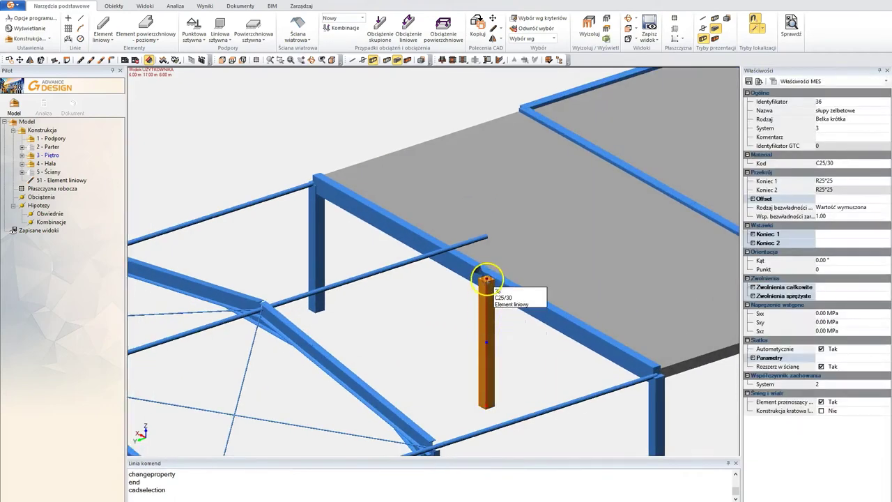
left_click(485, 279)
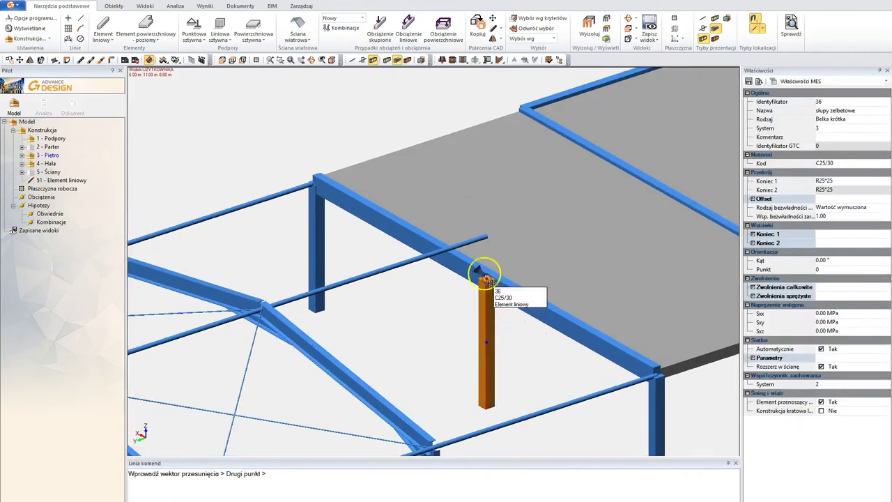
left_click(488, 238)
left_click(510, 313)
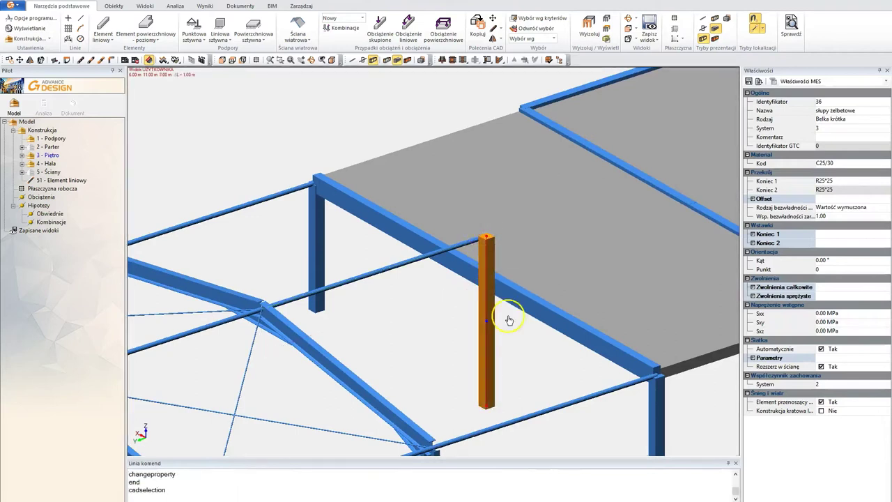
Raise the inner end of the front concrete beam beside the slab to the top of the extended middle column
mouse_move(504, 319)
middle_mouse_down("shift")
mouse_move(481, 300)
mouse_move(452, 299)
mouse_move(491, 312)
middle_mouse_up("shift")
left_click(515, 304)
left_click(489, 286)
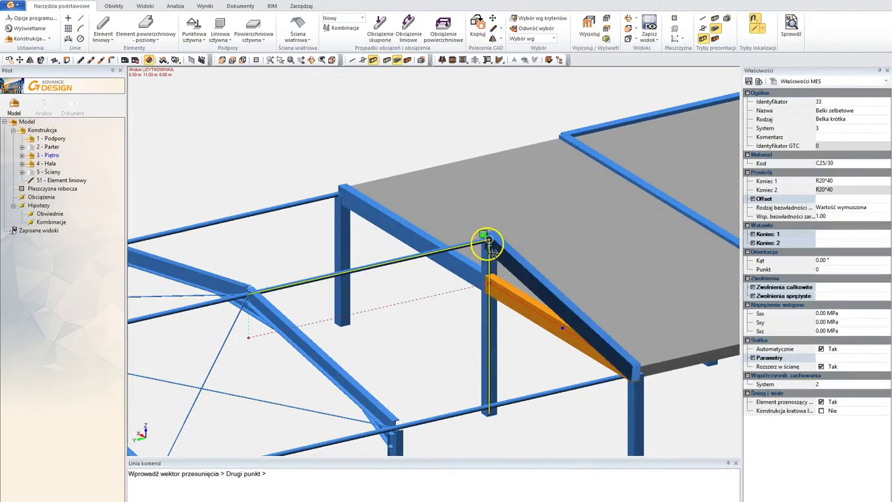
left_click(488, 242)
left_click(462, 265)
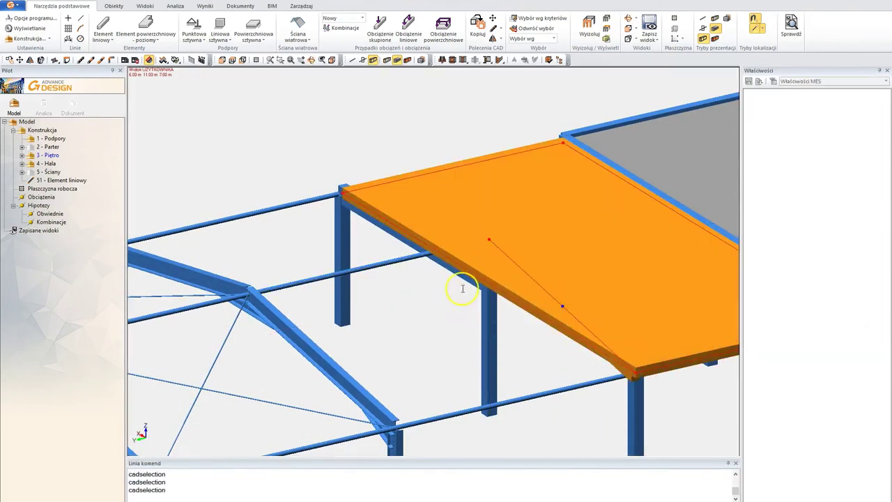
key("Escape")
Raise the inner end of the rear concrete beam to the same middle column top, completing the gabled edge
left_click(455, 279)
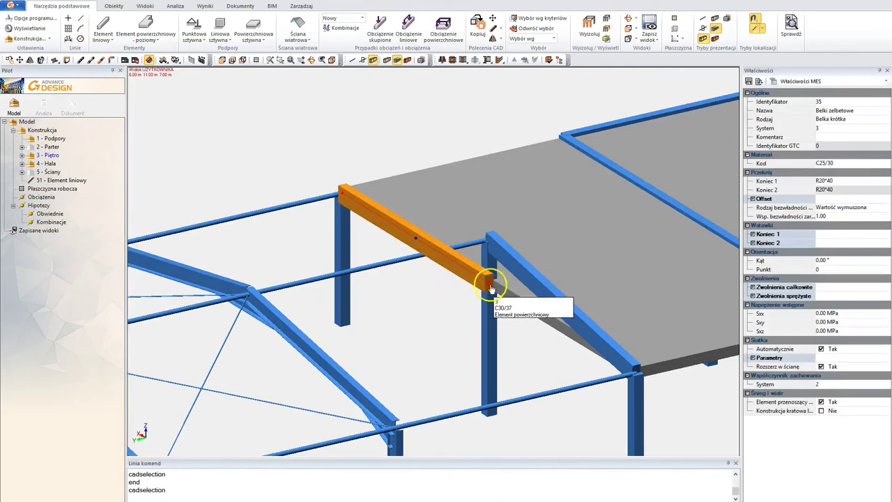
left_click(487, 286)
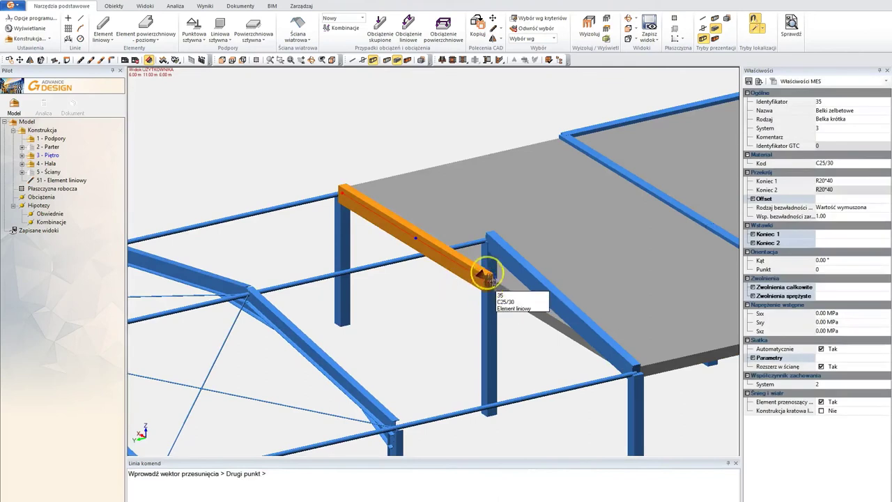
left_click(490, 244)
key("Escape")
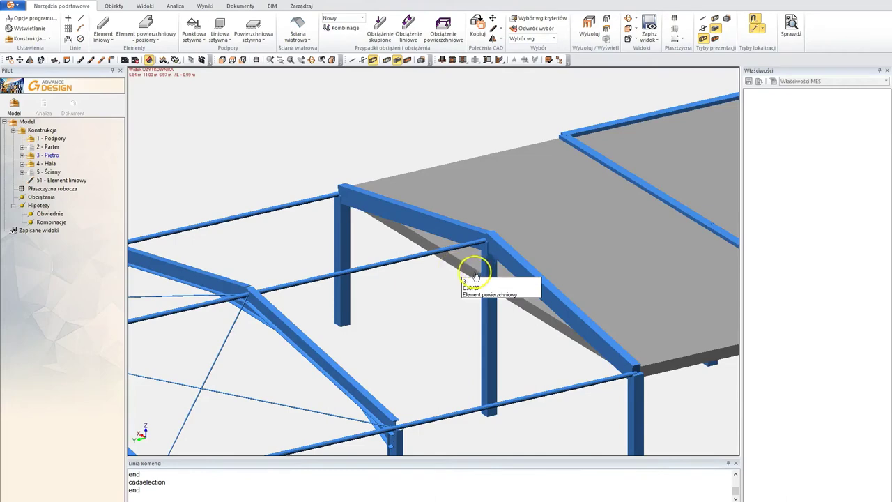
Show the whole structure and define a three-point work plane on the hall's end frame, using both column bases and the front column's top
scroll(423, 265, "down", 8)
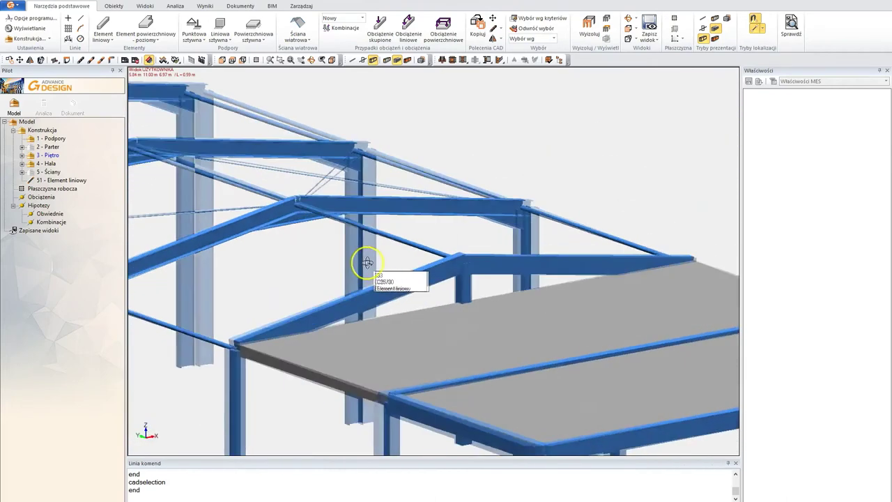
scroll(455, 268, "down", 2)
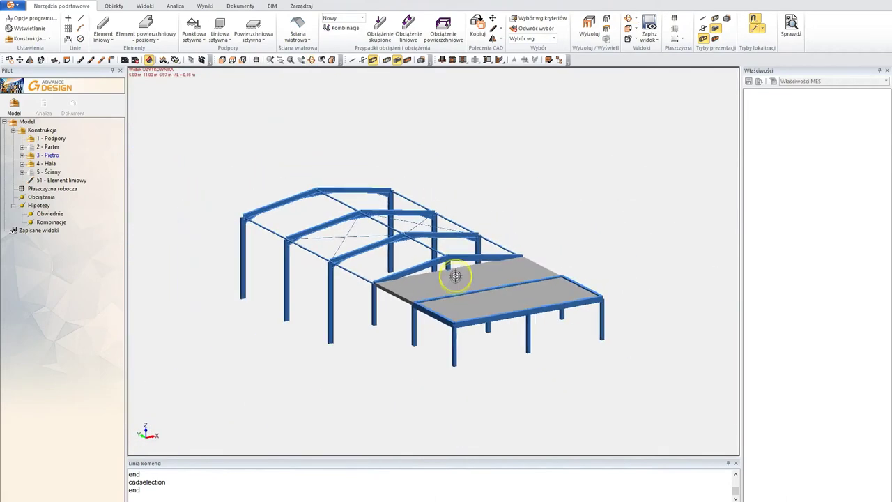
left_click_drag(444, 299, 389, 259)
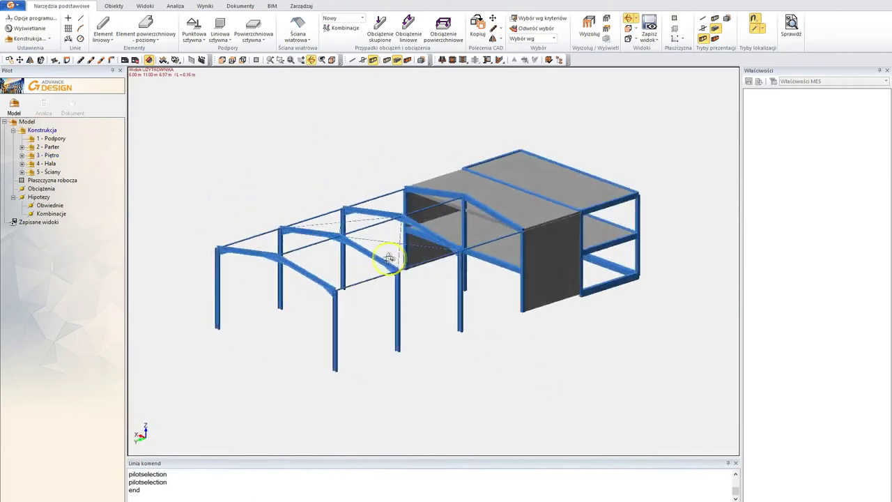
mouse_move(389, 258)
middle_mouse_down()
mouse_move(351, 251)
mouse_move(344, 305)
middle_mouse_up()
scroll(350, 271, "up", 4)
scroll(386, 268, "up", 2)
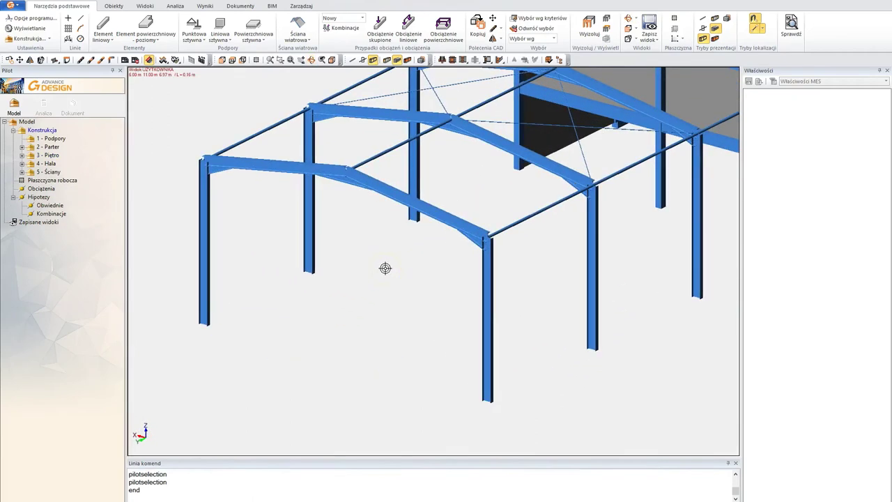
middle_click_drag(392, 286, 362, 281)
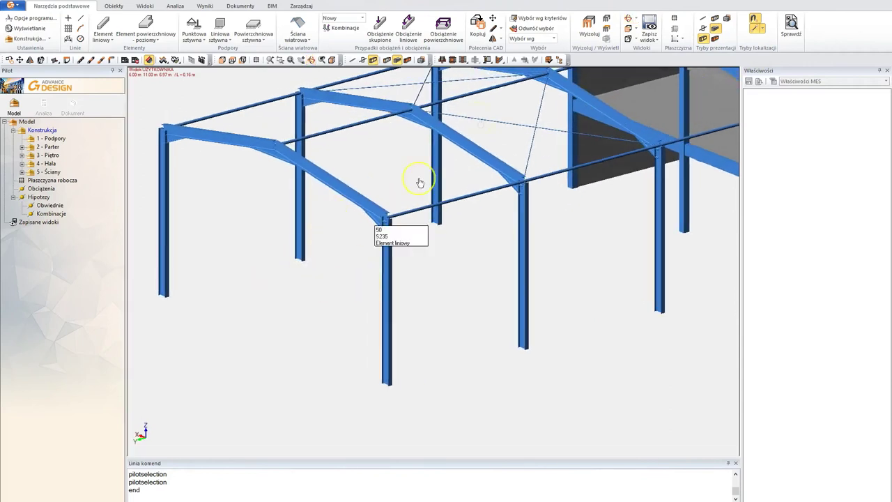
left_click(675, 32)
left_click(164, 296)
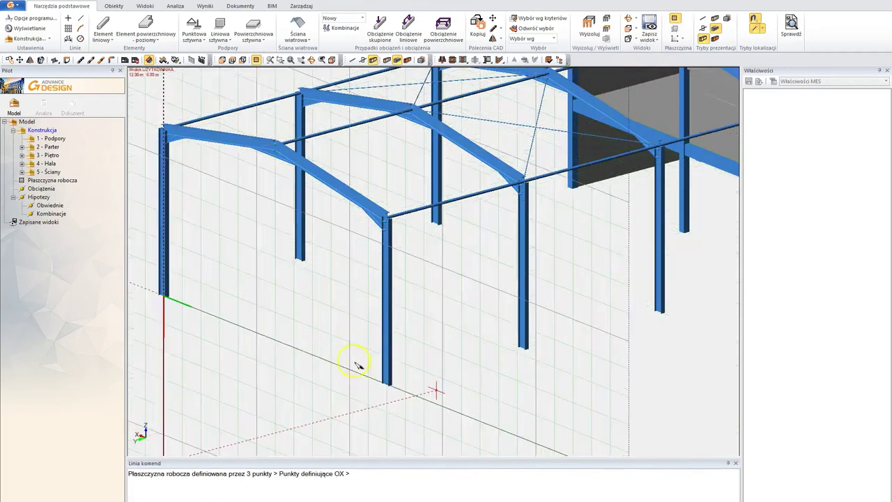
left_click(386, 380)
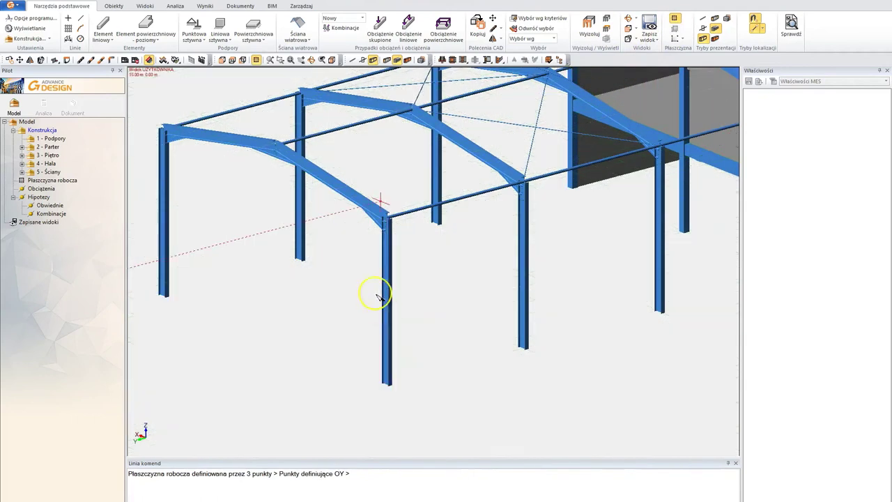
left_click(386, 217)
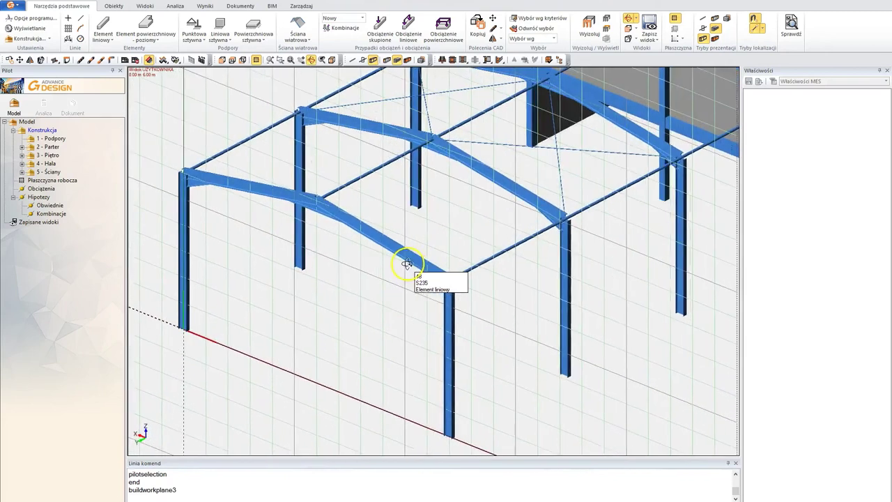
Add an IPE360 linear element as a middle column in the end frame, from the ridge vertically down to the base line
left_click(103, 29)
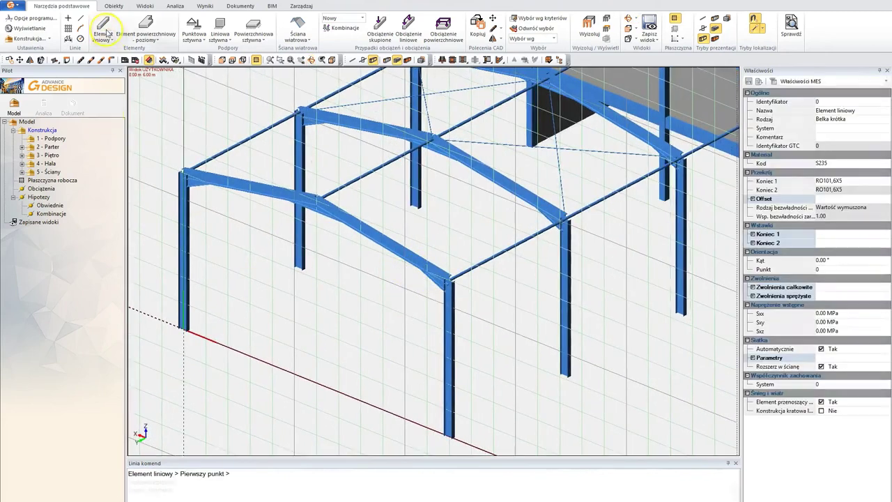
left_click(316, 201)
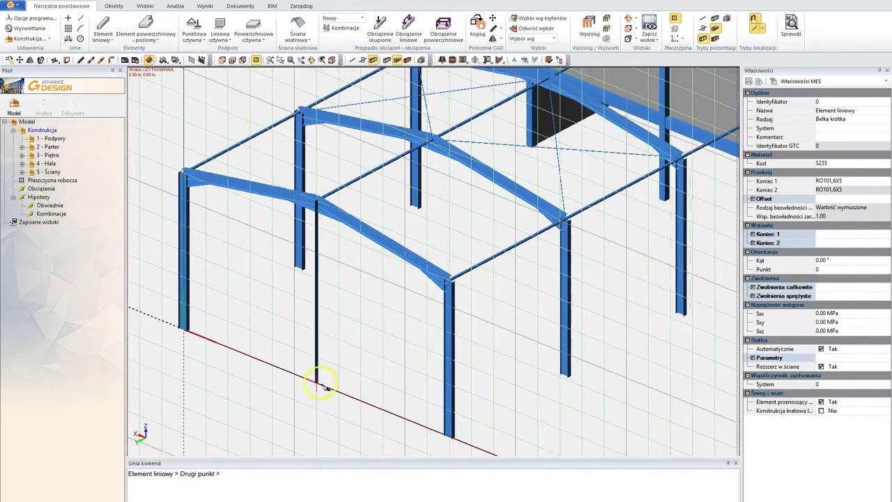
left_click(881, 182)
left_click(886, 183)
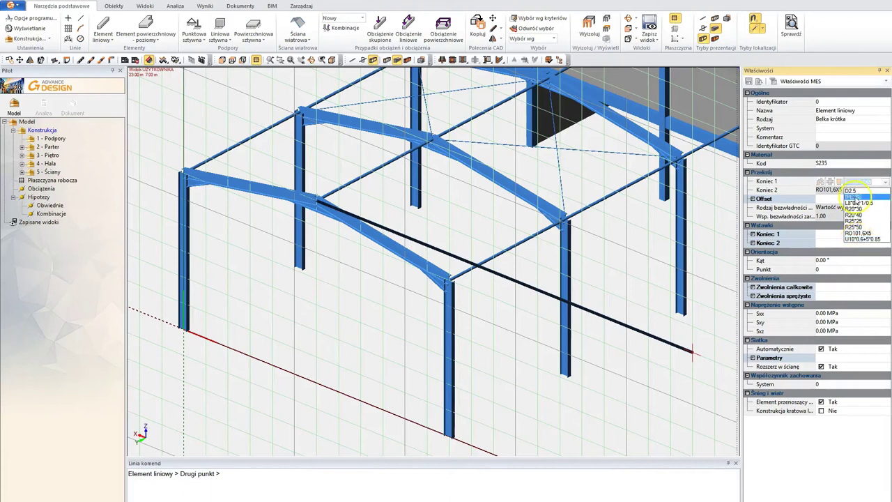
left_click(854, 197)
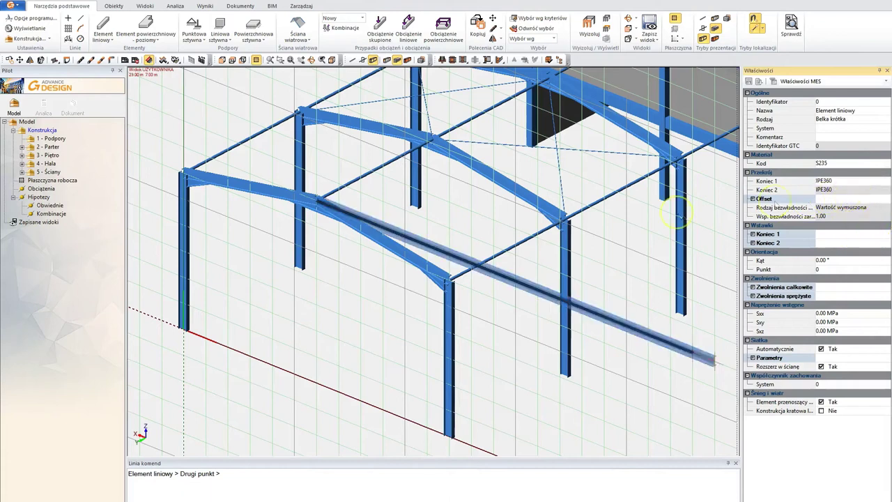
left_click(317, 381)
key("Escape")
Rotate the end frame's middle column to a 90° orientation angle and change its cross-section to IPE240 from the section library
left_click(320, 354)
left_click(851, 260)
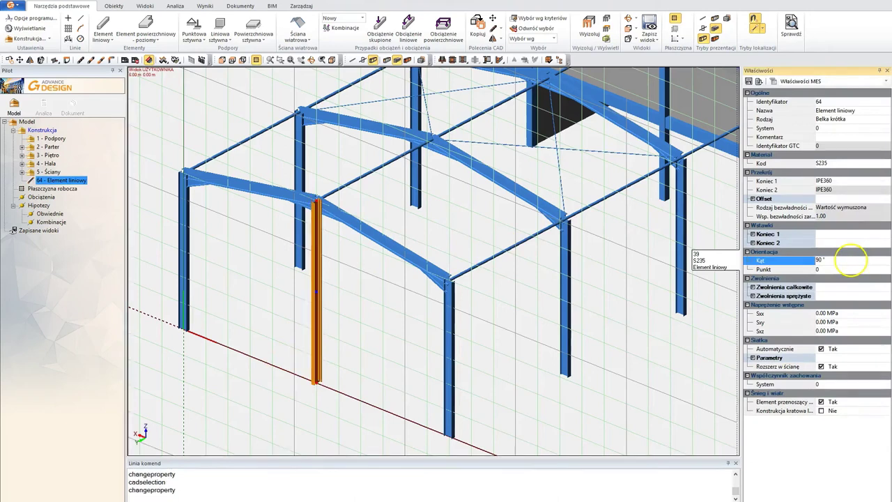
left_click(829, 183)
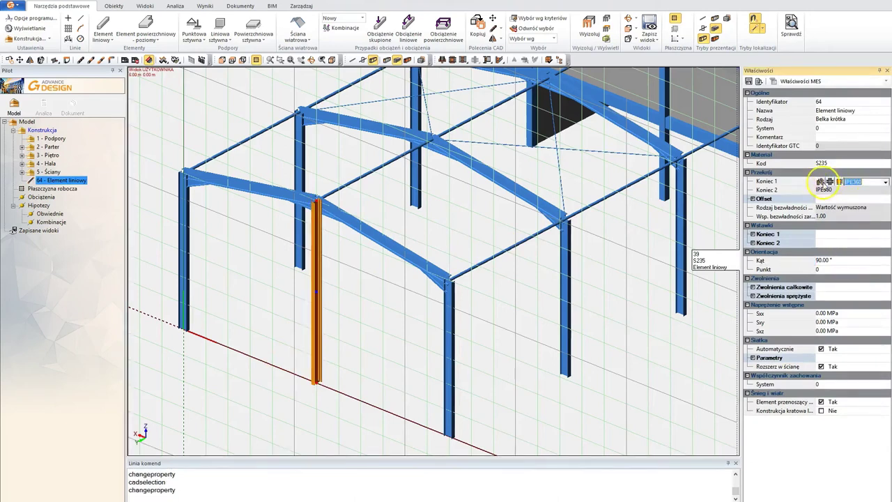
left_click(822, 182)
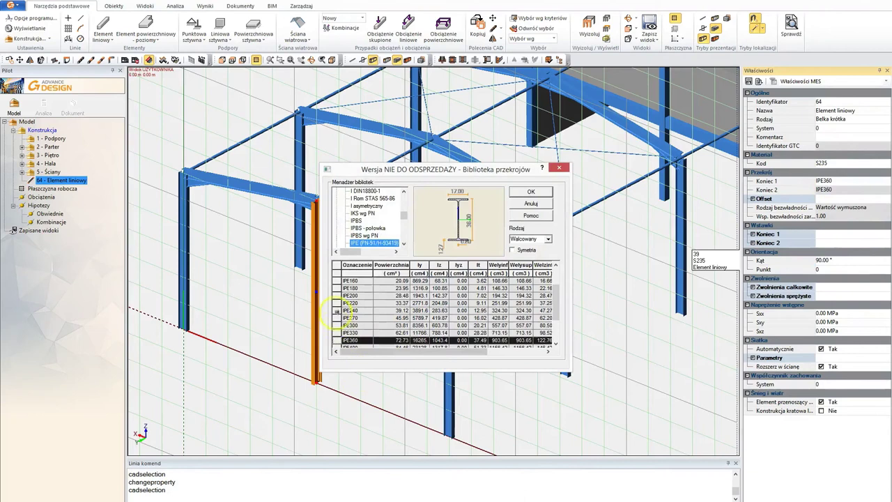
left_click(339, 311)
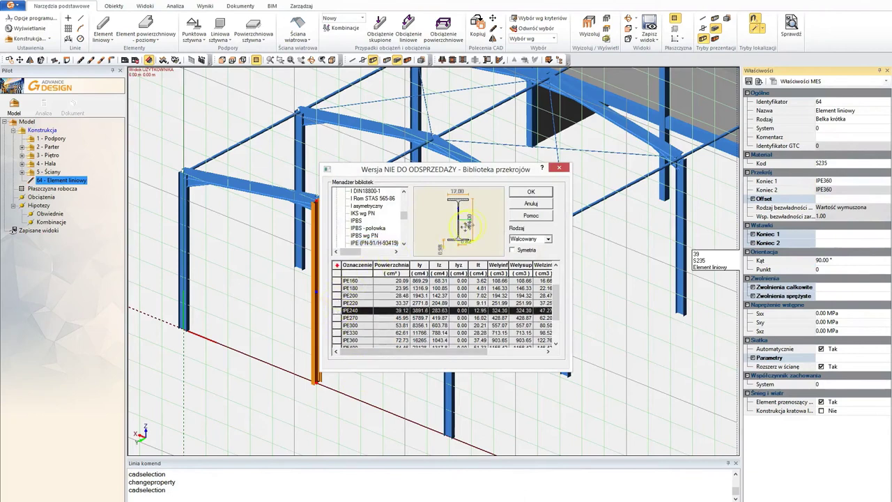
left_click(530, 192)
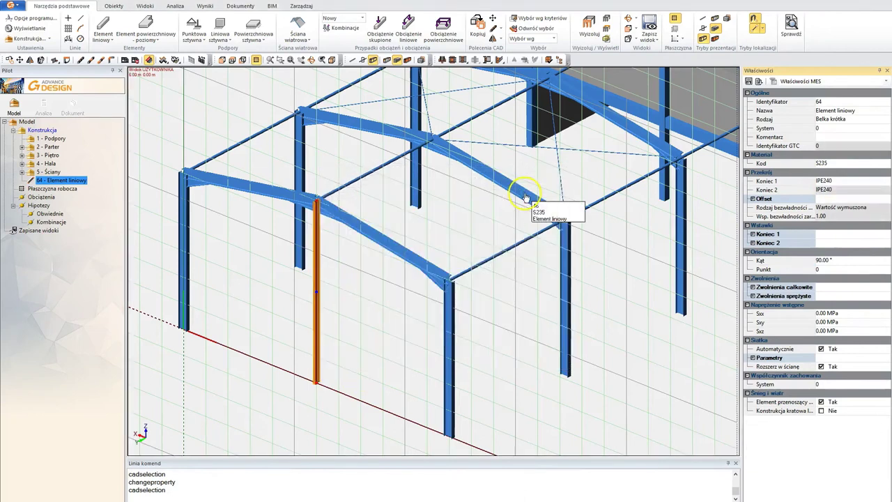
middle_click_drag(335, 279, 358, 269)
key("Escape")
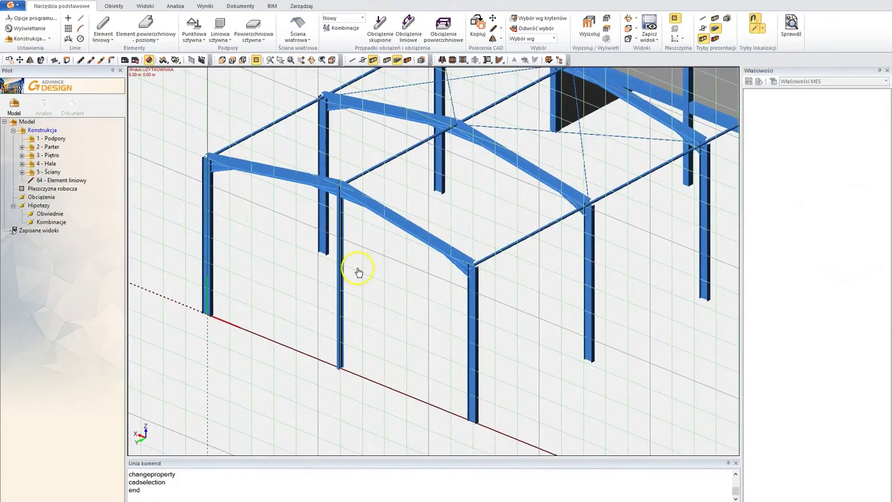
Select both sloping beams of the end frame and set the haunch position at end 1 (Koniec 1) to Brak
middle_click_drag(400, 318, 393, 305, "shift")
scroll(305, 155, "up", 3)
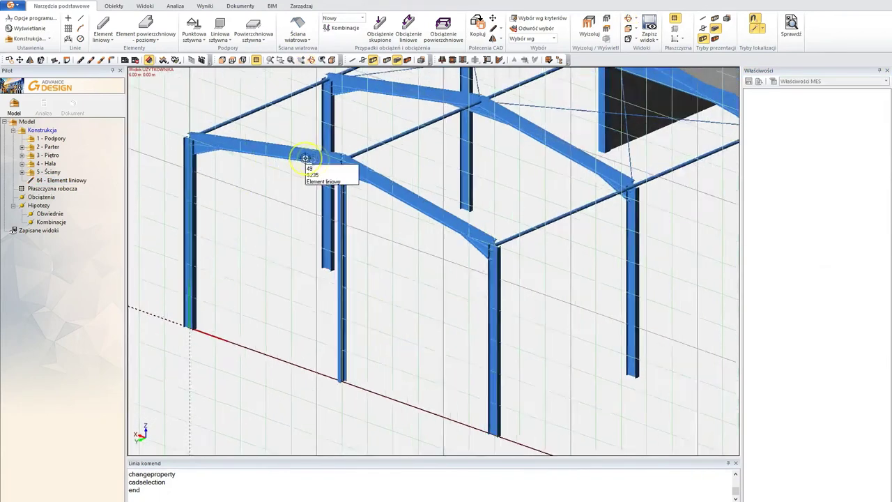
left_click(300, 157)
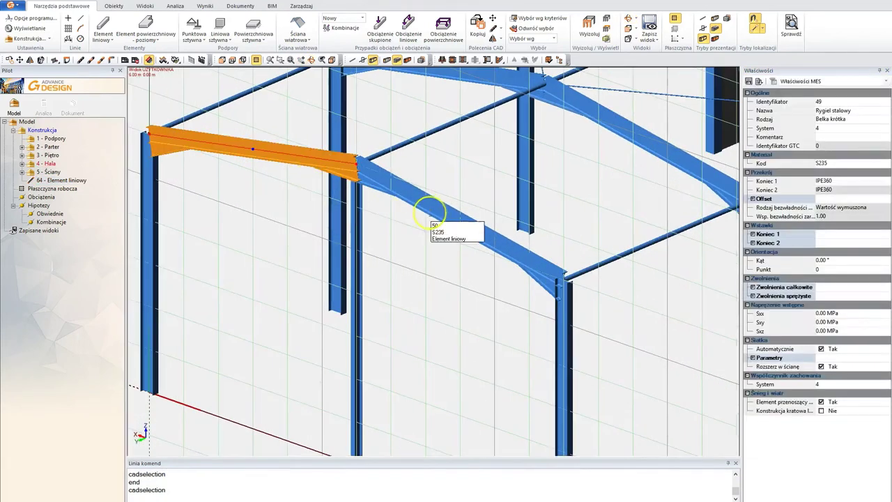
left_click(433, 214)
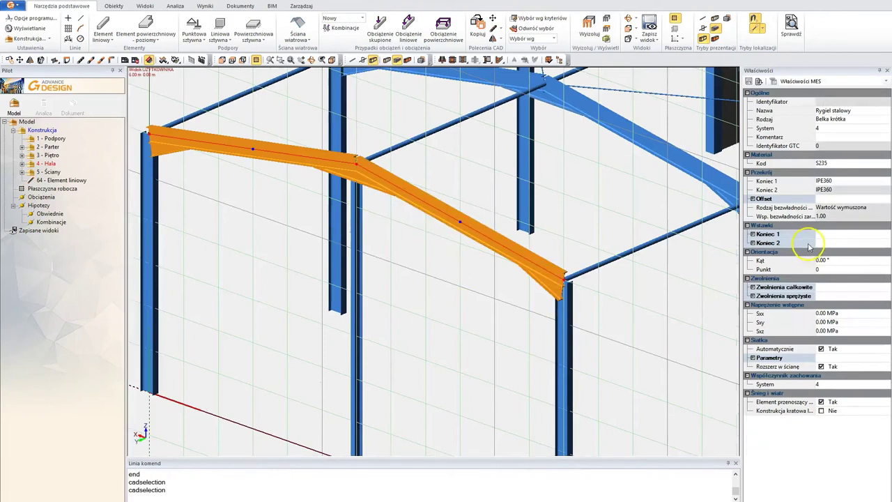
left_click(753, 235)
left_click(886, 242)
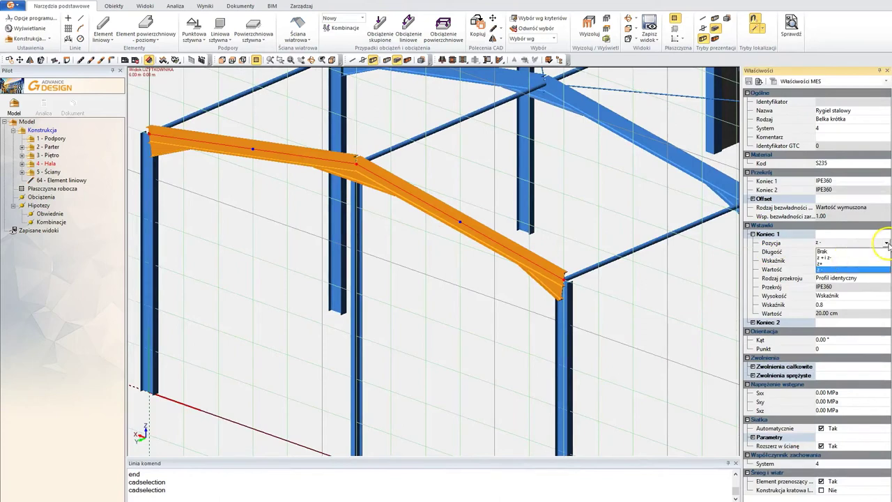
left_click(823, 251)
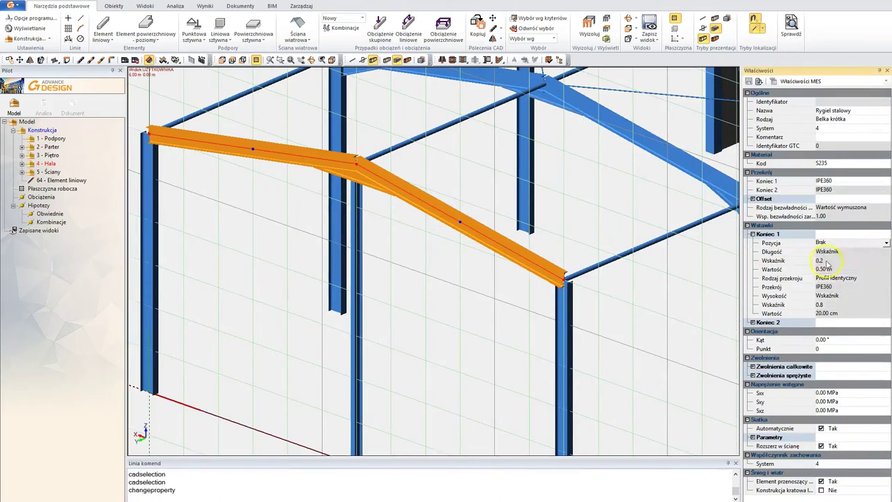
Remove the haunches at end 2 (Koniec 2) of both end-frame beams by setting their position to Brak
left_click(752, 323)
left_click(864, 332)
left_click(879, 331)
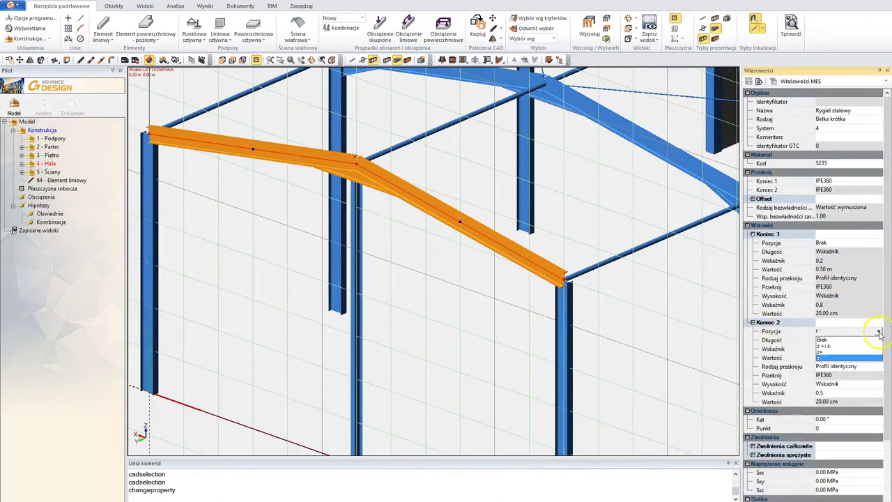
left_click(825, 341)
middle_click_drag(470, 249, 490, 253)
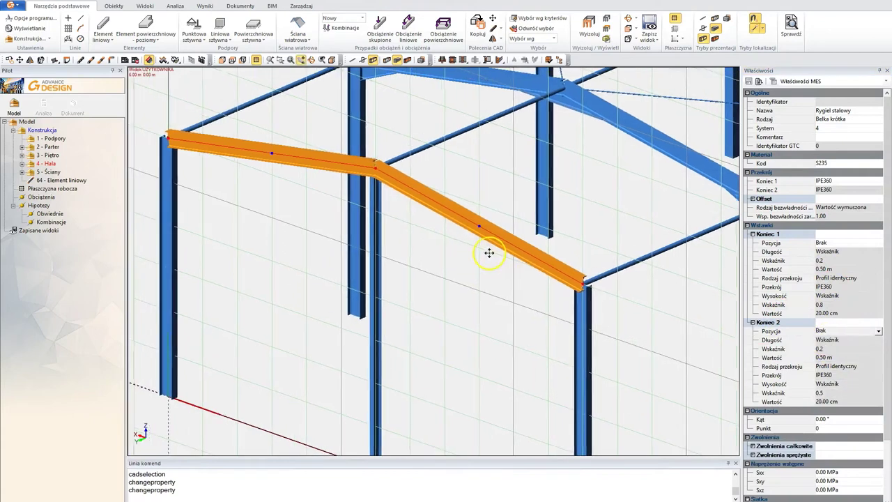
key("Escape")
Hide the work plane and move the end frame's middle column into the 4 - Hala system
scroll(487, 252, "down", 2)
scroll(488, 253, "down", 2)
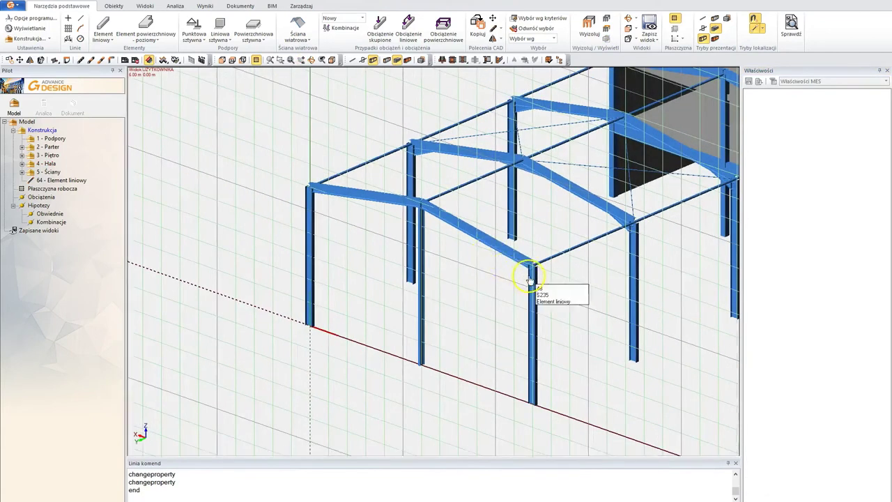
middle_click_drag(530, 275, 483, 270, "shift")
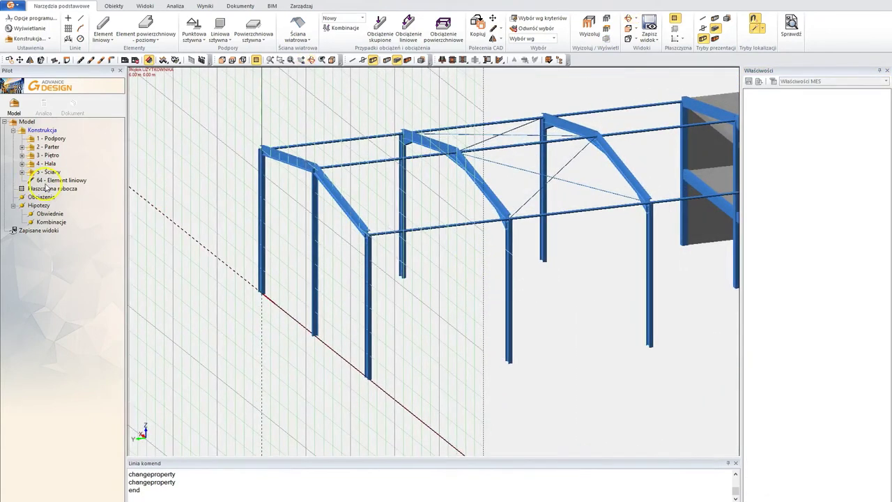
left_click(22, 188)
left_click(67, 180)
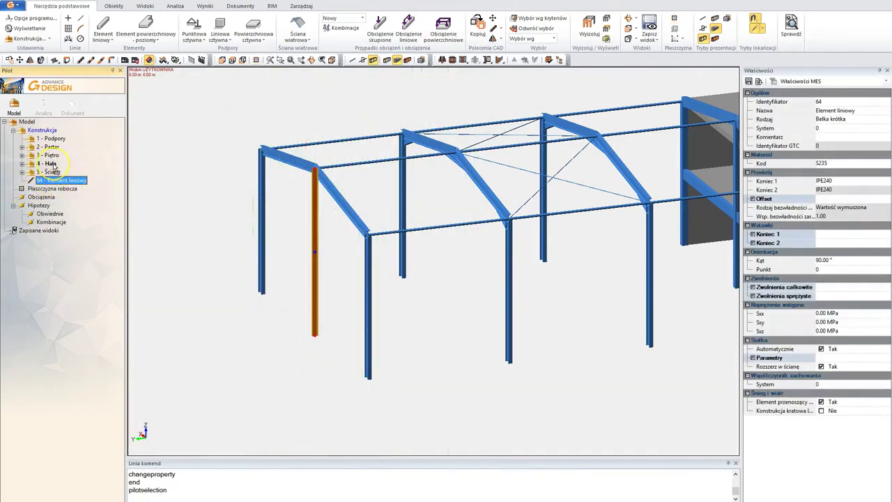
left_click_drag(54, 166, 53, 164)
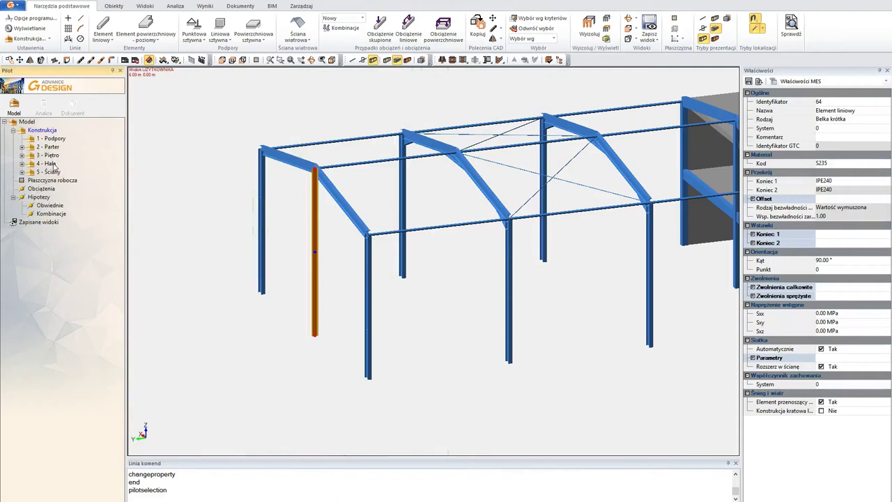
key("Escape")
Create a rectangular wind wall along the hall's long side, from the concrete building's corner column to the end frame's corner column
middle_click_drag(428, 233, 343, 212)
left_click_drag(345, 211, 380, 247)
left_click_drag(435, 263, 460, 314)
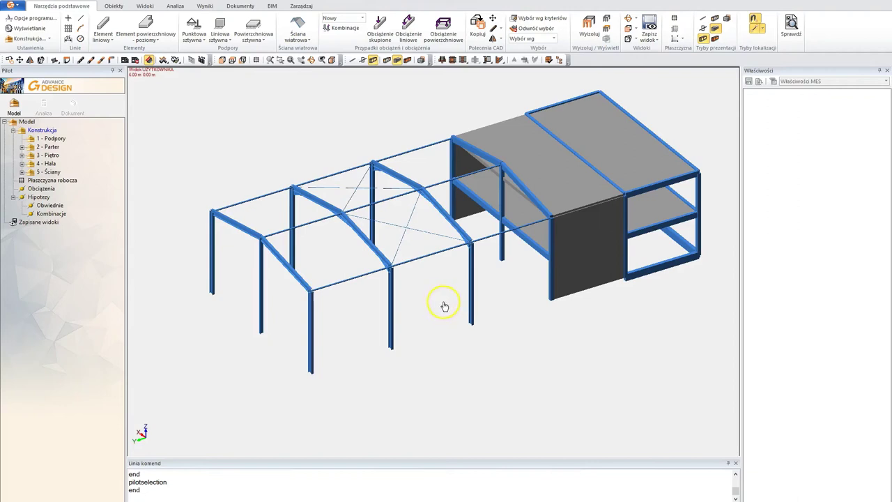
middle_click_drag(444, 301, 629, 293, "shift")
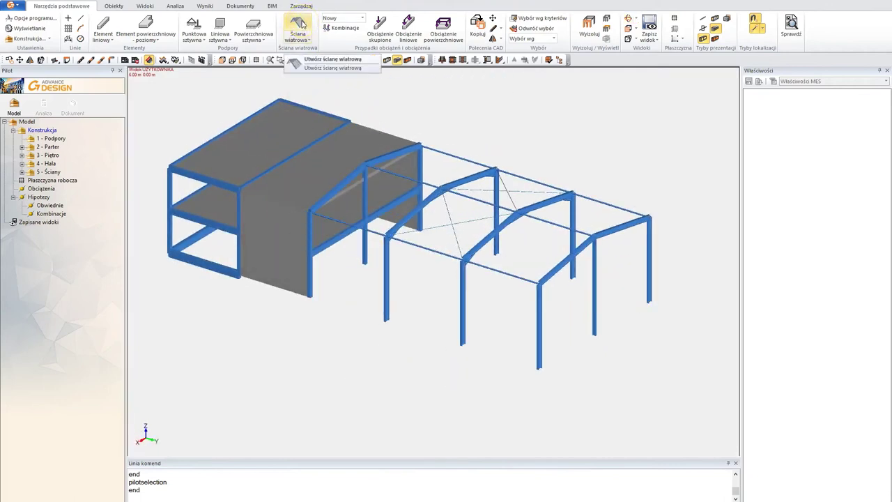
left_click(300, 28)
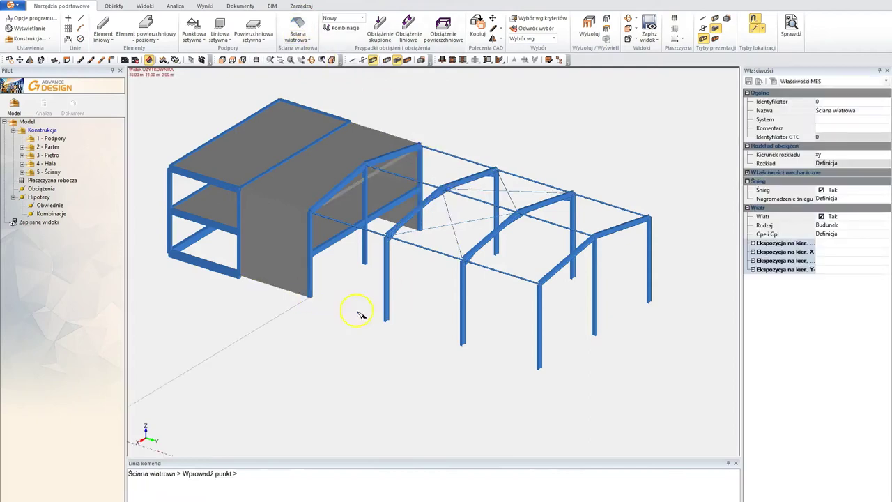
left_click(538, 367)
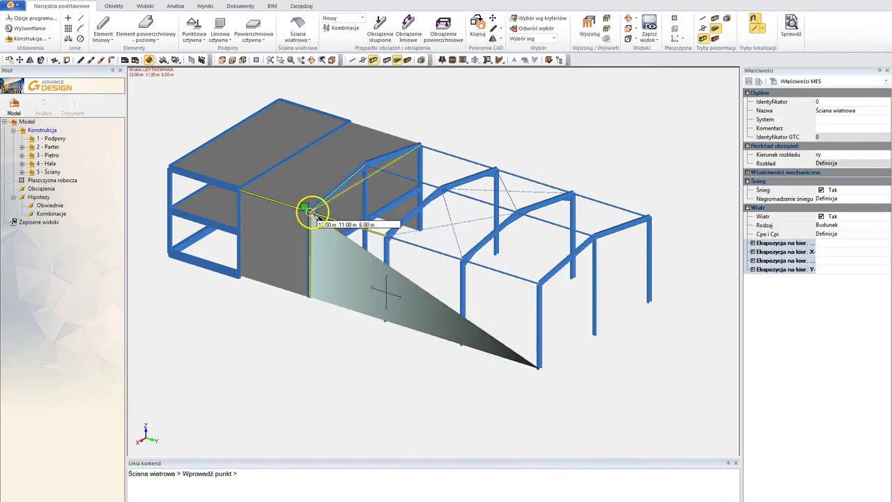
left_click(536, 280)
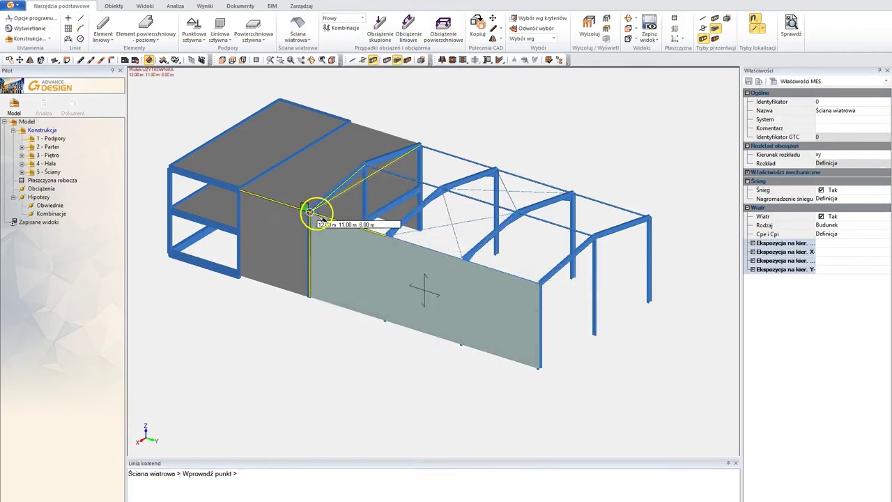
left_click(312, 211)
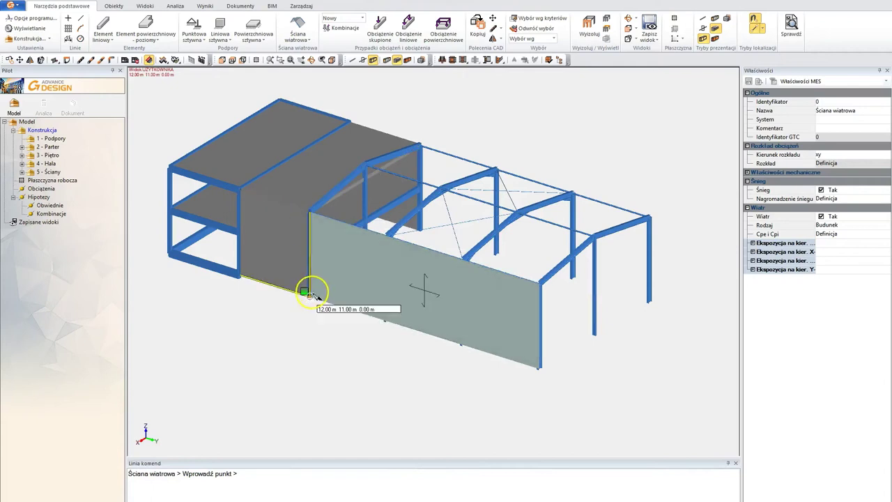
left_click(310, 291)
Create a second wind wall over the hall's gable end, following the column bases, eaves and ridge of the end frame
middle_click_drag(481, 380, 457, 376)
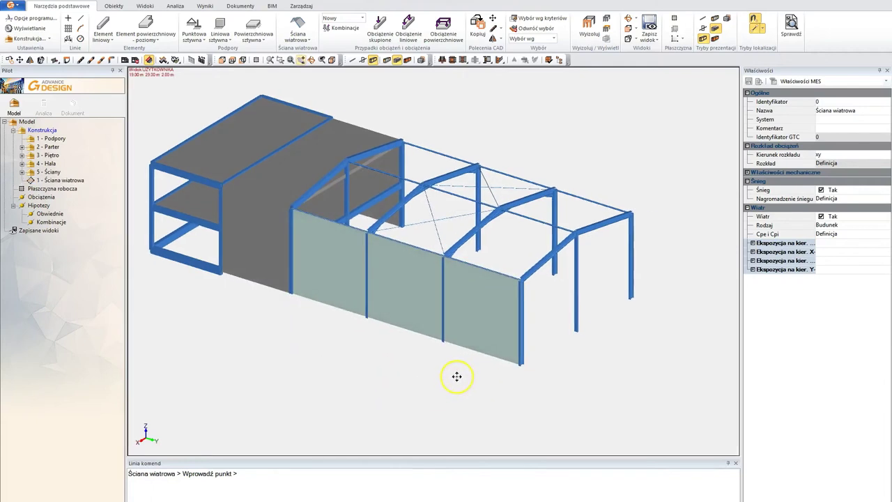
middle_click_drag(605, 345, 434, 342, "shift")
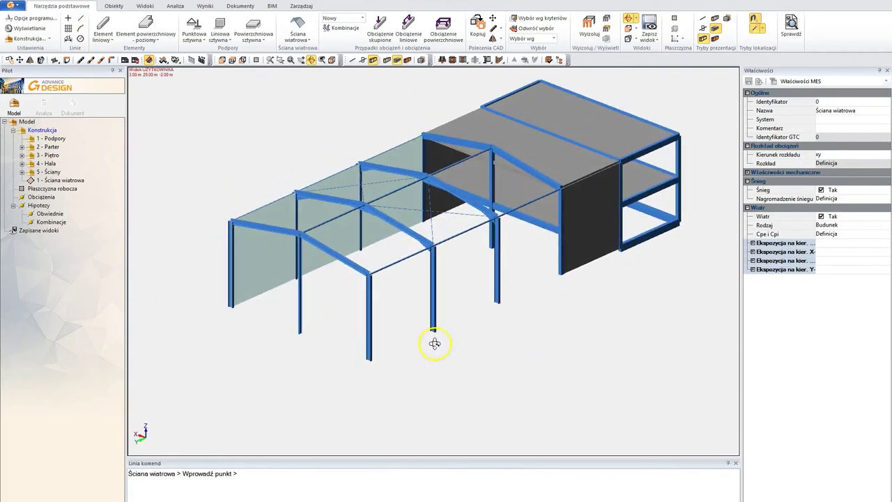
left_click(230, 305)
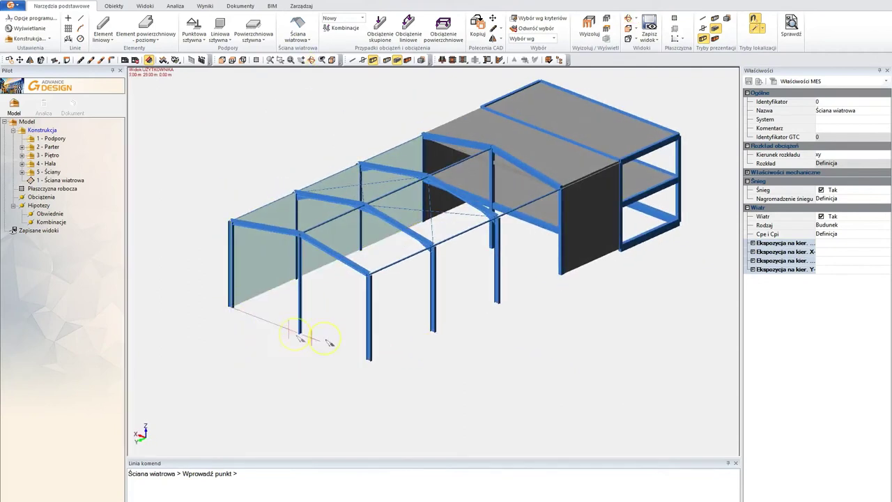
left_click(369, 358)
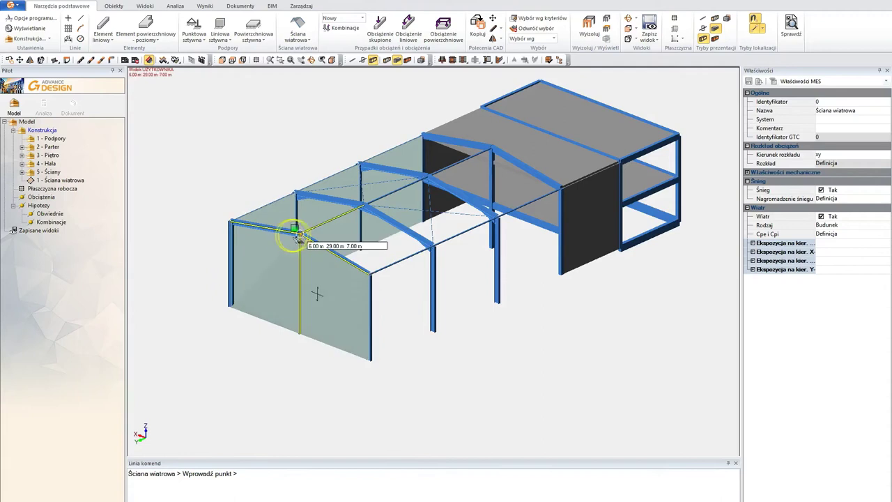
left_click(232, 222)
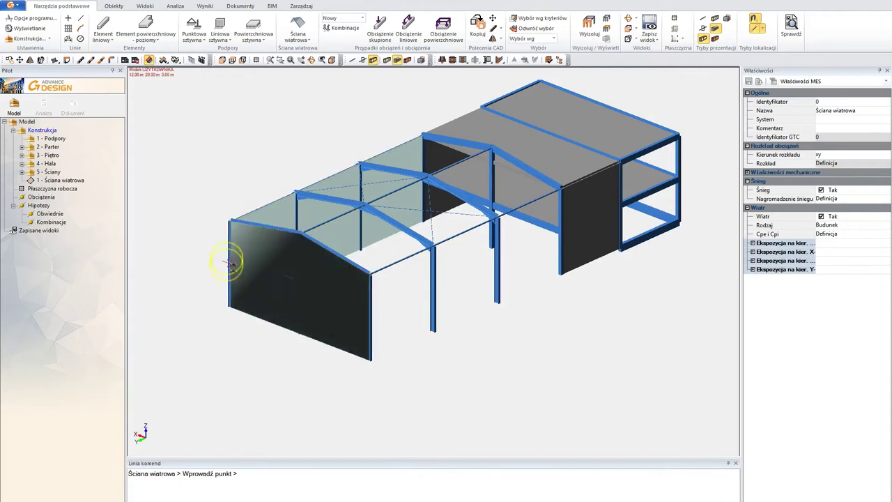
left_click(230, 305)
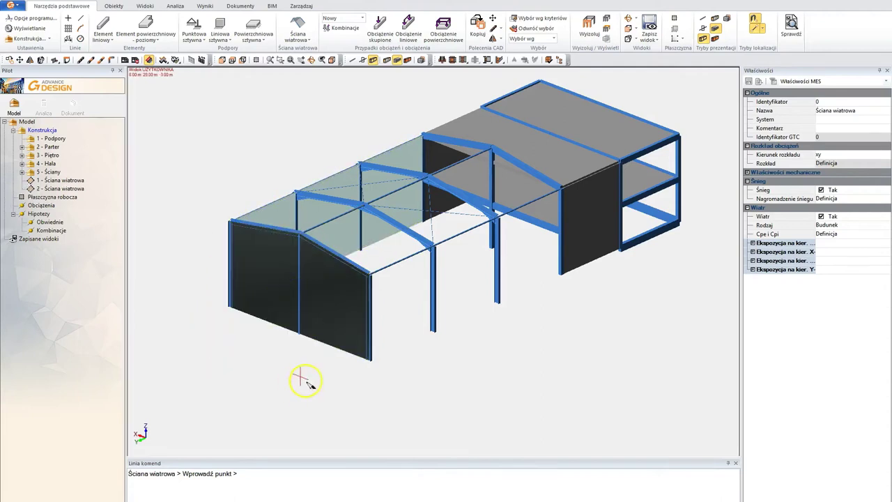
key("Escape")
Switch the model display to element axes with section symbols and view the wind wall on the hall's long side
left_click(363, 61)
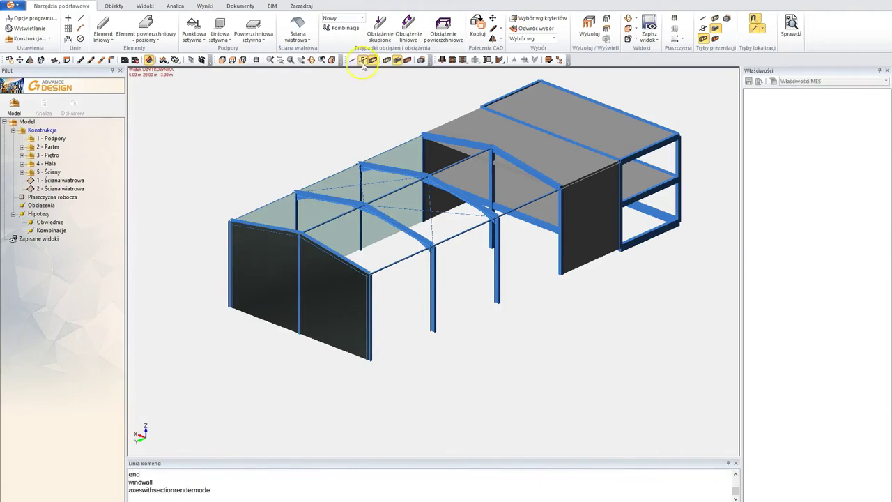
middle_click_drag(261, 265, 423, 255, "shift")
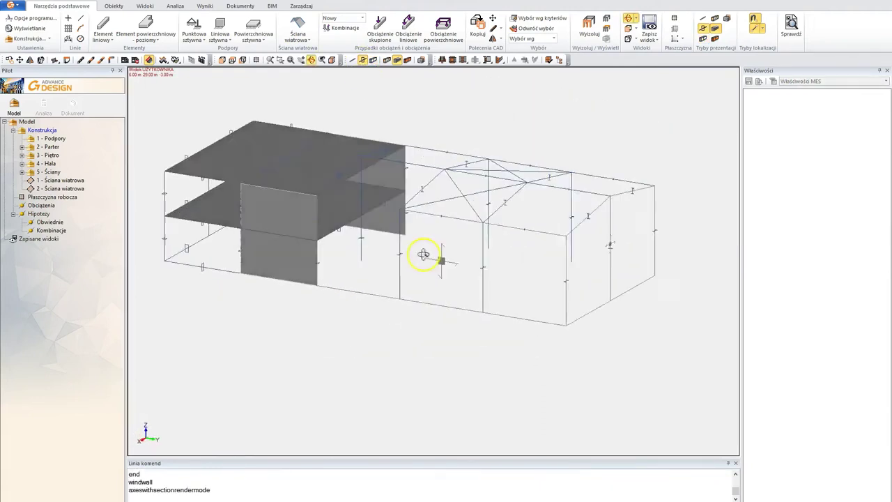
Set the load distribution direction of the wind wall on the hall's long side to x
left_click_drag(423, 254, 424, 265)
left_click(458, 296)
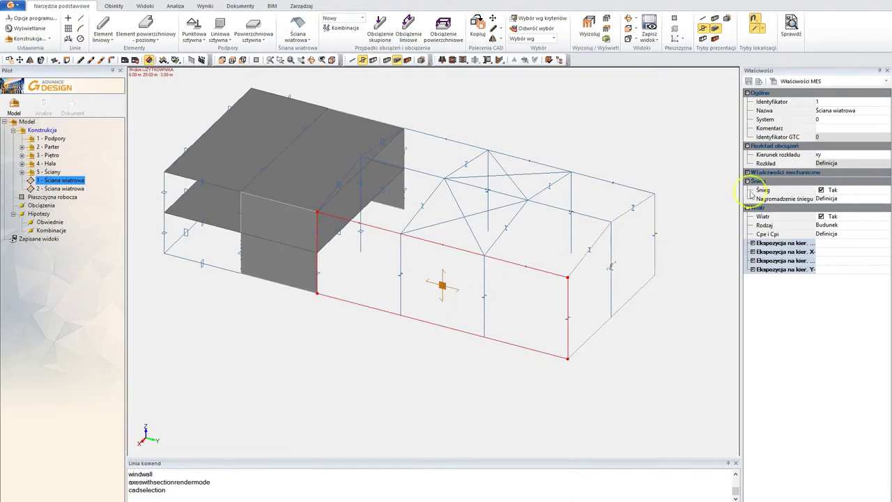
left_click(847, 154)
left_click(888, 155)
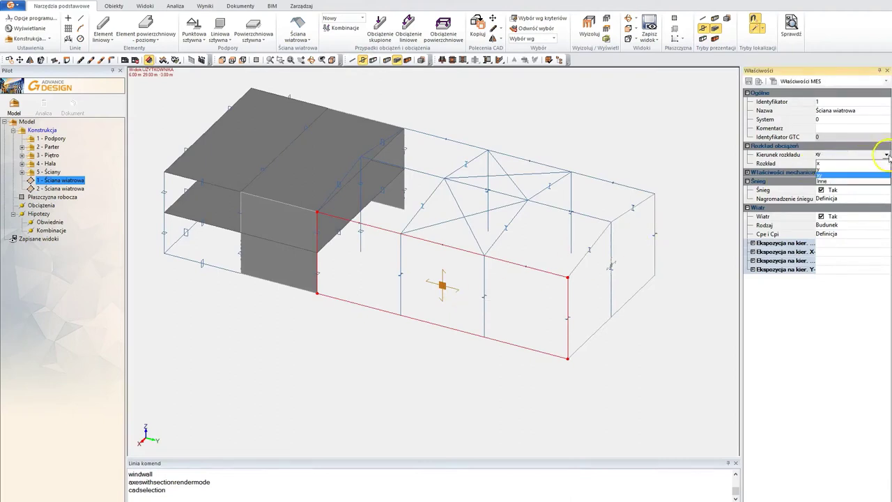
left_click(821, 164)
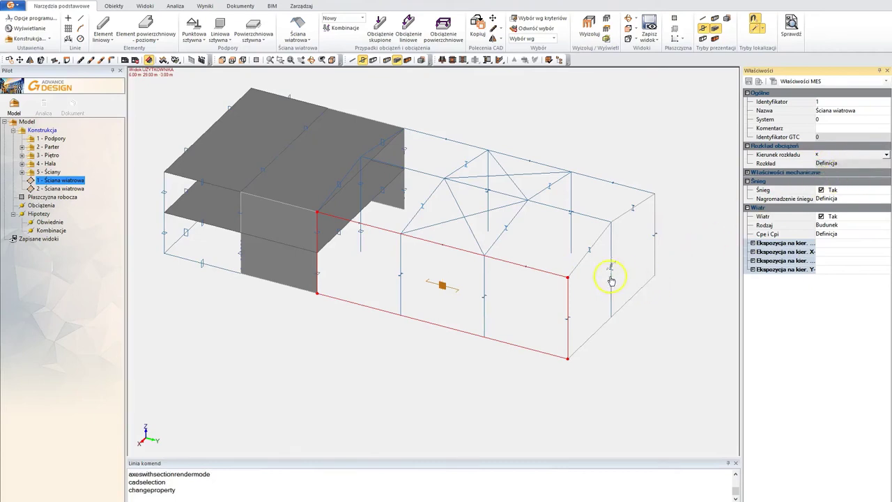
scroll(620, 280, "up", 4)
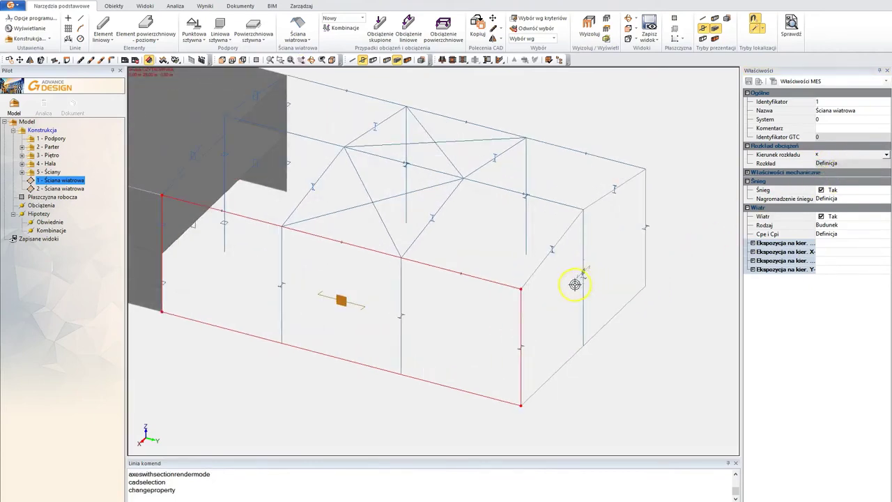
key("Escape")
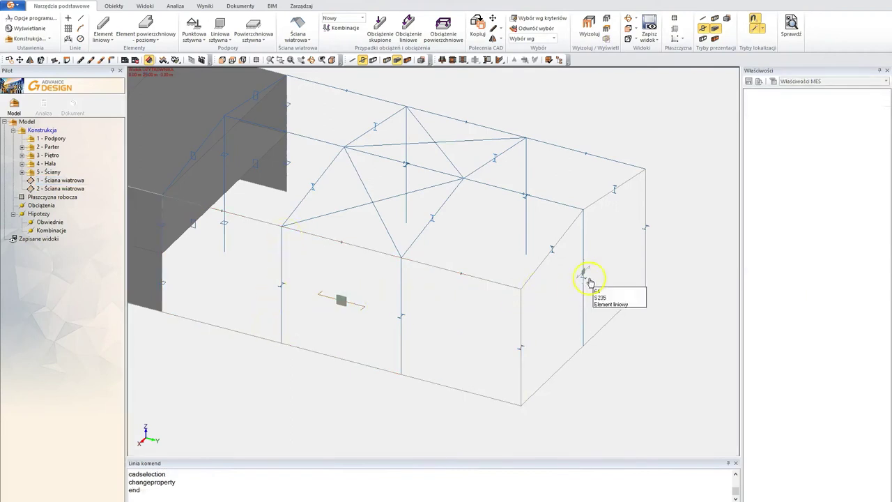
Set the load distribution direction of the wind wall on the hall's gable end to x
left_click(580, 280)
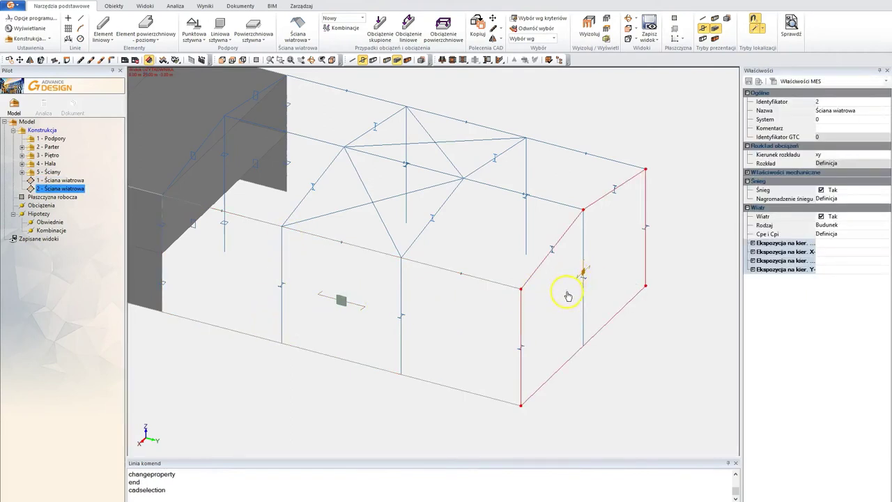
left_click(881, 155)
left_click(886, 155)
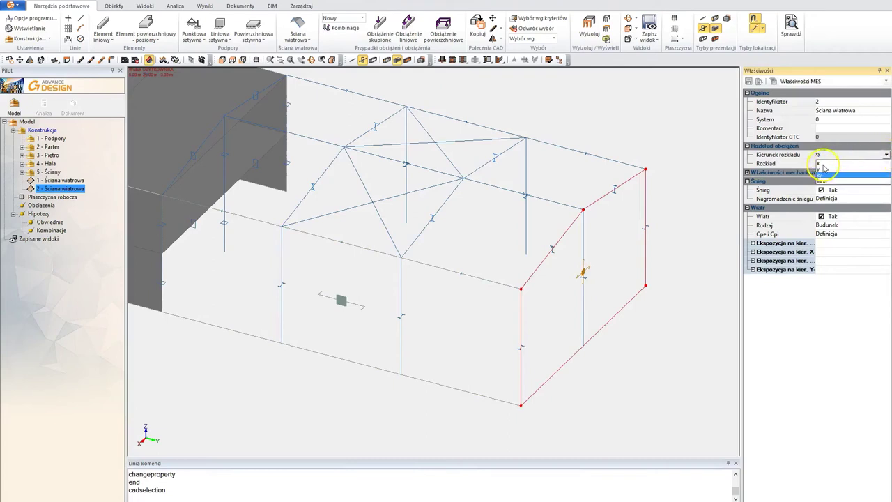
left_click(822, 165)
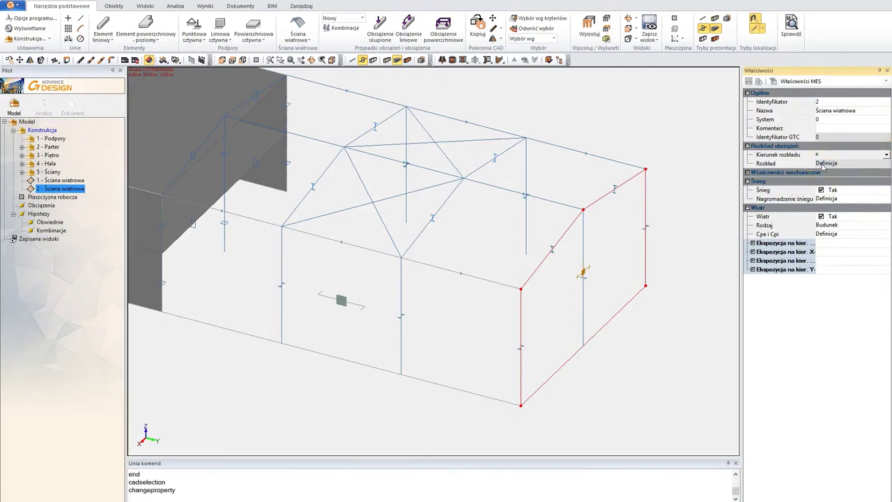
left_click(450, 288)
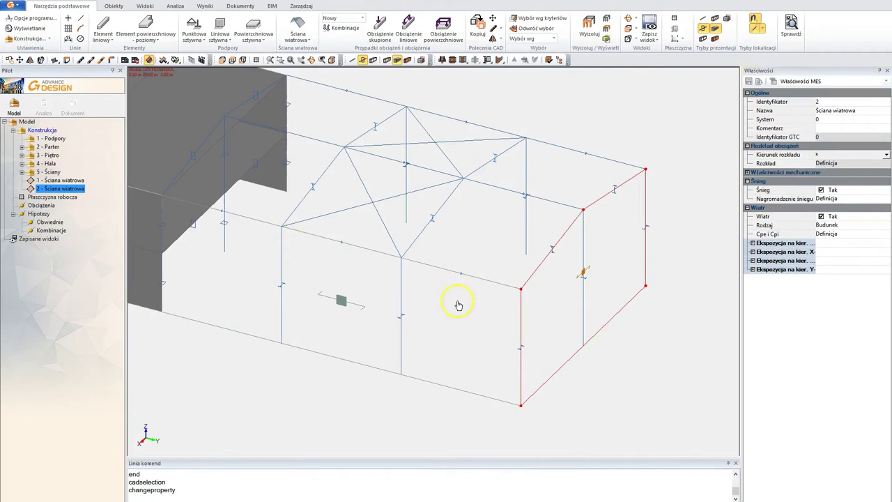
key("Escape")
Create a full-height wind wall over the open bay on the concrete building's long side, beside the concrete wall
scroll(496, 254, "down", 1)
middle_click_drag(345, 261, 627, 298)
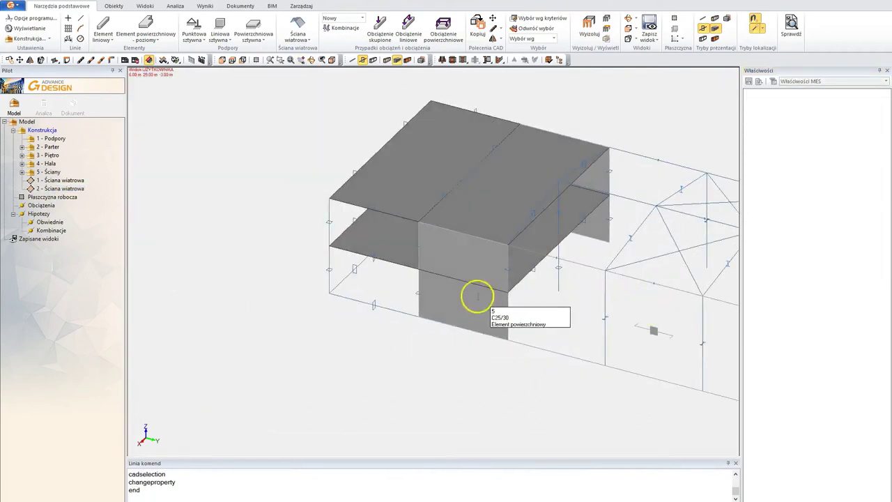
middle_click_drag(476, 297, 553, 290, "shift")
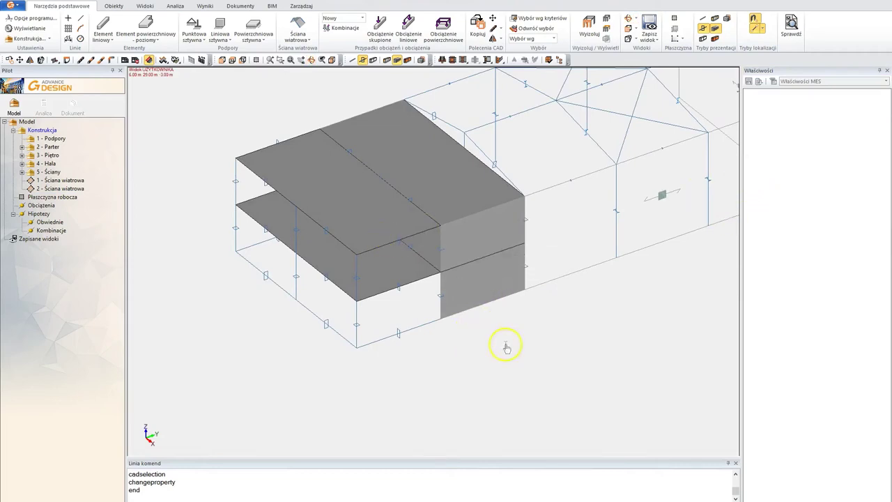
middle_click_drag(507, 347, 478, 339)
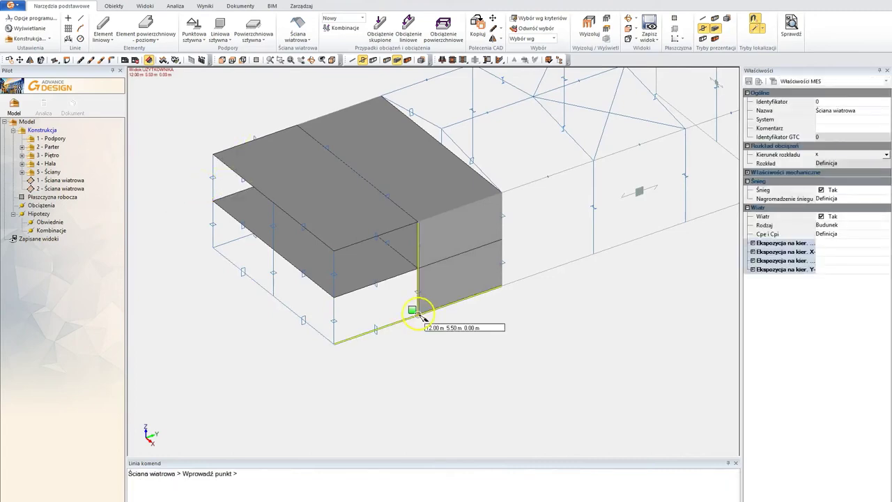
left_click(418, 315)
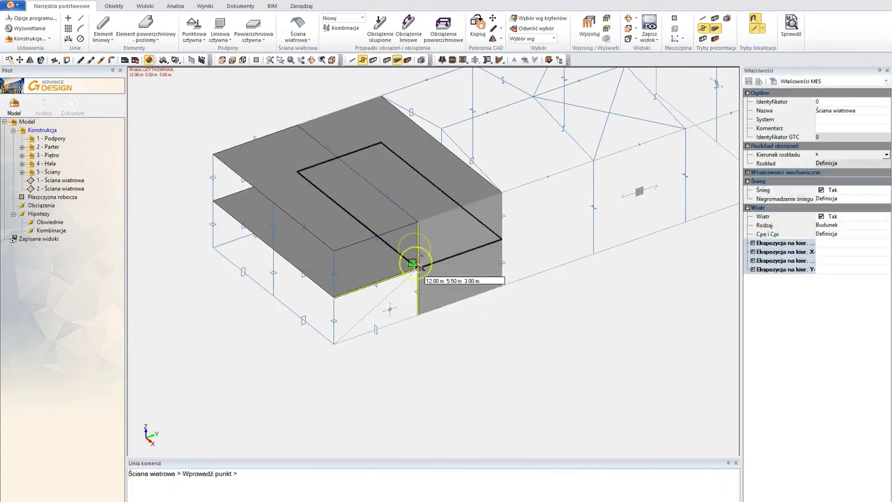
left_click(413, 220)
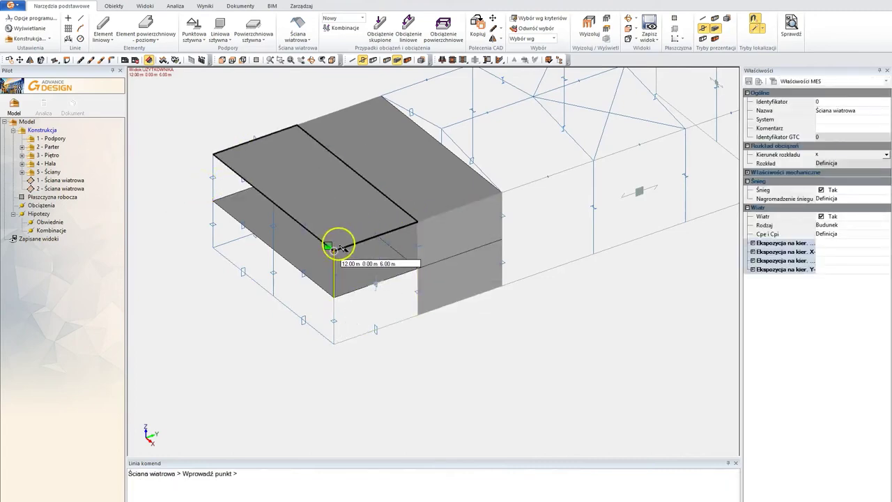
left_click(336, 317)
Create another wind wall over the concrete building's open end face, from corner to corner and base to roof
left_click(298, 28)
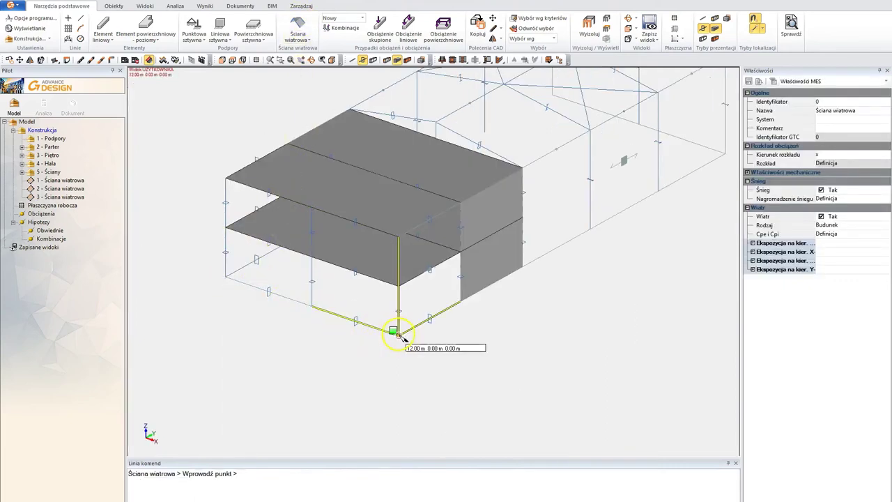
left_click(398, 234)
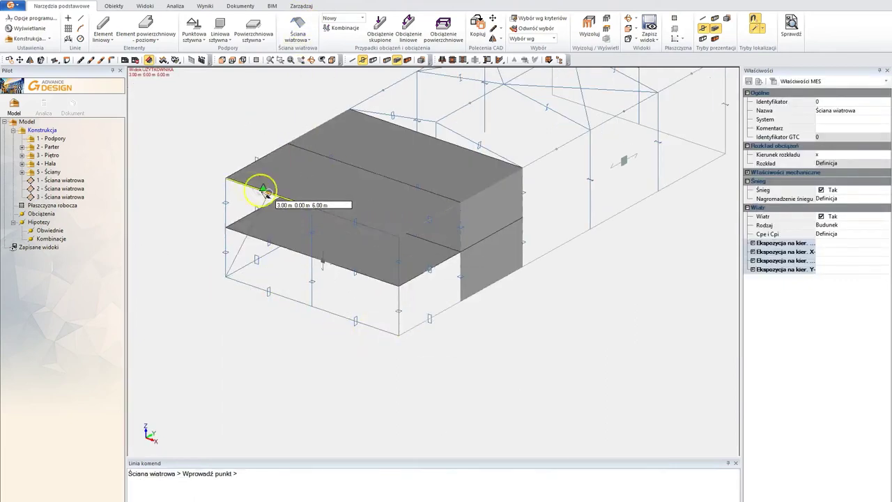
left_click(226, 178)
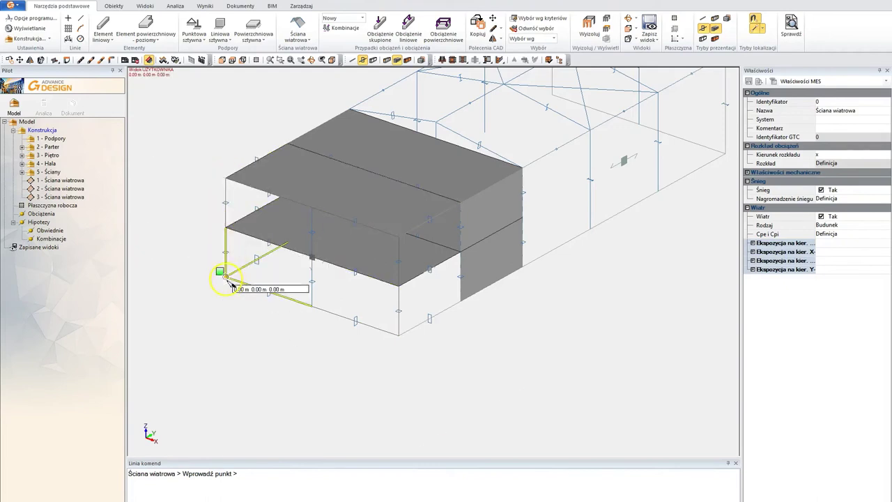
left_click(225, 277)
middle_click_drag(354, 323, 393, 296, "shift")
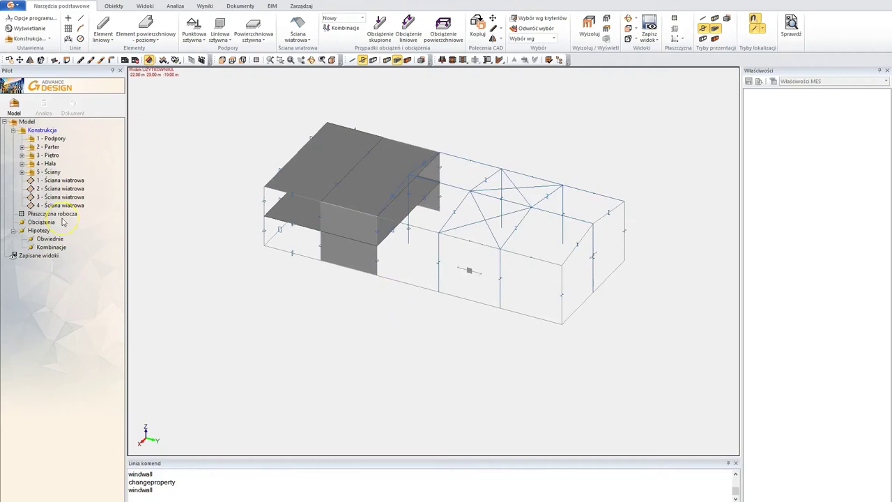
Move all four wind walls into the 5 - Ściany system and check the system's contents
left_click(72, 183)
left_click(72, 205, "shift")
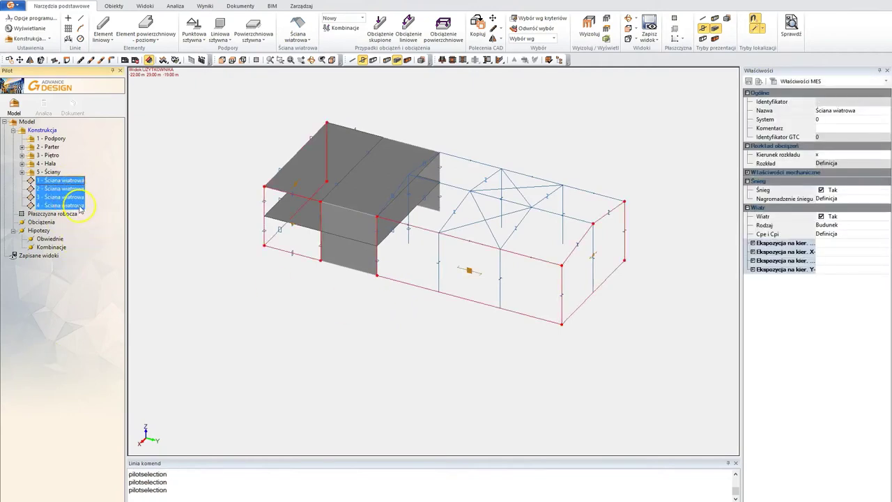
left_click_drag(79, 207, 56, 172)
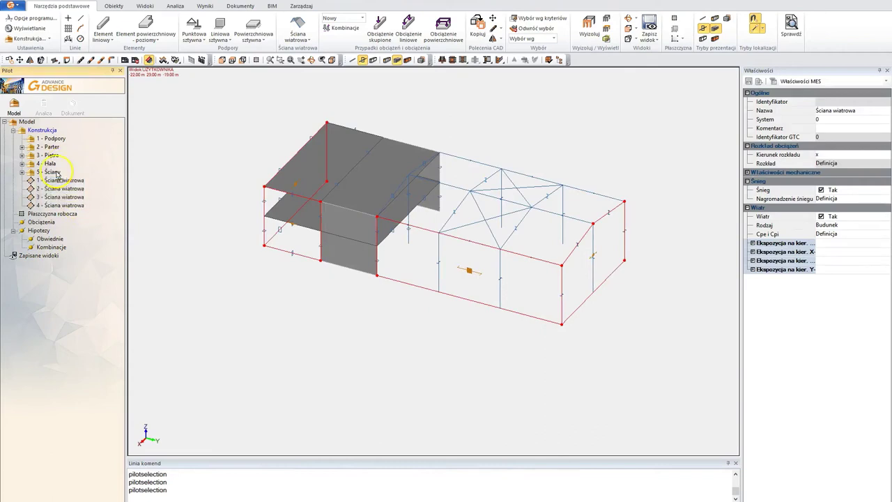
left_click(76, 222)
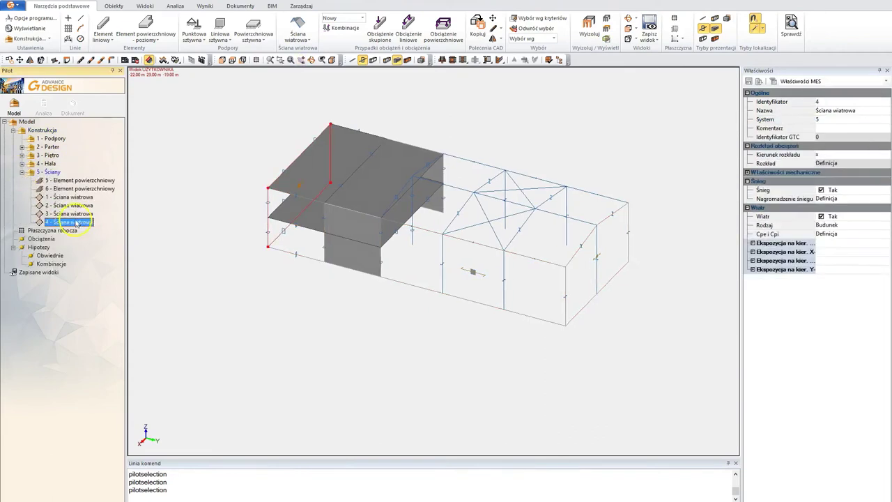
left_click(80, 189)
left_click(51, 172)
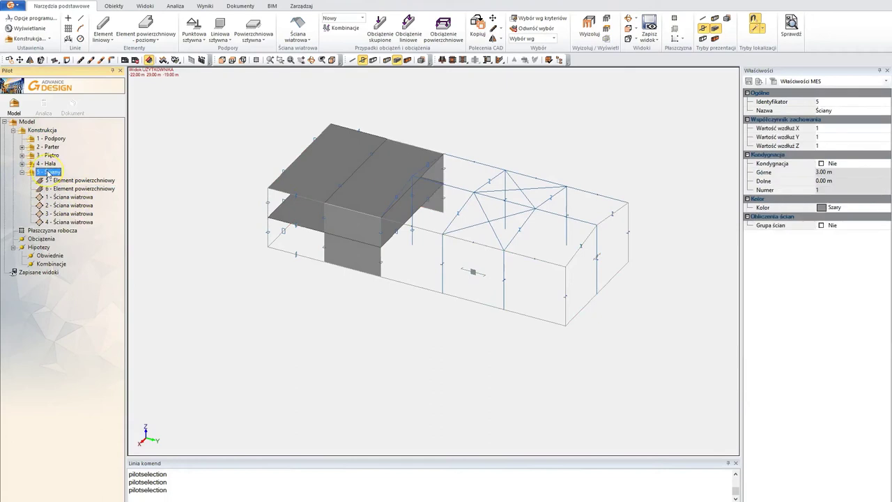
Mirror-copy the two long-side wind walls (1 and 3) about the YZ plane through the end frame's ridge point 6 29 7
left_click(69, 198)
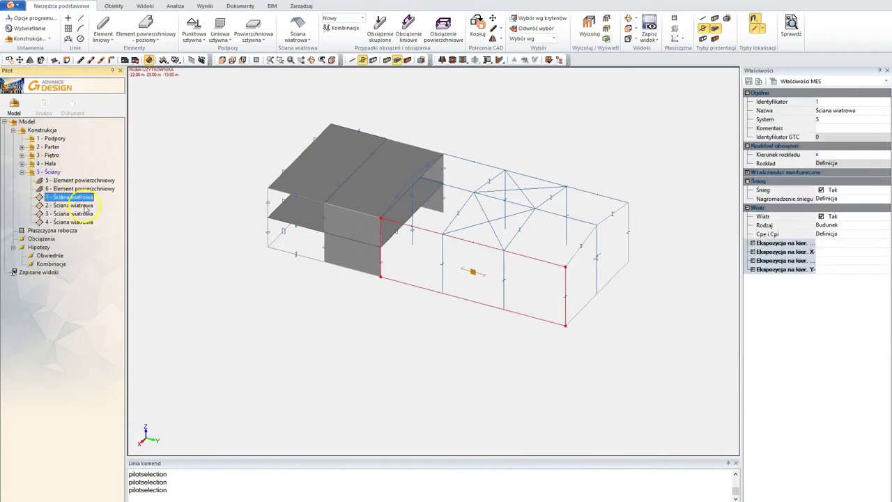
left_click(78, 214, "shift")
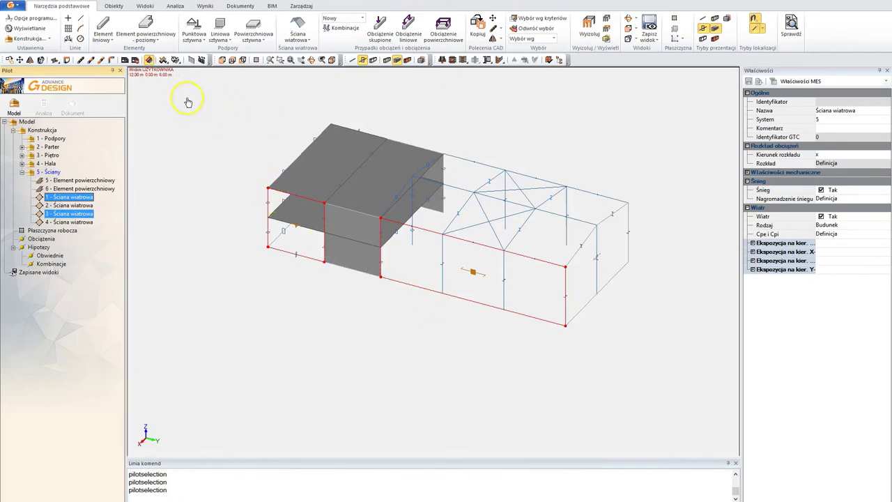
left_click(30, 60)
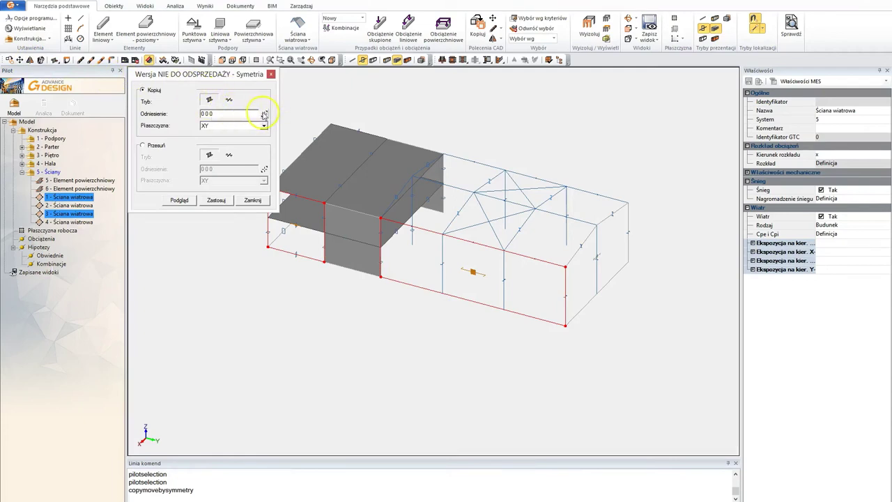
left_click(265, 115)
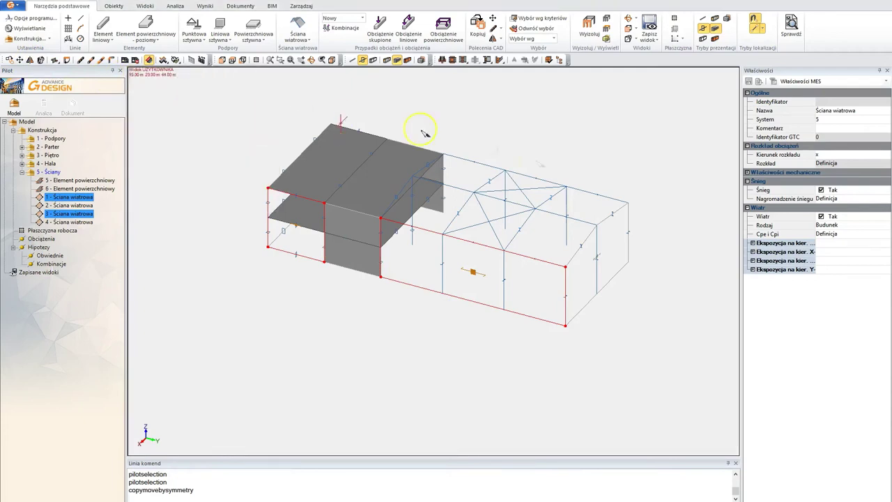
left_click(598, 228)
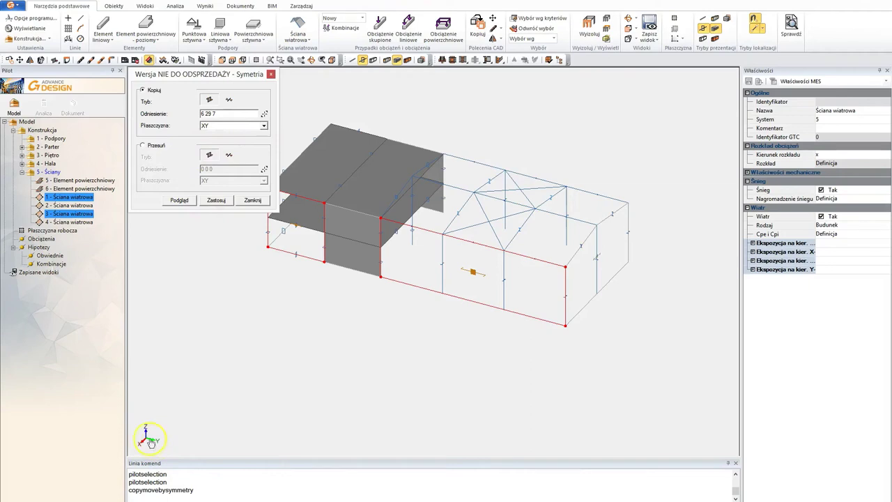
left_click(265, 126)
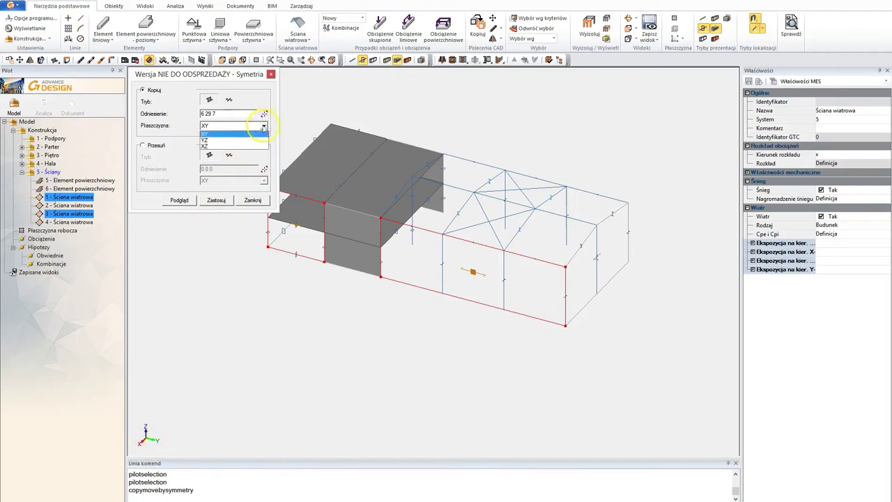
left_click(205, 141)
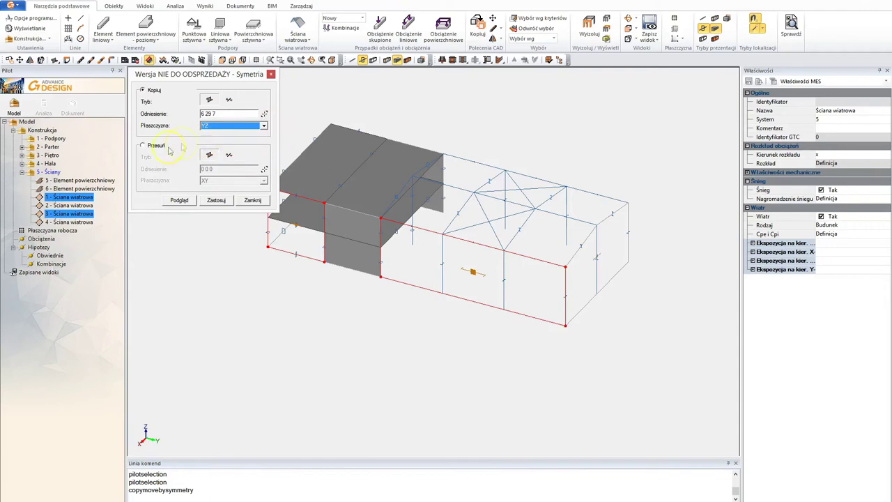
left_click(180, 201)
mouse_move(569, 264)
middle_mouse_down()
mouse_move(424, 247)
mouse_move(336, 254)
mouse_move(376, 227)
mouse_move(365, 224)
mouse_move(530, 301)
mouse_move(565, 245)
mouse_move(567, 255)
middle_mouse_up()
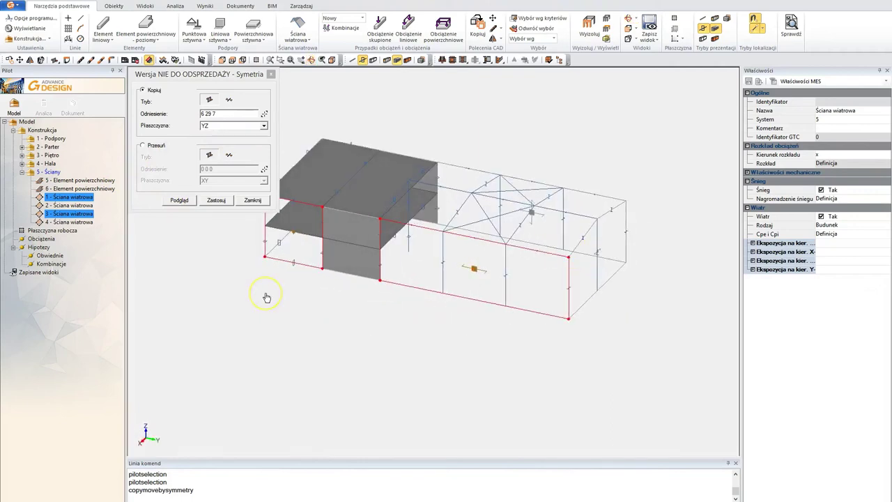
left_click(217, 201)
left_click(254, 202)
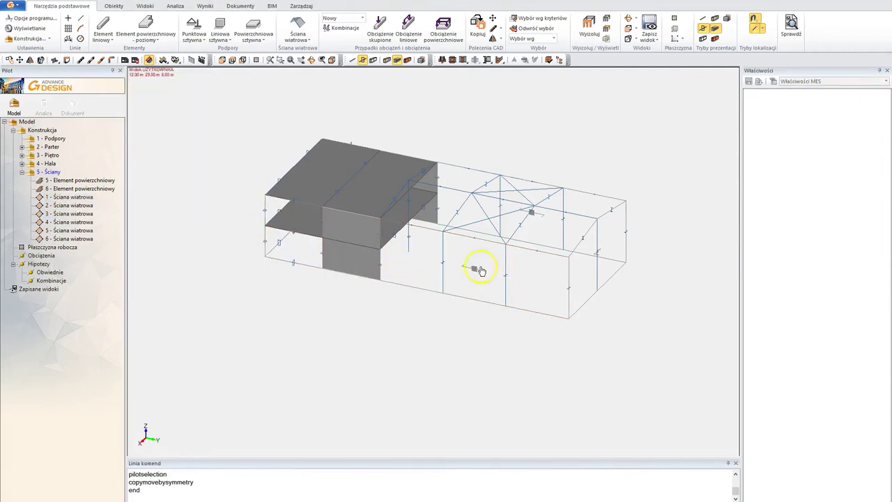
Display linear and surface elements with their real section shapes and inspect the enclosed building in 3D and from the right side
scroll(348, 223, "up", 3)
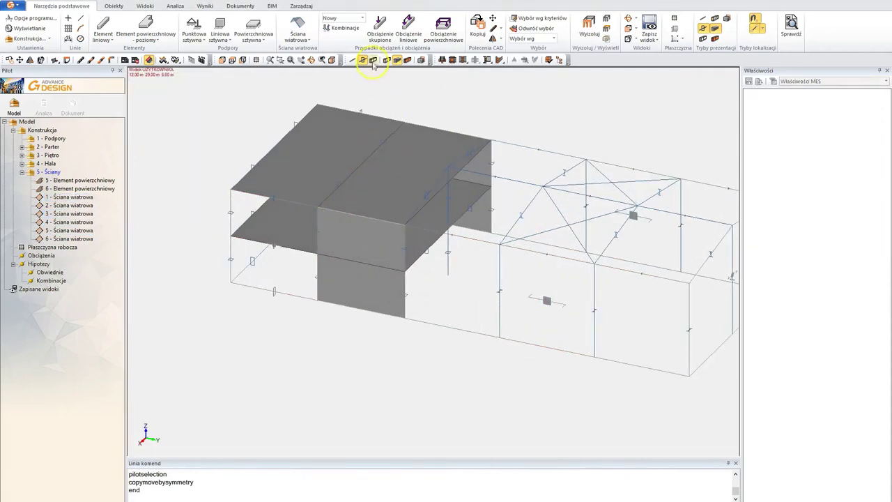
left_click(396, 61)
left_click(407, 60)
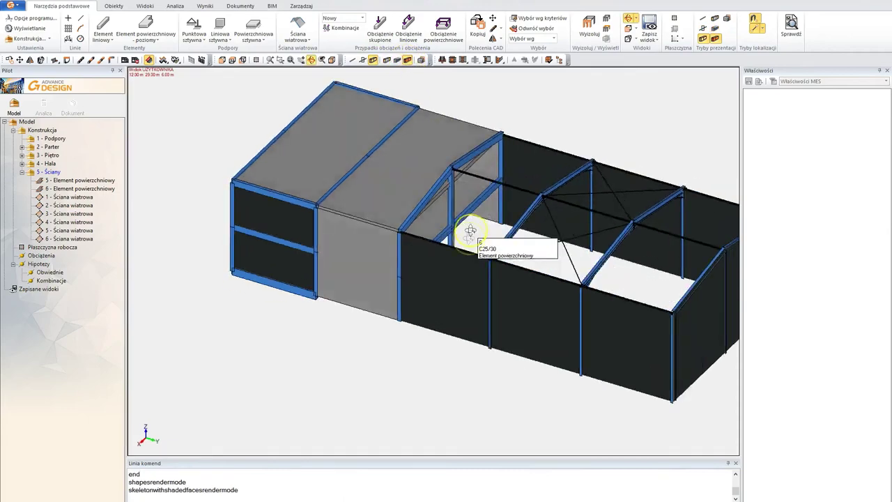
mouse_move(412, 230)
middle_mouse_down("shift")
mouse_move(418, 249)
mouse_move(359, 185)
mouse_move(295, 146)
mouse_move(263, 232)
mouse_move(372, 255)
mouse_move(404, 235)
mouse_move(446, 244)
mouse_move(449, 232)
middle_mouse_up("shift")
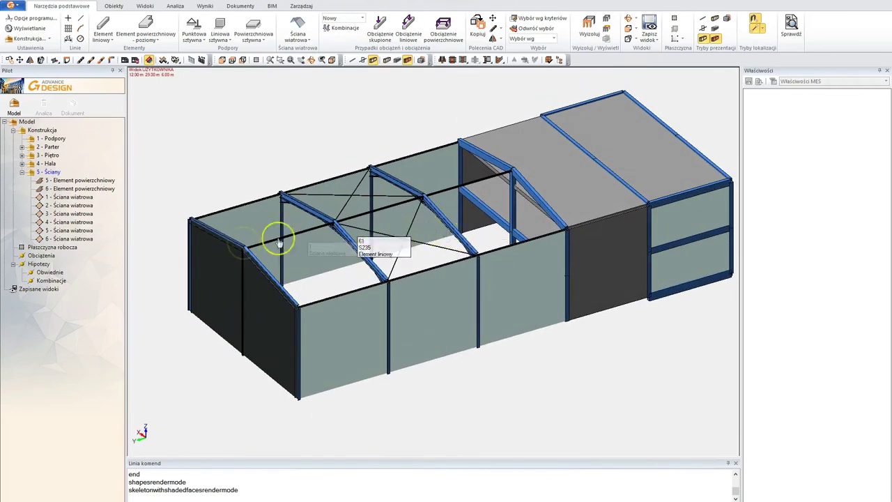
key("alt+4")
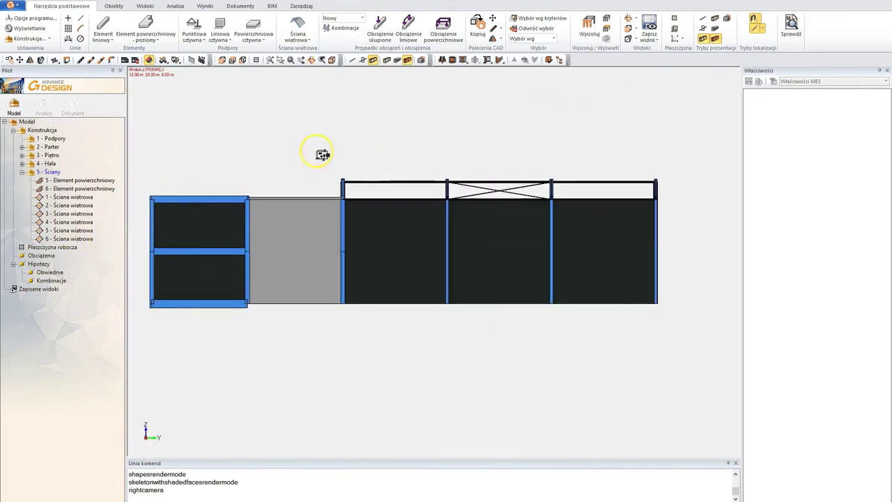
Isolate the hall's roof members in the view, keeping only the end rafters, eave and ridge beams and bracing
left_click_drag(322, 150, 683, 205)
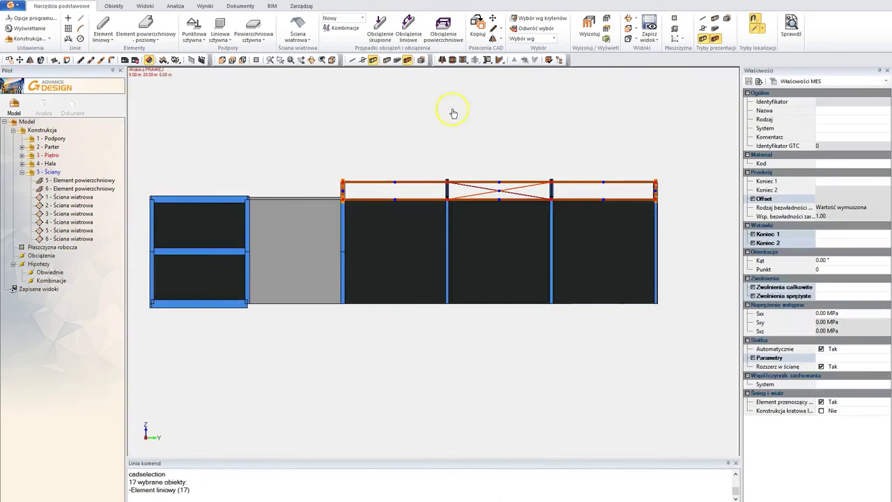
left_click(589, 25)
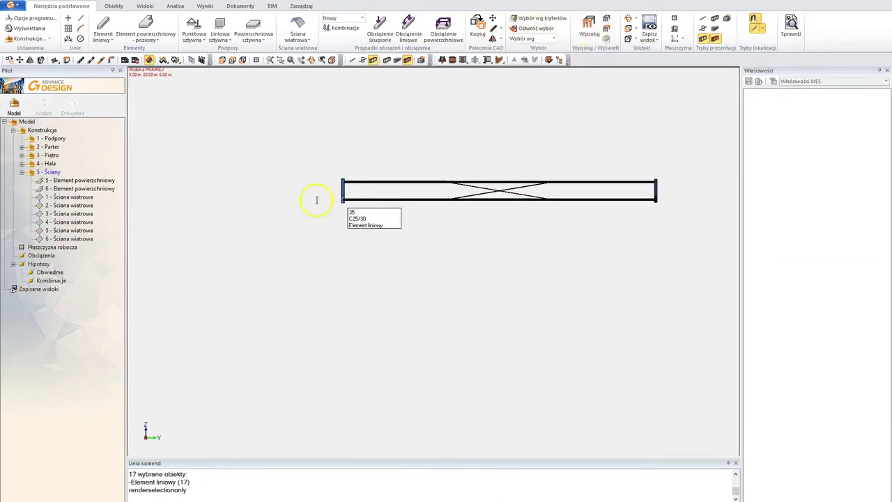
middle_click_drag(314, 200, 564, 225, "shift")
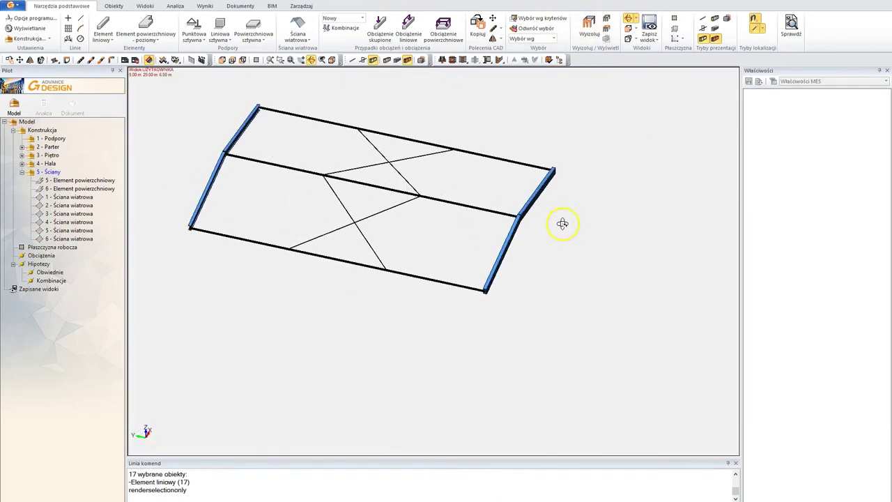
mouse_move(411, 224)
middle_mouse_down()
mouse_move(434, 254)
mouse_move(441, 249)
mouse_move(414, 251)
mouse_move(417, 240)
middle_mouse_up()
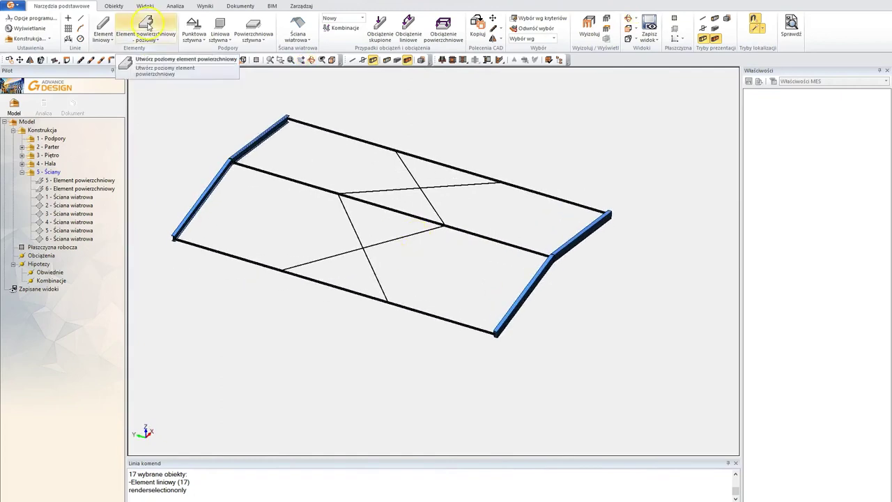
Create a wind wall over the hall's roof slope on the x = 0 side, from eave to ridge between the end rafters
left_click(298, 28)
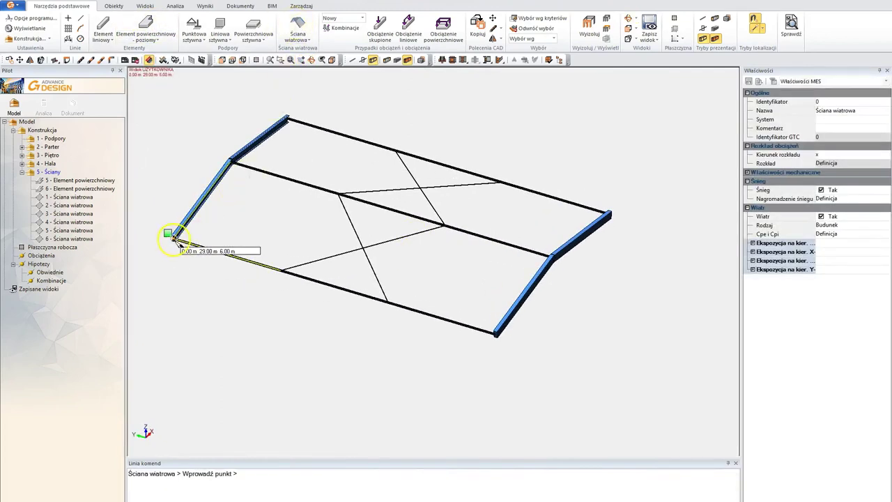
left_click(174, 239)
left_click(496, 334)
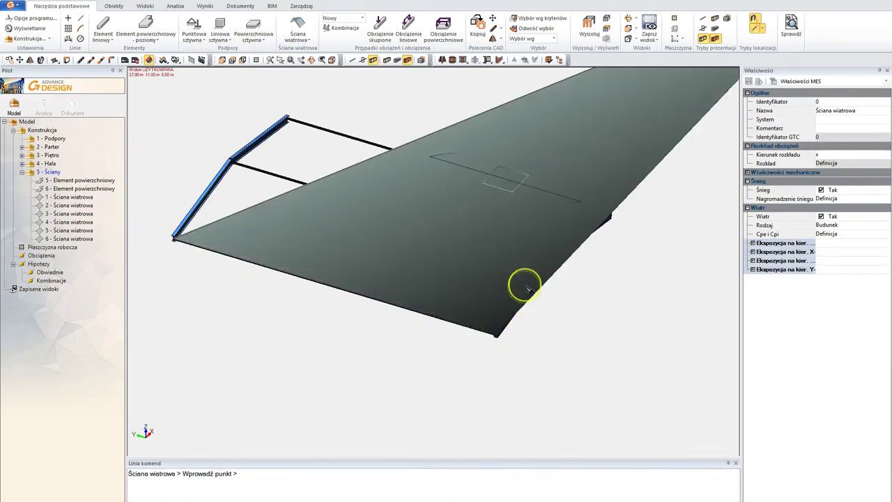
left_click(550, 256)
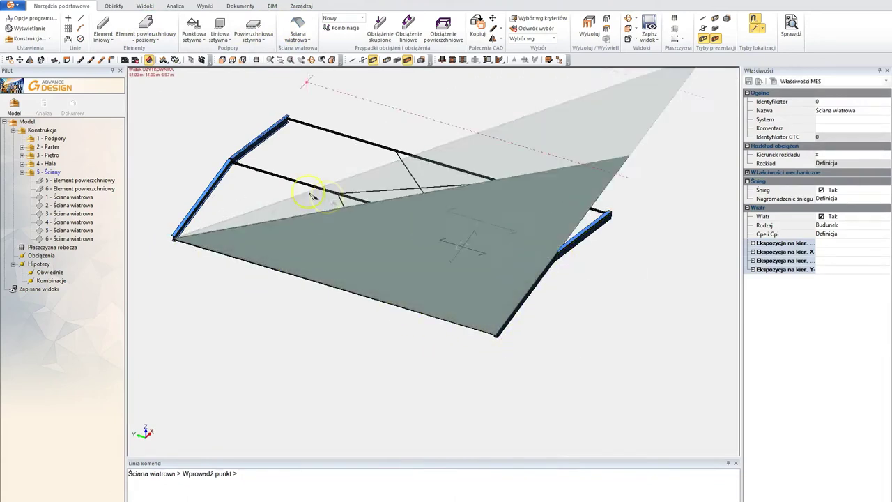
left_click(230, 159)
left_click(174, 239)
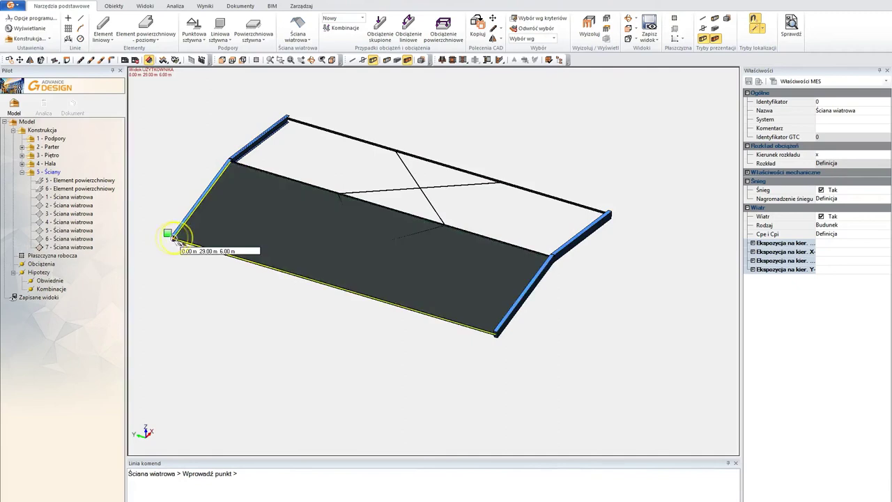
Create a second wind wall over the opposite roof slope, from the ridge to the other eave between the end rafters
left_click(232, 164)
left_click(551, 256)
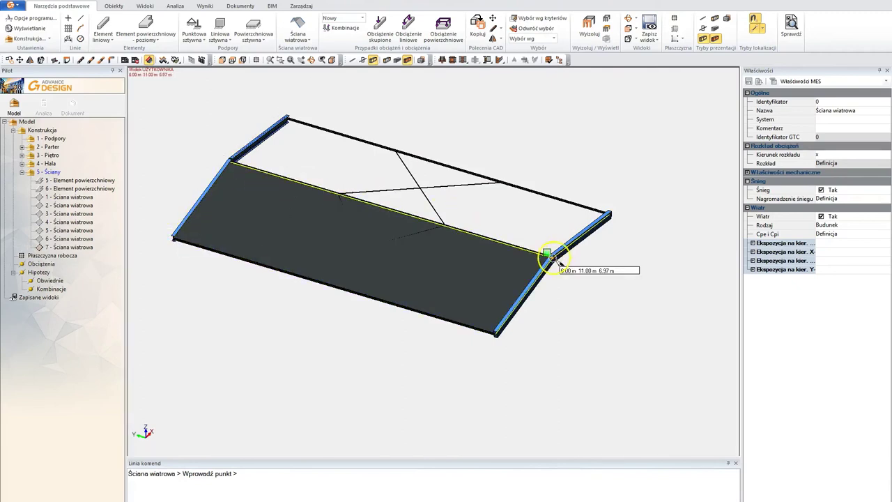
left_click(286, 118)
left_click(231, 159)
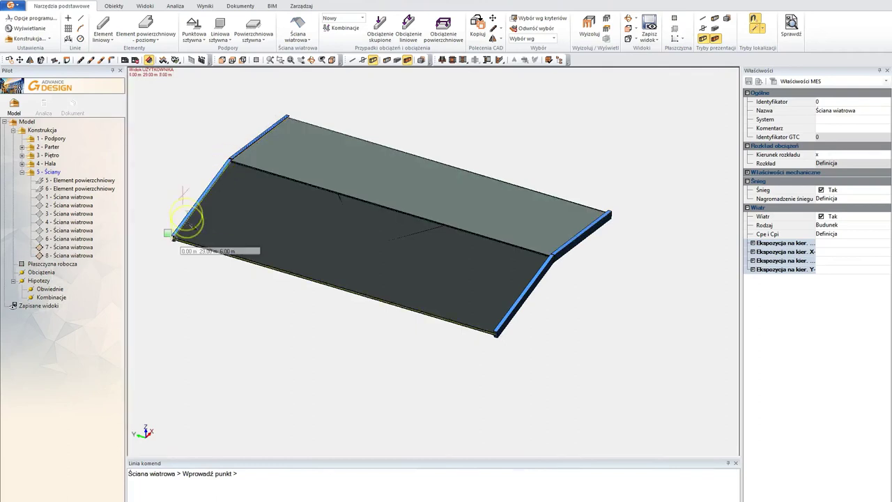
key("Escape")
Examine the system and load distribution direction of the two roof wind walls
middle_click_drag(240, 321, 354, 330)
left_click(348, 326)
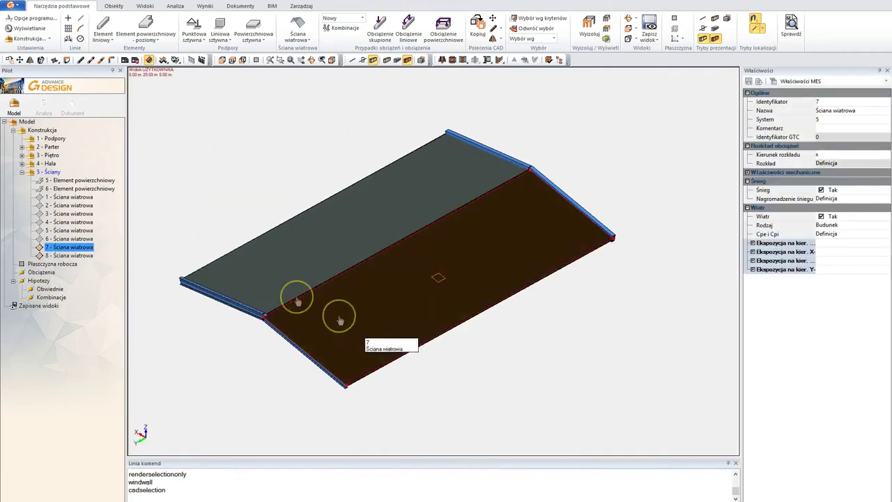
left_click(281, 274)
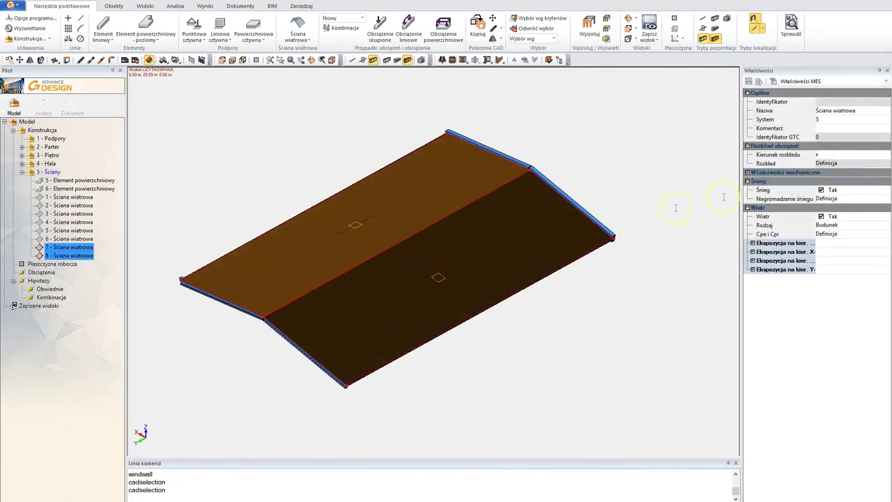
middle_click_drag(563, 274, 537, 283, "shift")
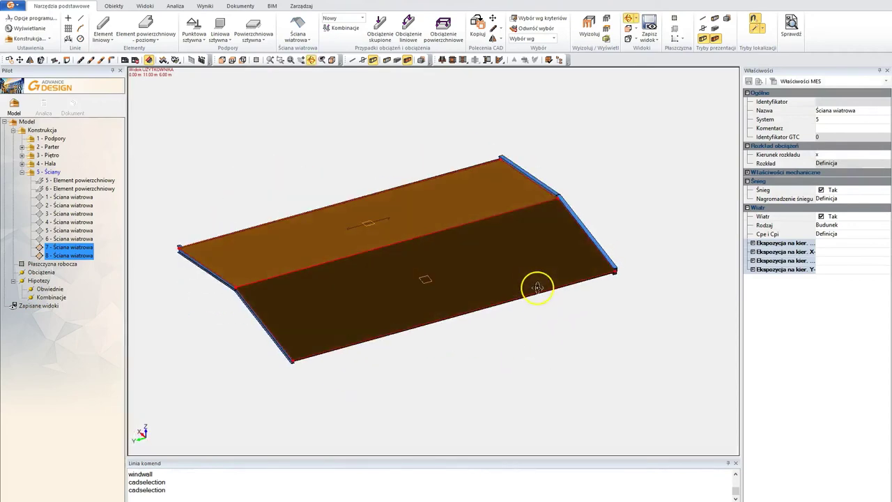
left_click(551, 292)
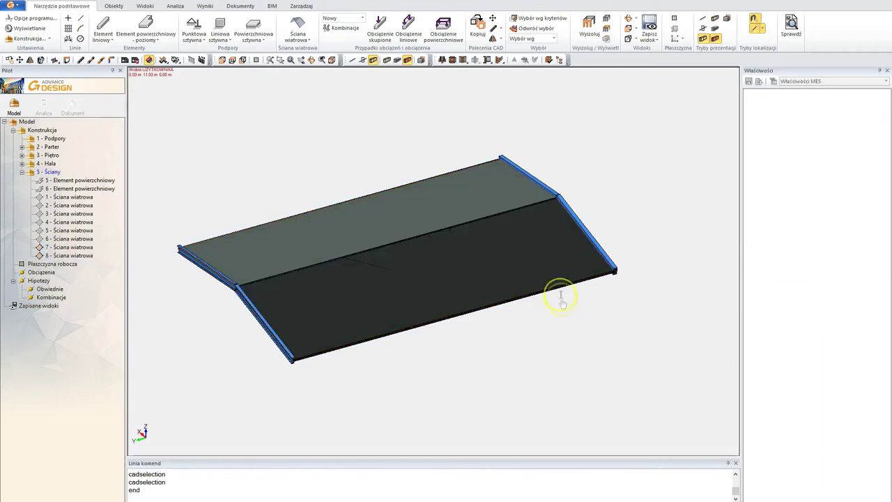
Display the linear elements as axes only and bring the whole model back into view
left_click(363, 60)
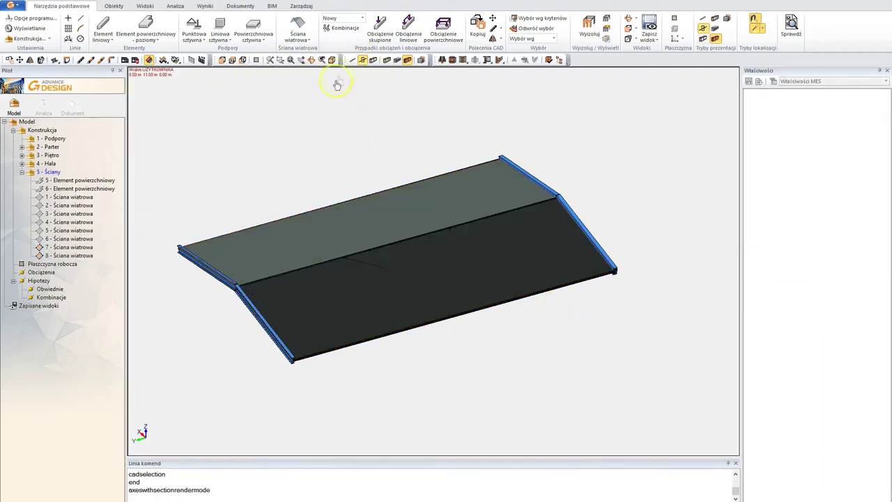
left_click(352, 60)
middle_click_drag(373, 148, 374, 157, "shift")
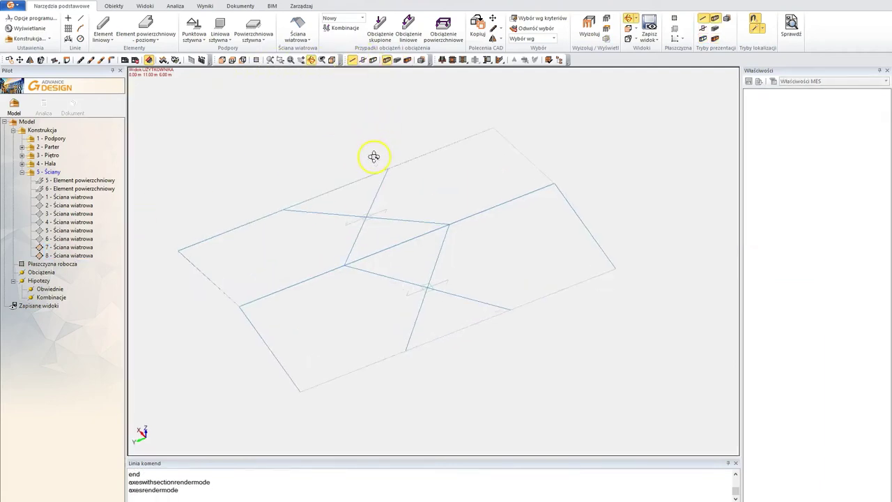
left_click(608, 21)
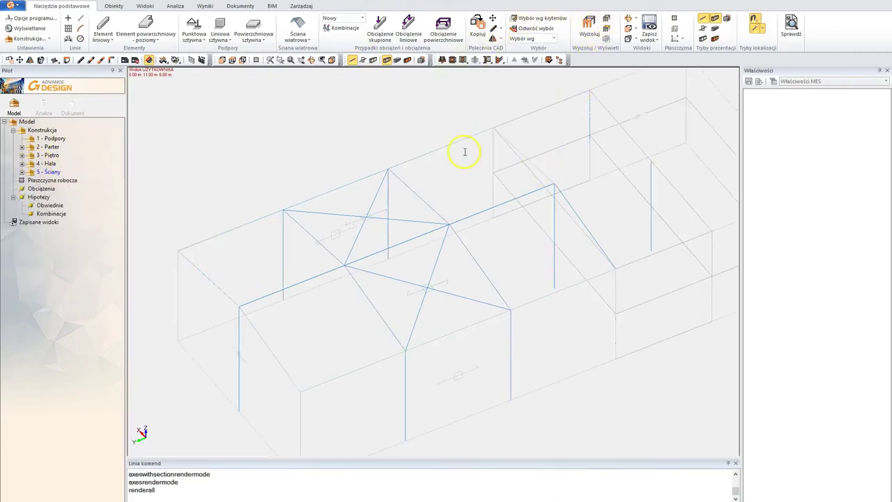
middle_click_drag(441, 99, 375, 89)
Display linear elements as profiles with shaded surfaces and inspect the enclosed building and its roof from several sides
left_click(363, 60)
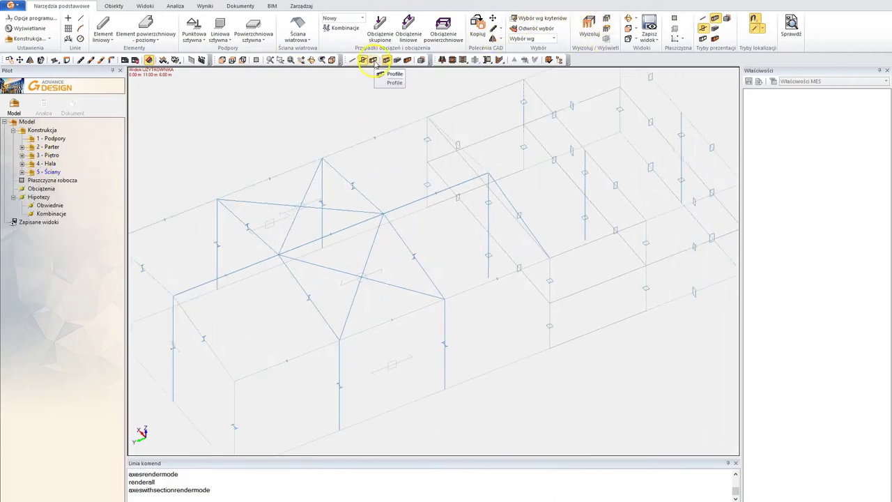
left_click(374, 61)
middle_click_drag(423, 164, 397, 179)
scroll(398, 183, "down", 2)
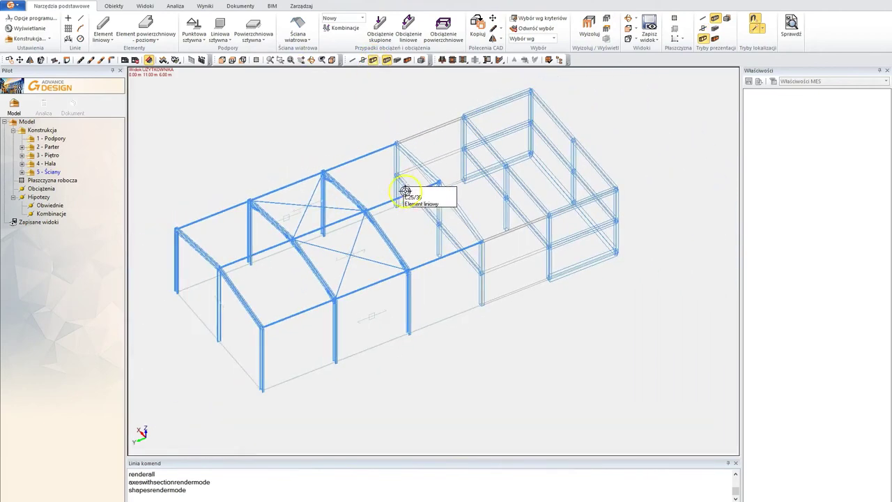
middle_click_drag(385, 218, 388, 199, "shift")
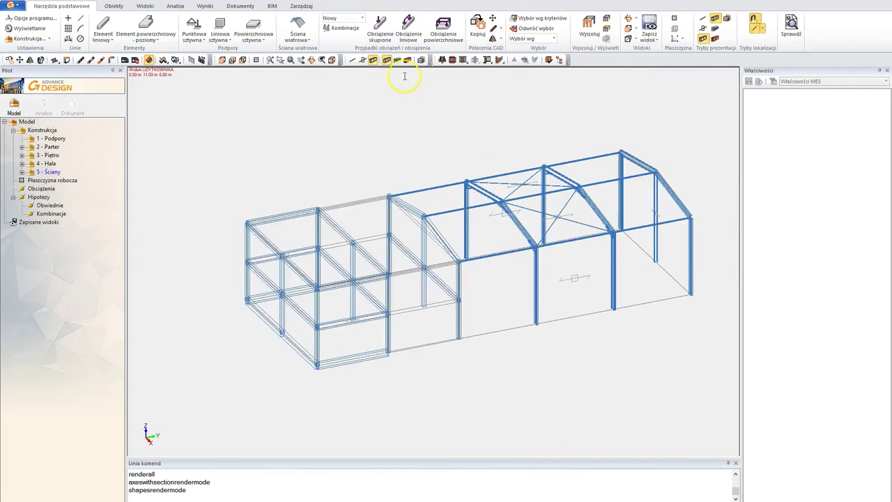
left_click(397, 60)
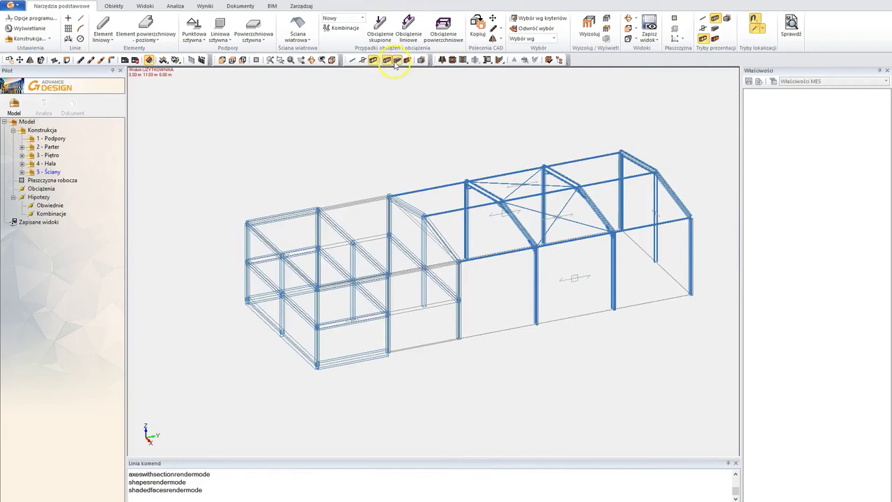
mouse_move(428, 214)
middle_mouse_down()
mouse_move(392, 201)
mouse_move(400, 149)
mouse_move(448, 149)
mouse_move(422, 207)
mouse_move(426, 219)
mouse_move(313, 199)
mouse_move(384, 175)
mouse_move(444, 194)
mouse_move(502, 262)
mouse_move(436, 255)
middle_mouse_up()
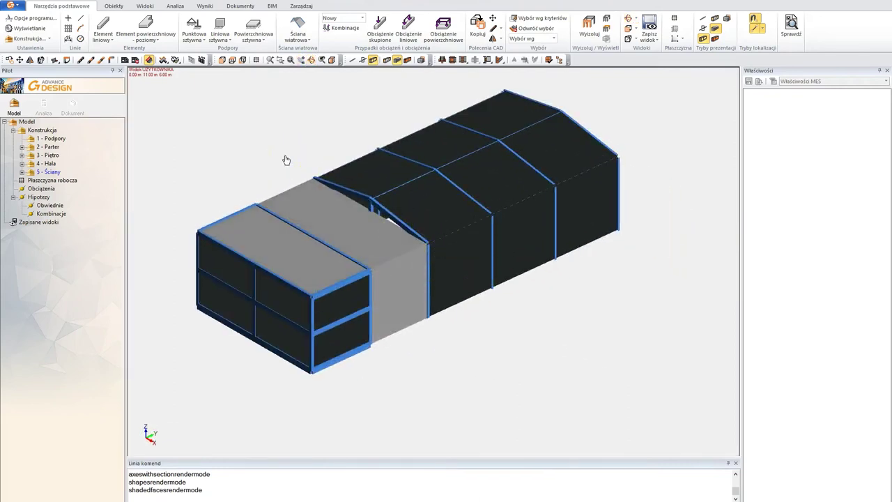
Return to the axes display and hide the 5 - Ściany system, exposing the column bases of the concrete building
left_click(353, 61)
mouse_move(364, 193)
middle_mouse_down()
mouse_move(384, 215)
mouse_move(355, 195)
mouse_move(367, 199)
middle_mouse_up()
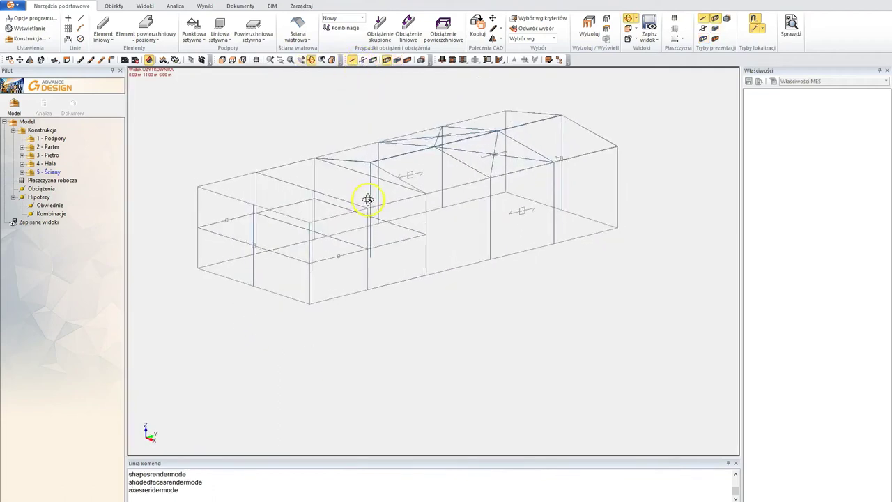
left_click(31, 172)
middle_click_drag(336, 276, 364, 210)
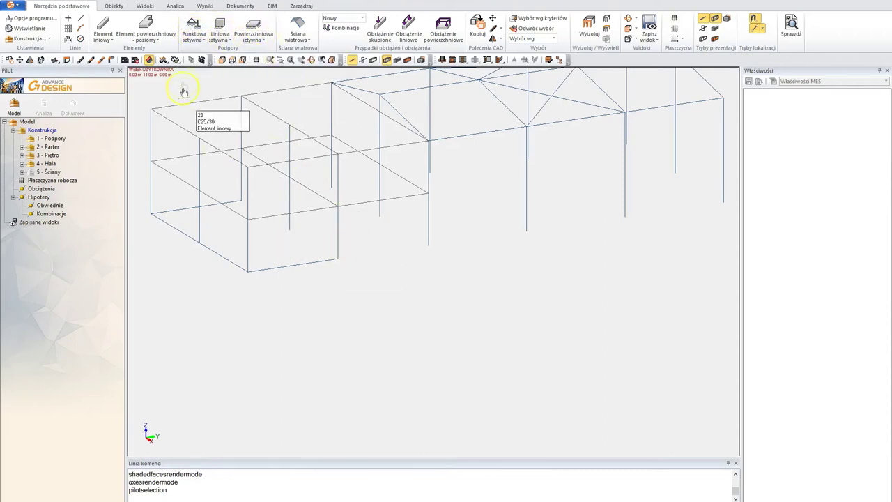
Start a rigid point support and try the restraint types Przegubowe and Inne
left_click(205, 40)
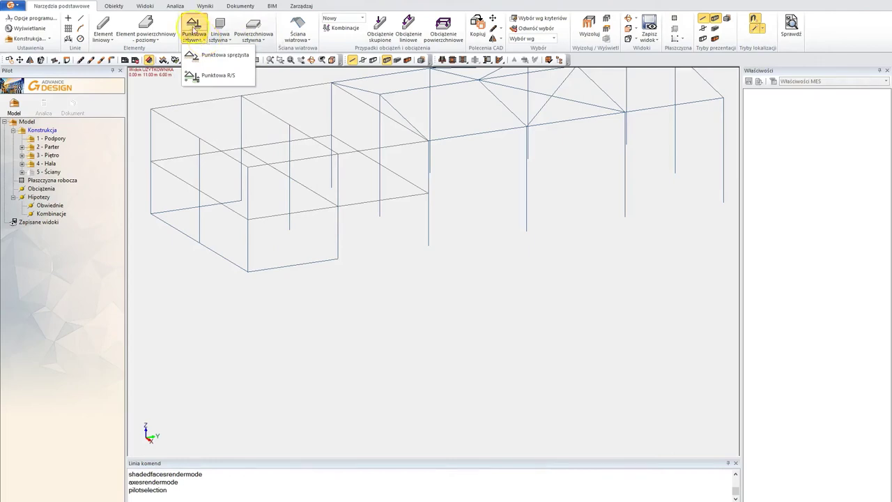
left_click(167, 149)
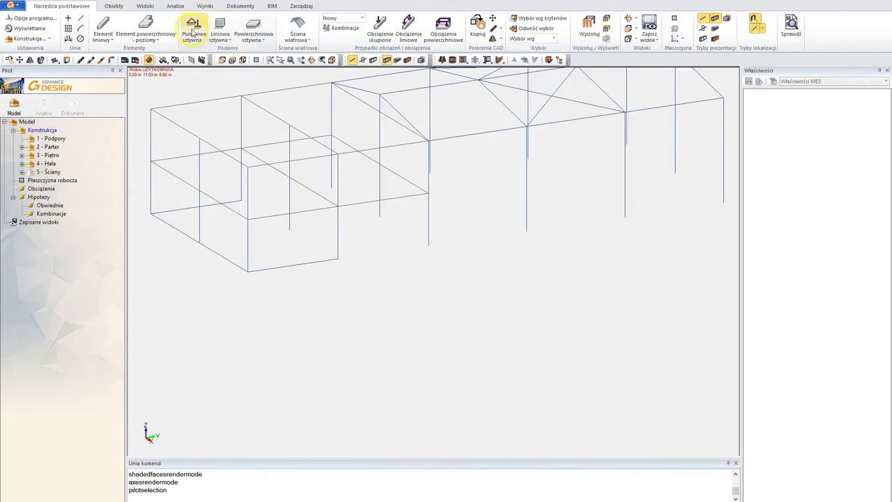
left_click(193, 28)
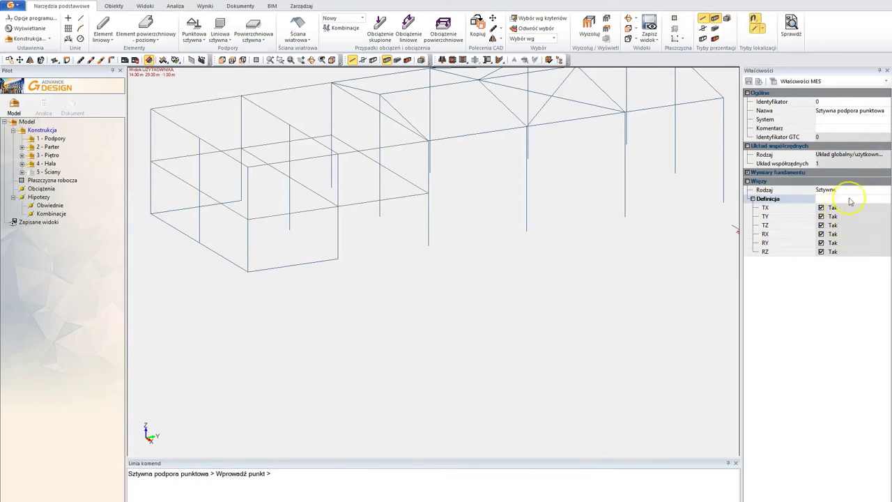
left_click(882, 190)
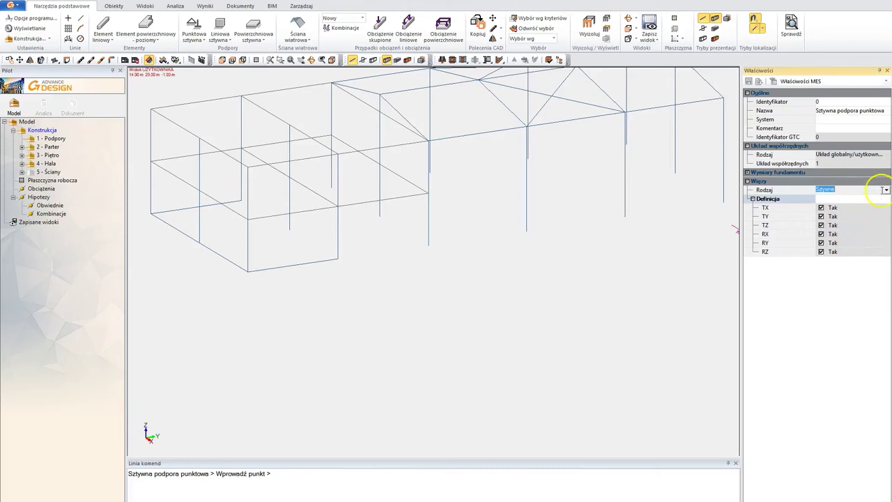
left_click(887, 191)
left_click(835, 207)
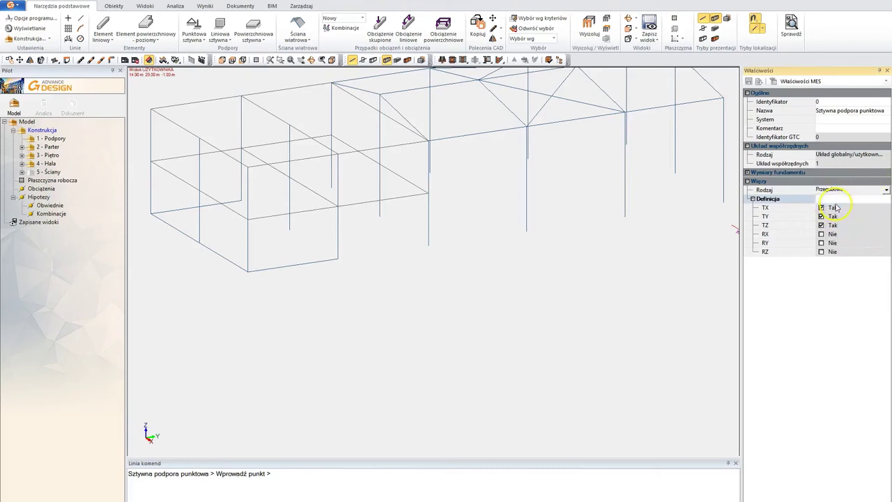
left_click(887, 190)
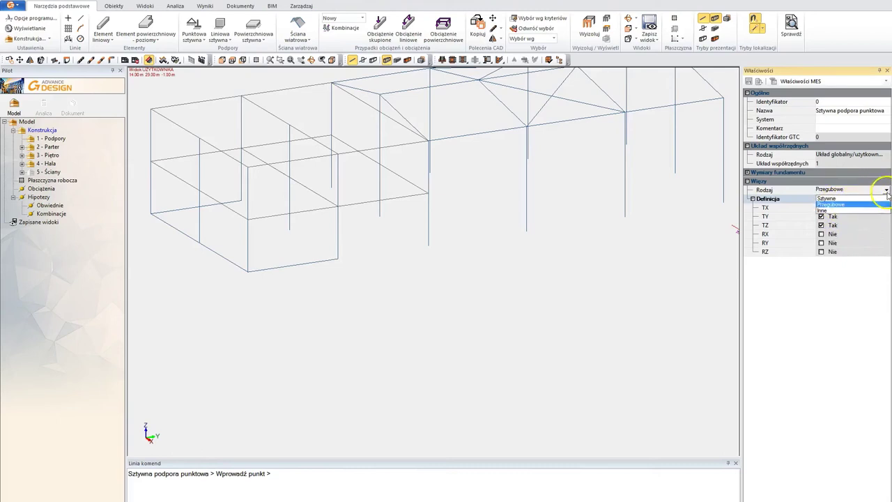
left_click(824, 209)
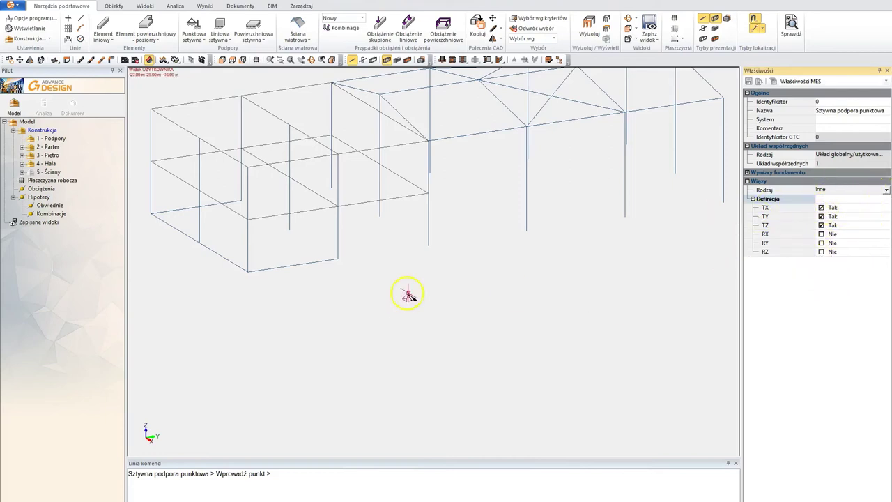
Set the rigid point support's restraint type to Sztywne and place supports at the three middle-row column bases and both outer columns beside the hall
left_click(885, 191)
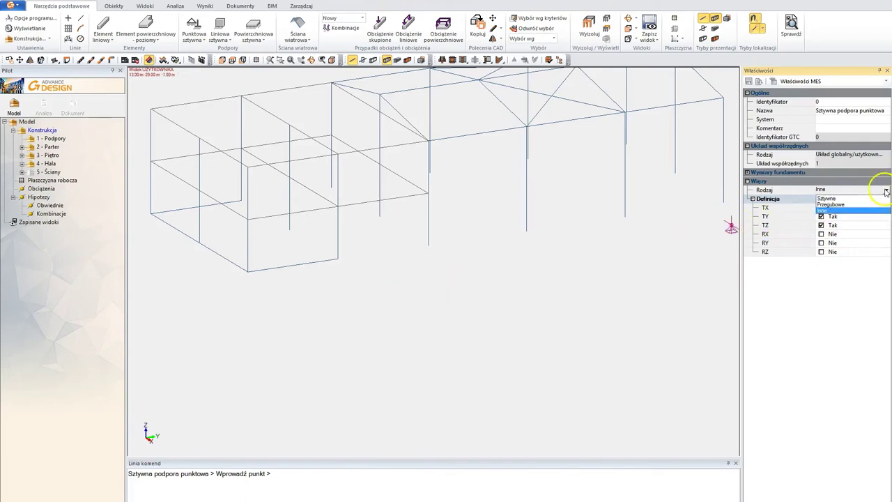
left_click(826, 202)
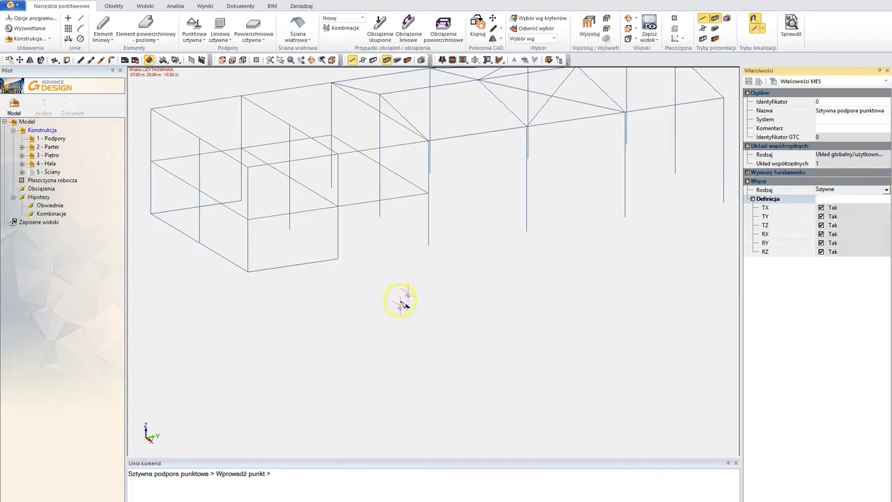
left_click(200, 244)
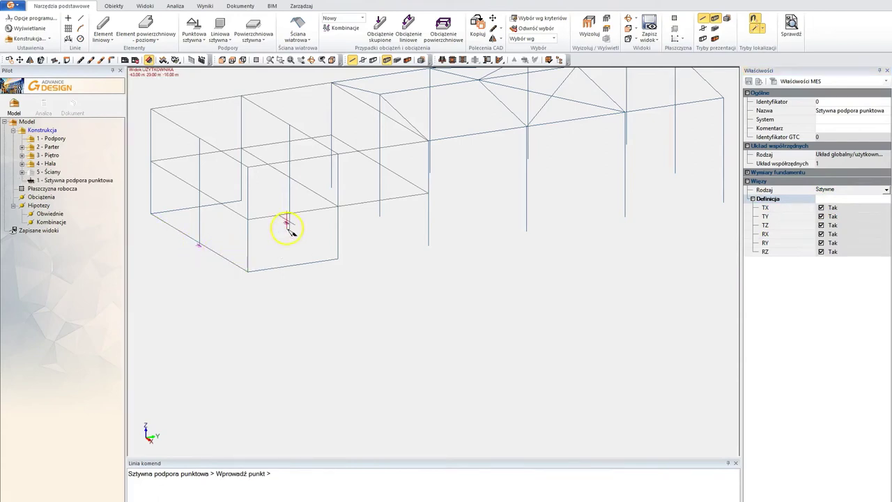
left_click(289, 230)
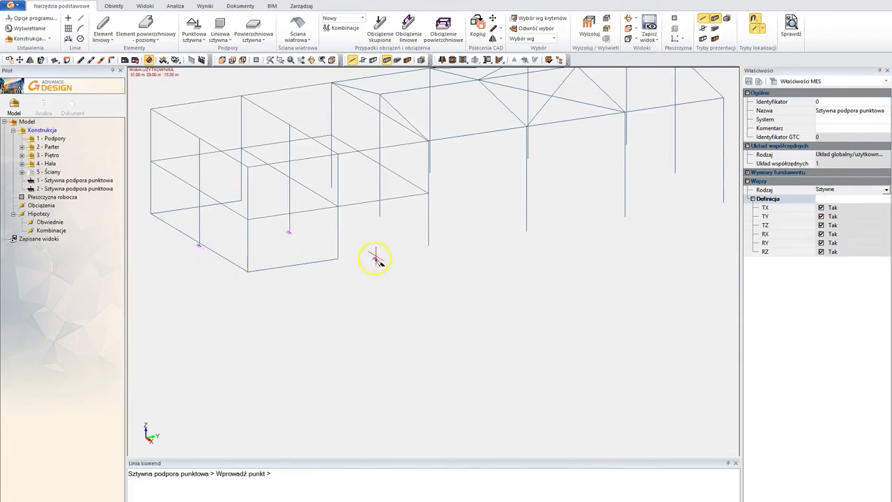
middle_click_drag(376, 258, 386, 260, "shift")
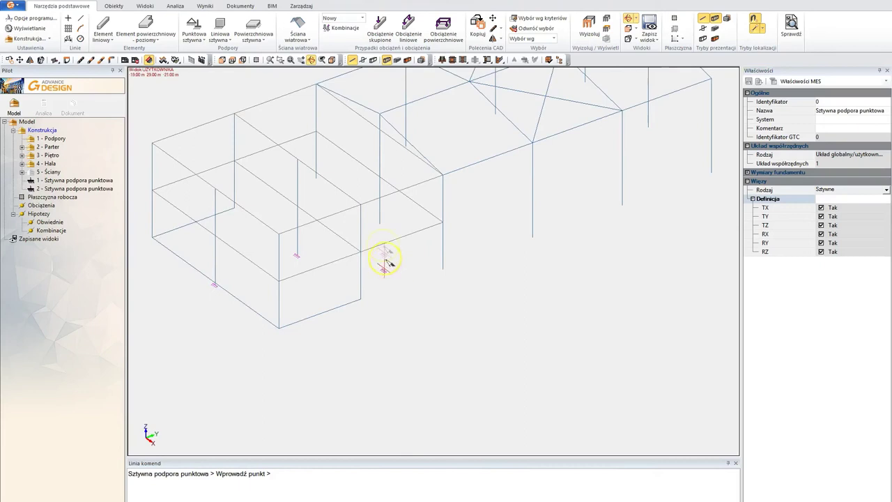
left_click(377, 222)
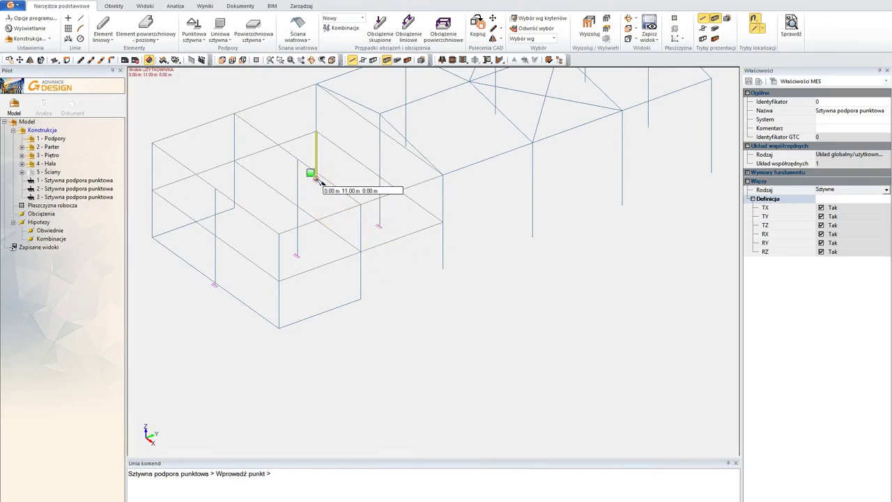
left_click(315, 179)
middle_click_drag(426, 330, 435, 337)
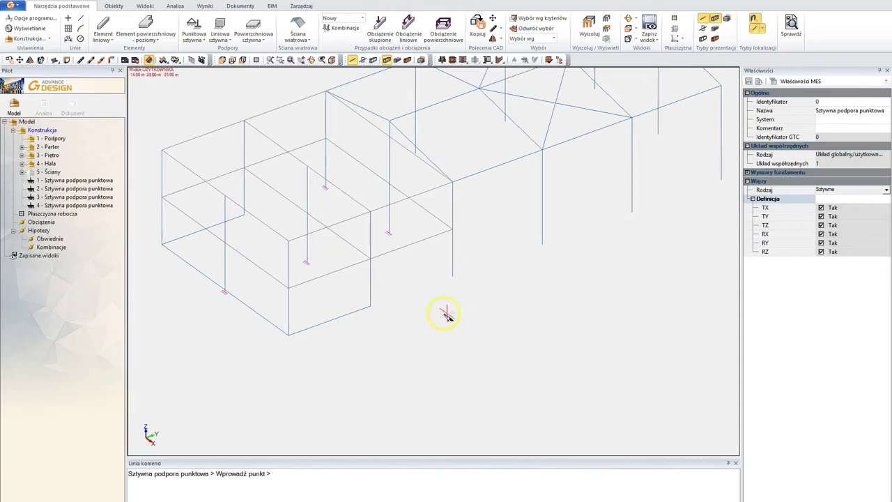
left_click(453, 274)
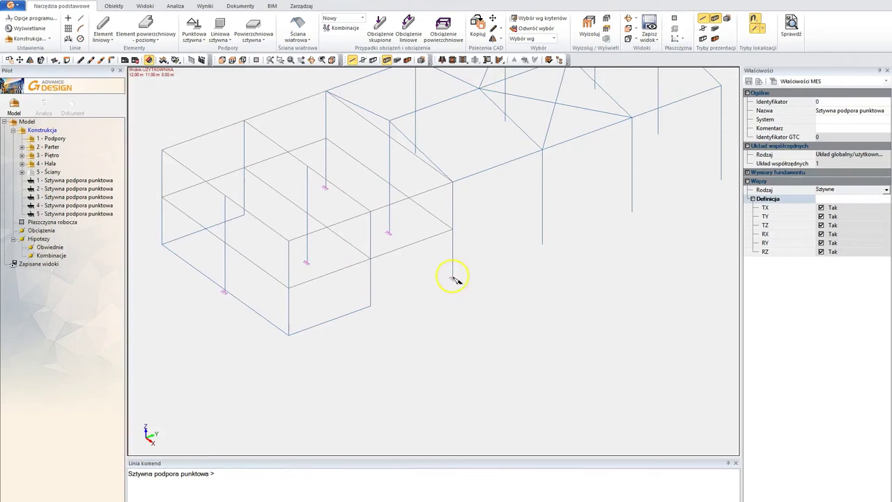
Place Sztywne point supports at the remaining four perimeter column bases of the two-storey concrete building
middle_click_drag(269, 364, 330, 368)
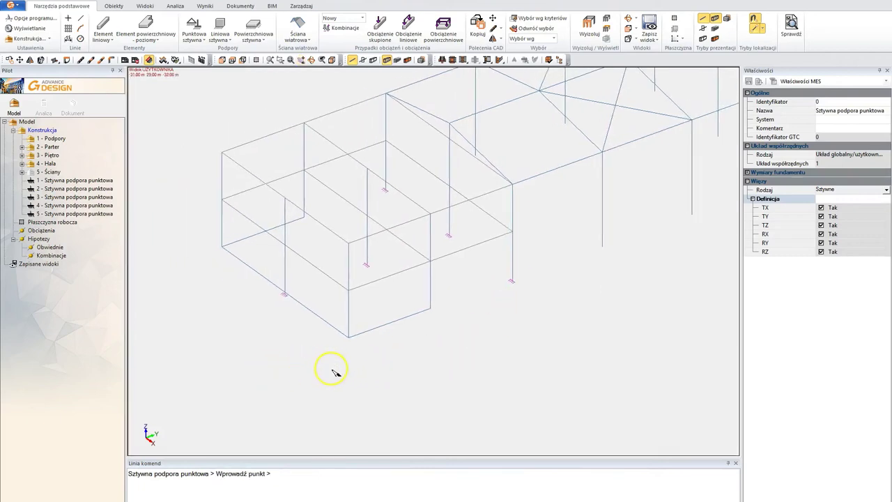
left_click(347, 338)
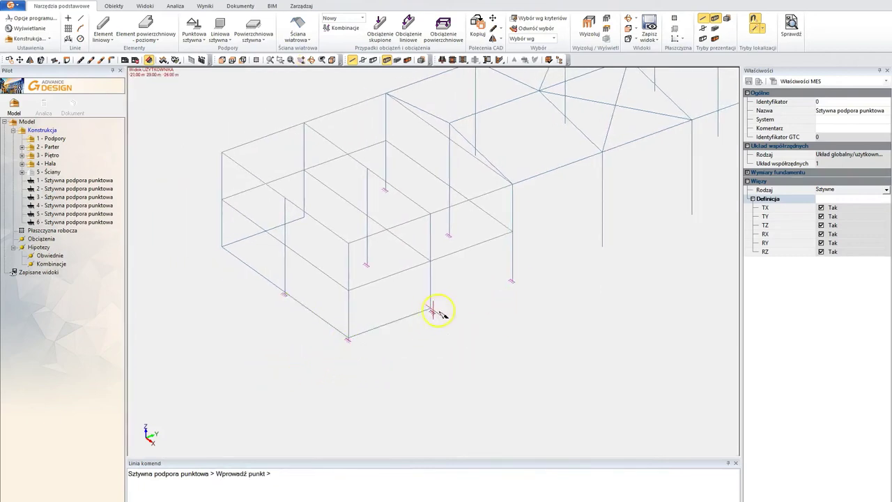
left_click(431, 311)
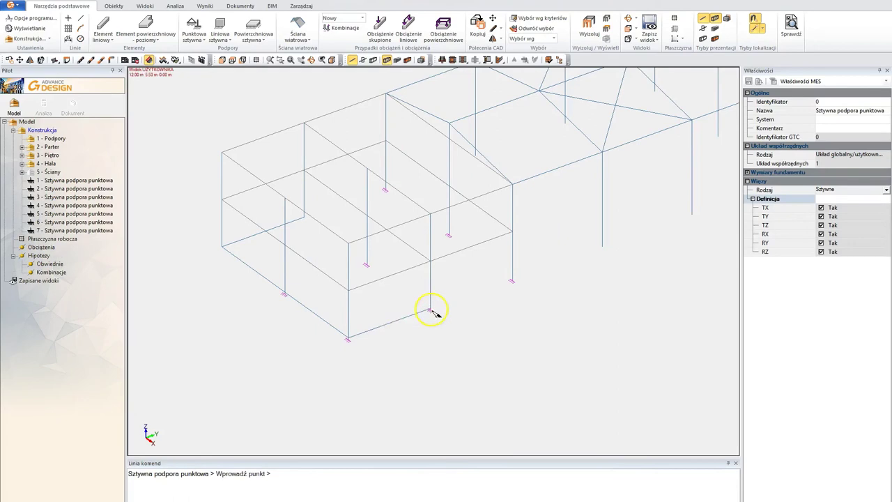
left_click(222, 246)
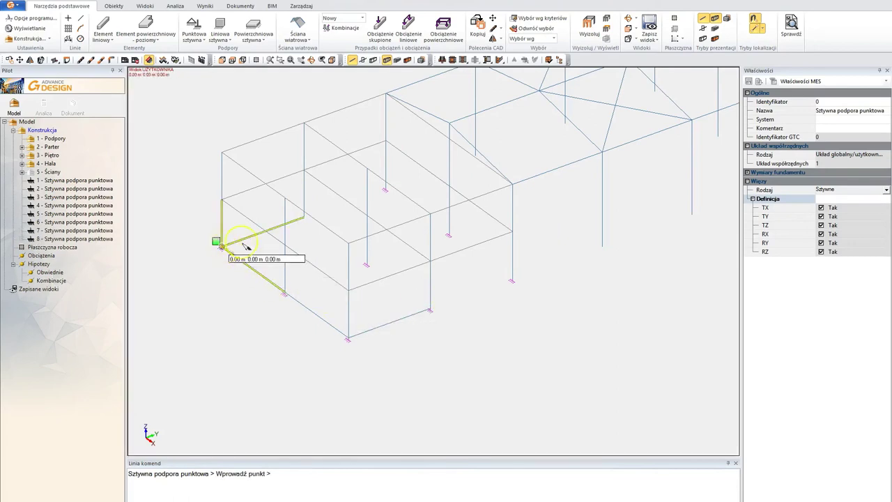
left_click(304, 219)
key("Escape")
Start a rigid point support of type Przegubowe and place it at three intermediate column bases along the hall's long sides
middle_click_drag(373, 324, 352, 320, "shift")
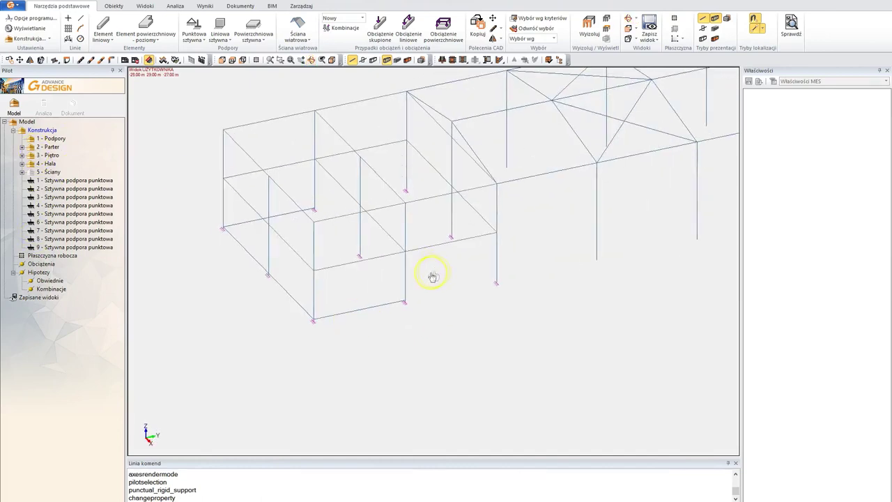
middle_click_drag(434, 272, 449, 296, "shift")
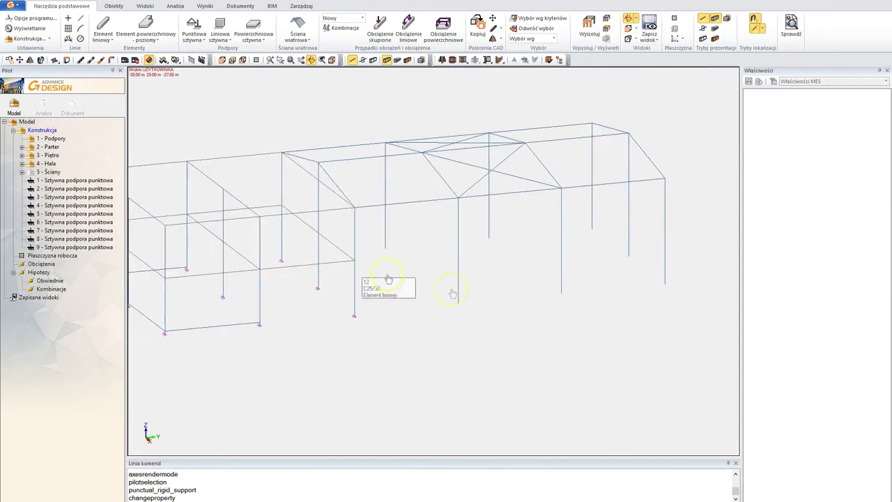
left_click(194, 30)
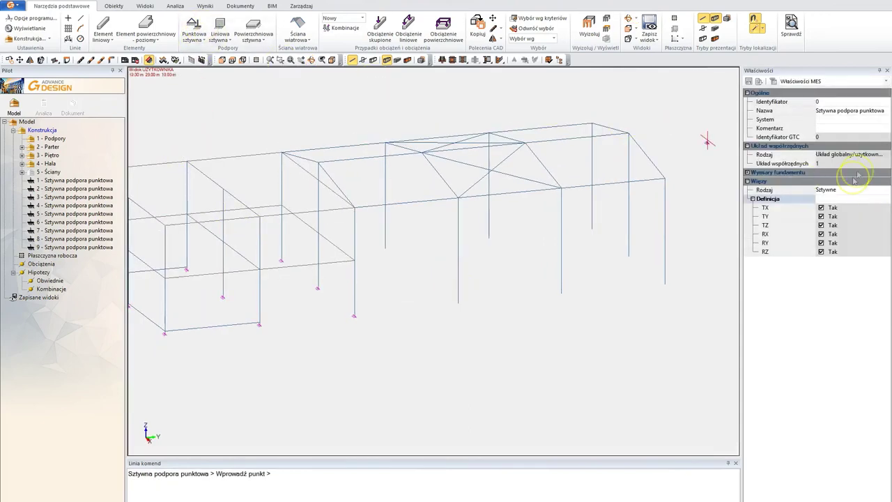
left_click(858, 189)
left_click(887, 189)
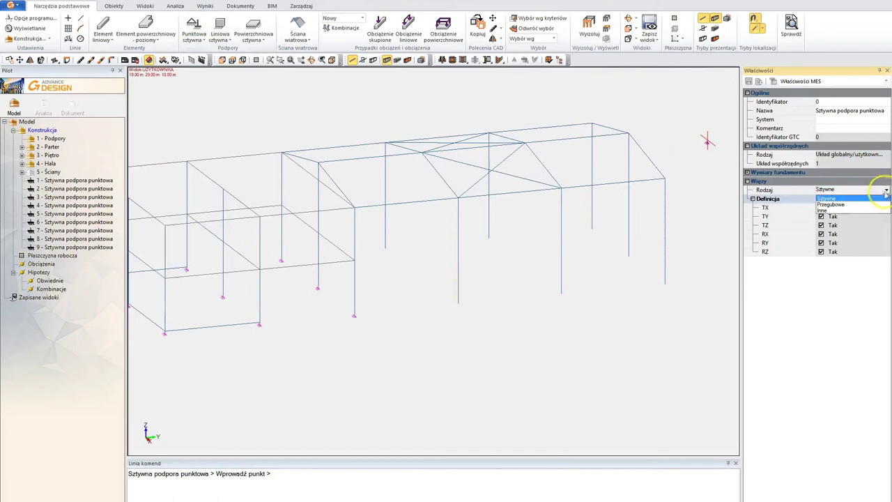
left_click(831, 204)
left_click(386, 250)
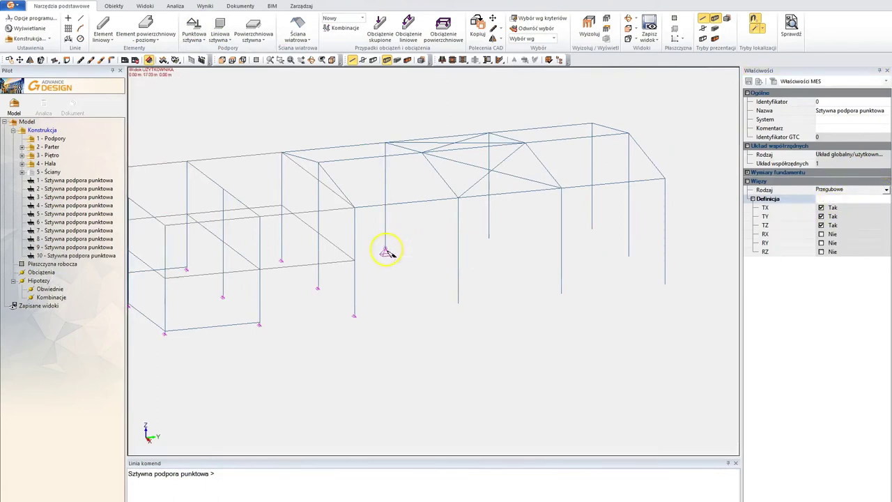
left_click(562, 293)
left_click(459, 307)
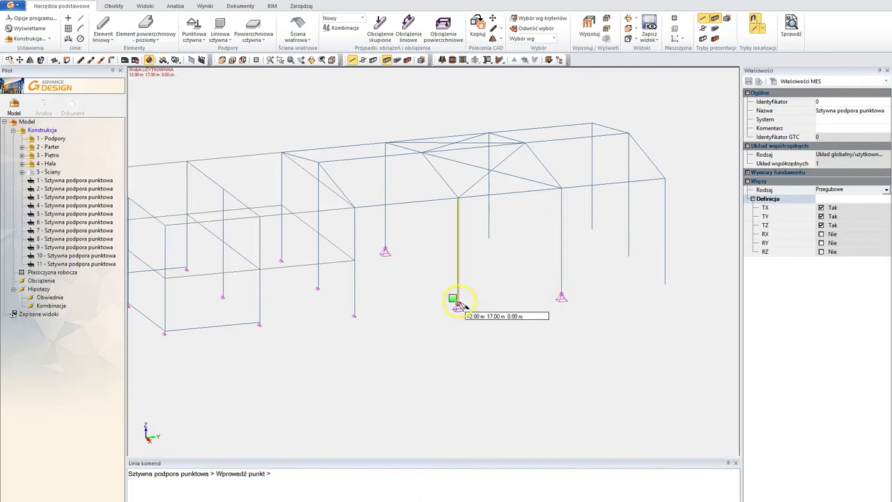
Place Przegubowe point supports at the three column bases of the hall's end frame
left_click(592, 229)
left_click(628, 258)
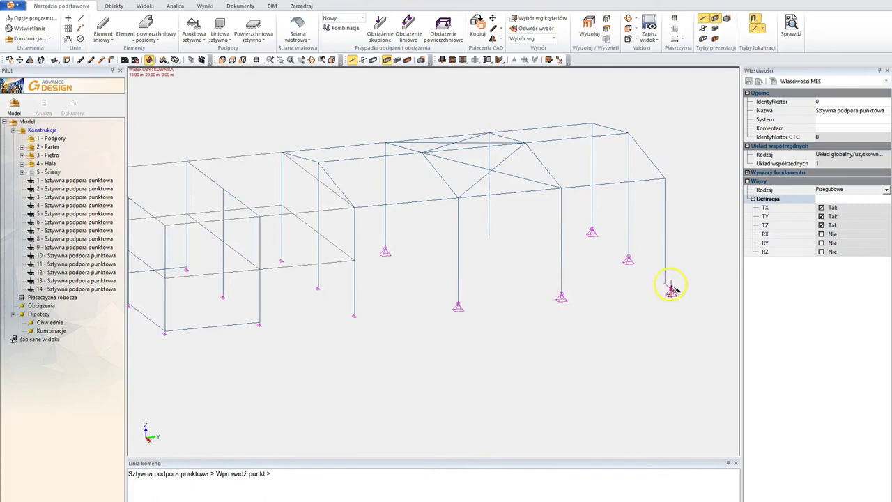
left_click(665, 285)
key("Escape")
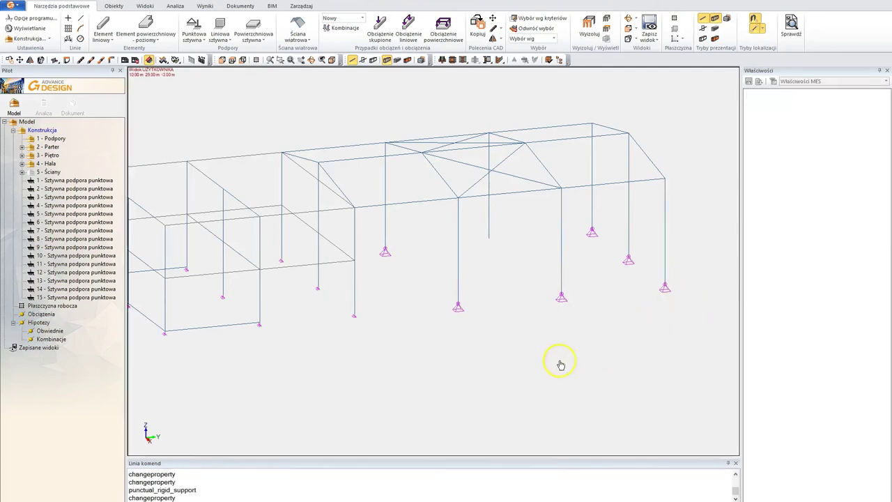
Add a Przegubowe point support at the remaining unsupported hall column base, at 0.00 m, 23.00 m, 0.00 m
middle_click_drag(672, 365, 488, 347, "shift")
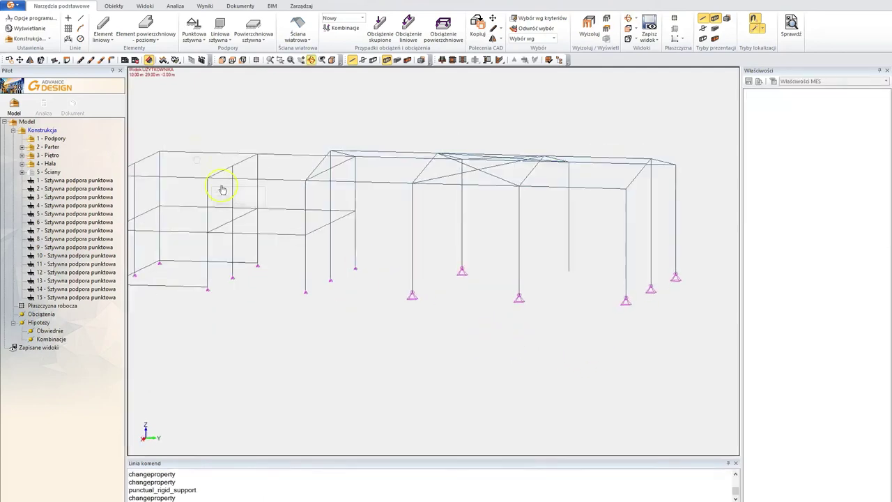
left_click(187, 26)
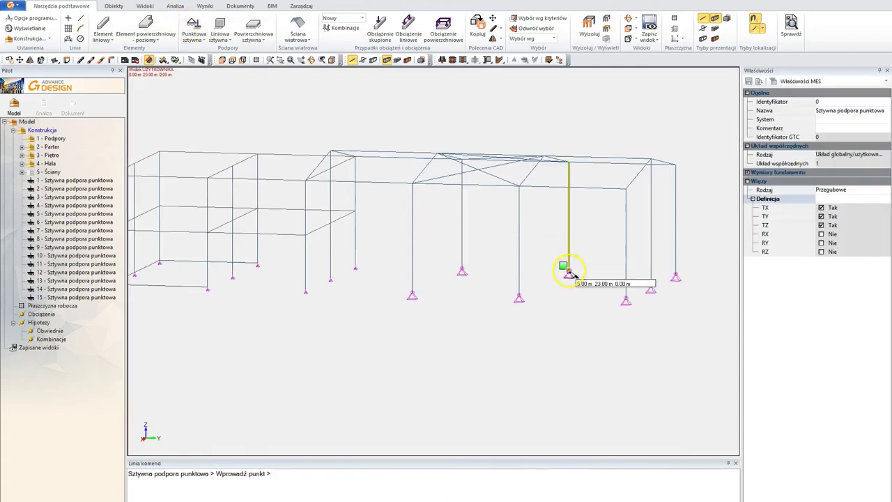
left_click(569, 272)
key("Escape")
scroll(554, 303, "down", 2)
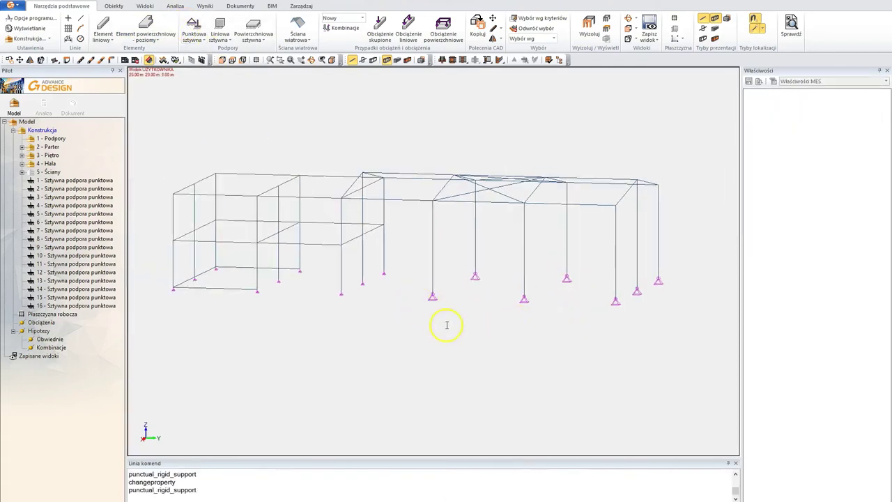
Display the 5 - Ściany system again with the rest of the supported model
middle_click_drag(447, 325, 432, 308, "shift")
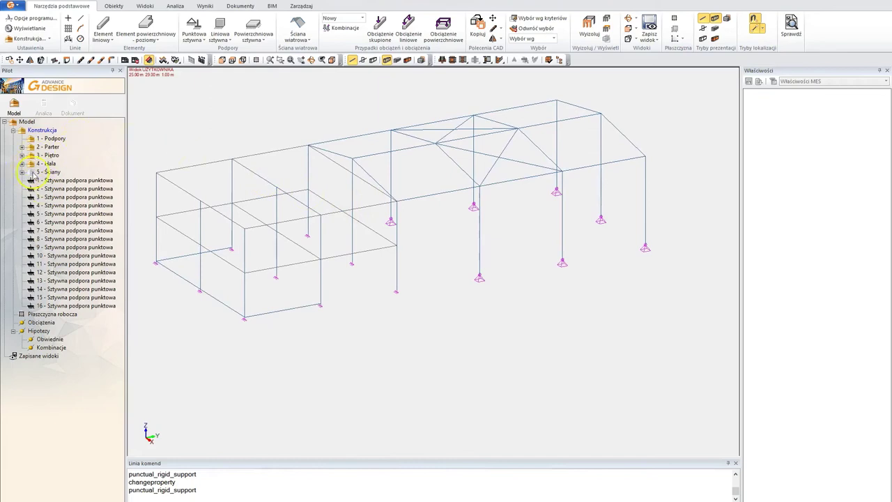
left_click(33, 174)
middle_click_drag(382, 310, 388, 332)
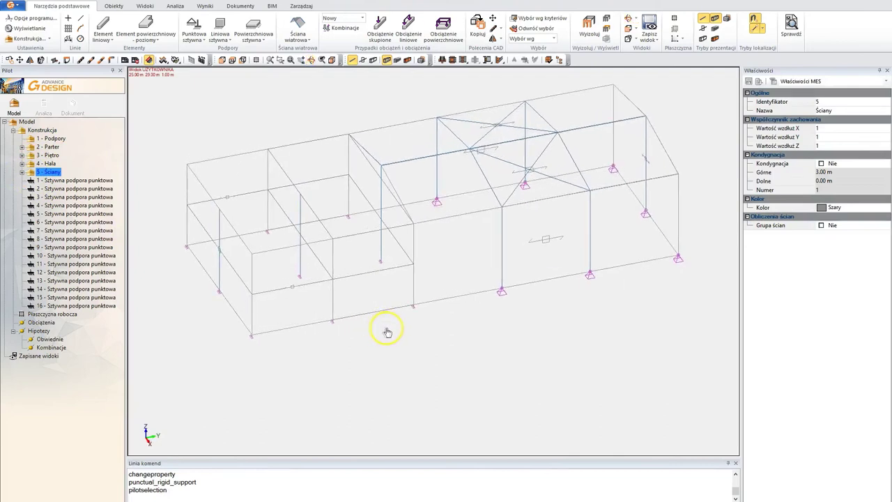
scroll(387, 332, "up", 2)
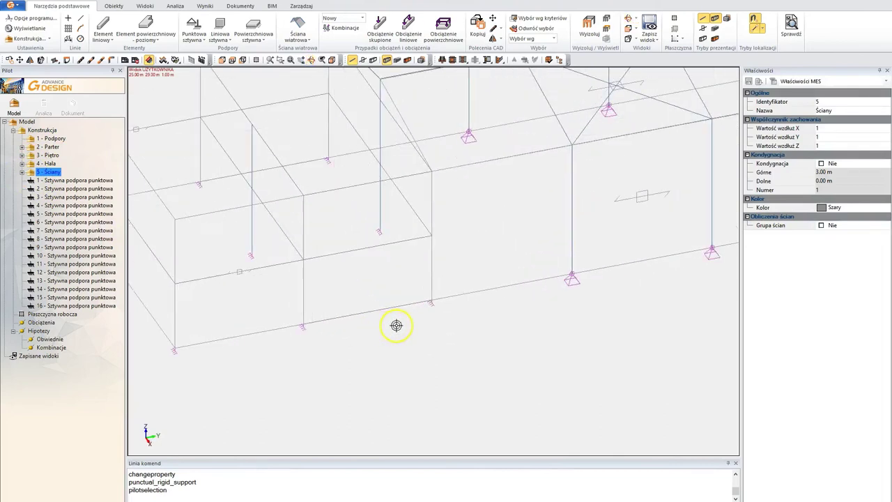
Create a Przegubowe rigid linear support along the concrete building's long-side wall base, between the two column bases nearest the hall
left_click(229, 40)
left_click(240, 60)
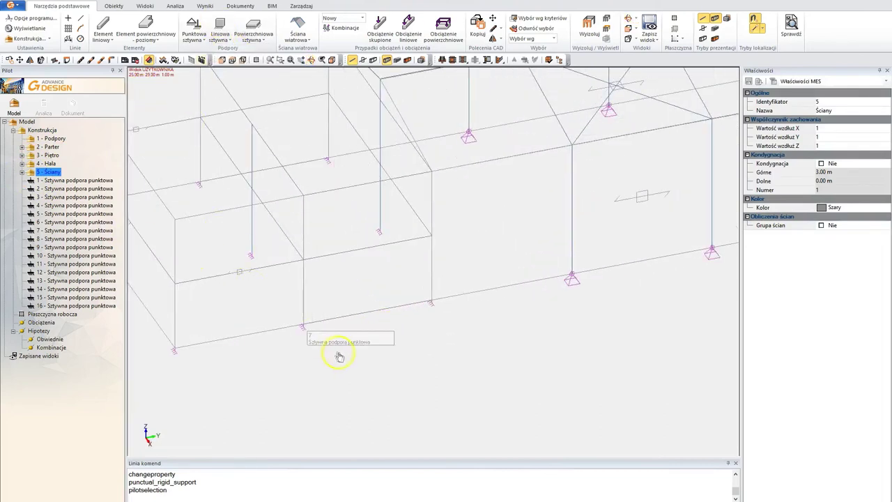
left_click(220, 29)
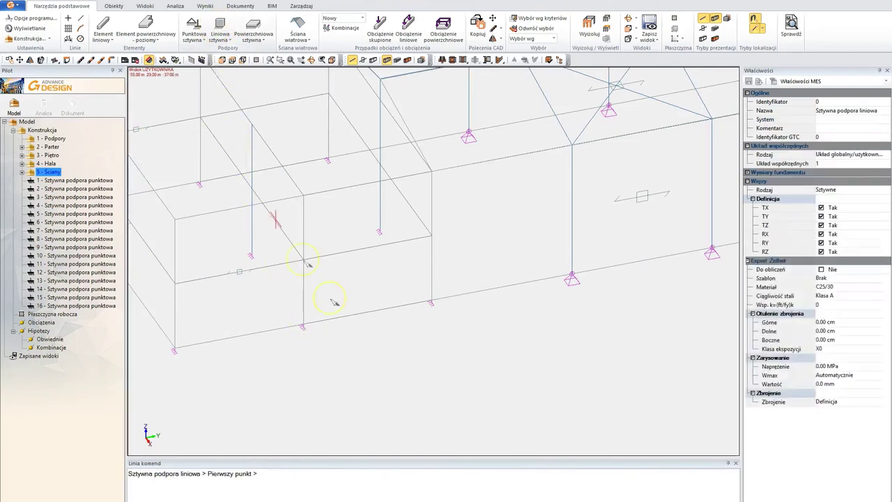
left_click(830, 189)
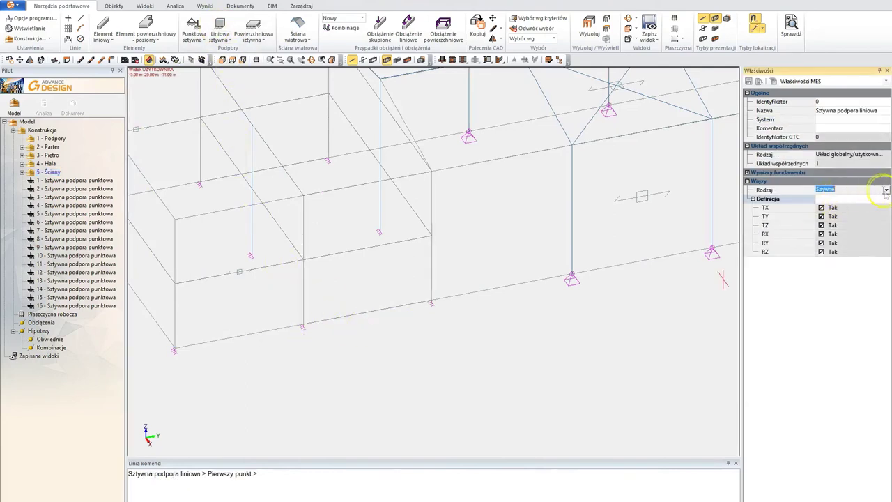
left_click(886, 191)
left_click(831, 205)
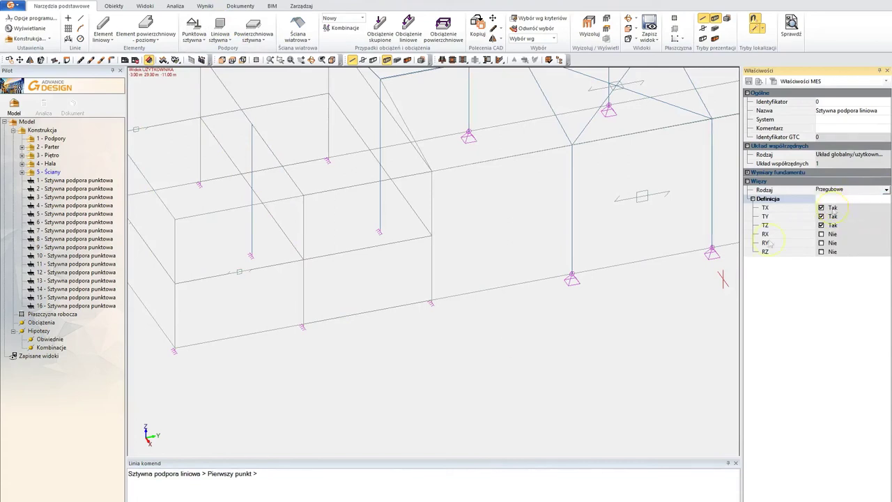
left_click(301, 323)
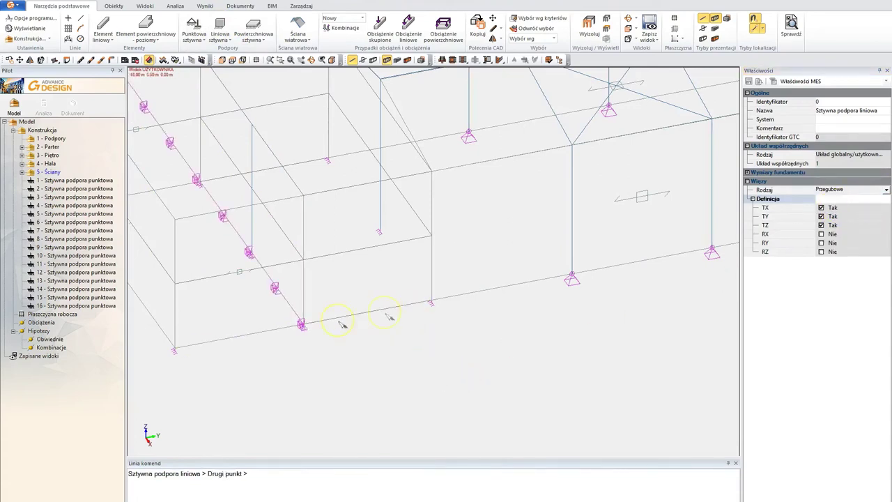
left_click(431, 302)
key("Escape")
Place Przegubowe point supports at the two column bases nearest the hall on the concrete building's opposite long side
middle_click_drag(253, 348, 443, 385)
middle_click_drag(246, 313, 472, 292)
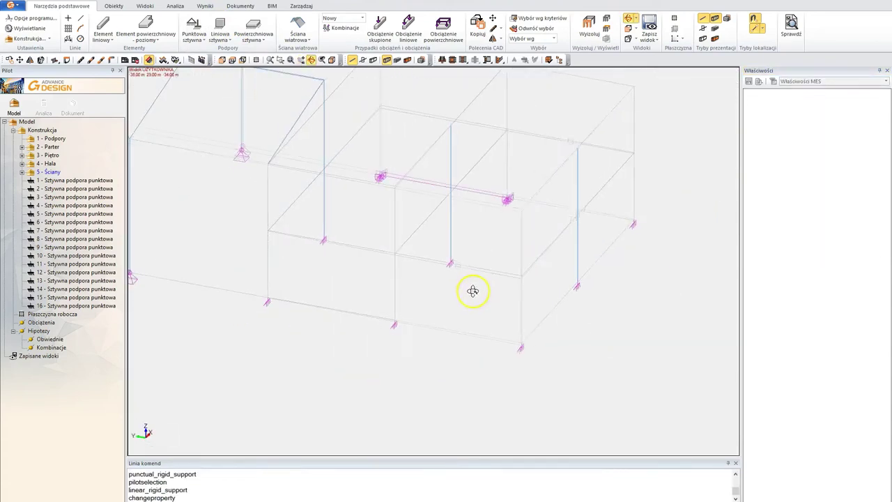
left_click(195, 26)
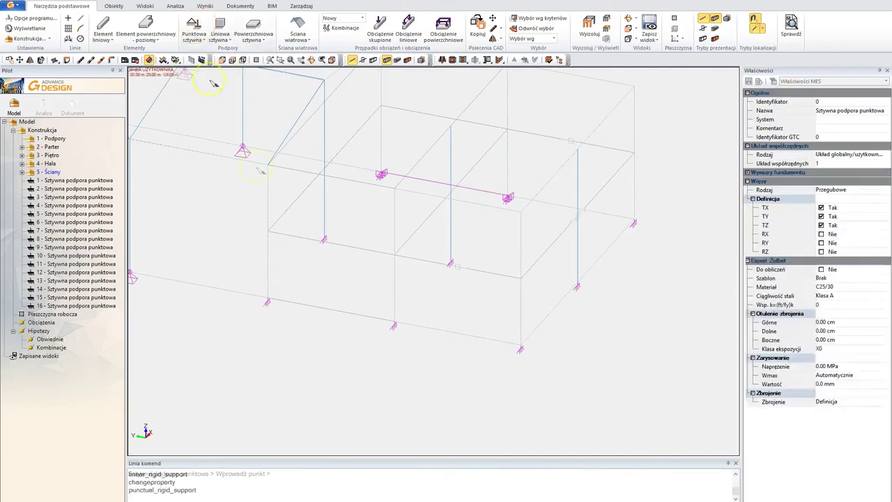
left_click(267, 302)
left_click(394, 324)
right_click(377, 350)
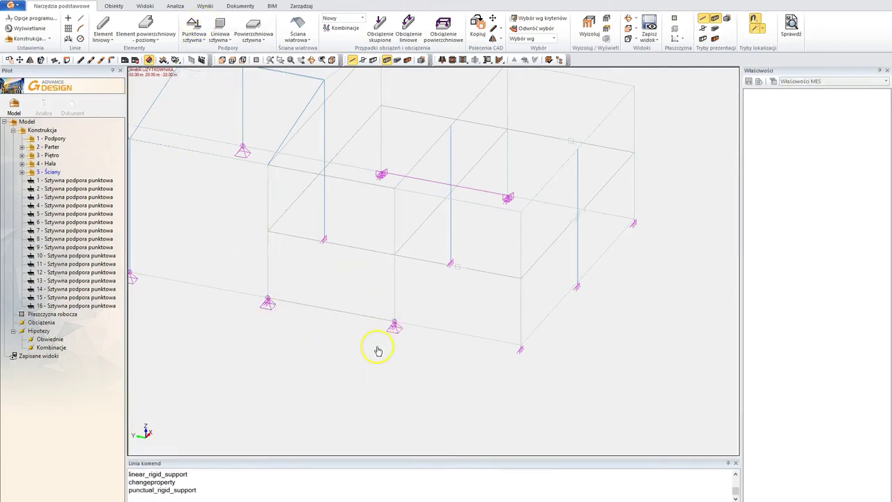
scroll(377, 350, "down", 5)
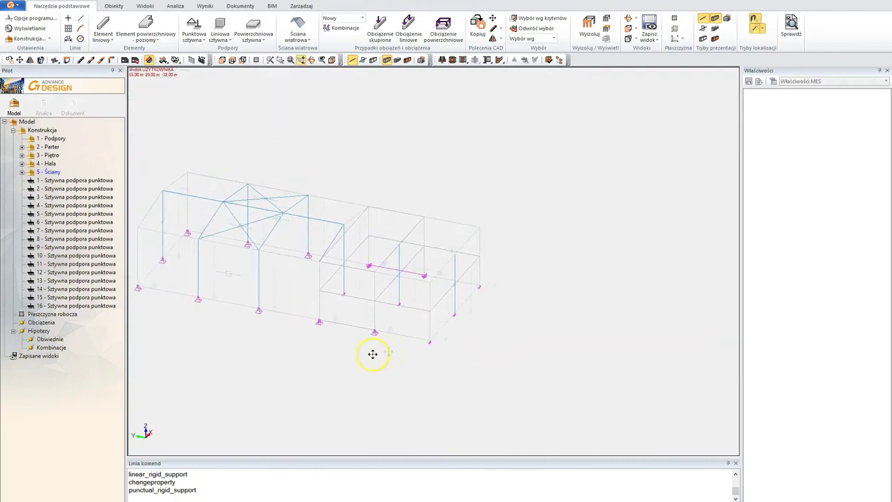
Render the whole model as shaded solid profiles, viewed from the concrete building's end
middle_click_drag(373, 355, 292, 340)
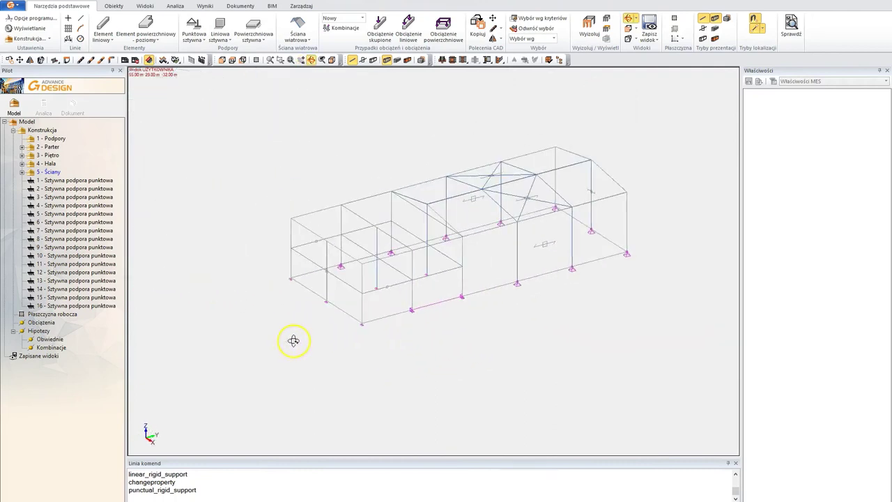
left_click(373, 60)
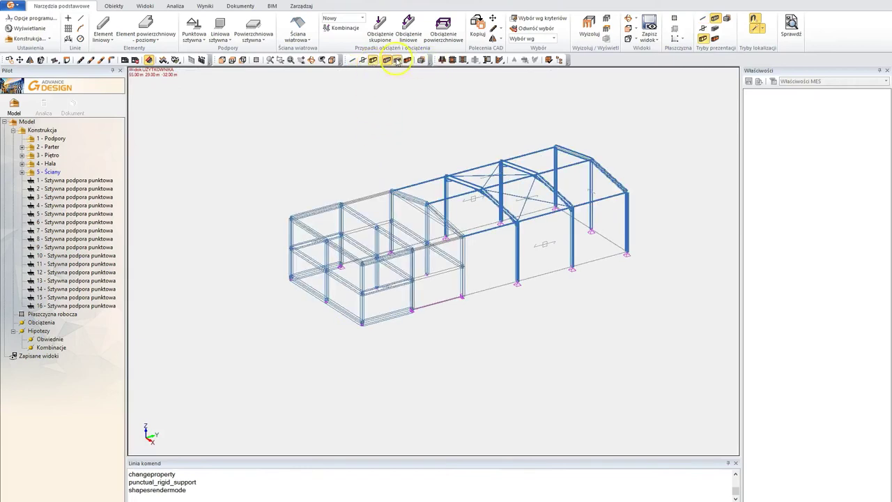
left_click(398, 60)
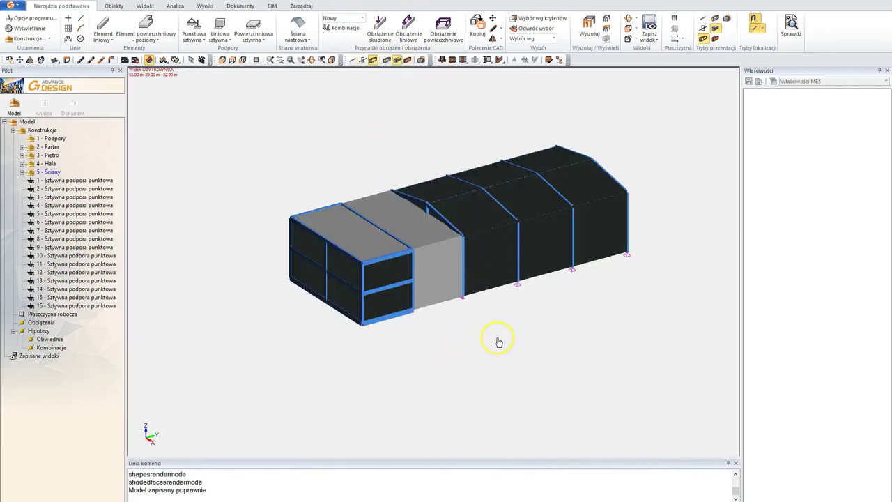
middle_click_drag(516, 338, 489, 347)
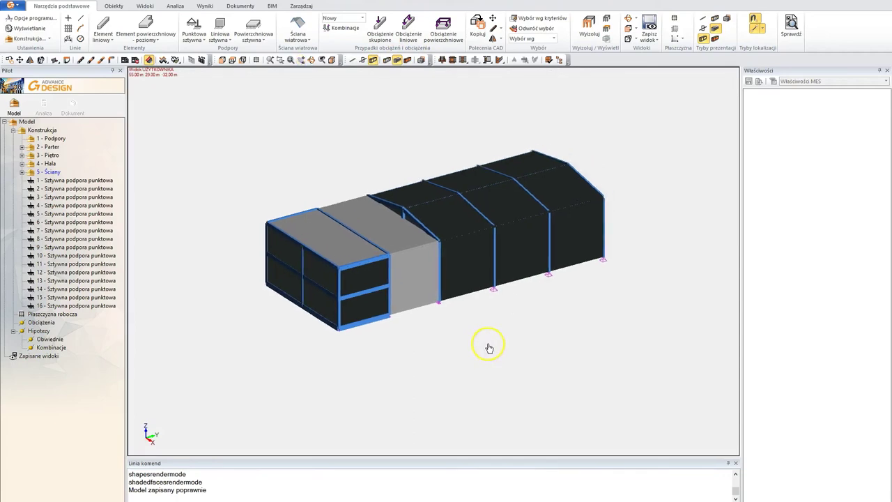
middle_click_drag(407, 341, 429, 338)
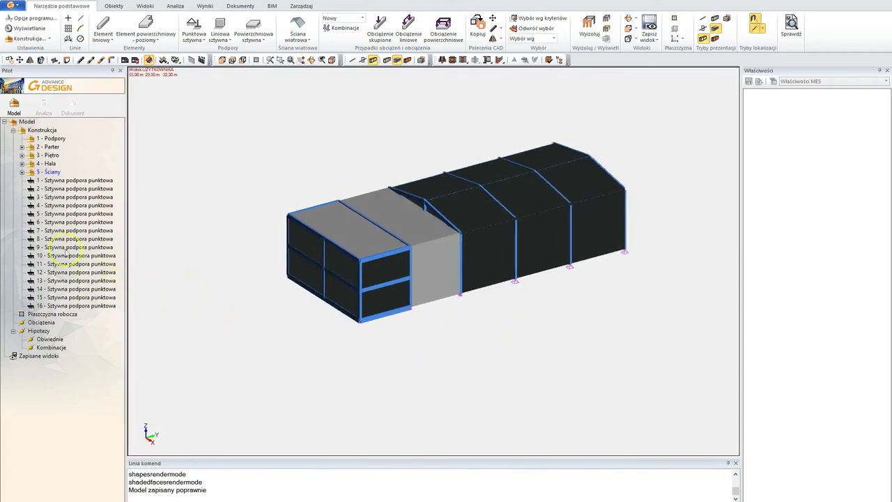
Move rigid point supports 1 to 16 into the 1 - Podpory system and clear the selection
left_click(77, 181)
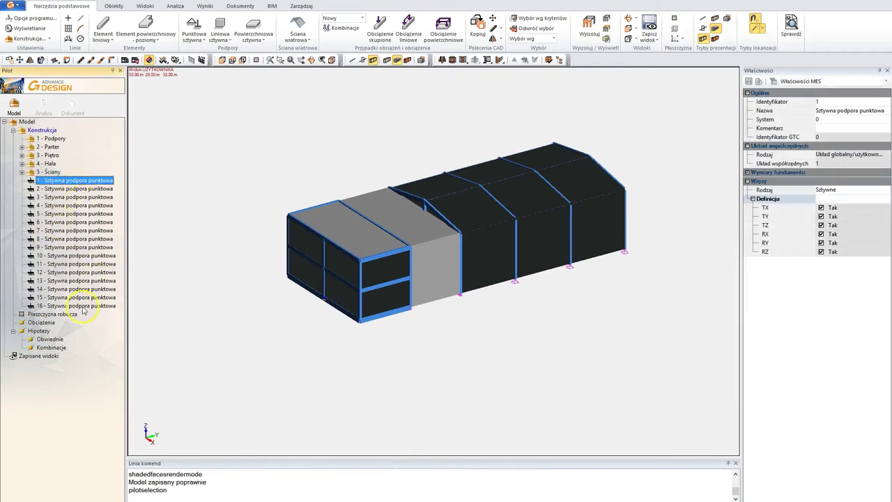
left_click(83, 307, "shift")
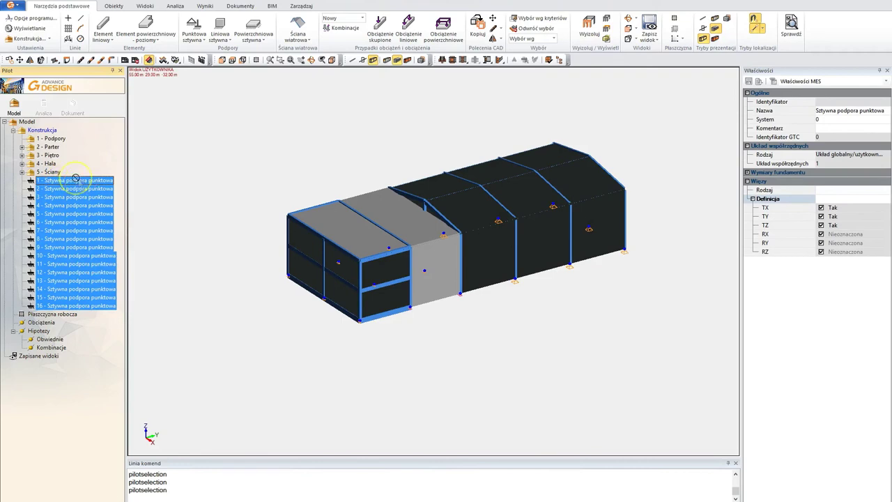
double_click(57, 140)
middle_click_drag(265, 264, 260, 259)
key("Escape")
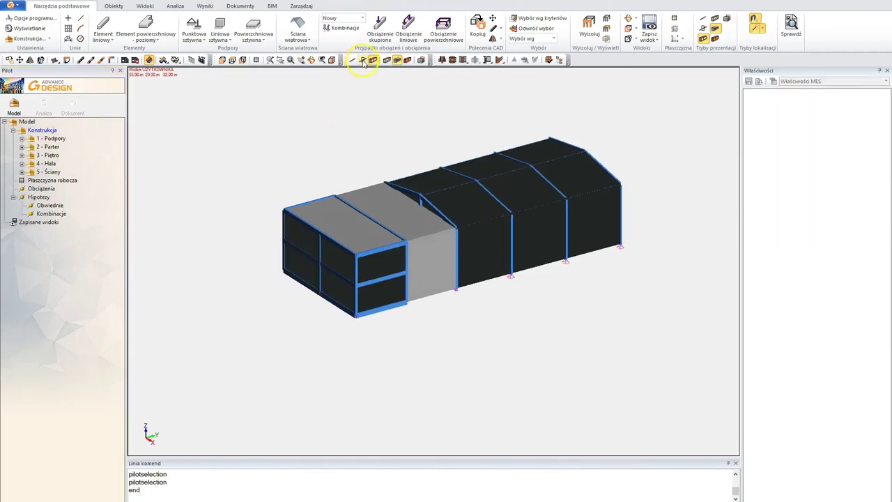
Switch the model display to element axes with section symbols
left_click(363, 61)
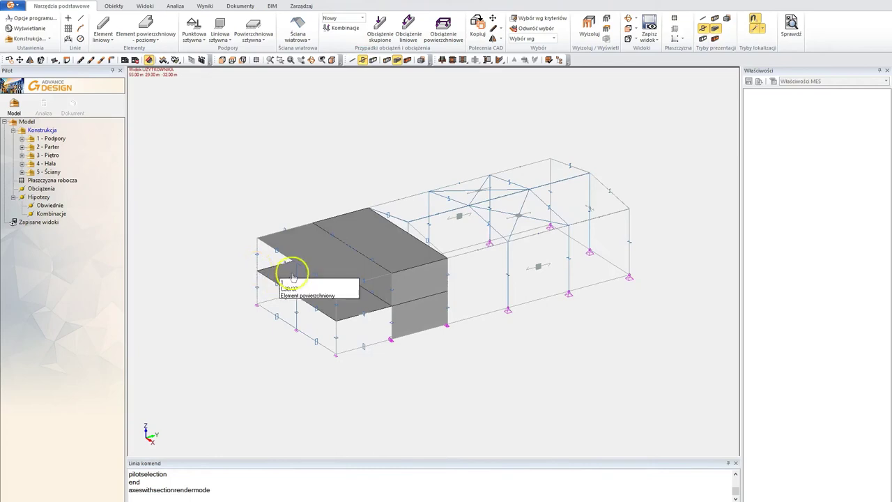
middle_click_drag(228, 299, 230, 288)
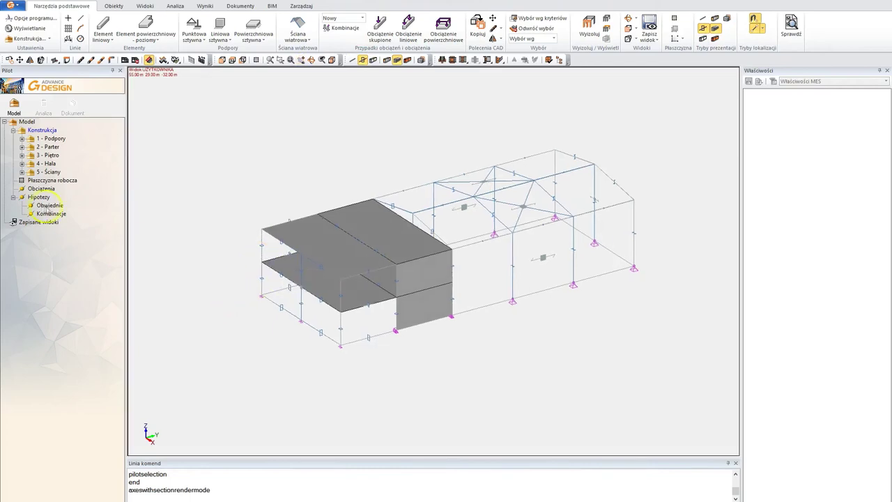
left_click(40, 189)
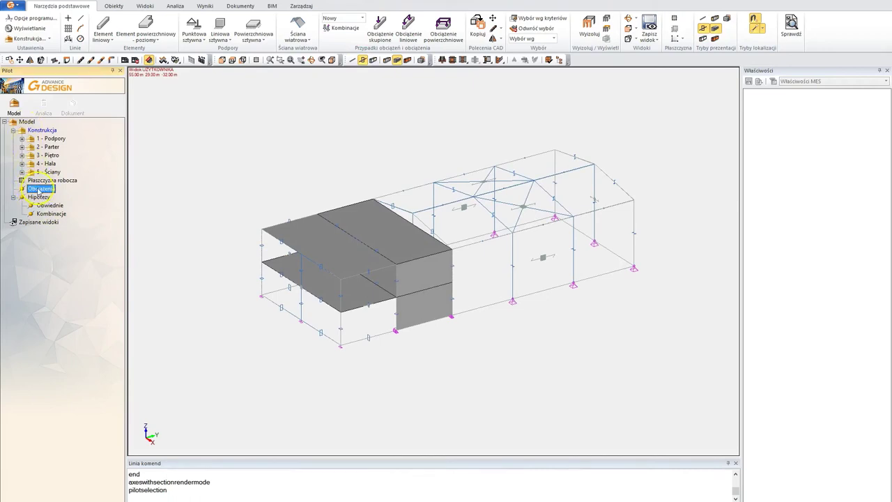
right_click(40, 190)
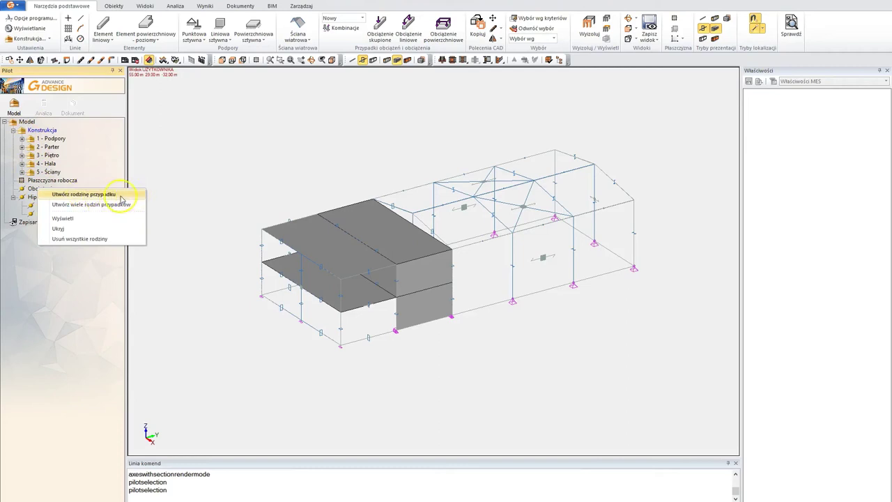
left_click(120, 197)
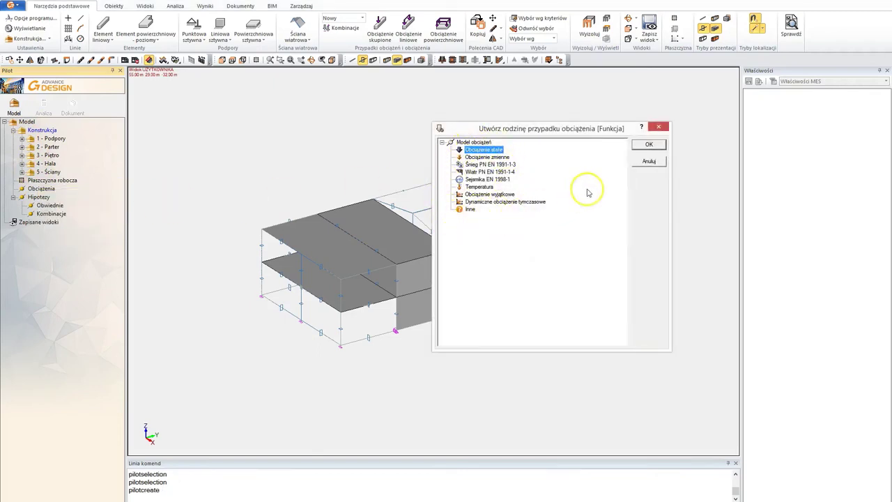
left_click(650, 162)
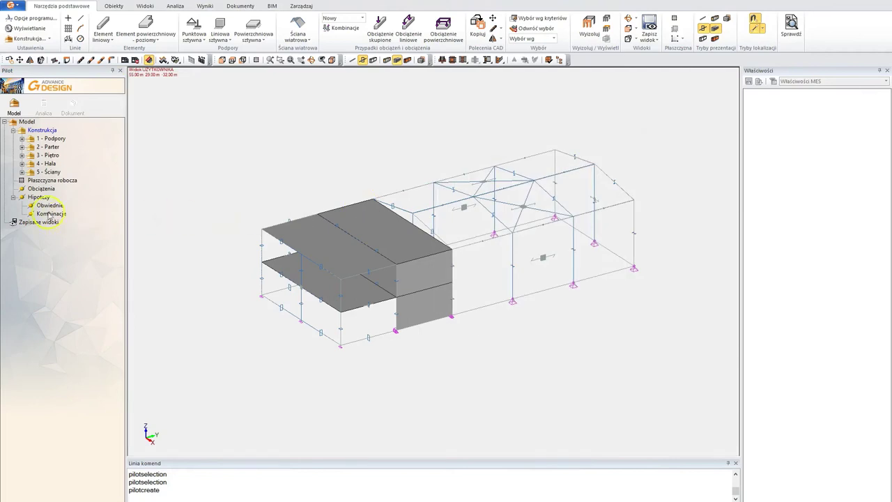
left_click(46, 206)
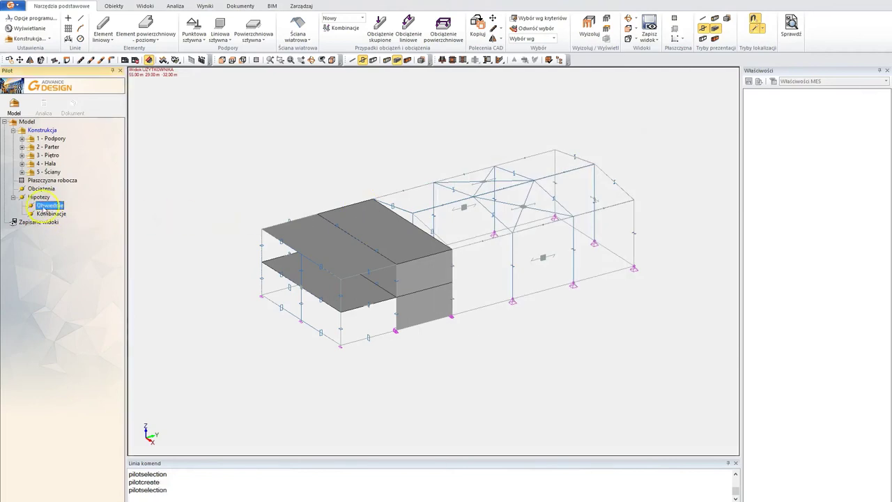
Create several load case families at once: 1 permanent, 2 variable, 1 snow and 1 wind case
right_click(40, 188)
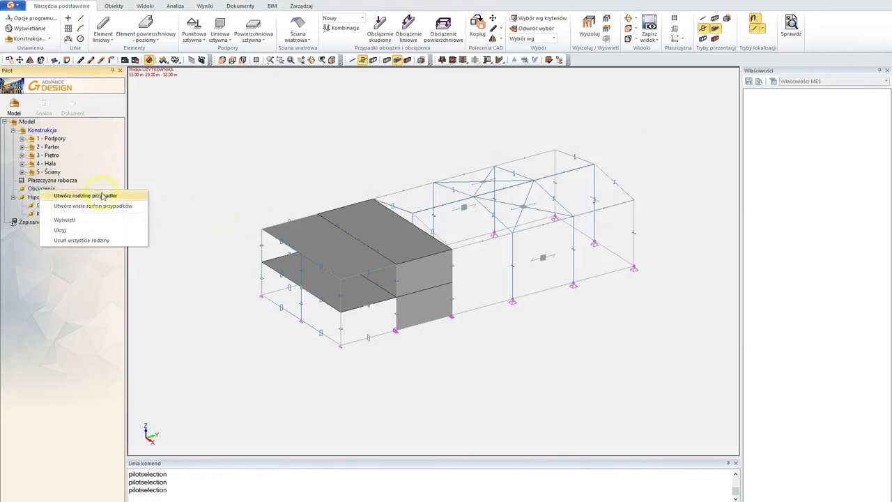
left_click(102, 207)
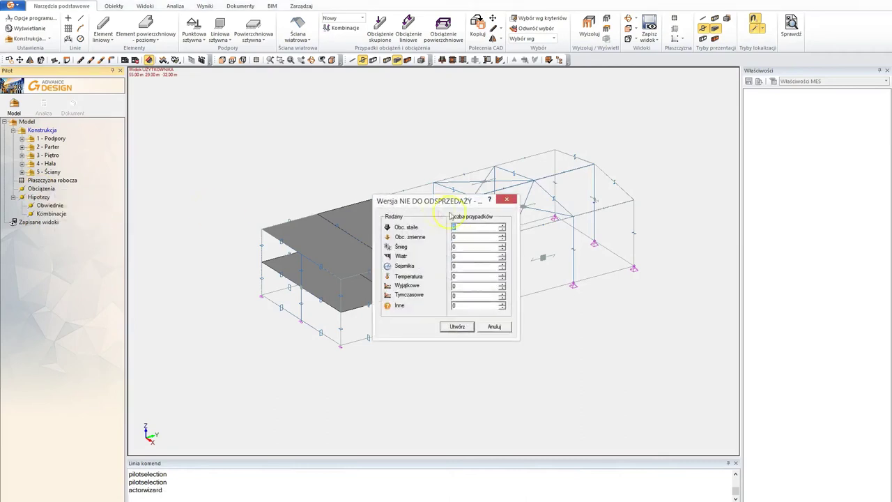
left_click_drag(471, 207, 493, 209)
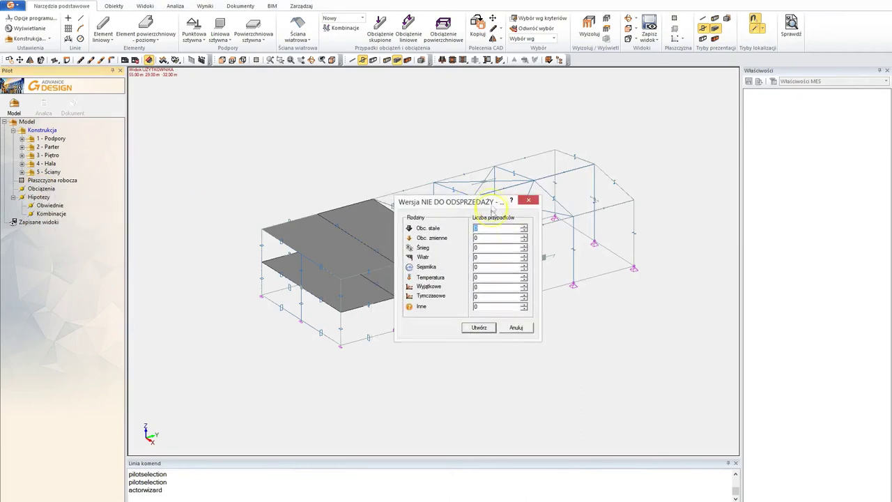
left_click(524, 237)
left_click(524, 237)
left_click(525, 245)
left_click(524, 255)
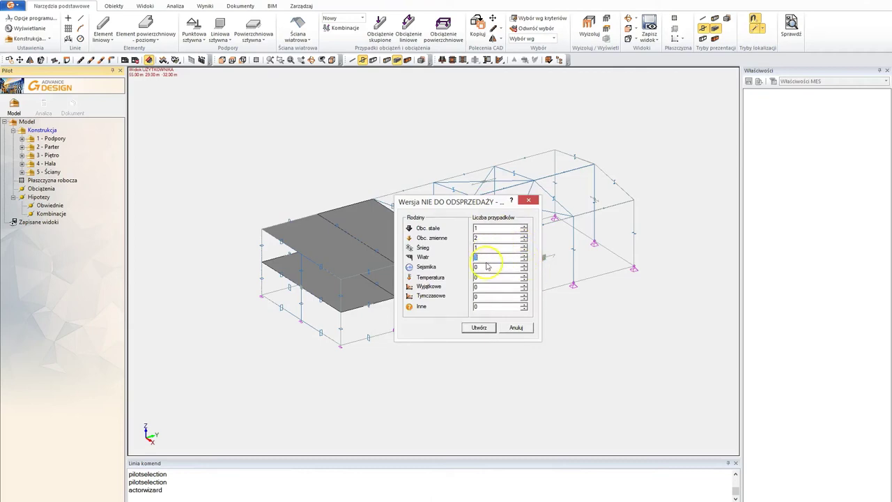
left_click(480, 328)
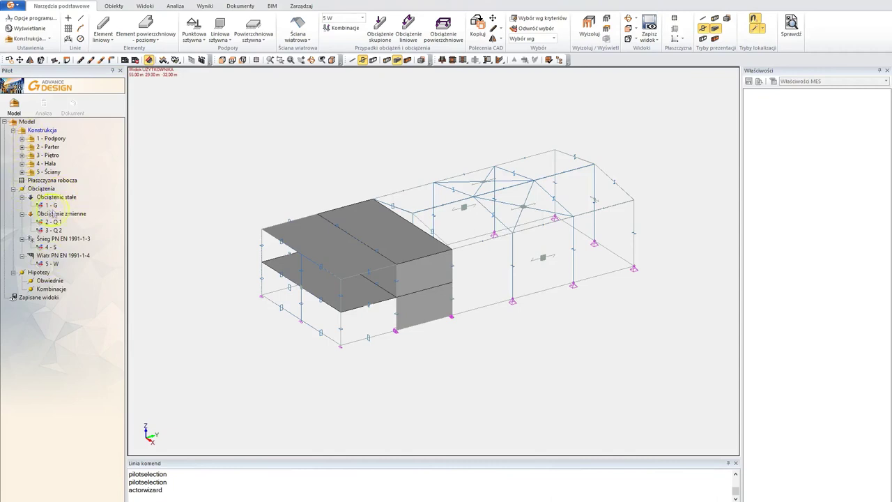
Examine the properties of the Obciążenie stałe and Obciążenie zmienne families and of cases 1 - G and 2 - Q 1
left_click(43, 206)
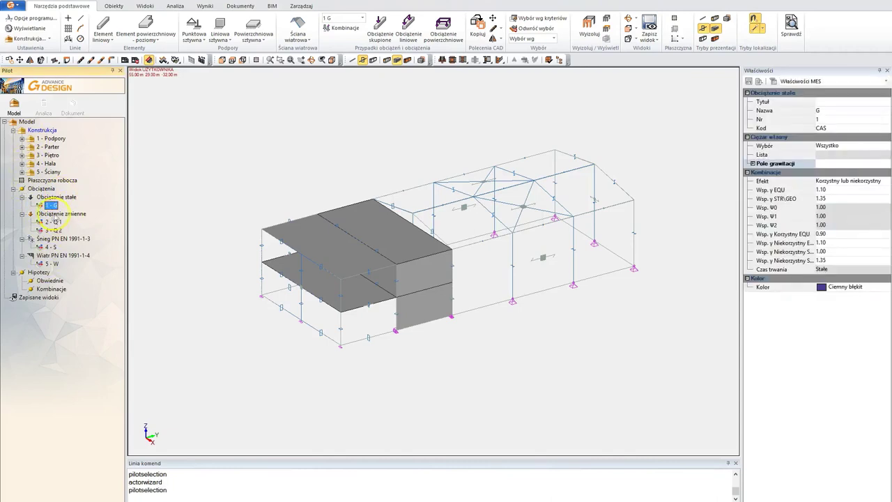
left_click(56, 198)
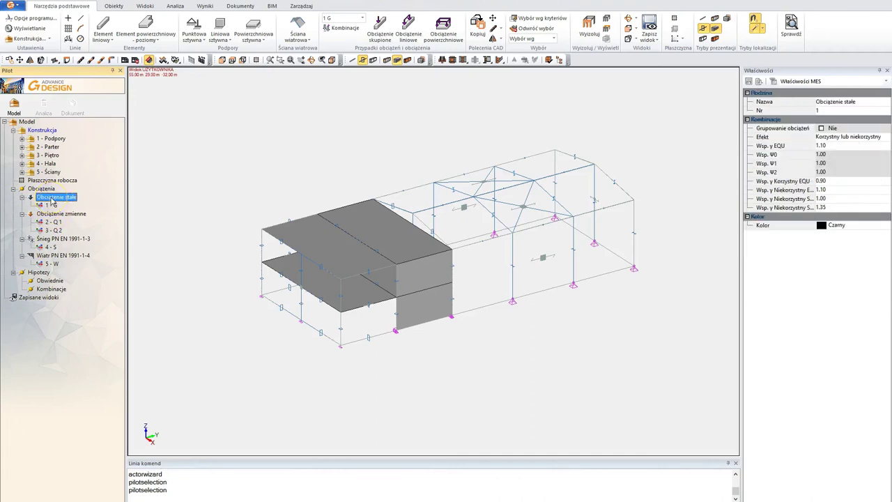
left_click(42, 206)
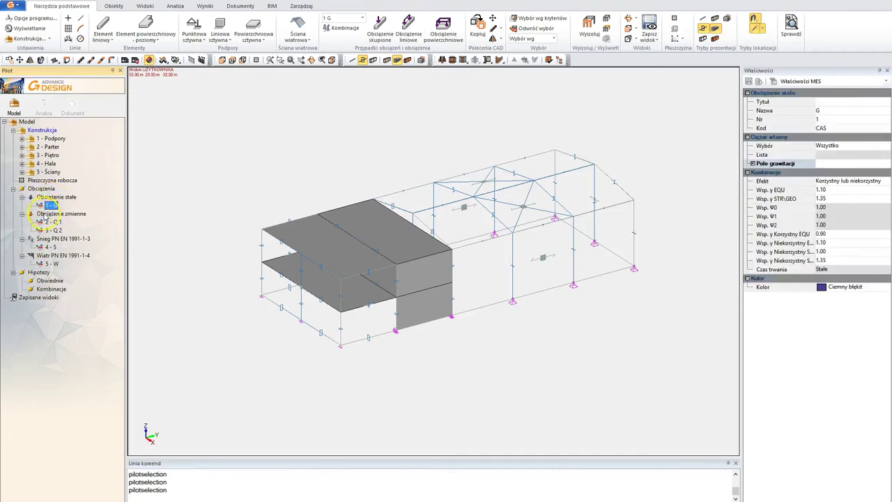
left_click(44, 215)
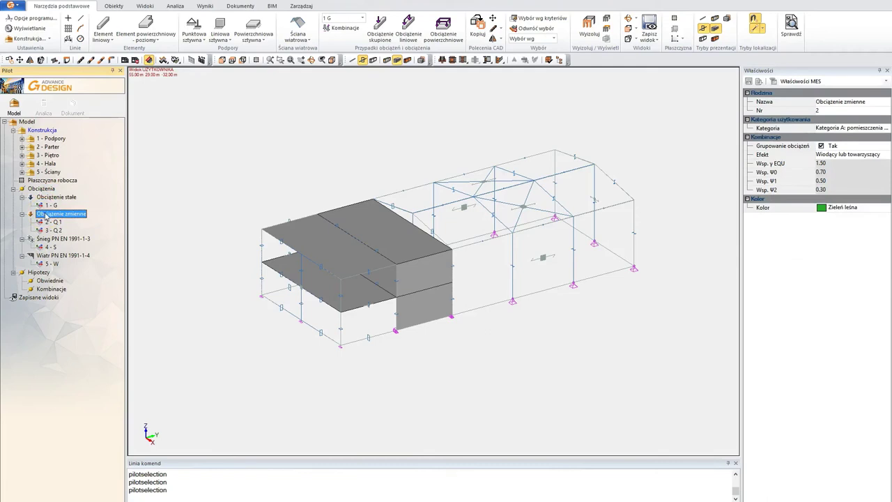
left_click(52, 222)
left_click(50, 197)
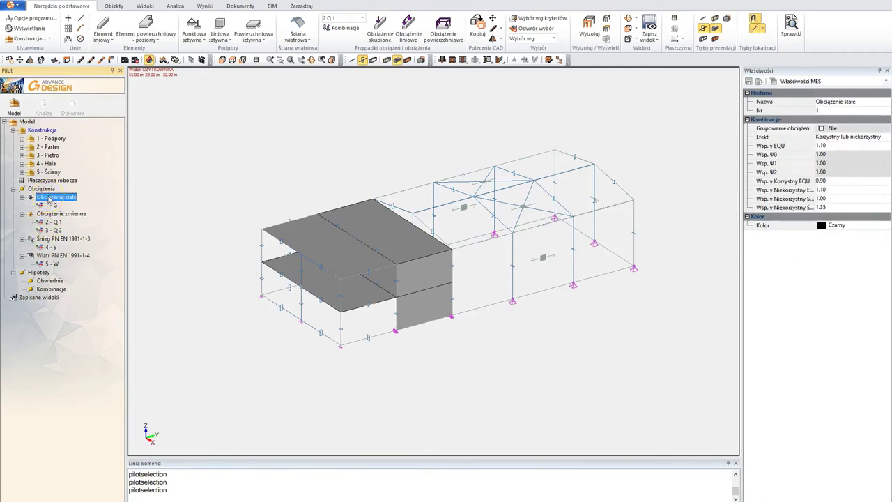
left_click(49, 206)
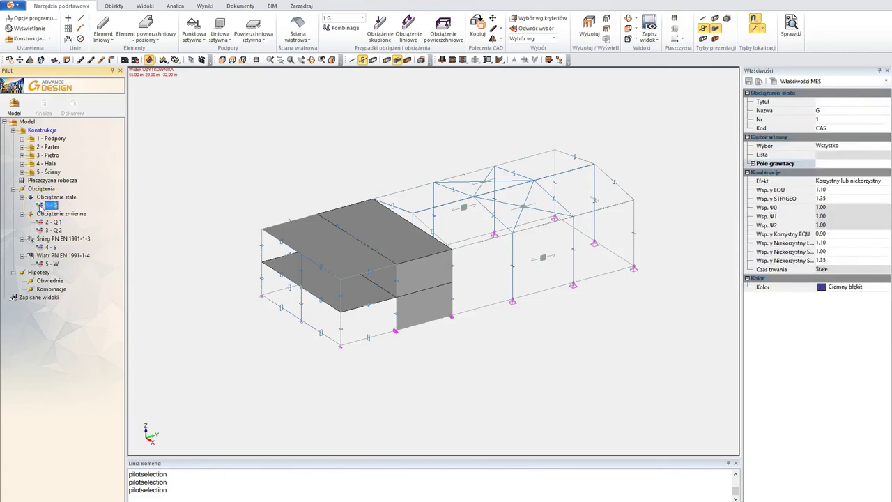
left_click(57, 214)
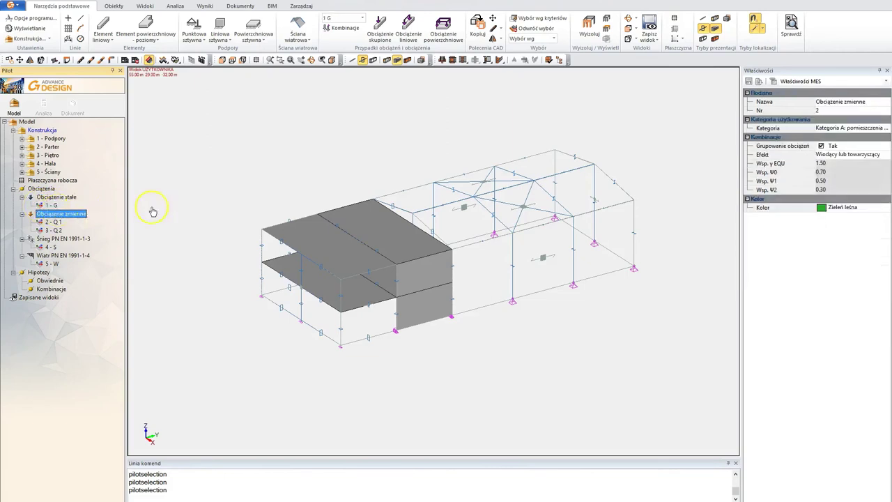
left_click(53, 199)
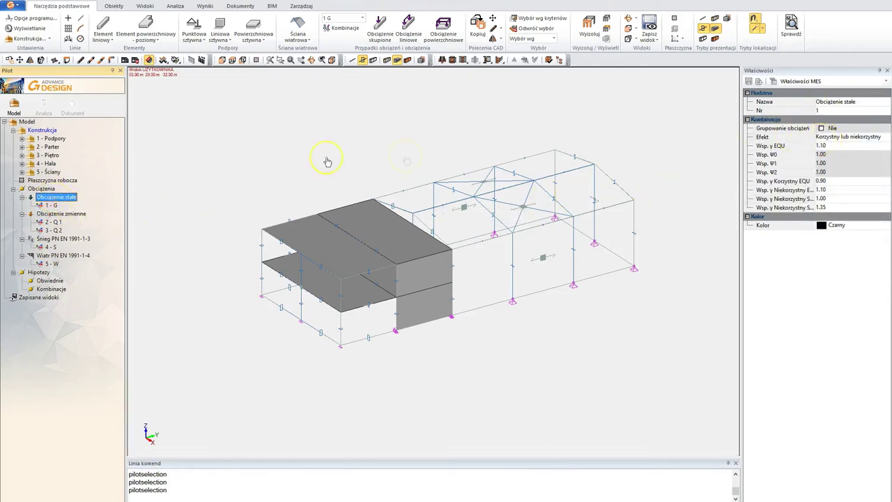
Check the self-weight element selection setting of permanent load case 1 - G
left_click(45, 204)
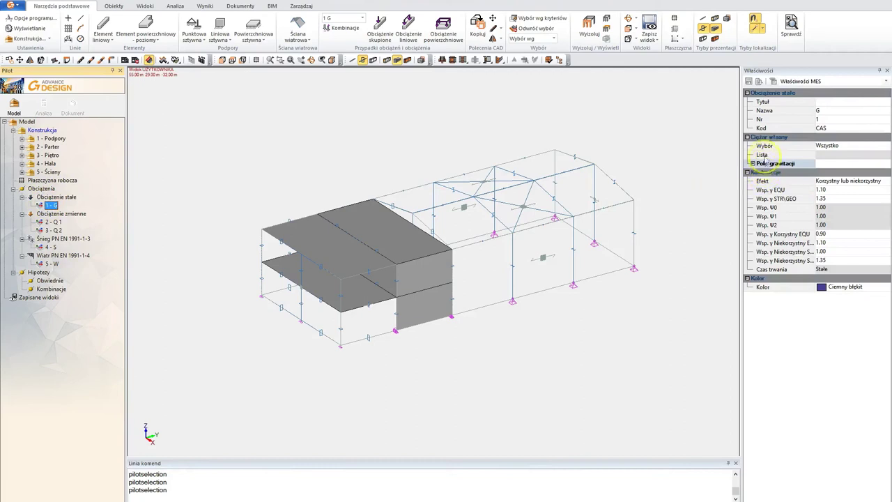
left_click(765, 146)
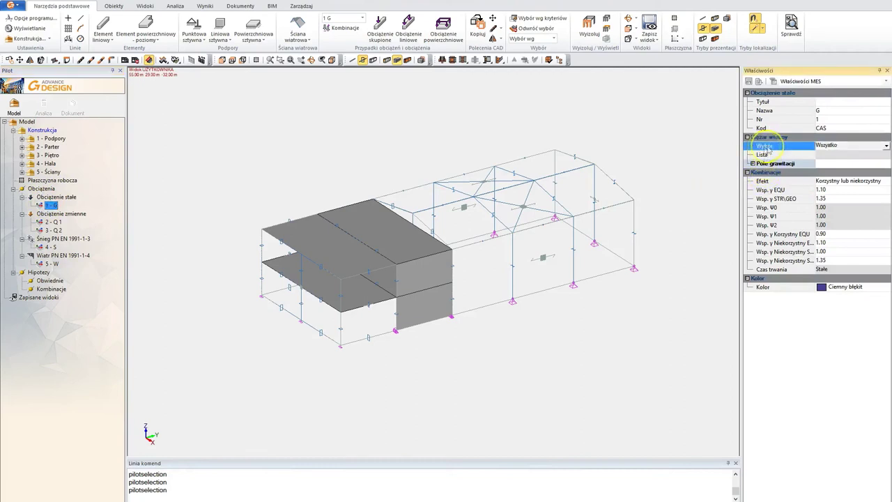
left_click(887, 146)
left_click(889, 149)
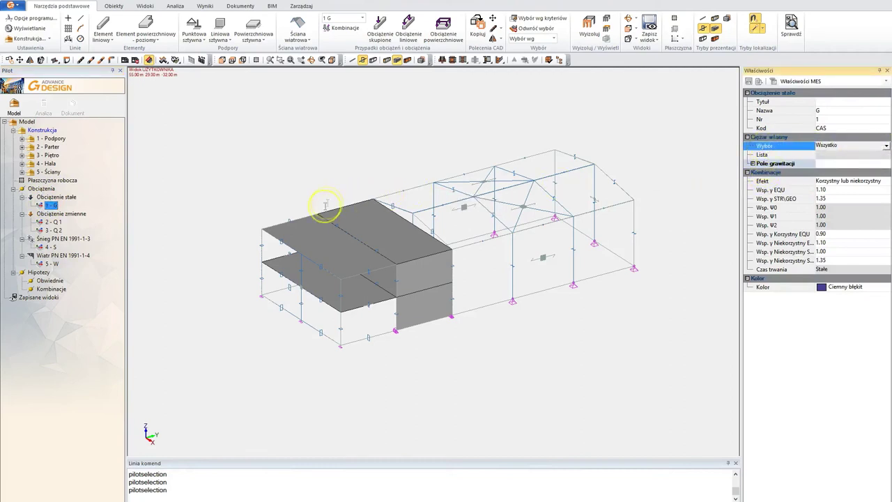
Select variable load case 2 - Q 1 and examine the concrete building's floor and roof slabs up close
left_click(59, 214)
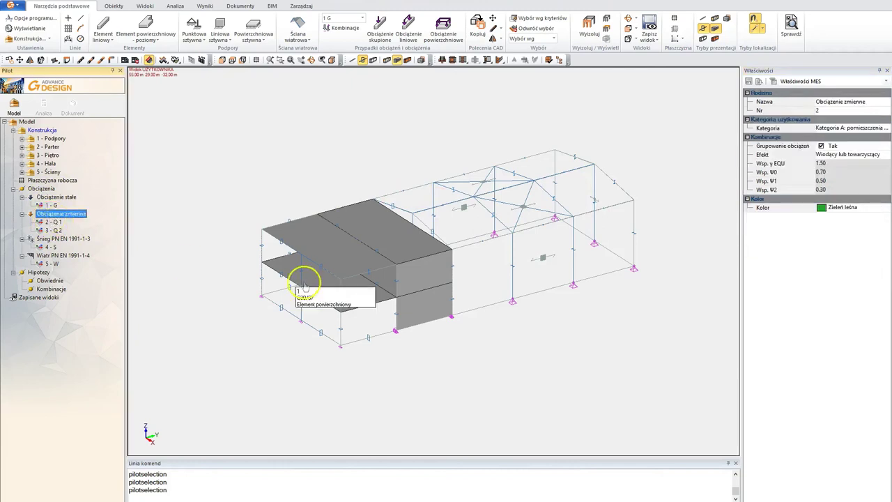
scroll(306, 271, "up", 2)
left_click(52, 222)
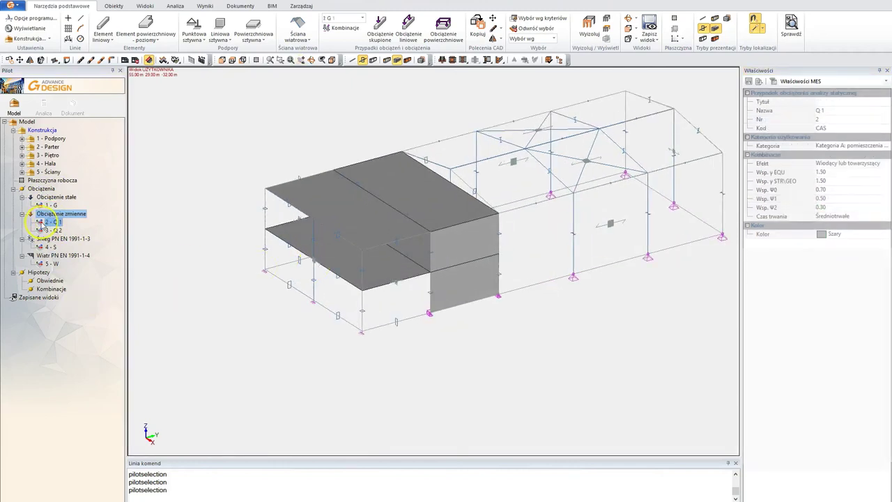
scroll(387, 334, "up", 2)
scroll(389, 338, "up", 1)
middle_click_drag(390, 338, 448, 347)
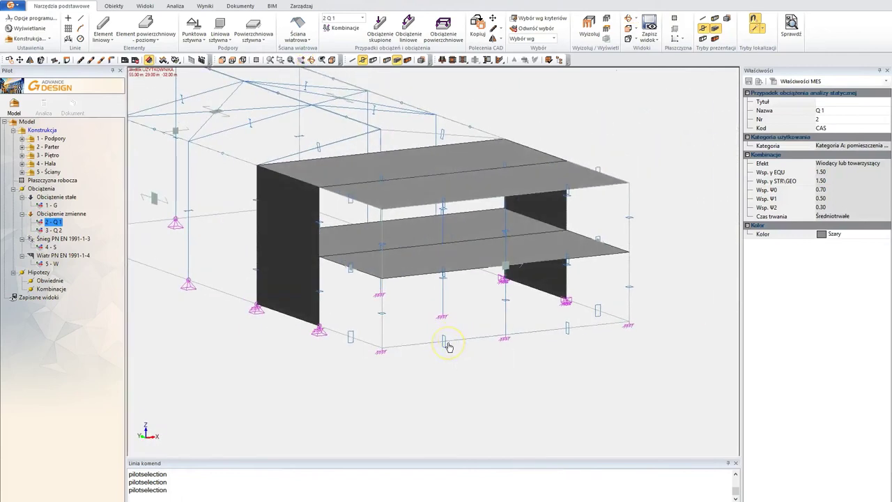
left_click(463, 250)
left_click(427, 390)
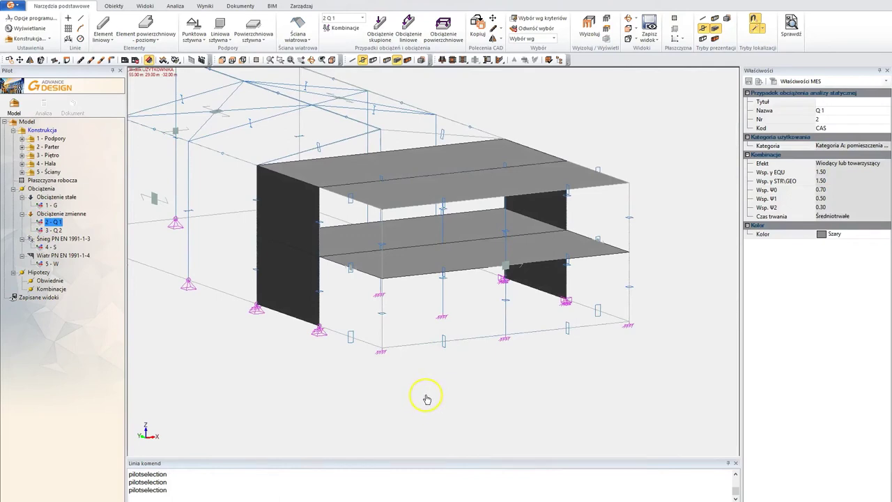
Apply a surface load with FZ -2.5 kN in load case 2 to both intermediate floor slabs of the concrete building
left_click(412, 238)
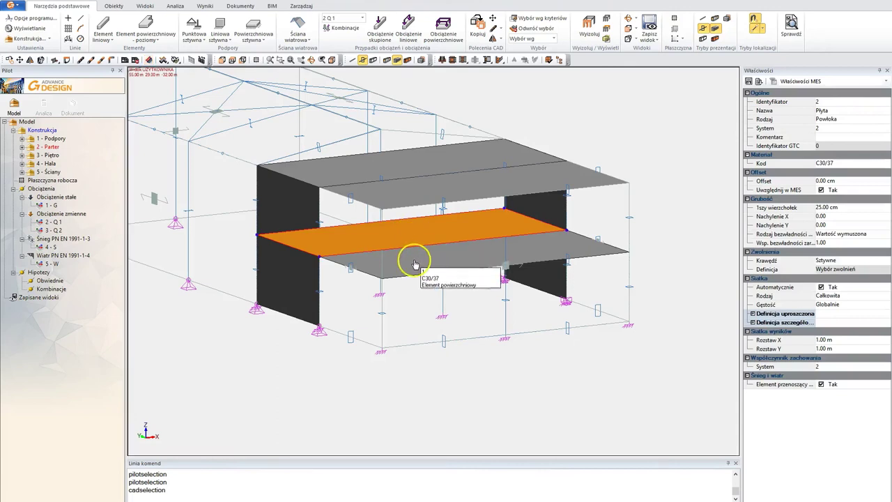
left_click(420, 240)
right_click(422, 237)
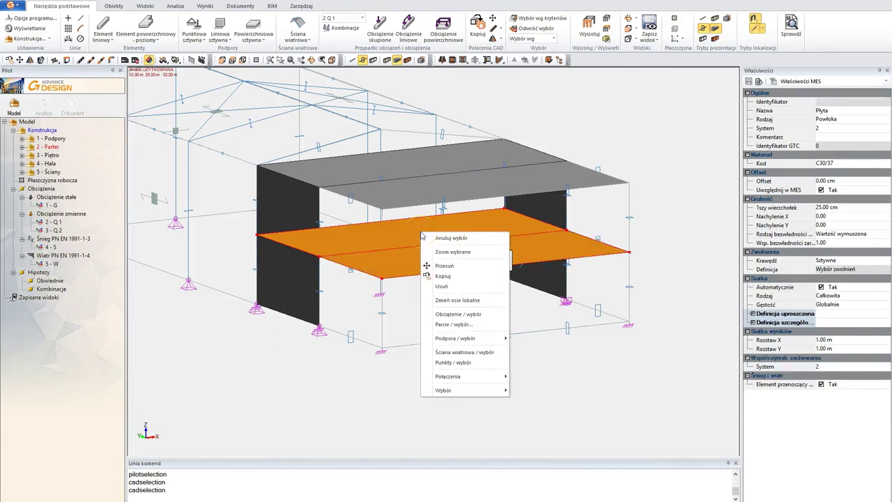
left_click(452, 316)
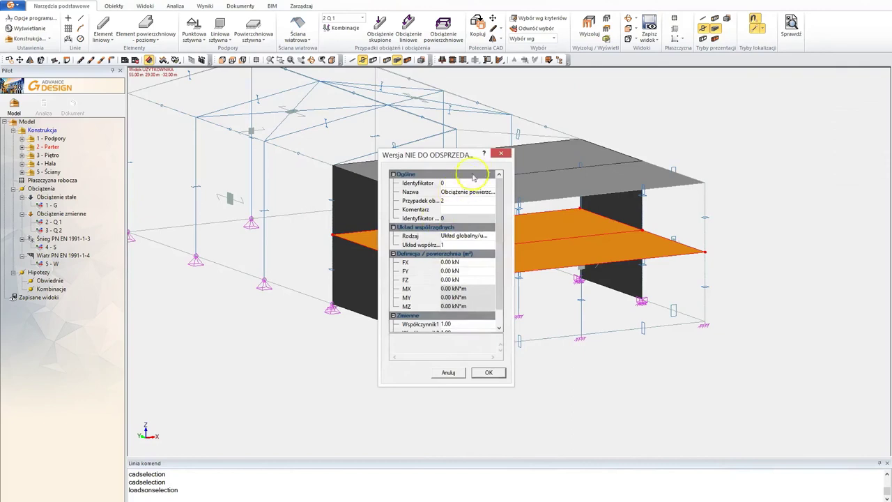
left_click_drag(475, 161, 469, 149)
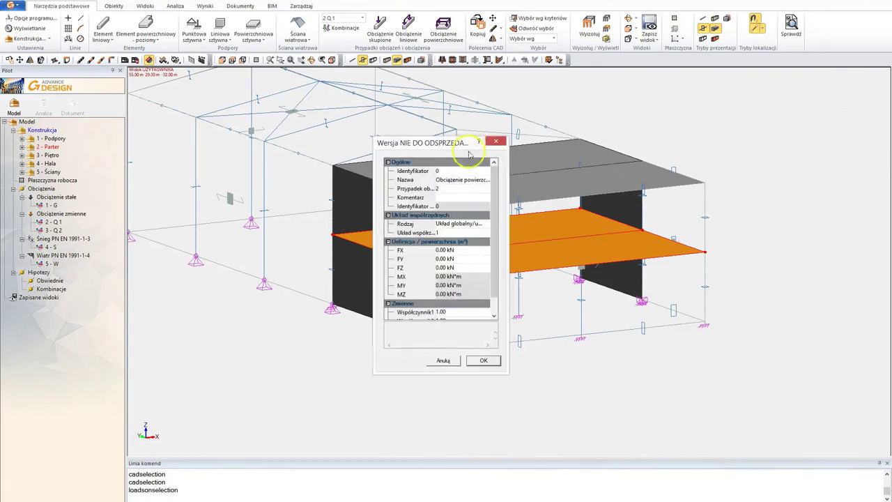
left_click(418, 189)
left_click(439, 188)
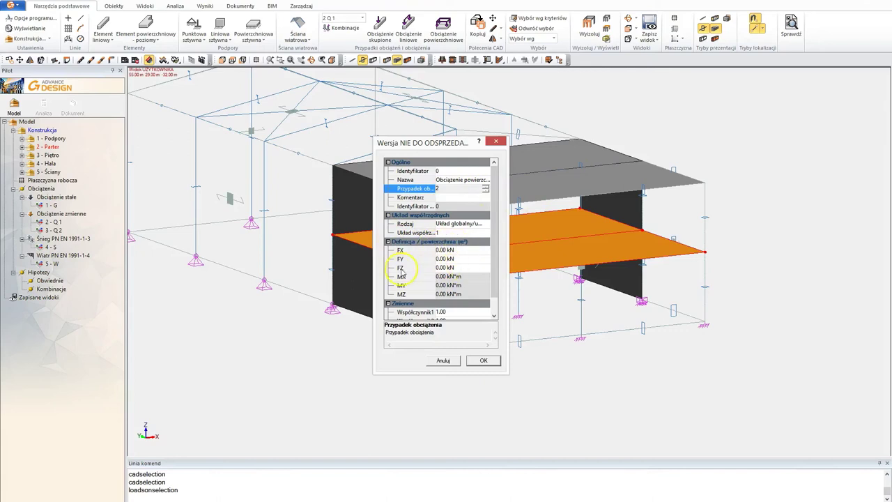
left_click(469, 267)
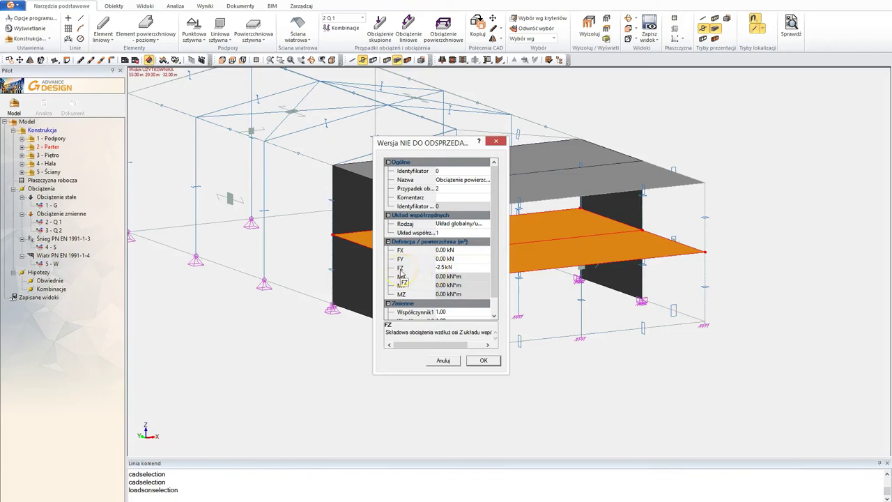
left_click(482, 359)
middle_click_drag(387, 373, 393, 367)
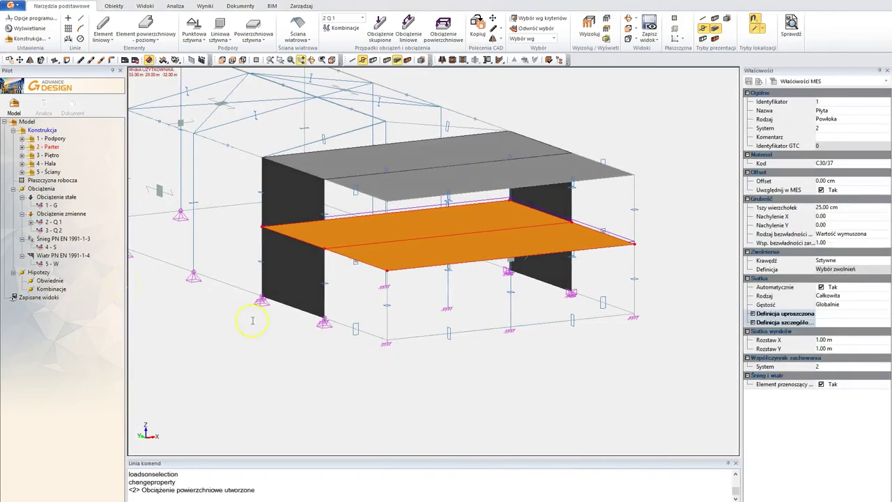
List the surface loads of case 2 - Q 1 and hide them in the model
left_click(31, 224)
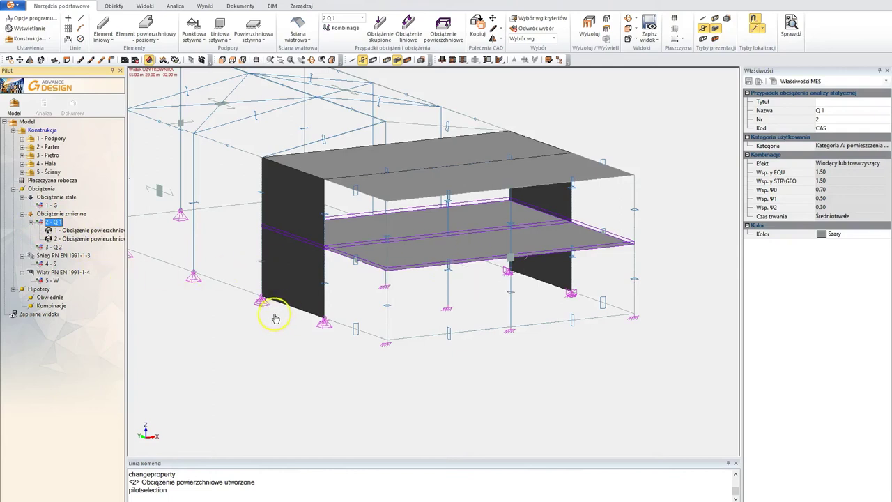
middle_click_drag(246, 336, 244, 332)
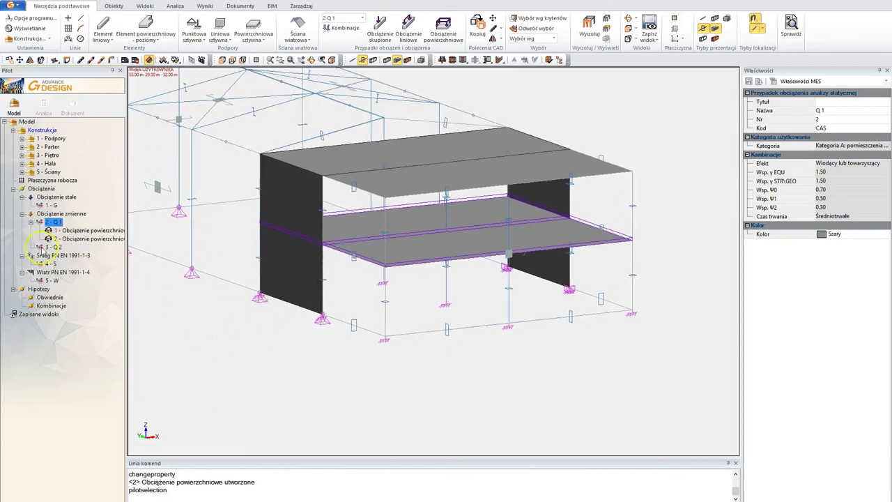
left_click(42, 223)
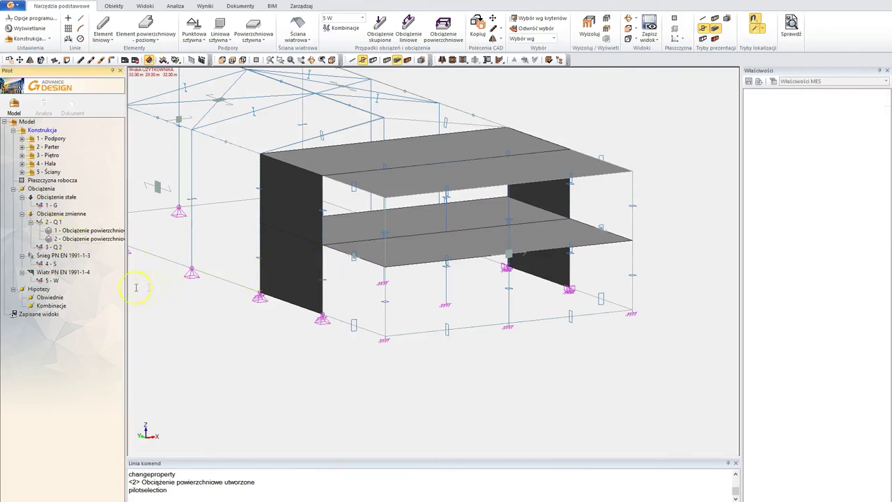
middle_click_drag(374, 274, 423, 267)
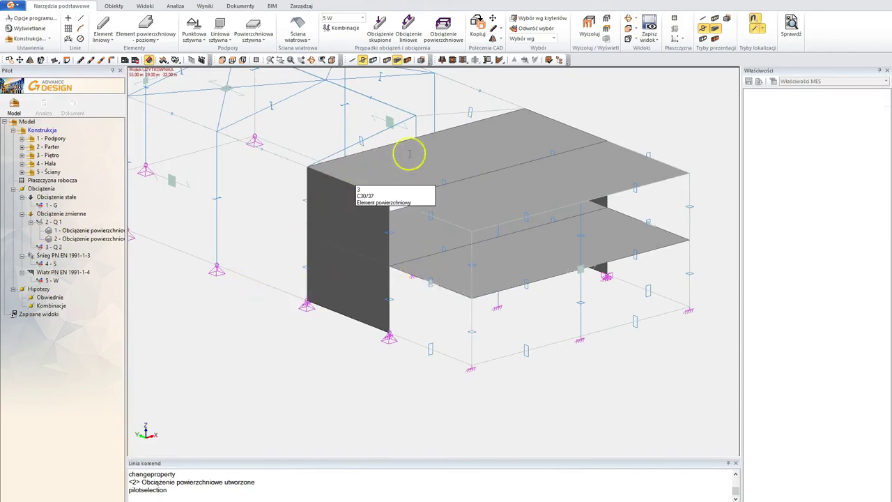
Apply a surface load with FZ -1.5 kN in case 3 - Q 2 to both roof slabs of the concrete building
left_click(70, 239)
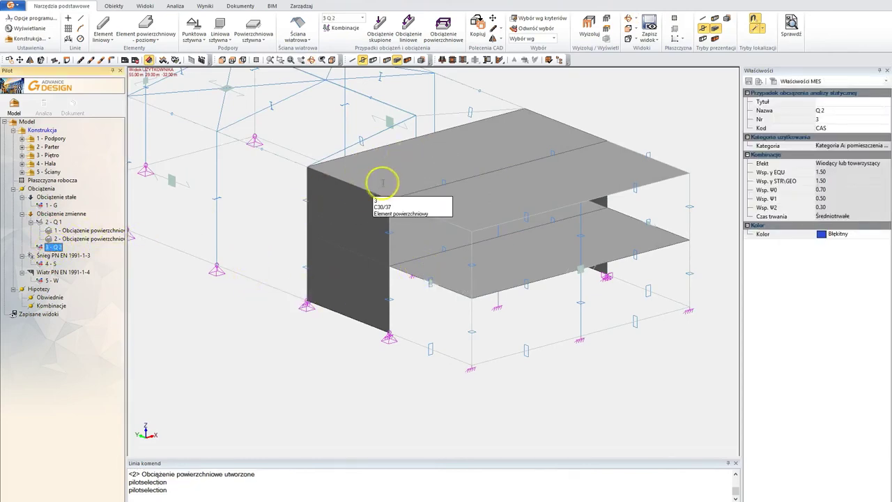
left_click(408, 169)
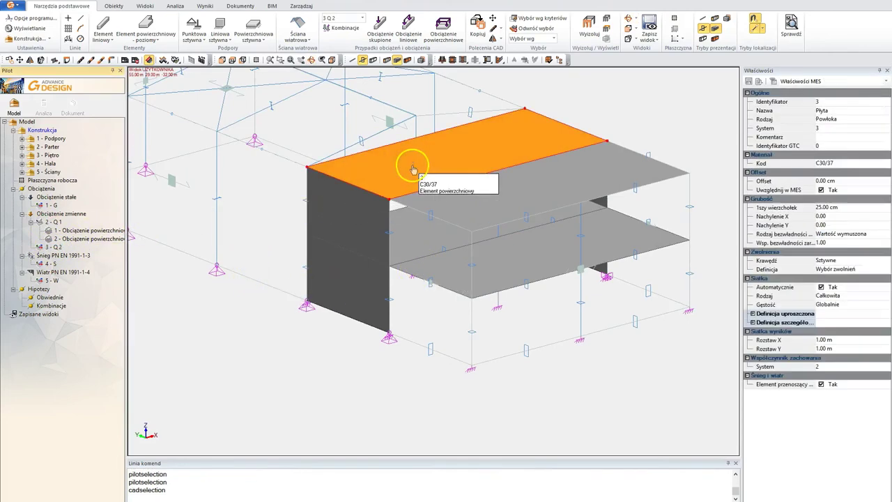
left_click(534, 188)
right_click(537, 193)
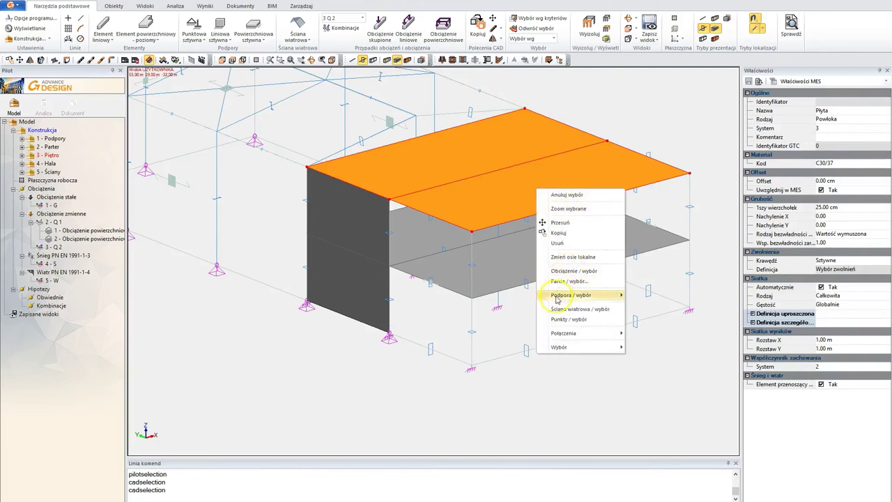
left_click(582, 271)
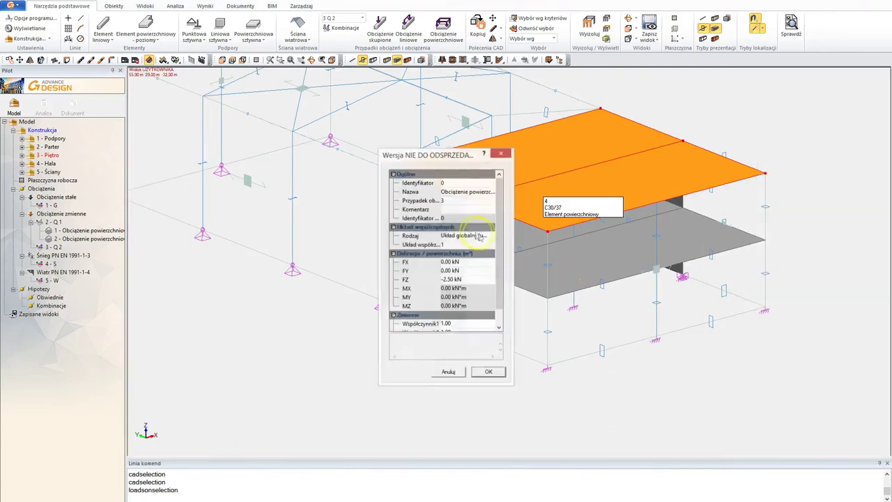
left_click(451, 280)
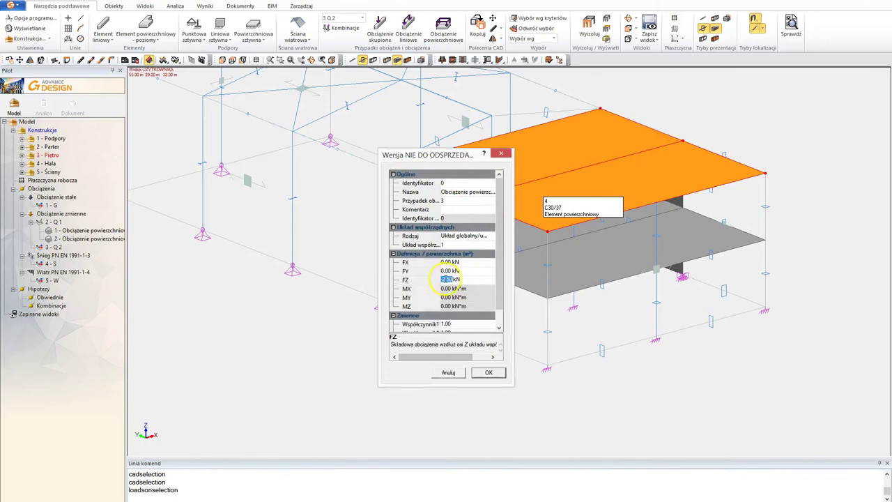
key("Return")
left_click(488, 372)
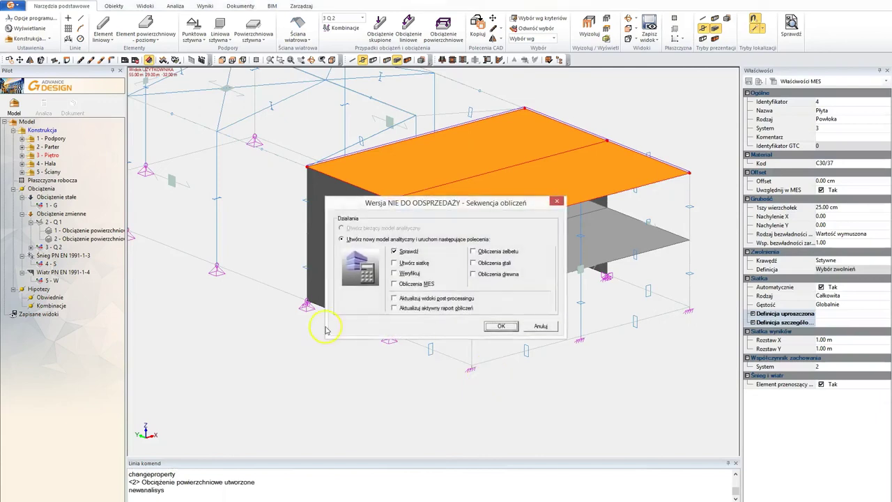
left_click(541, 325)
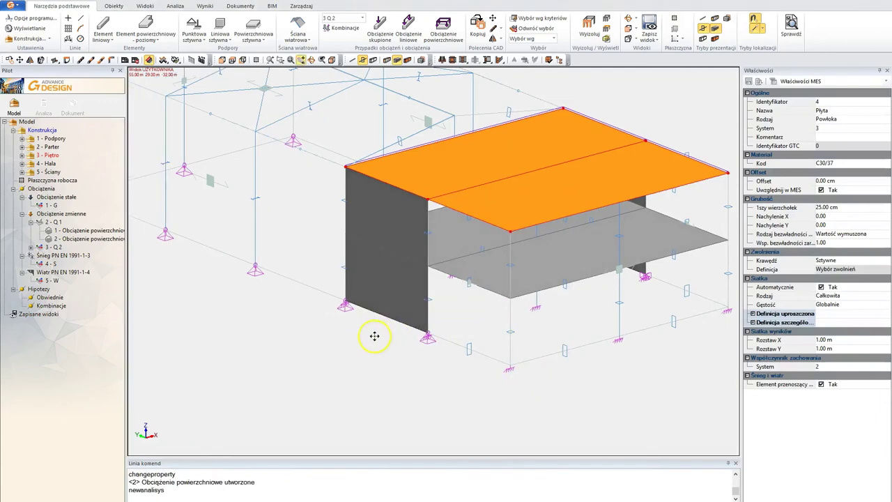
middle_click_drag(442, 319, 370, 313, "shift")
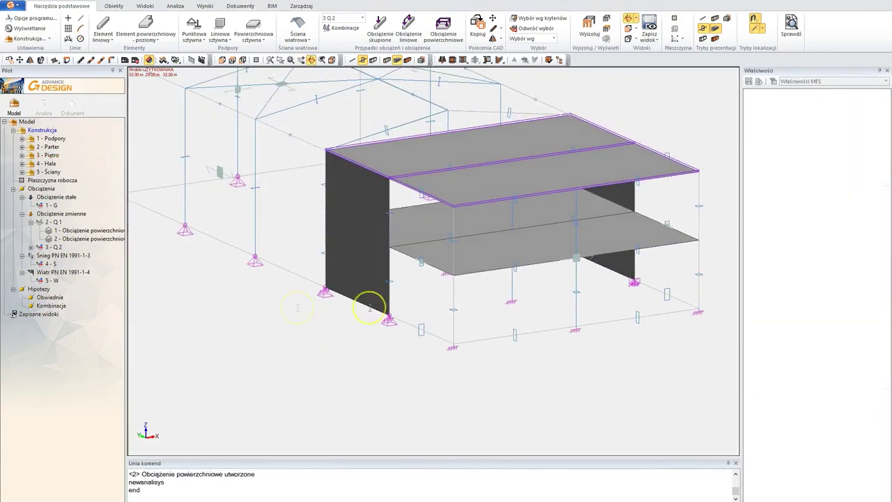
Hide the loads of case 3 - Q 2 and collapse the Obciążenie stałe and Obciążenie zmienne families
left_click(35, 252)
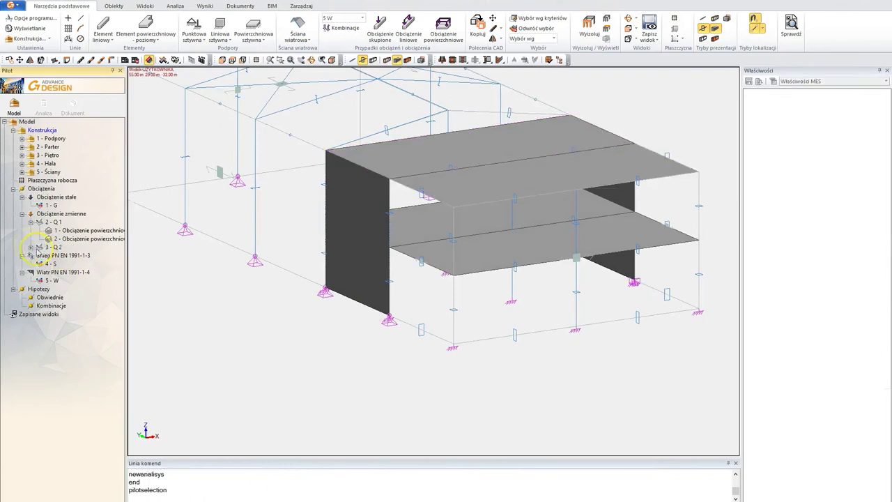
left_click(22, 214)
left_click(21, 197)
middle_click_drag(199, 249, 246, 271)
Select snow load case 4 - S and examine the roofs of the hall and the concrete building
left_click(40, 224)
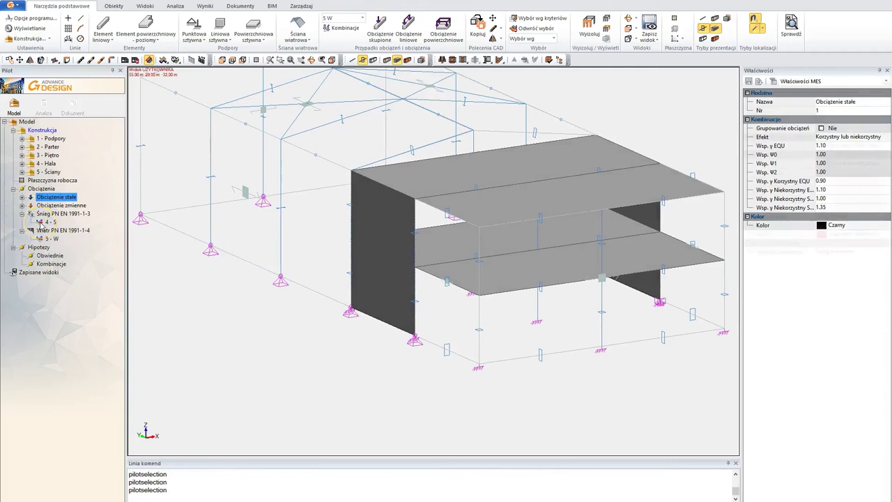
middle_click_drag(239, 272, 300, 324)
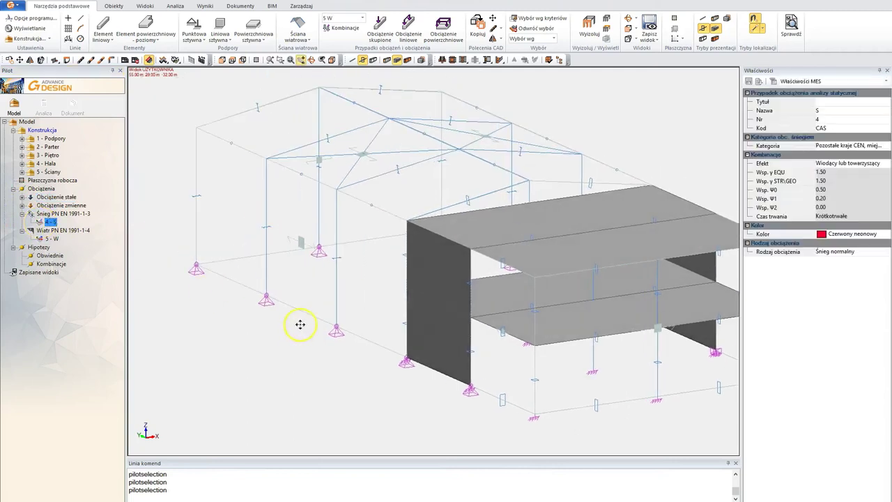
middle_click_drag(324, 244, 327, 278, "shift")
scroll(357, 279, "down", 1)
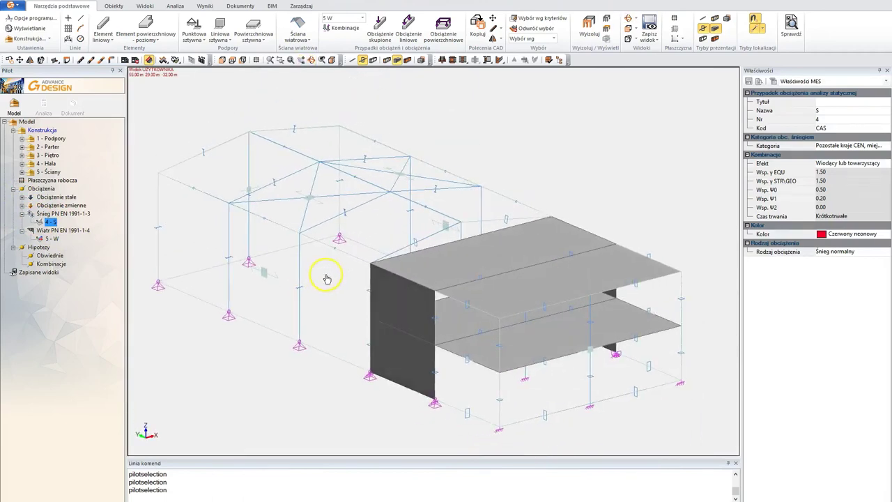
middle_click_drag(523, 265, 378, 362)
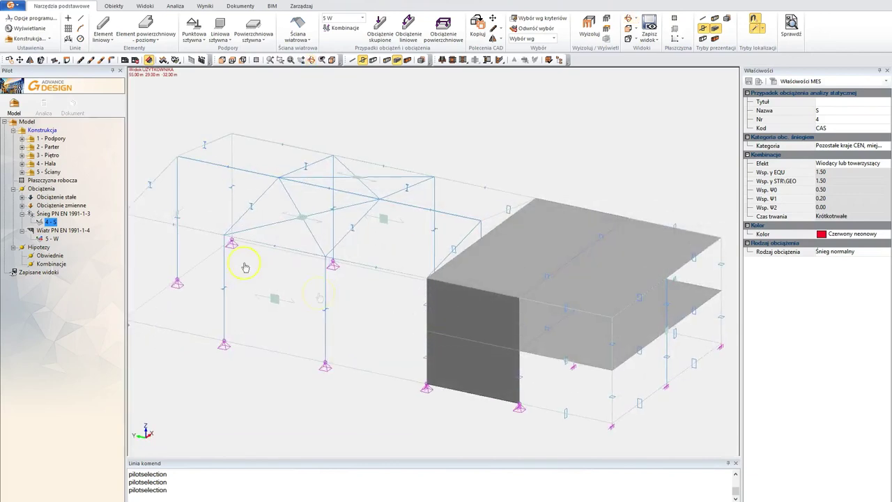
Apply a surface load with FZ -1.1 kN in load case 4 to the hall's roof wind walls and both concrete roof slabs
left_click(286, 221)
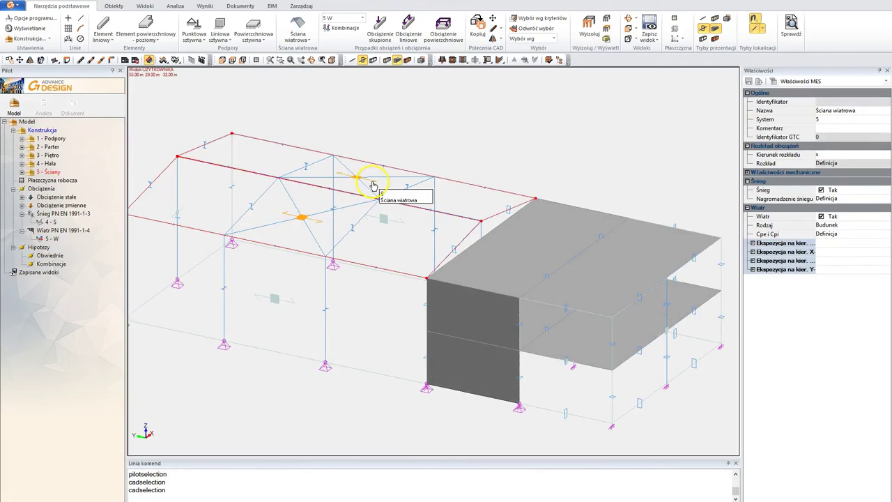
left_click(540, 242)
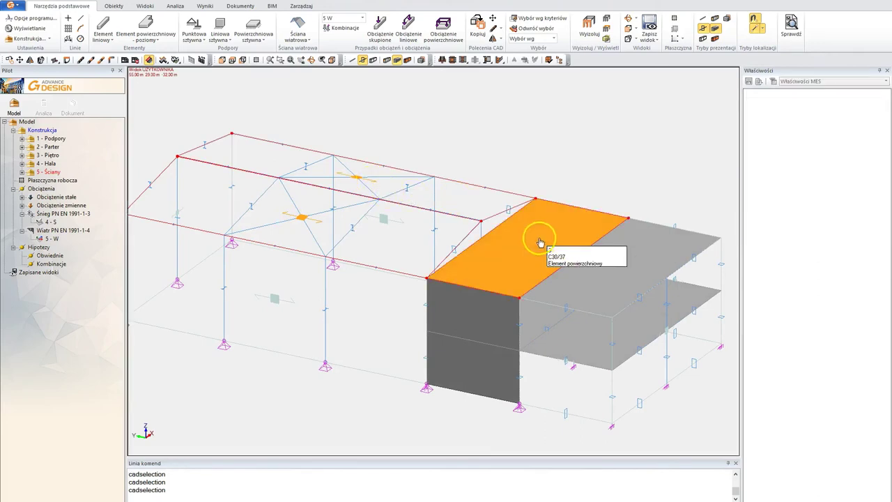
left_click(623, 273)
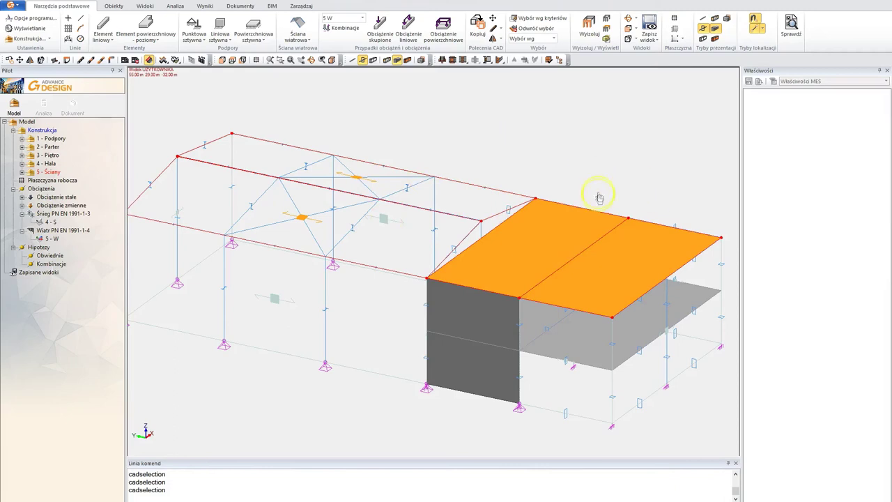
right_click(385, 99)
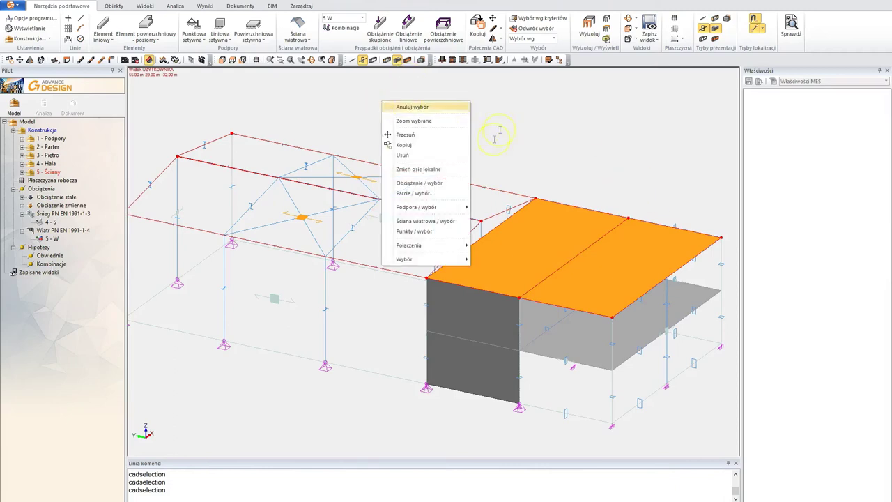
left_click(423, 189)
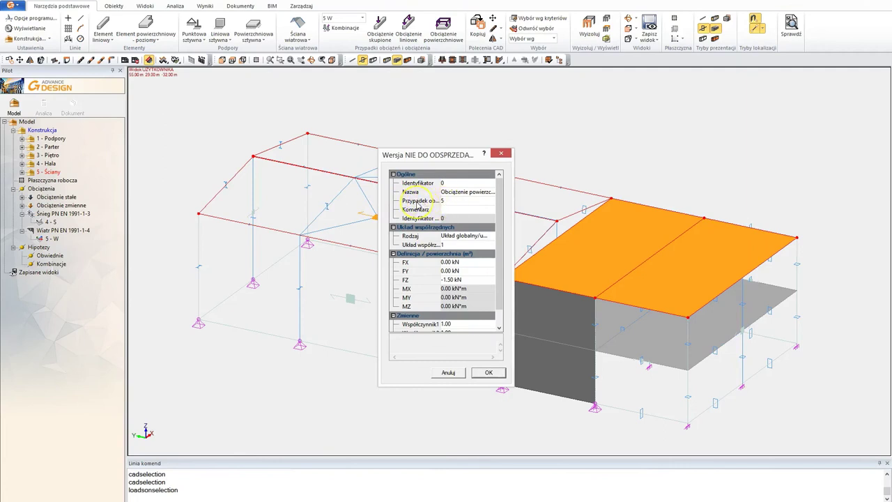
left_click(483, 201)
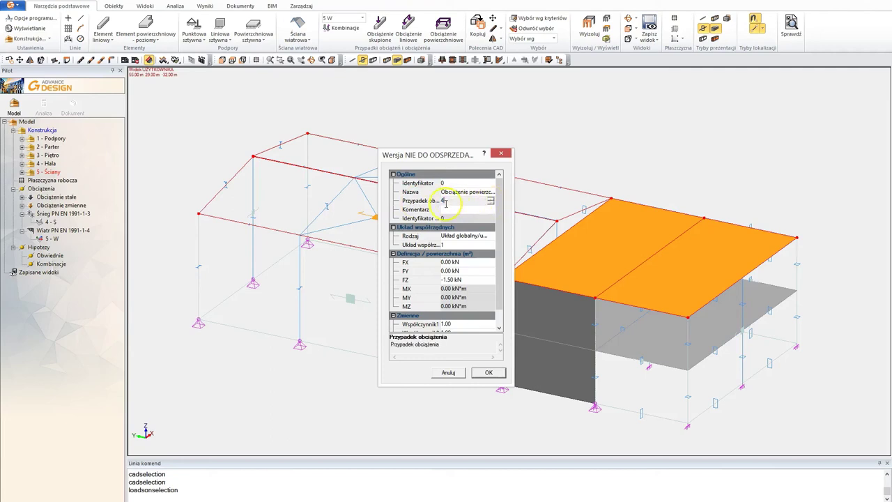
left_click(474, 279)
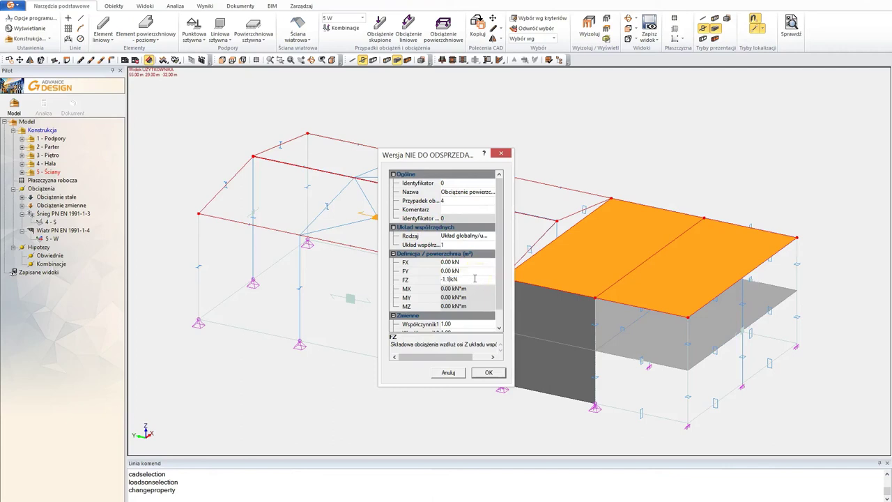
left_click(489, 372)
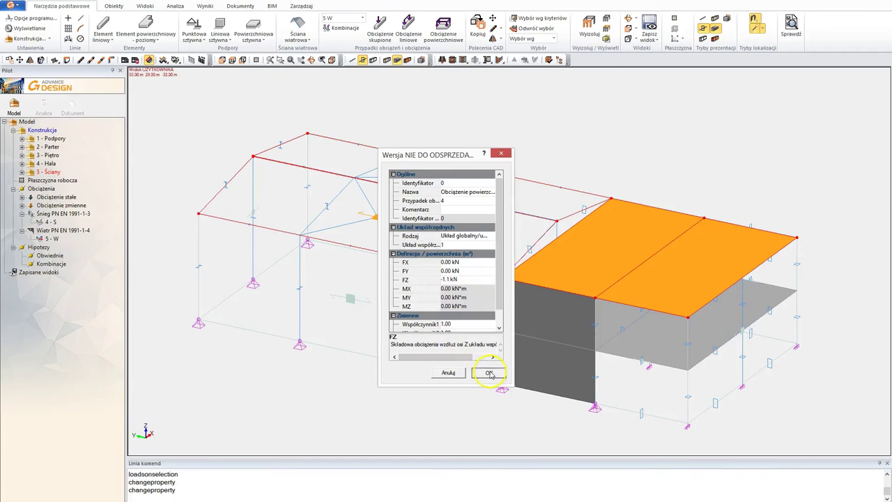
middle_click_drag(369, 285, 418, 247)
key("Escape")
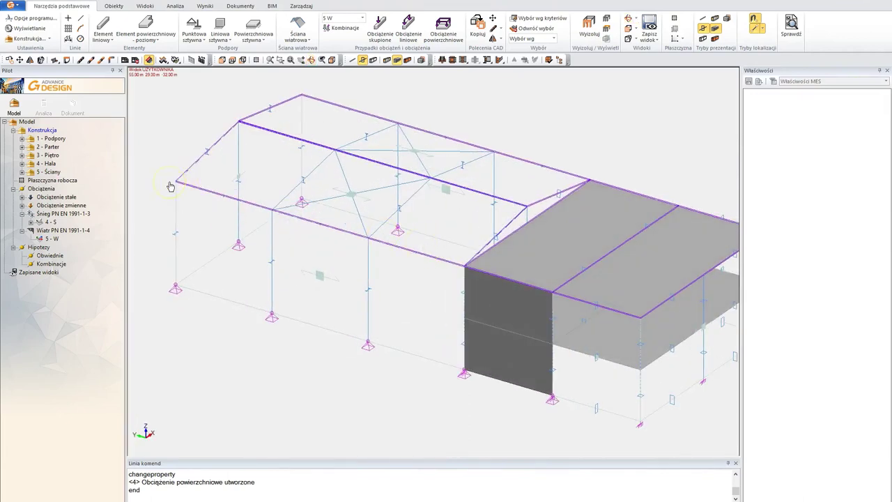
scroll(147, 172, "up", 3)
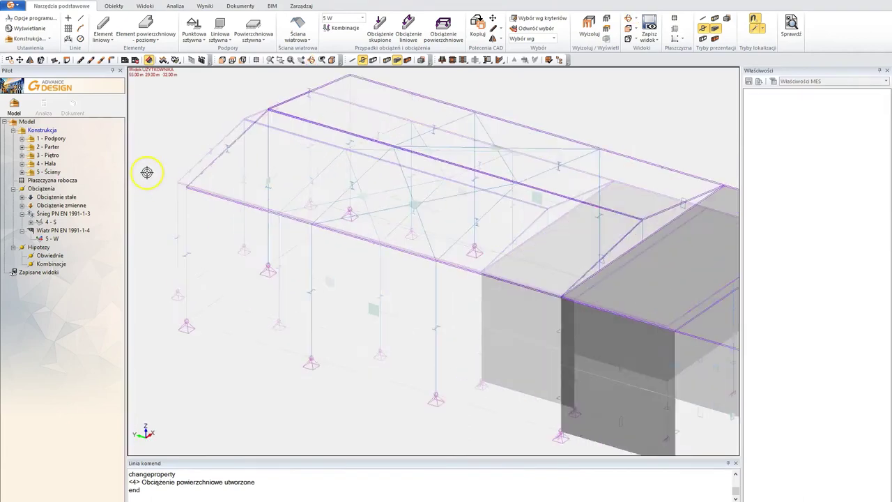
scroll(147, 172, "down", 4)
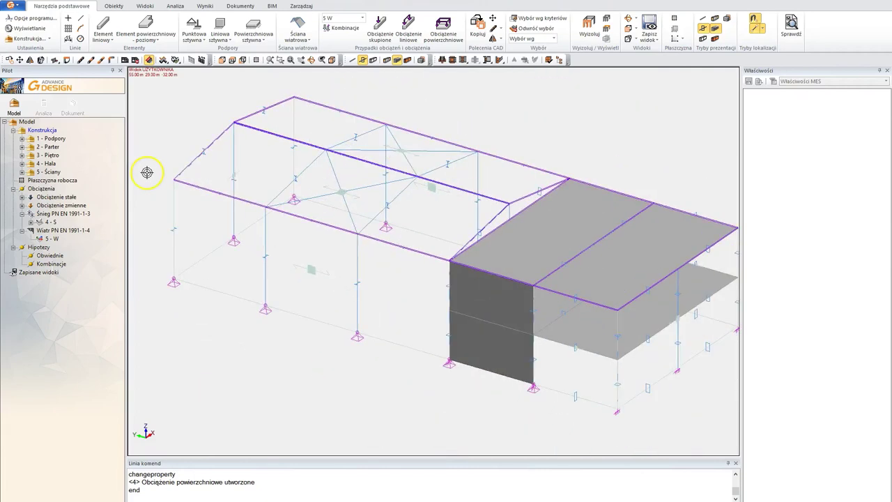
Auto-scale the display of the snow surface loads on the roofs
right_click(195, 119)
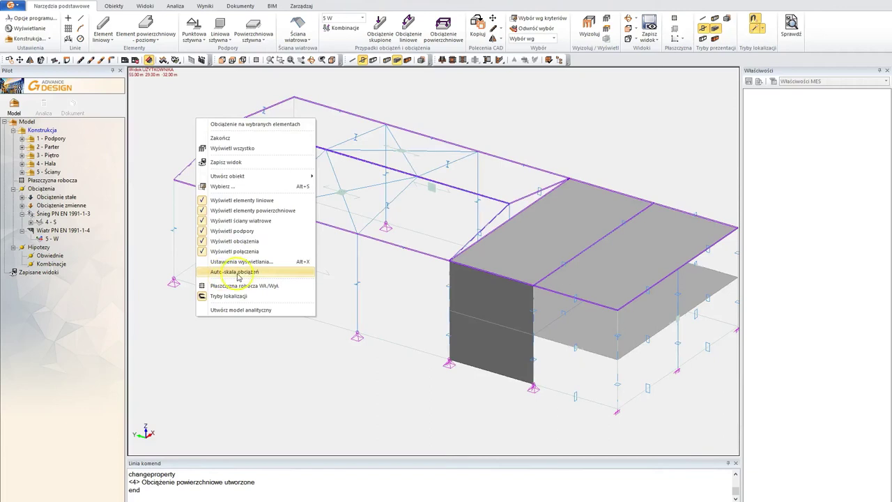
left_click(235, 273)
middle_click_drag(243, 264, 299, 277)
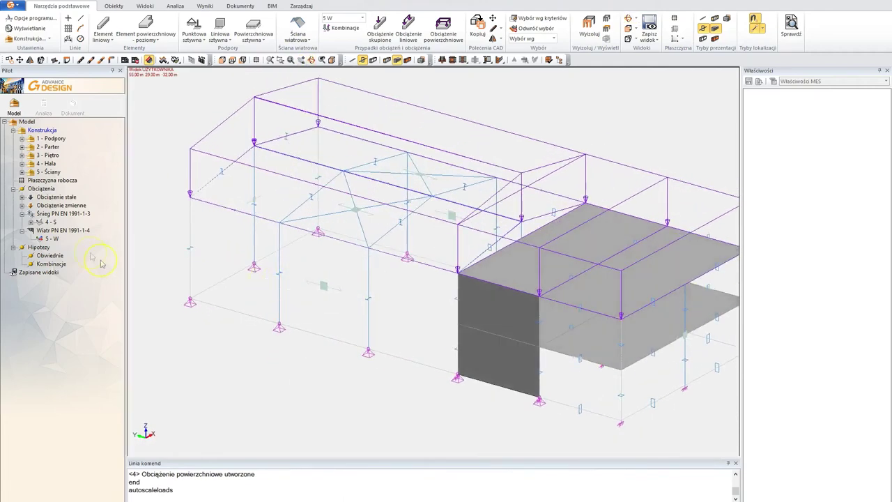
middle_click_drag(139, 273, 149, 272)
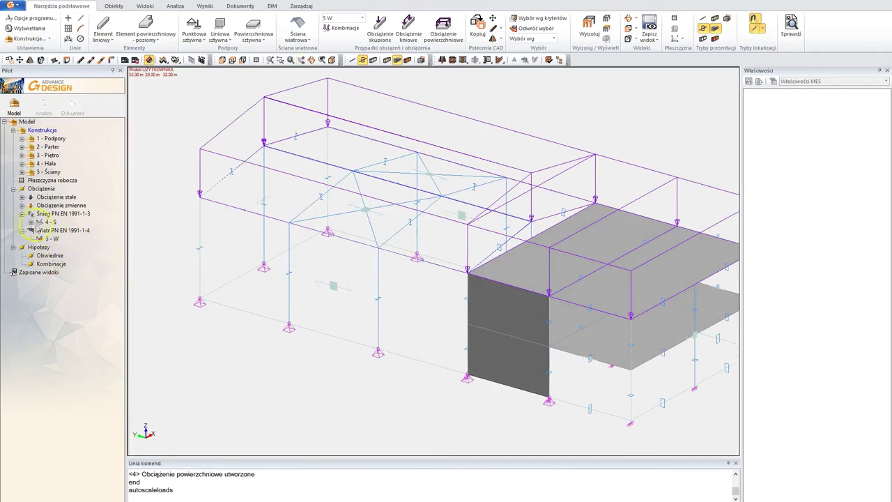
Hide the loads of snow case 4 - S and collapse the Śnieg PN EN 1991-1-3 family
double_click(31, 214)
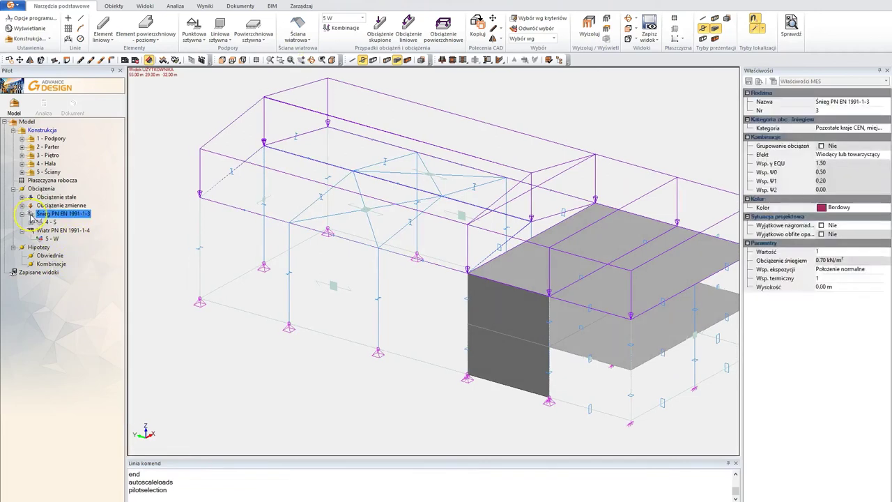
double_click(31, 214)
left_click(31, 222)
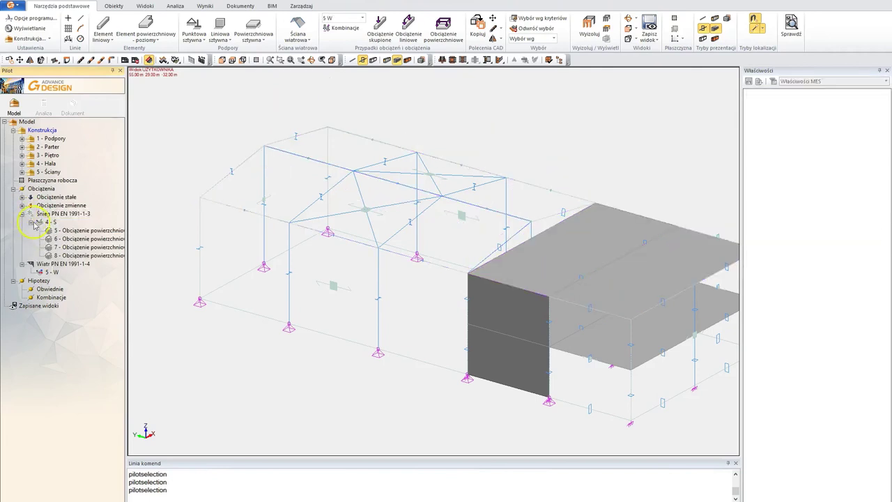
left_click(30, 221)
left_click(22, 214)
middle_click_drag(185, 253, 185, 237)
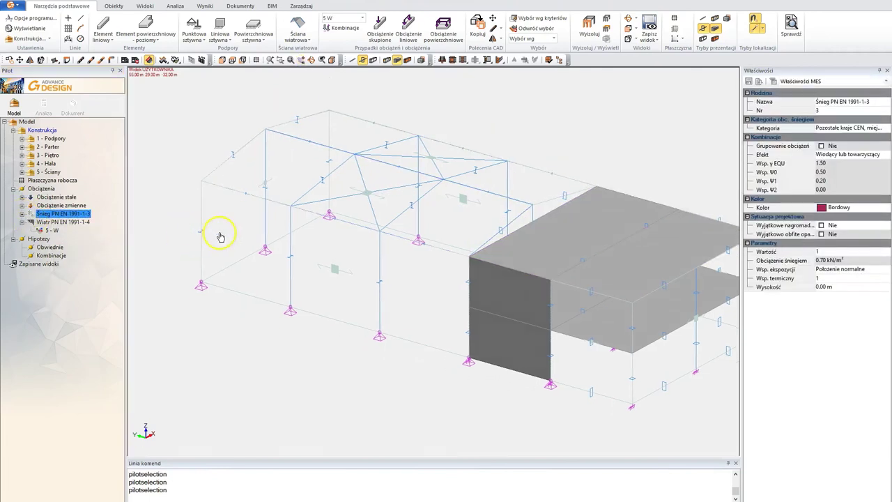
Activate wind case 5 - W and select the hall's two long-side wind walls plus the concrete wall and wind wall along one concrete building side
left_click(40, 231)
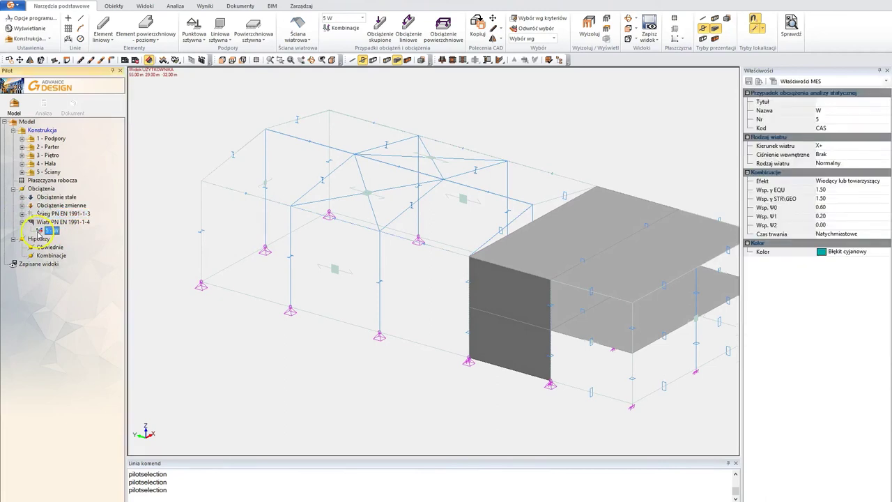
middle_click_drag(312, 254, 309, 235)
middle_click_drag(308, 267, 416, 245, "shift")
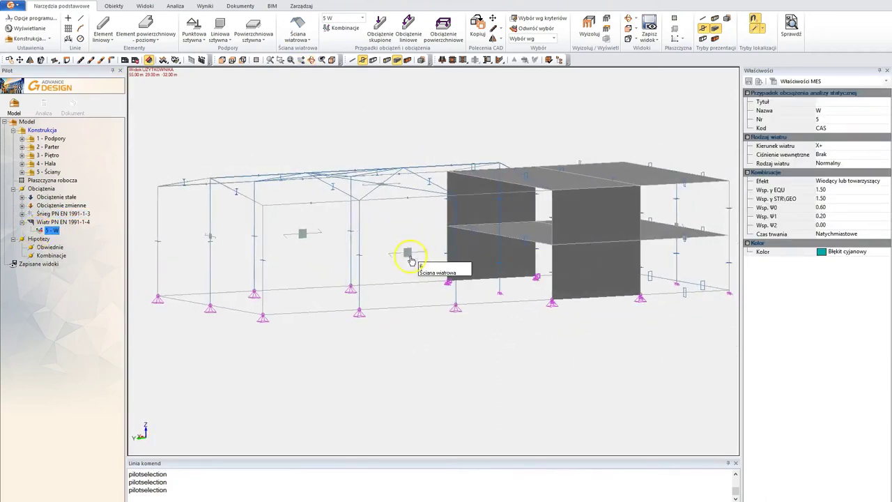
left_click(411, 257)
left_click(300, 234)
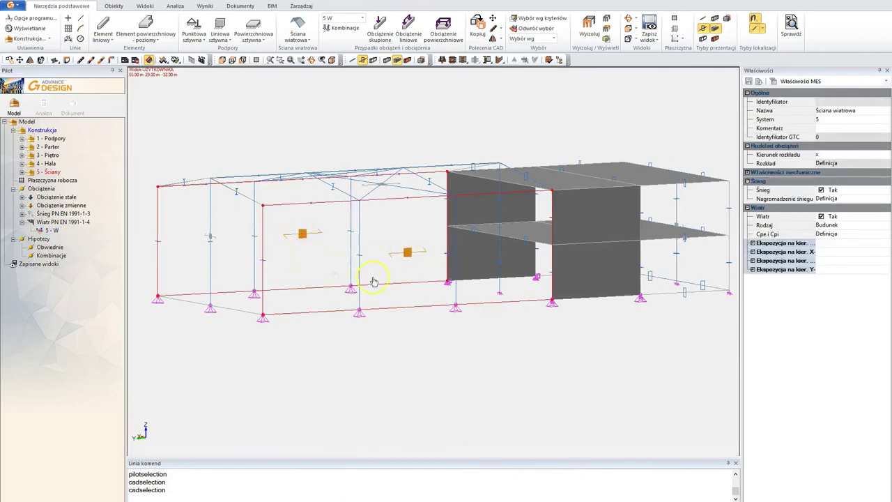
middle_click_drag(461, 271, 357, 265)
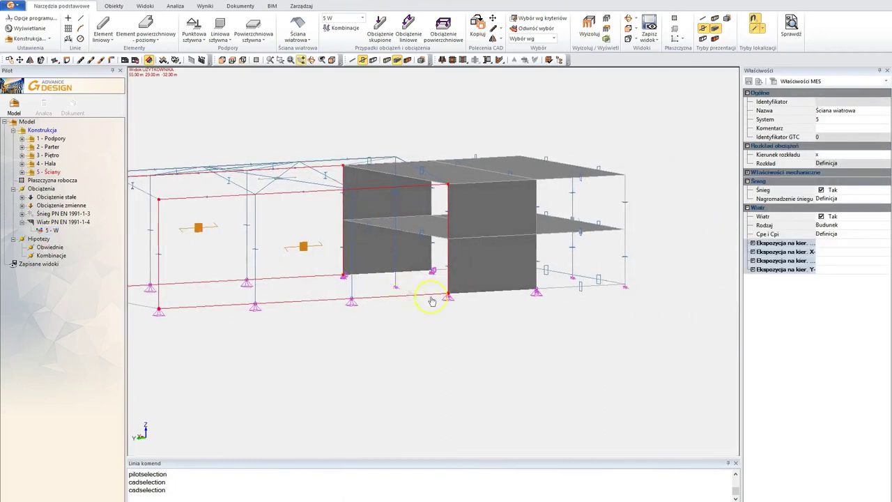
left_click(497, 276)
scroll(591, 235, "up", 5)
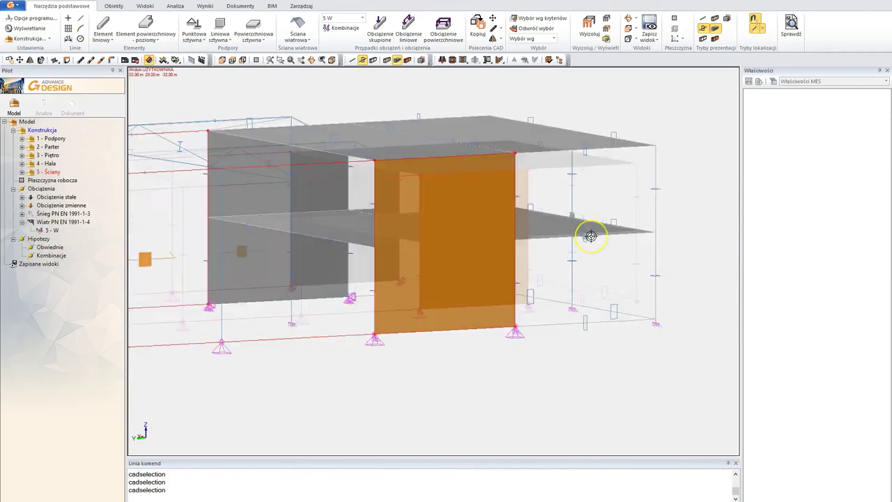
scroll(591, 236, "up", 1)
left_click(595, 250)
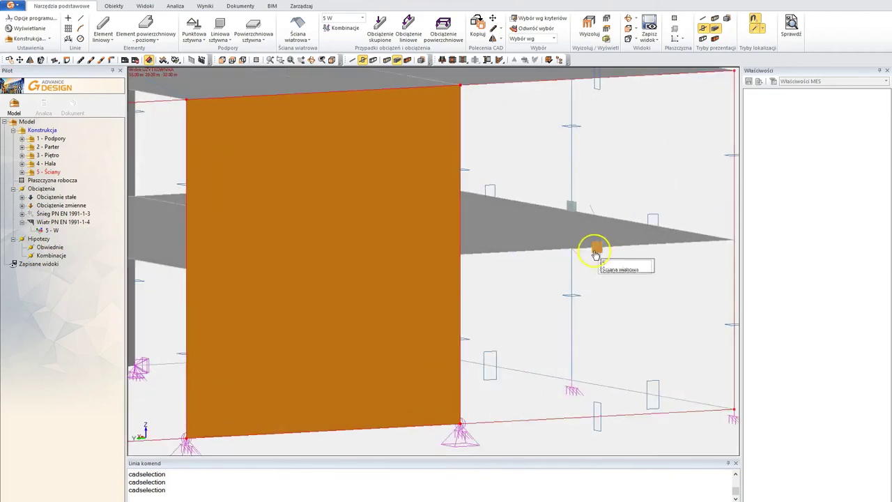
scroll(589, 273, "down", 6)
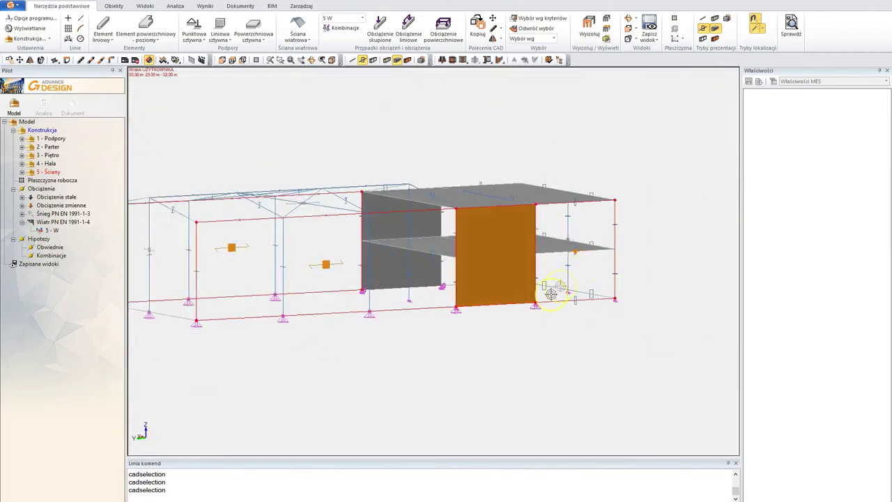
middle_click_drag(439, 305, 480, 317, "shift")
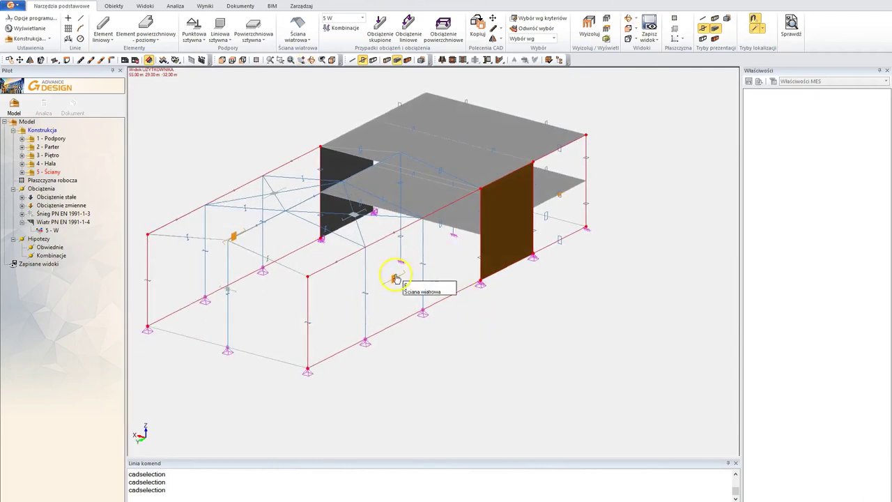
Apply a surface load in case 5 with FX 0.8 kN and FZ 0 kN to the selected walls
right_click(394, 277)
left_click(428, 356)
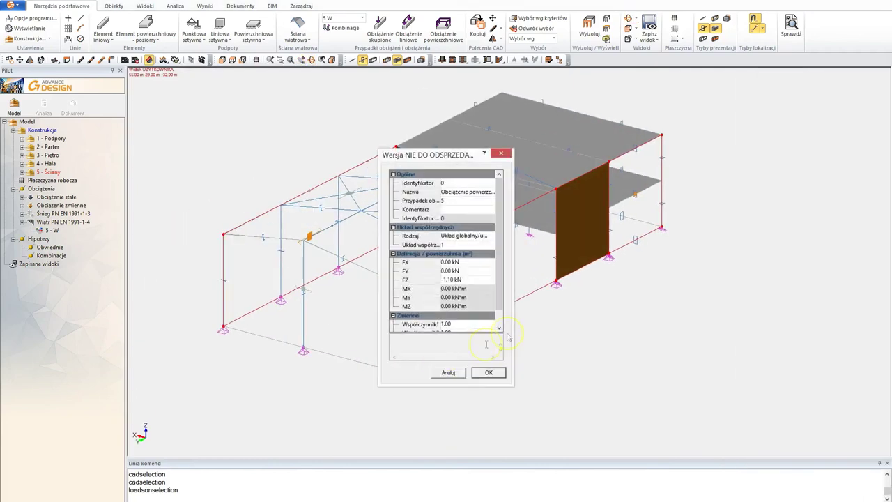
left_click_drag(462, 155, 706, 173)
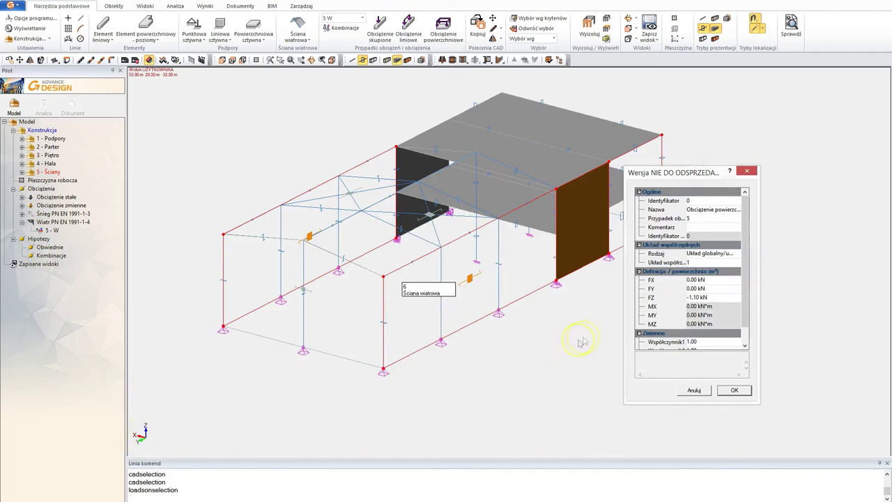
left_click(725, 296)
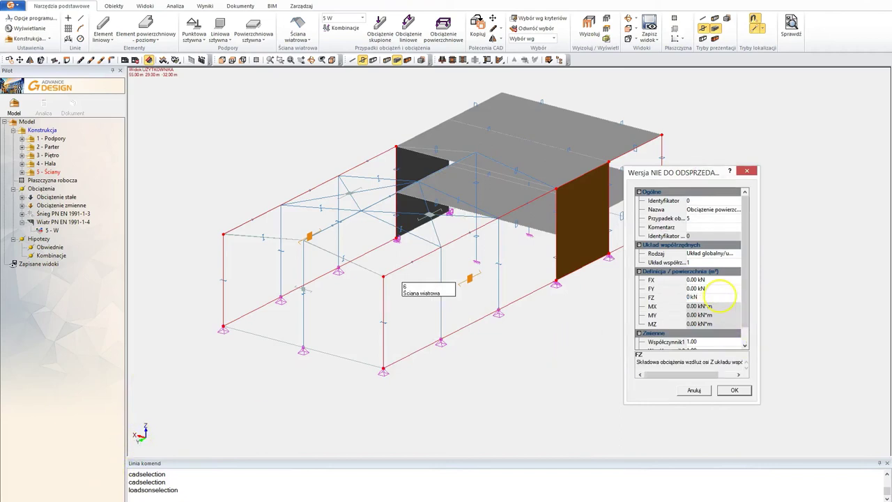
left_click(691, 279)
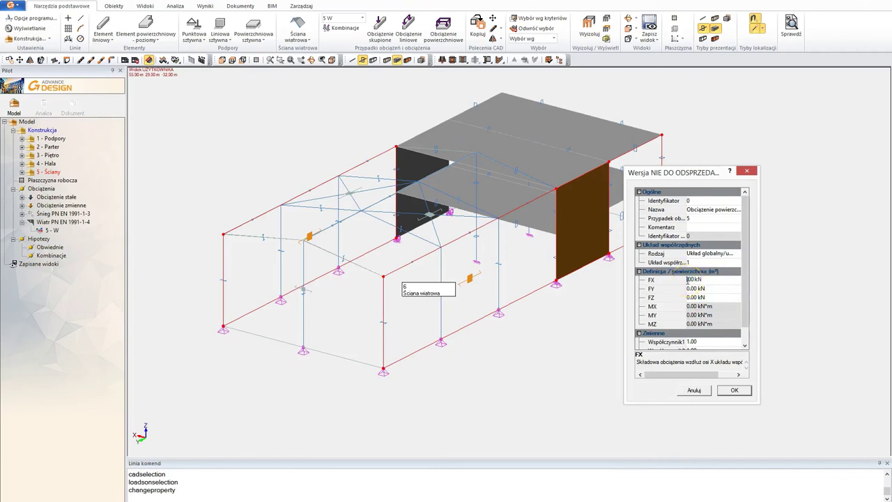
type("0.8")
left_click(734, 390)
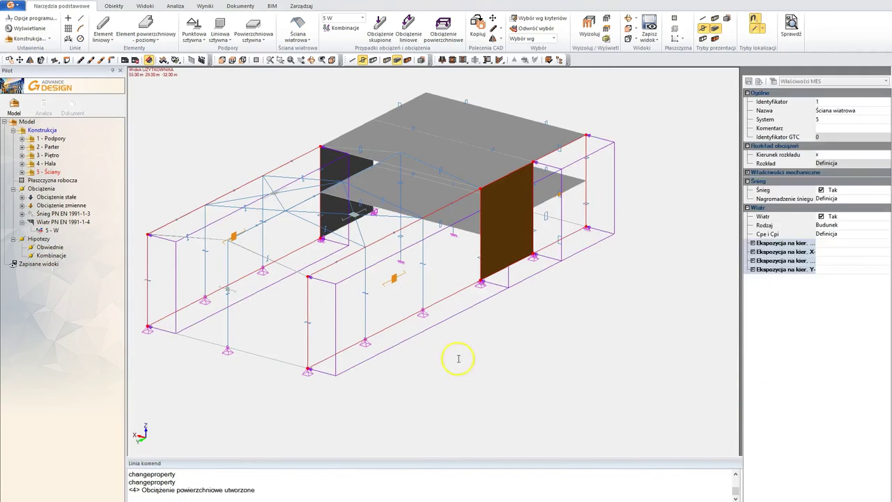
middle_click_drag(458, 359, 524, 359)
key("Escape")
Set FX to 0.5 kN for the wind load on the hall's long wall opposite the loaded concrete wall
mouse_move(402, 355)
middle_mouse_down("shift")
mouse_move(396, 333)
mouse_move(484, 338)
mouse_move(555, 358)
mouse_move(436, 340)
mouse_move(396, 361)
middle_mouse_up("shift")
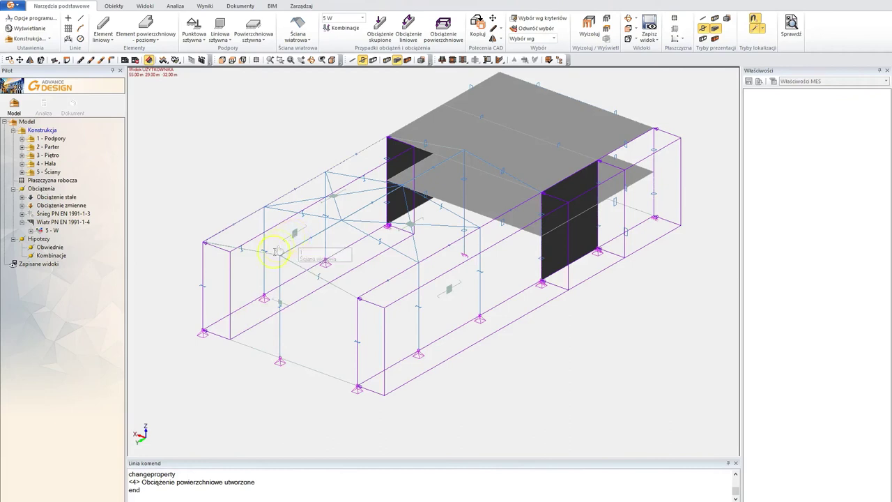
left_click(258, 328)
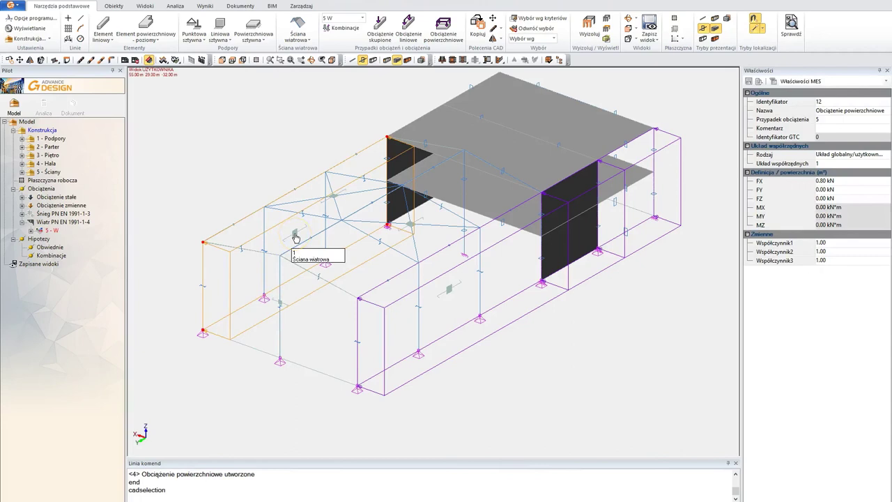
left_click(836, 182)
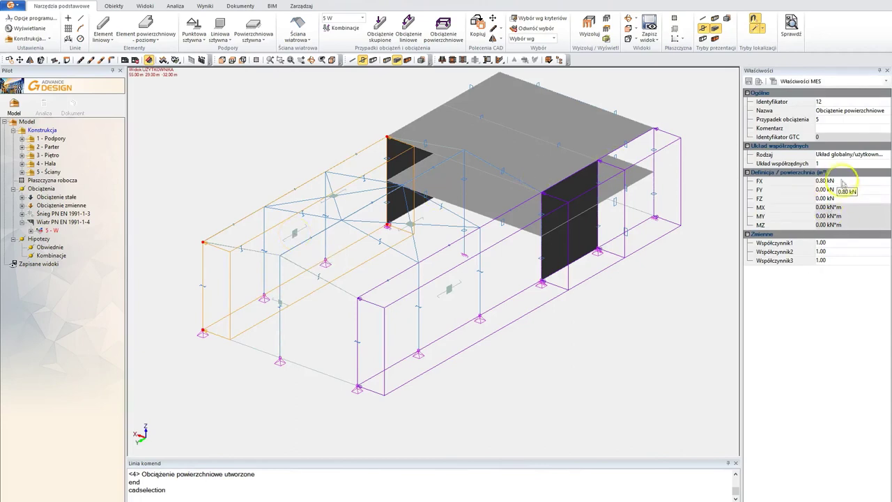
left_click(826, 182)
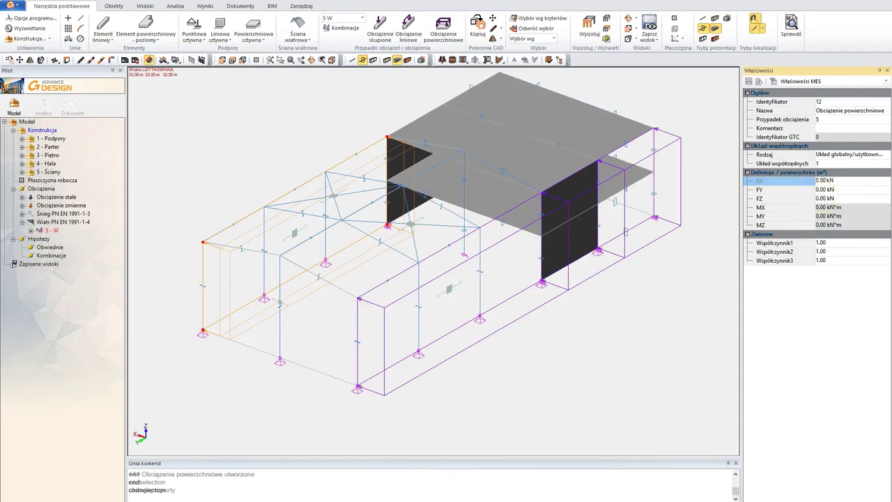
left_click(508, 280)
Select the concrete wall and the adjacent wind wall on the concrete building's side that has no wind load
middle_click_drag(338, 265, 420, 297, "shift")
middle_click_drag(352, 314, 414, 339, "shift")
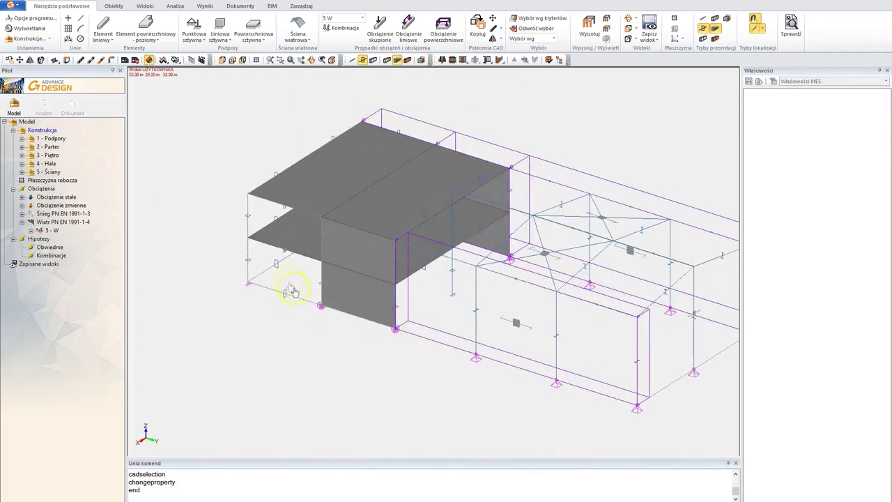
scroll(285, 261, "up", 3)
middle_click_drag(284, 261, 329, 324, "shift")
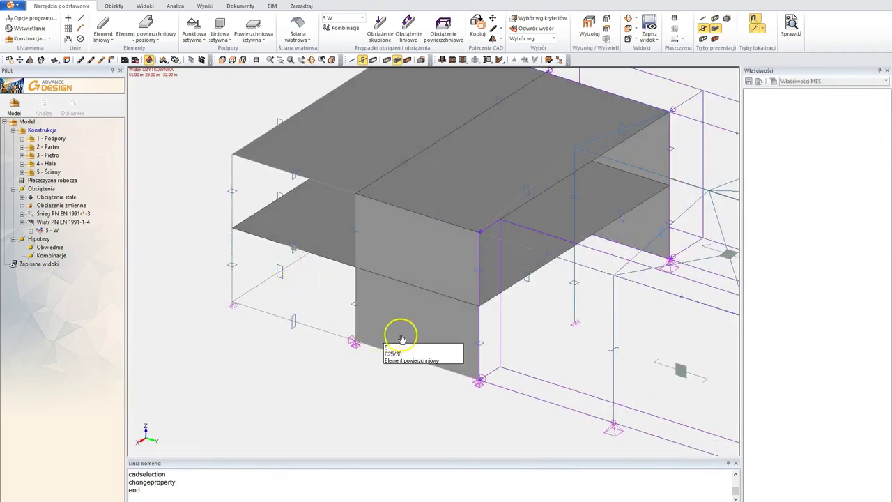
left_click(369, 279)
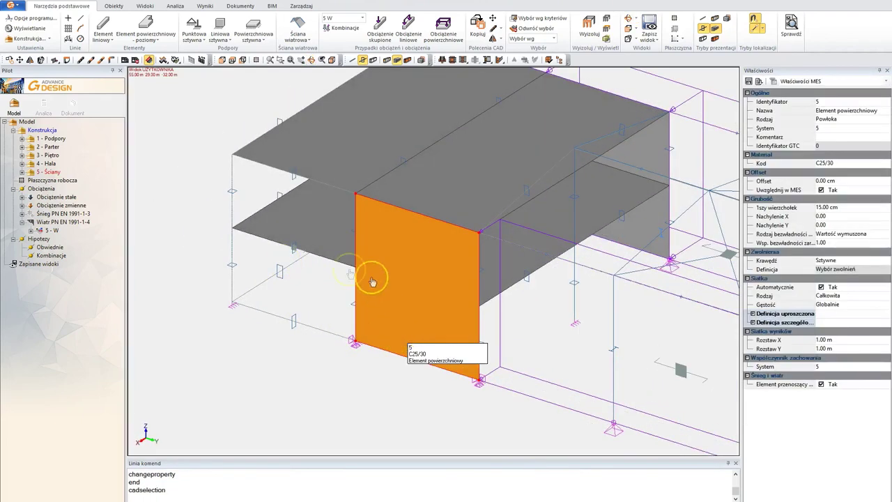
left_click(296, 249)
key("Escape")
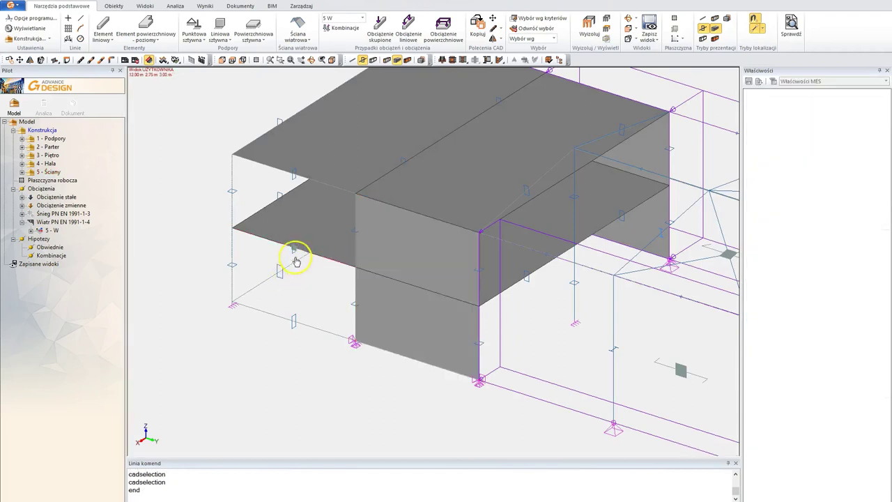
left_click(398, 325)
scroll(296, 279, "up", 5)
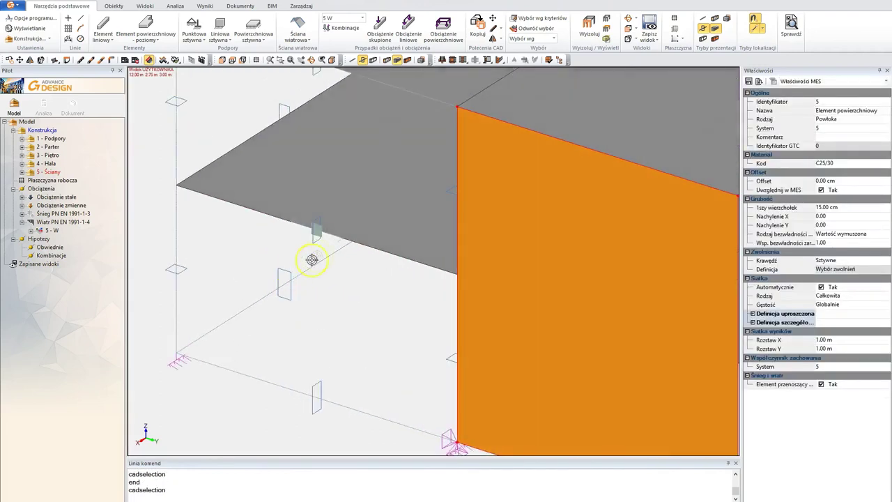
left_click(317, 239)
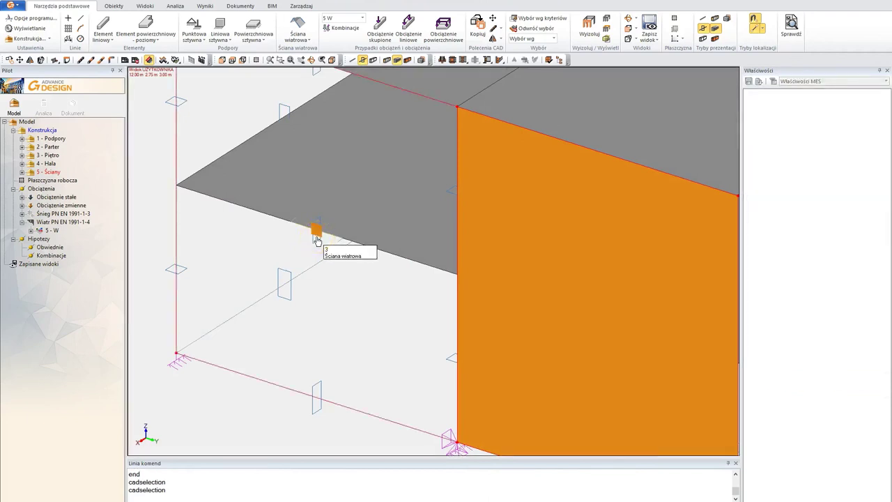
scroll(318, 314, "down", 6)
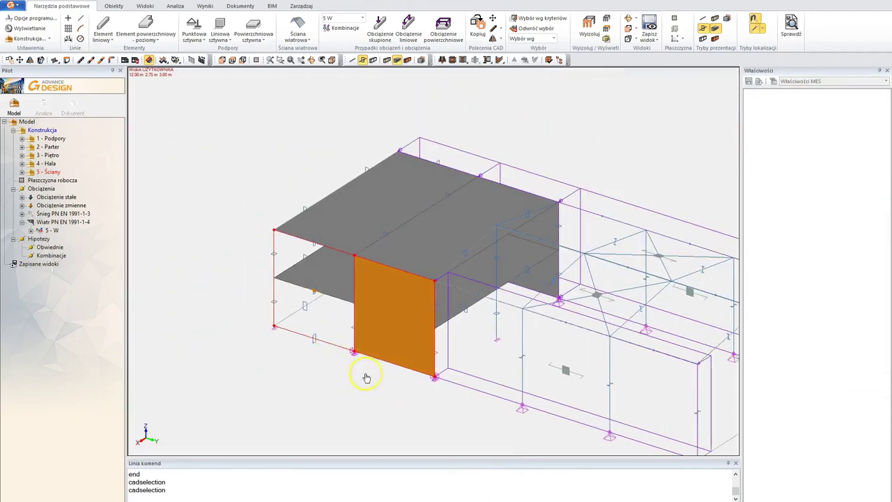
middle_click_drag(362, 370, 312, 318)
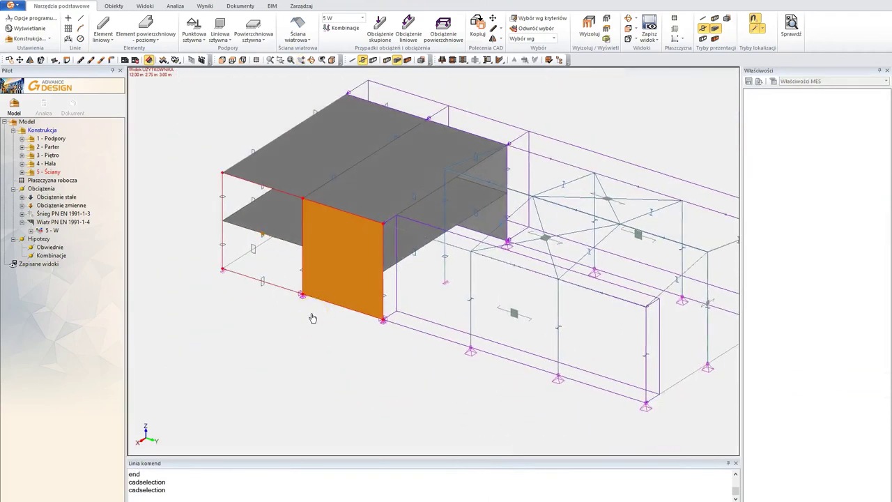
Apply a surface load in case 5 with FX 0.5 kN to the selected concrete wall and wind wall, and clear the selection
right_click(338, 264)
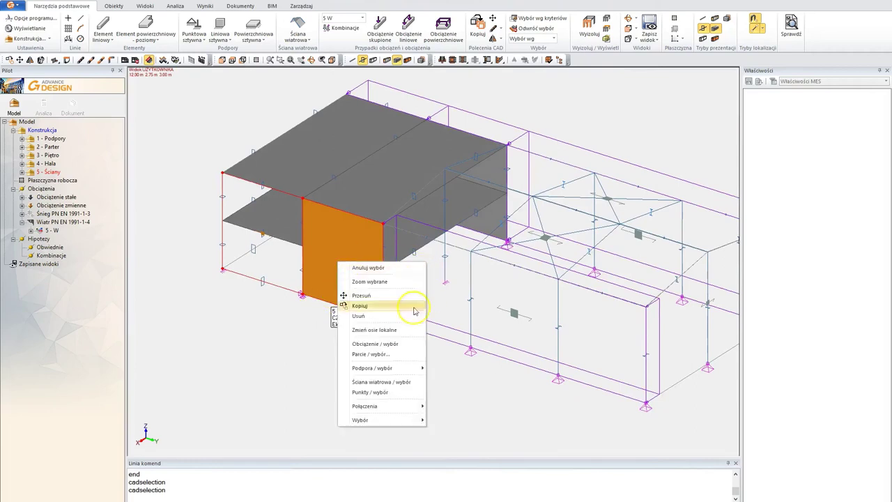
left_click(382, 345)
left_click(446, 262)
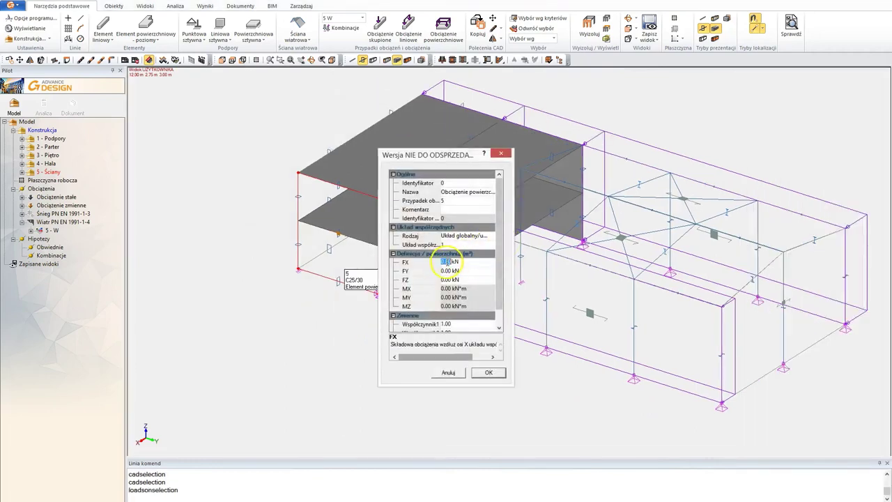
type("0.8")
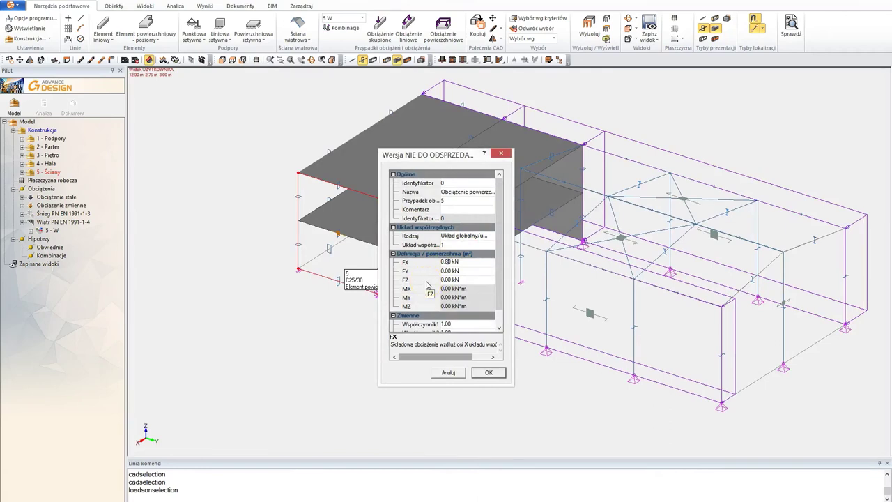
key("BackSpace")
type("5")
left_click(422, 201)
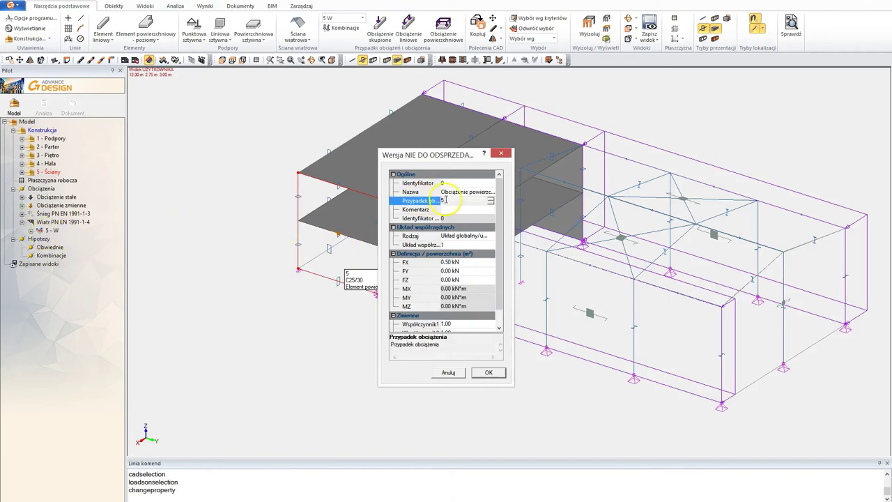
left_click(488, 374)
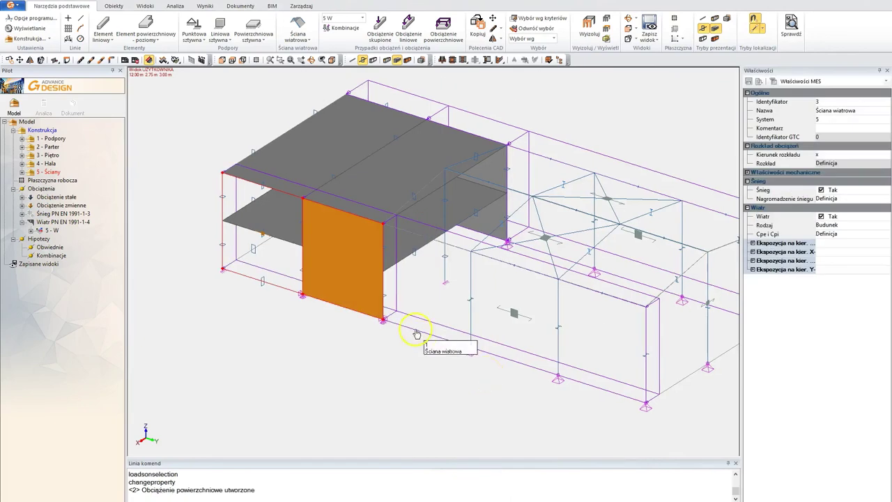
middle_click_drag(392, 332, 342, 348)
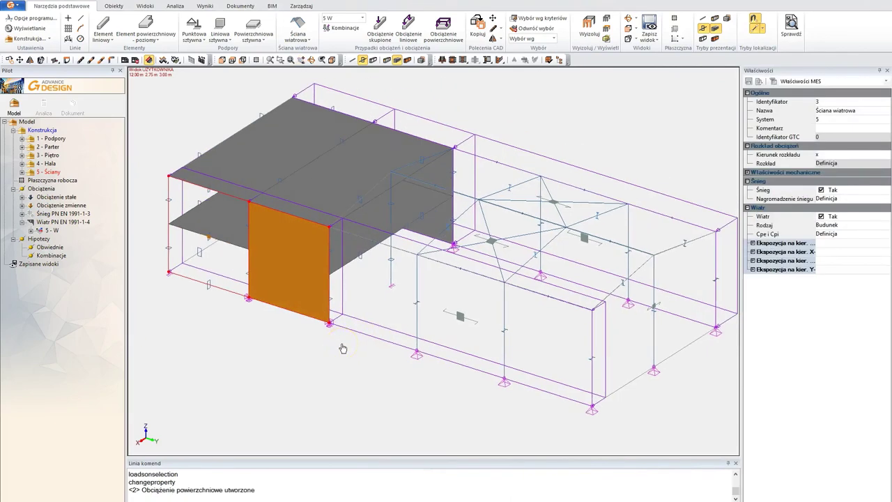
key("Escape")
Examine the building model from its opposite long sides
scroll(327, 218, "down", 2)
middle_click_drag(458, 273, 258, 287, "shift")
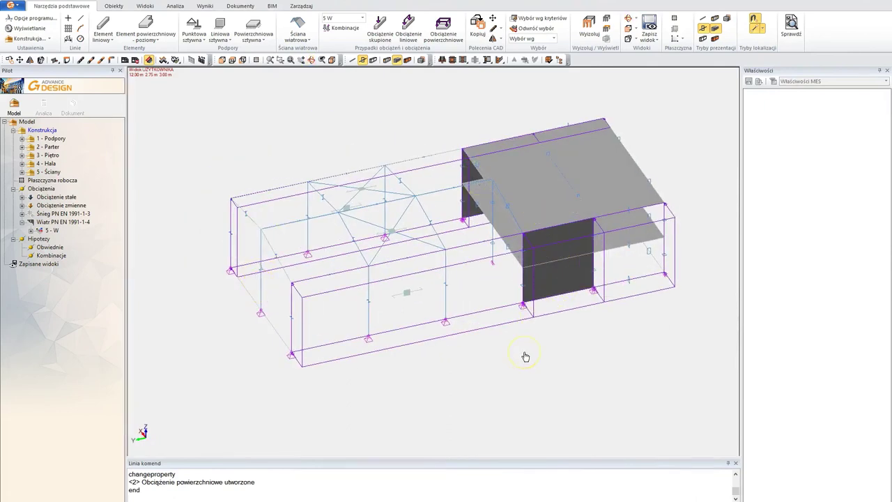
scroll(526, 356, "down", 2)
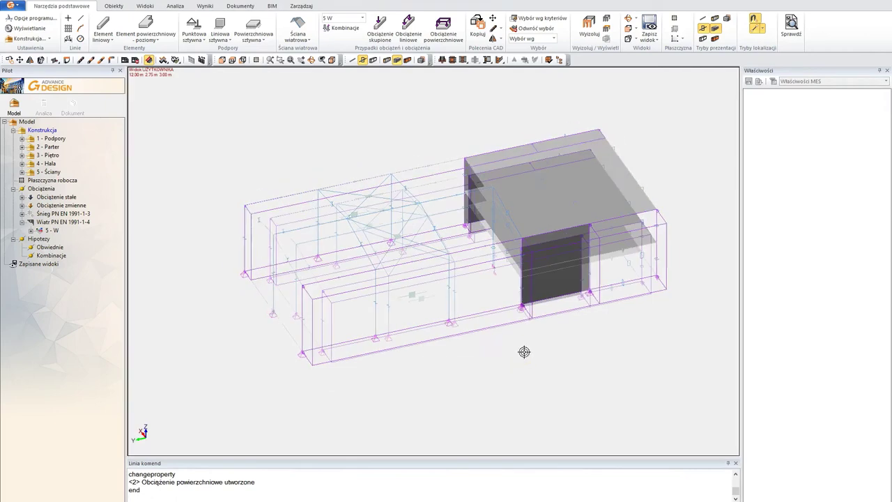
middle_click_drag(490, 372, 200, 355, "shift")
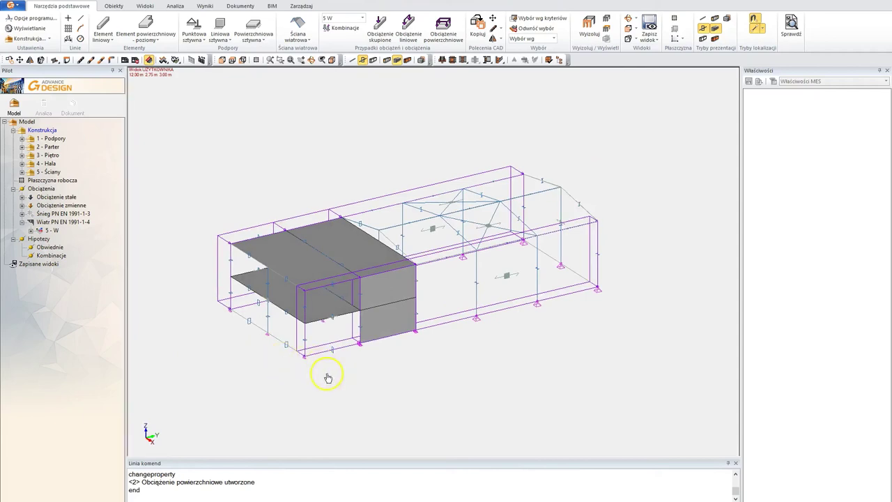
middle_click_drag(328, 372, 349, 343)
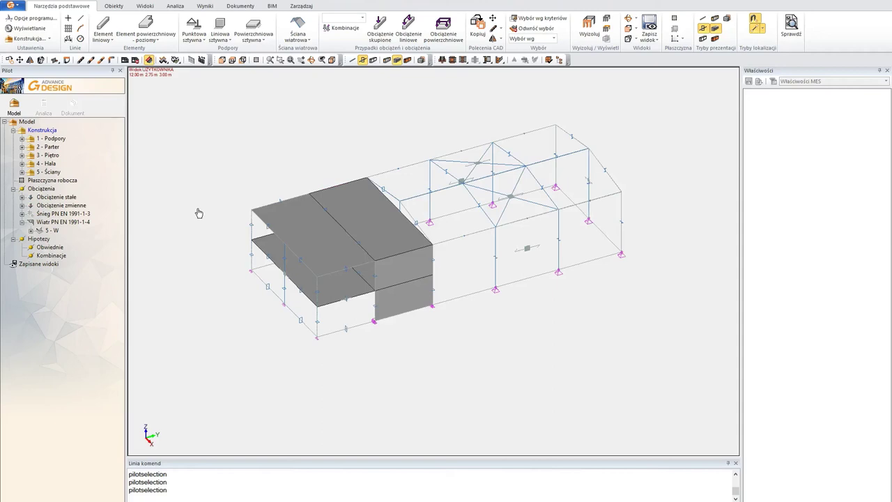
left_click(270, 193)
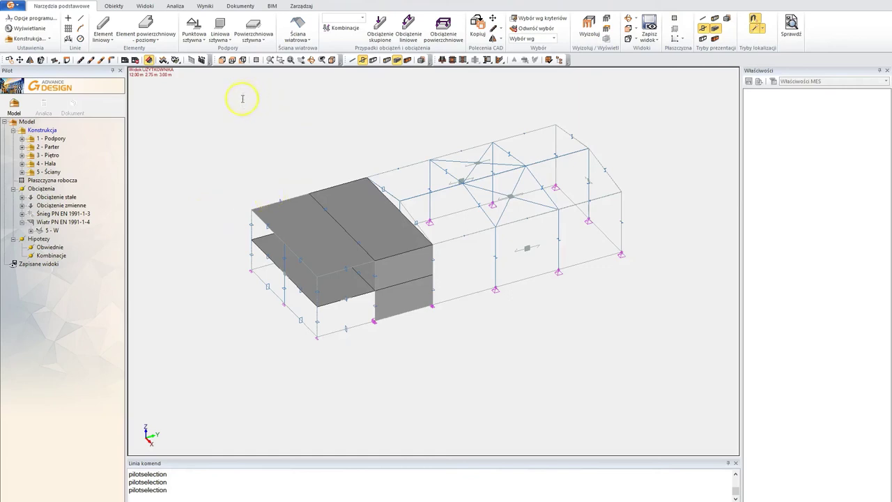
Review the global mesh options, including mesh type, default element size and tolerance, and accept them
left_click(301, 7)
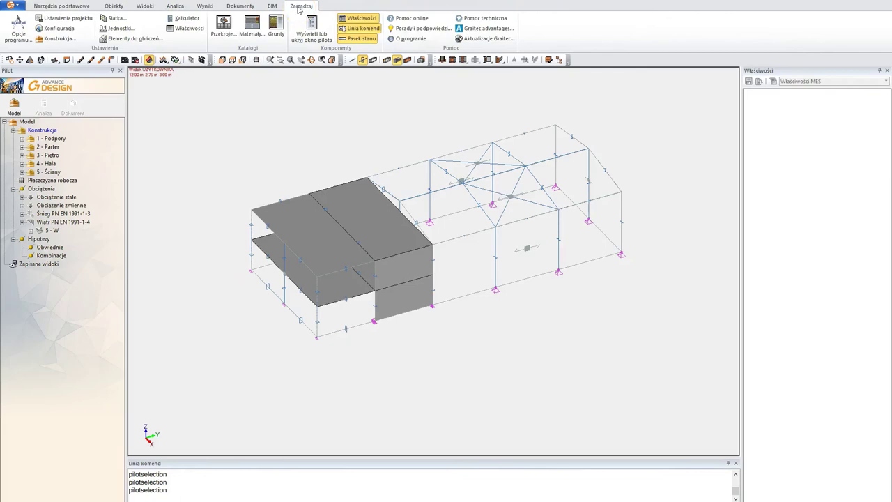
left_click(116, 19)
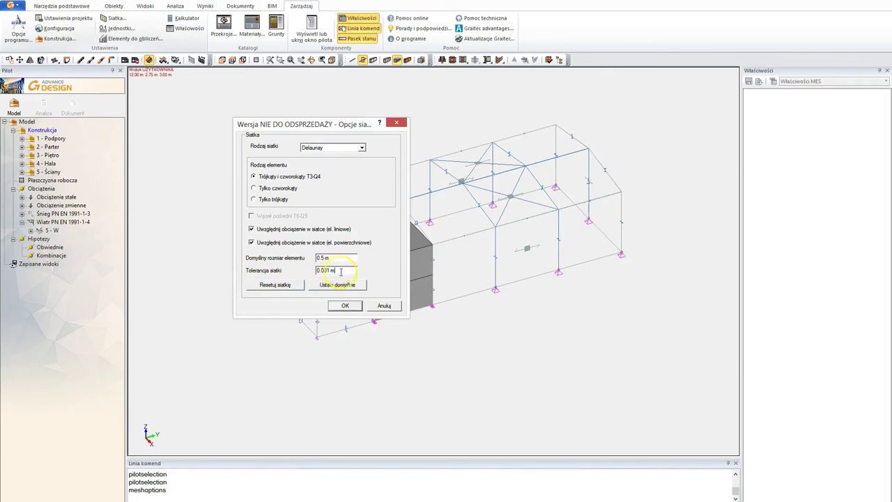
left_click(345, 307)
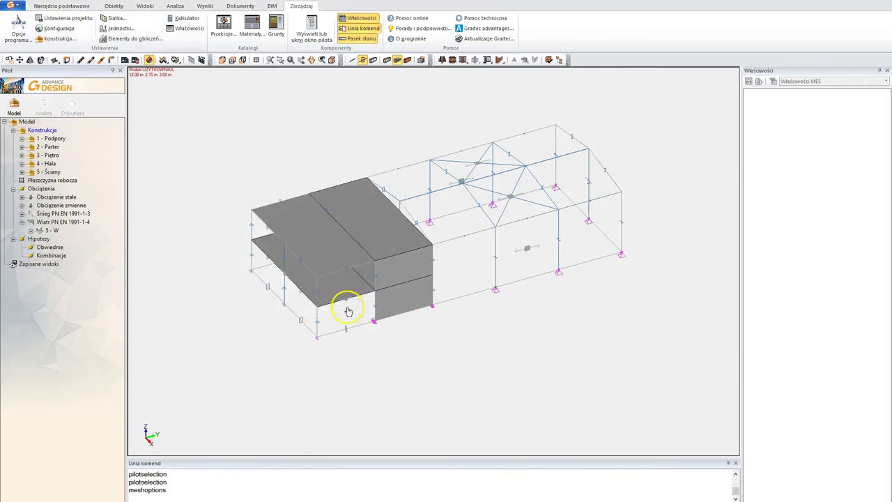
Review the program's general, memory and results options, including extreme-value smoothing, and accept them
left_click(18, 32)
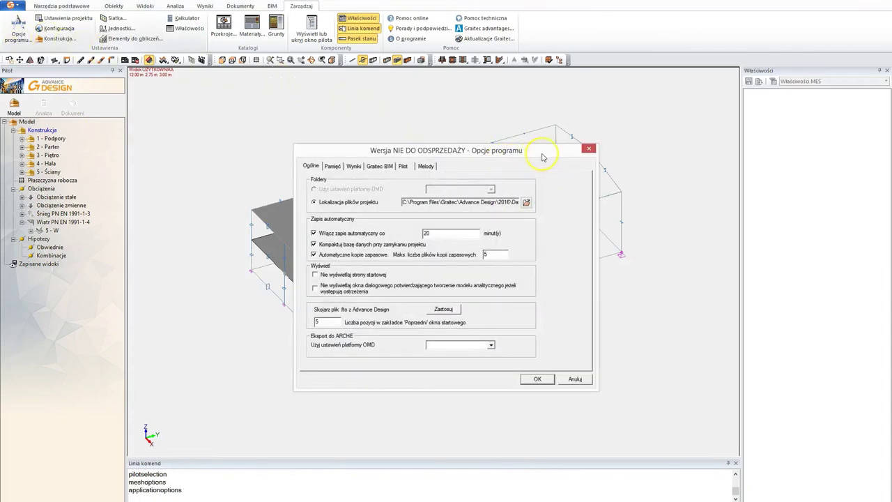
left_click_drag(548, 153, 533, 137)
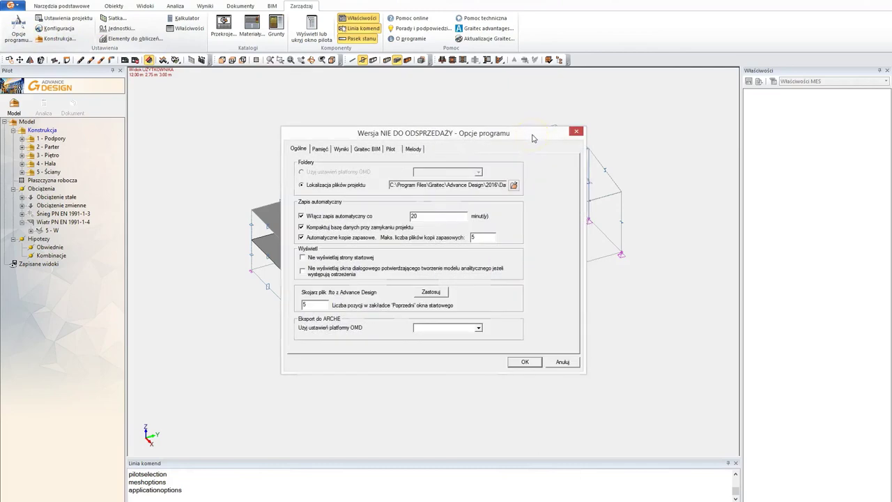
left_click(320, 148)
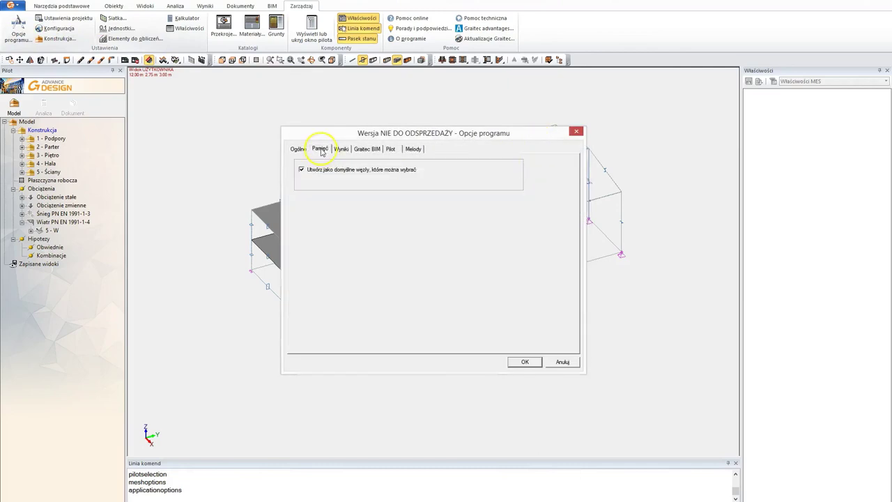
left_click(342, 150)
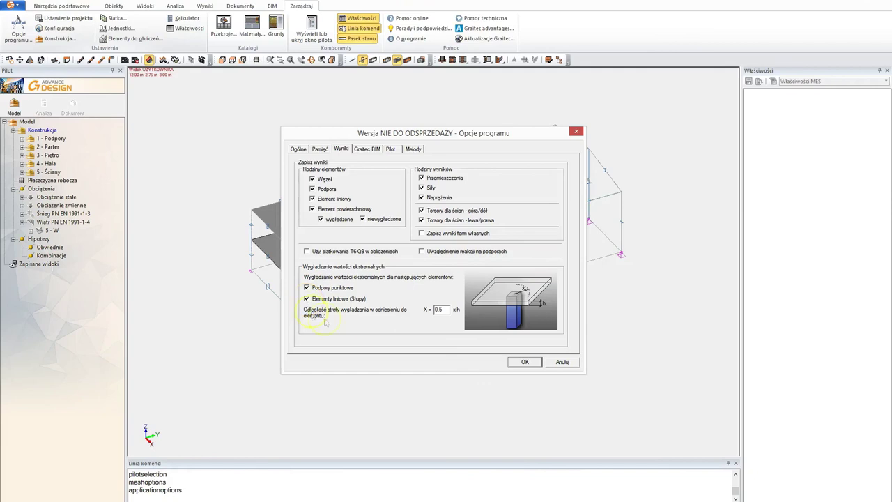
left_click(525, 363)
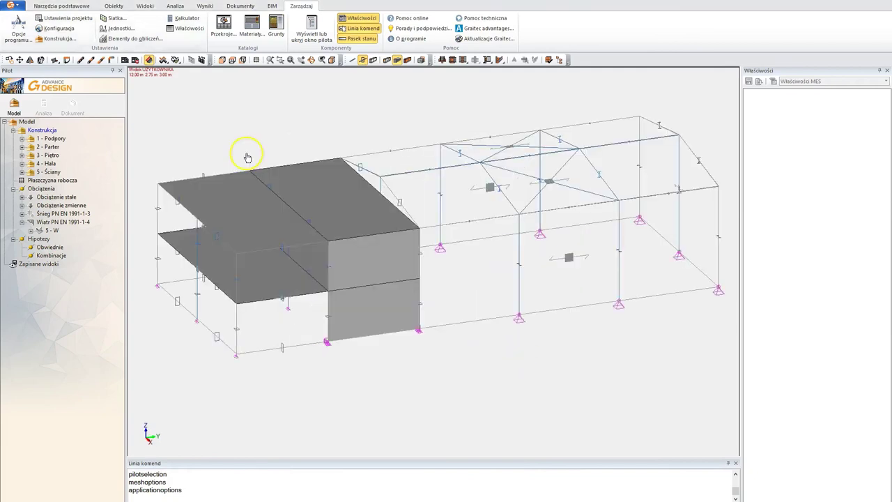
Select the outer upper slab of the concrete building and show the available mesh types in its properties
middle_click_drag(347, 249, 386, 232)
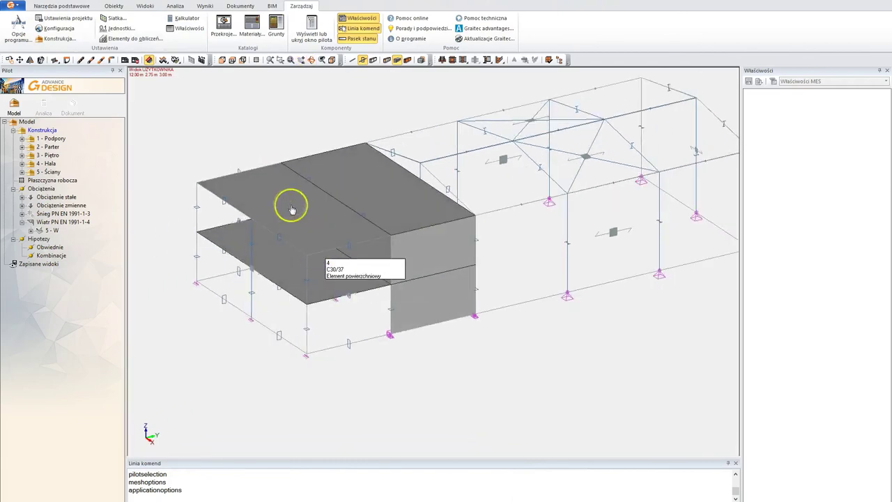
left_click(290, 208)
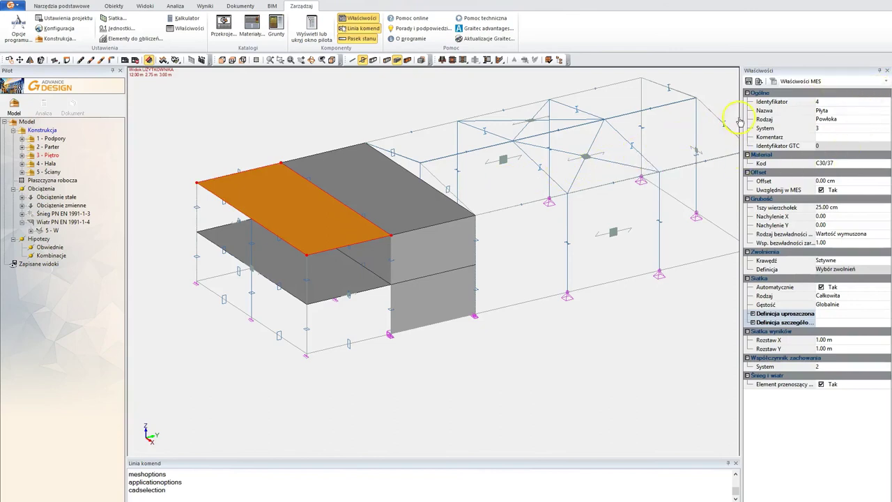
left_click_drag(740, 116, 727, 117)
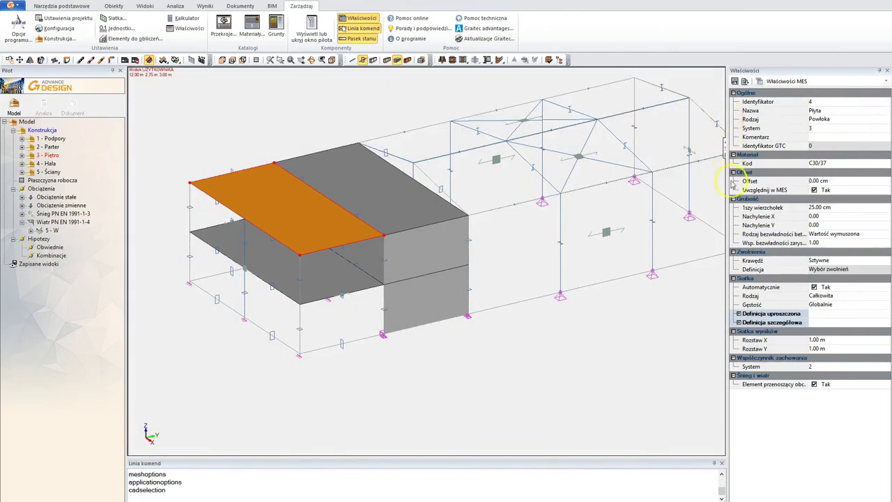
left_click(747, 278)
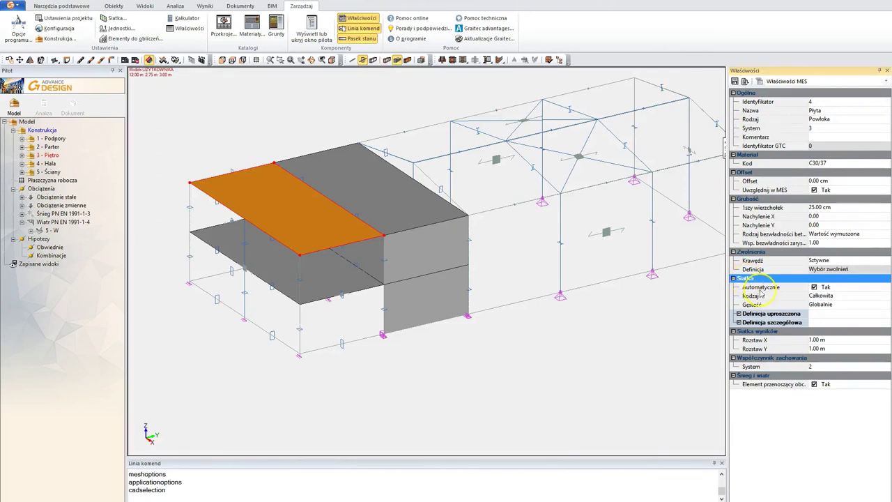
left_click(860, 296)
left_click(888, 297)
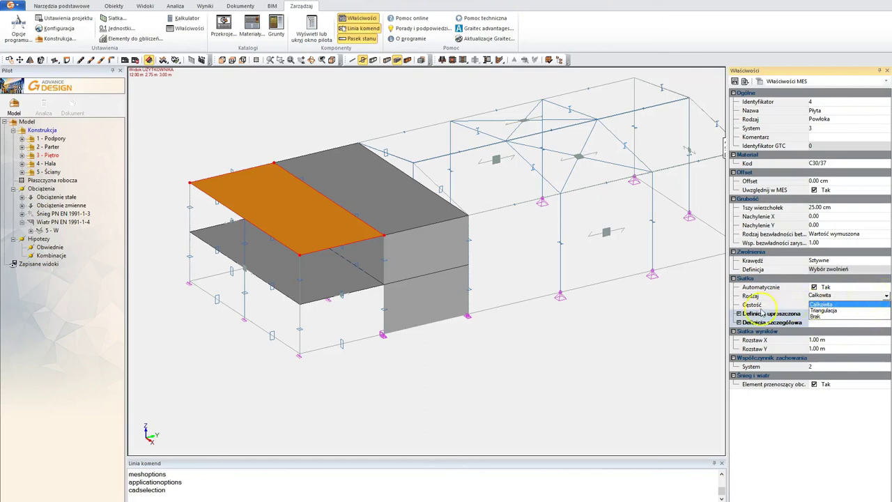
Set the selected slab's mesh density to Uproszczona and expand its simplified X and Y definition
left_click(880, 305)
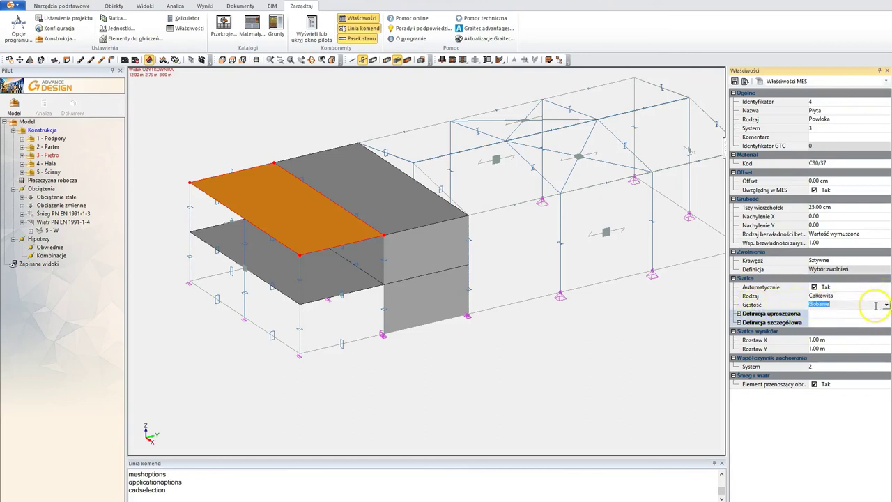
left_click(888, 305)
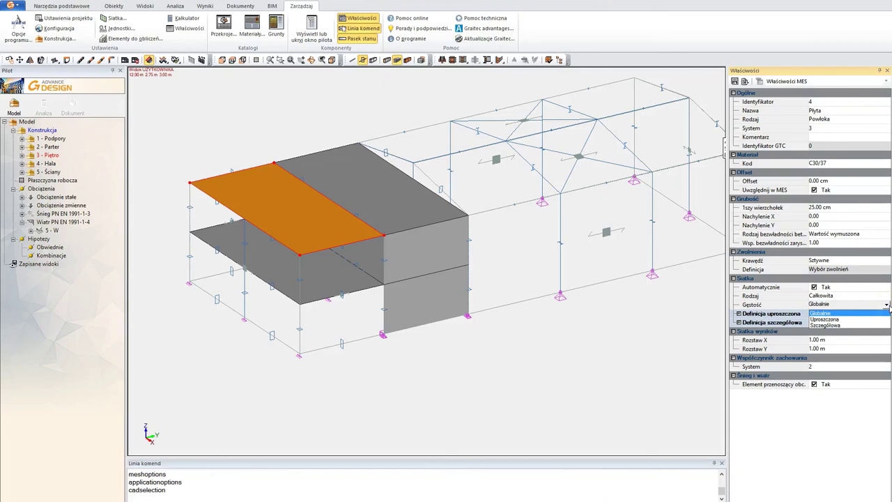
left_click(825, 322)
left_click(825, 319)
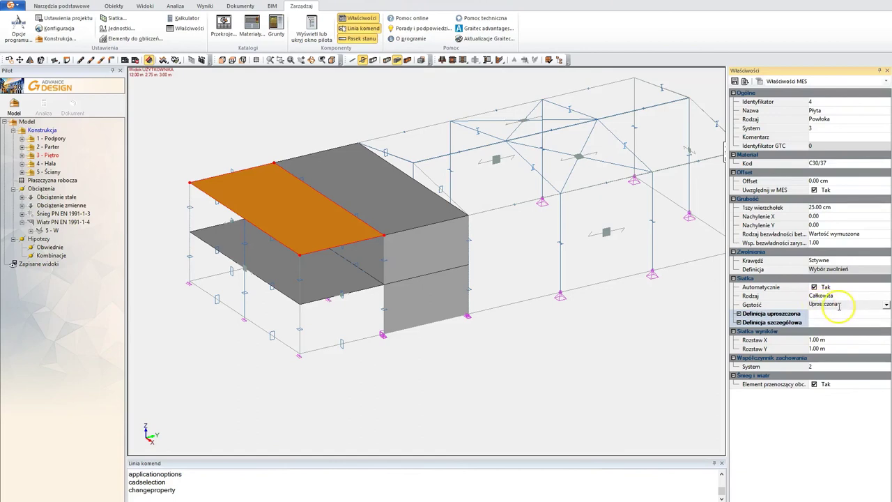
left_click(738, 313)
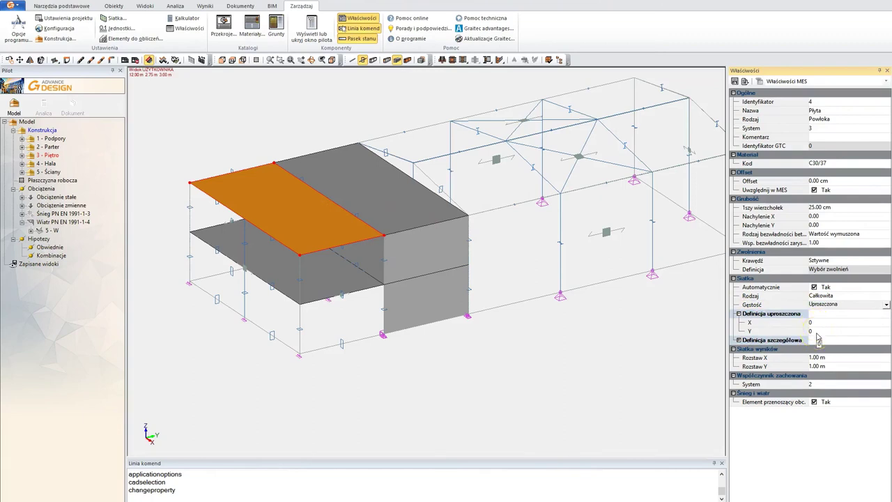
left_click(743, 317)
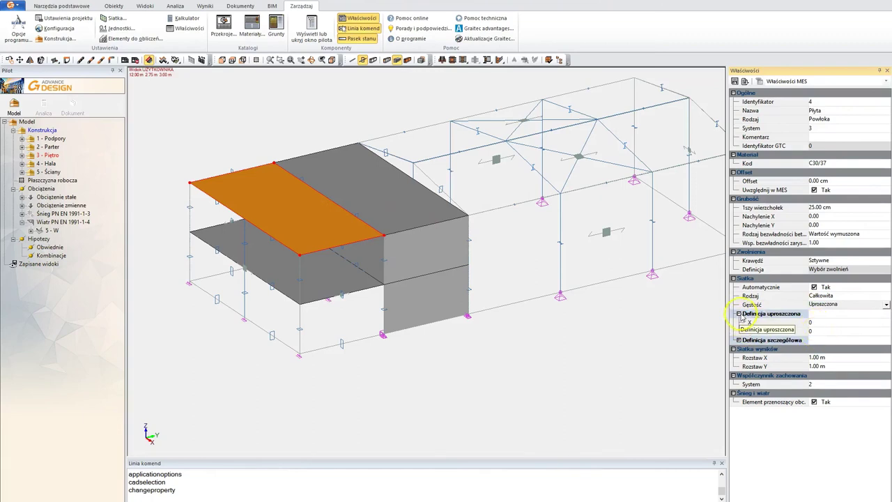
Set the selected slab's mesh density to Szczegółowa and expand the detailed definition of edge [1]
left_click(858, 305)
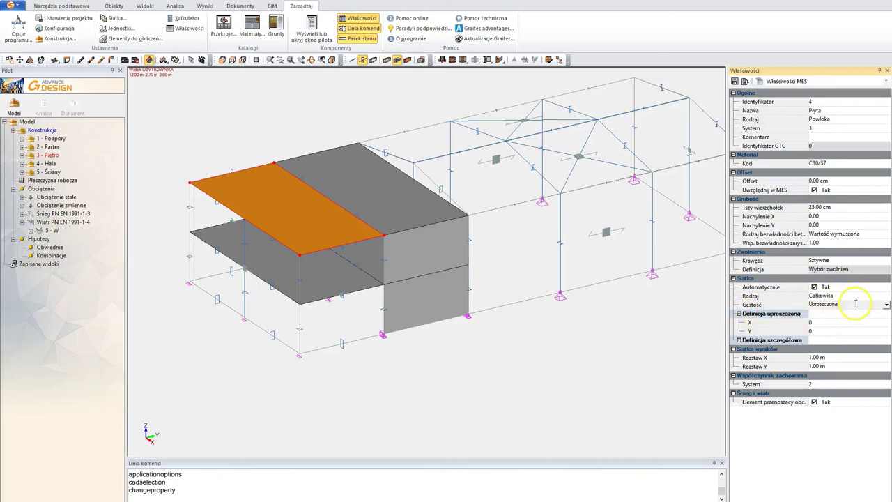
left_click(887, 305)
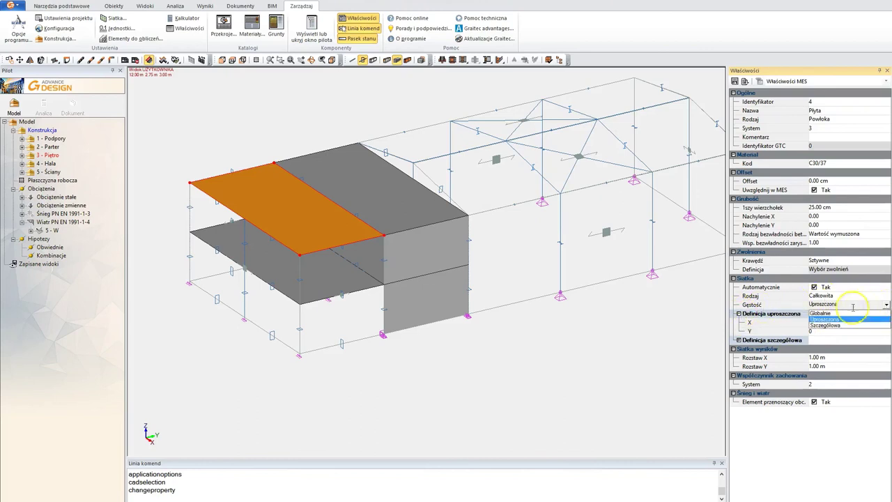
left_click(825, 325)
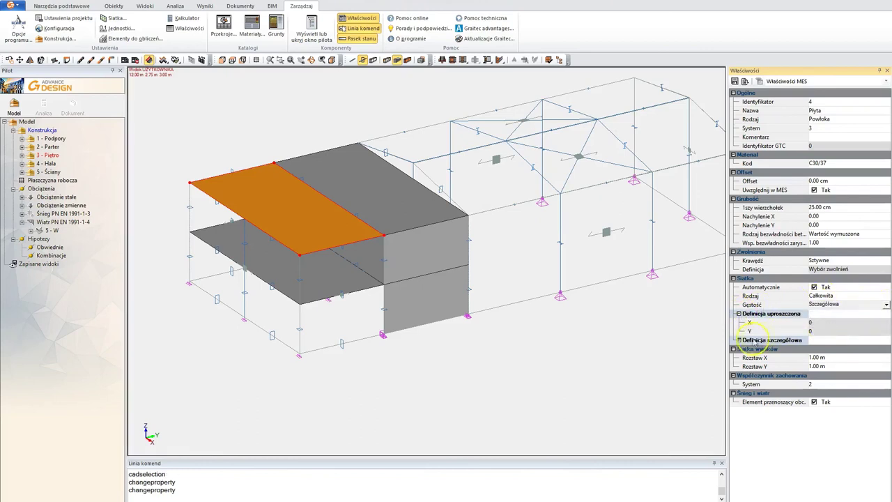
left_click(739, 341)
left_click(744, 349)
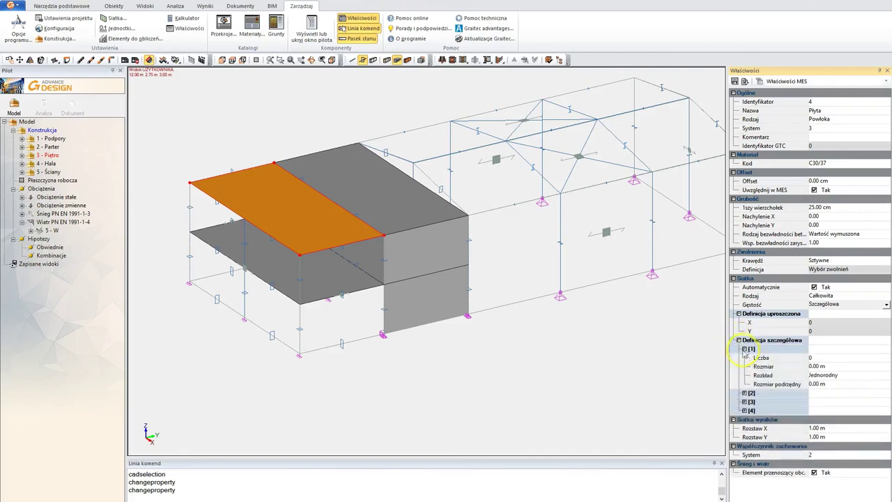